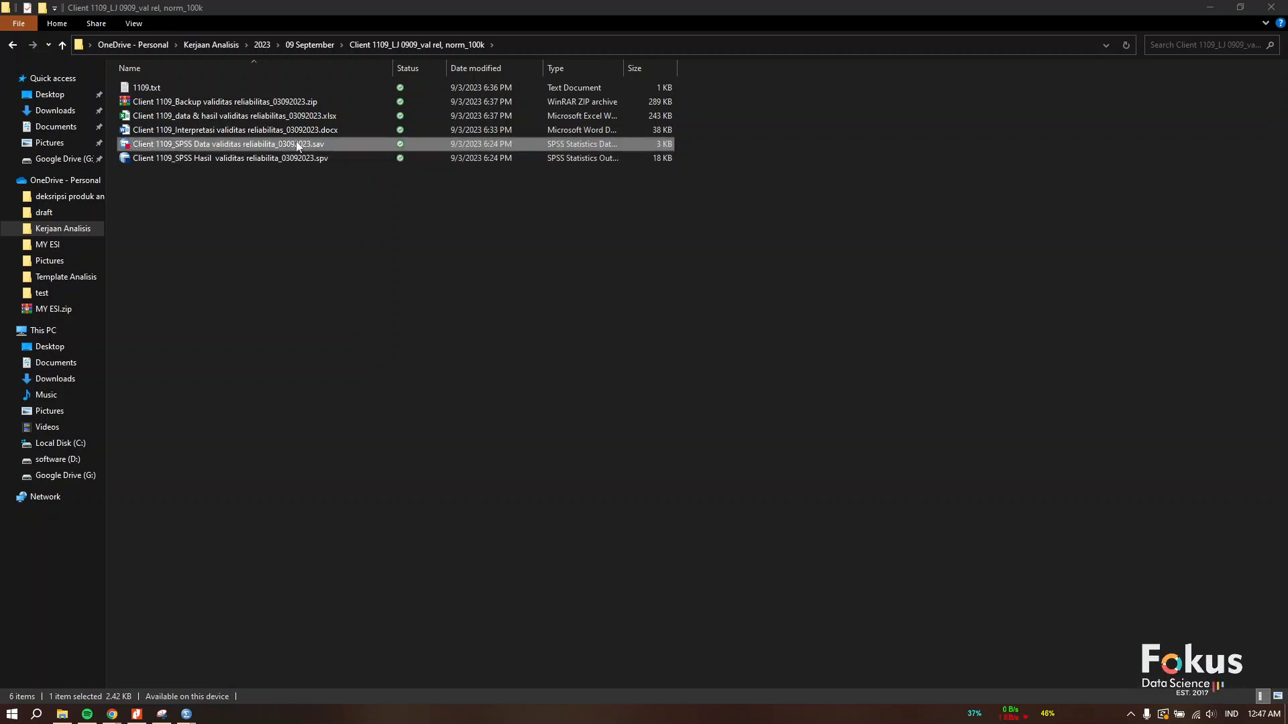
Open the "data & hasil validitas reliabilitas_03092023.xlsx" workbook in Excel, maximize it and show the data sheet
click(301, 116)
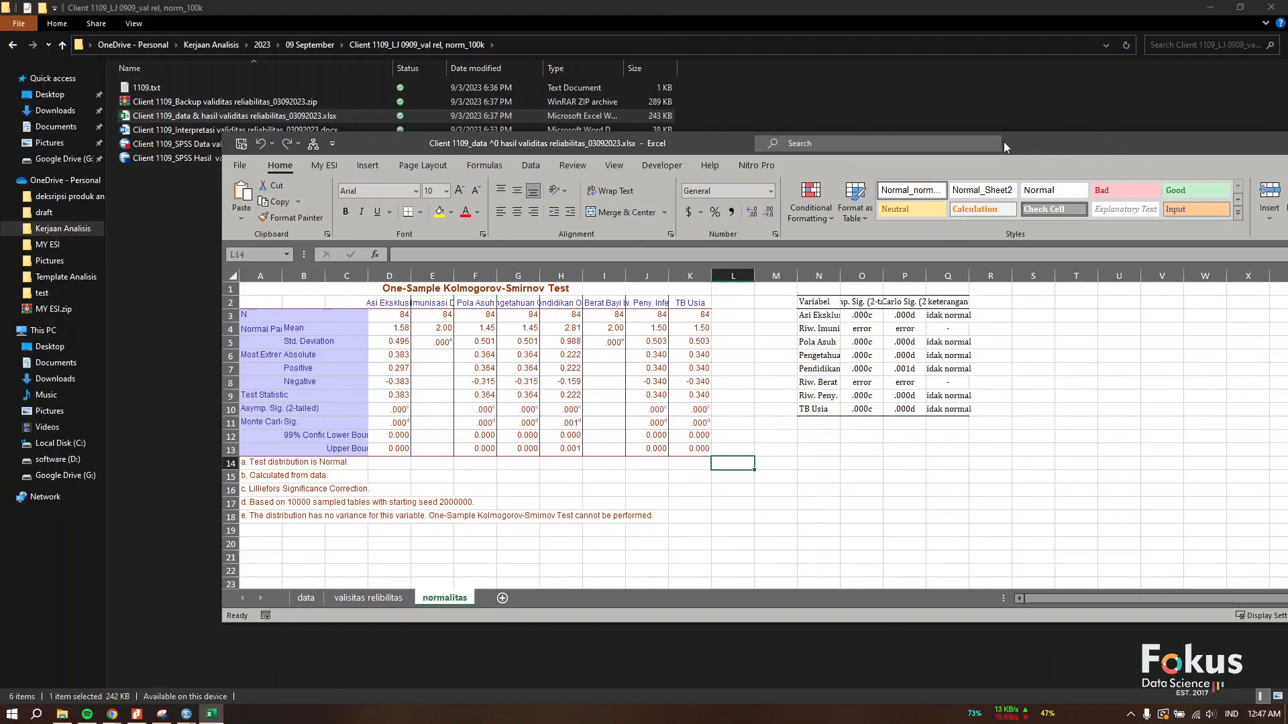
double_click(1030, 144)
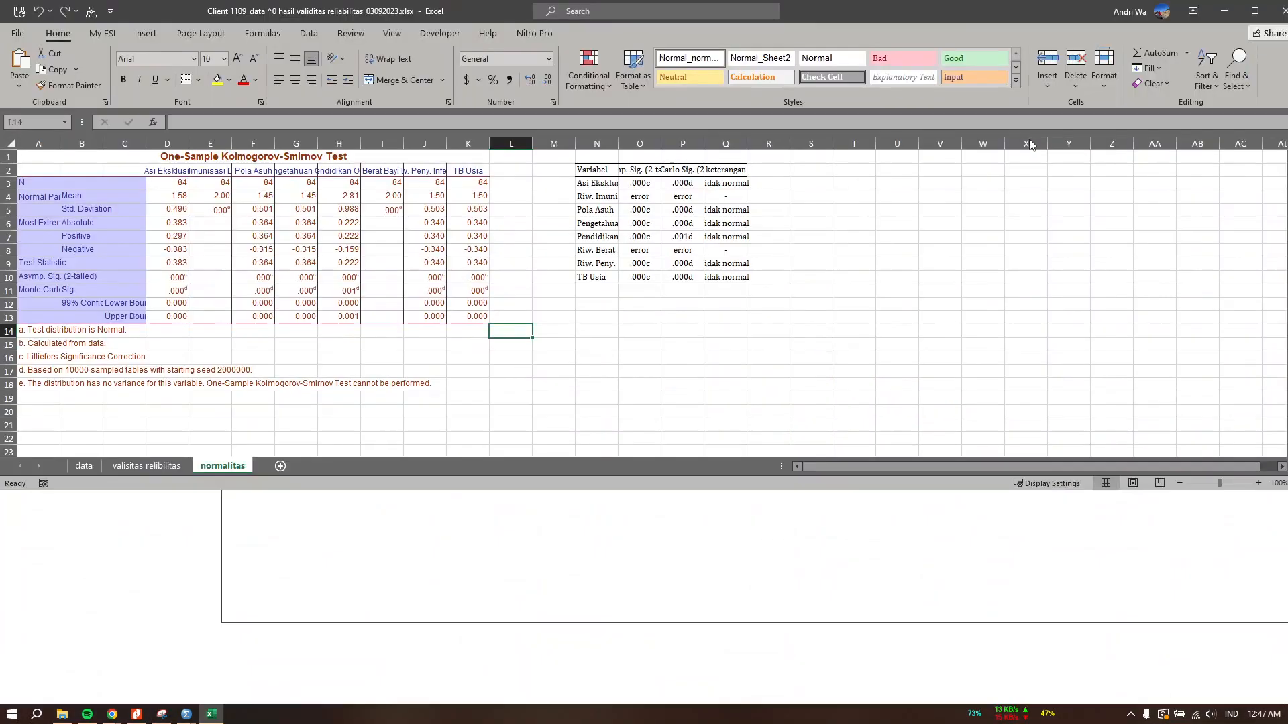
click(84, 680)
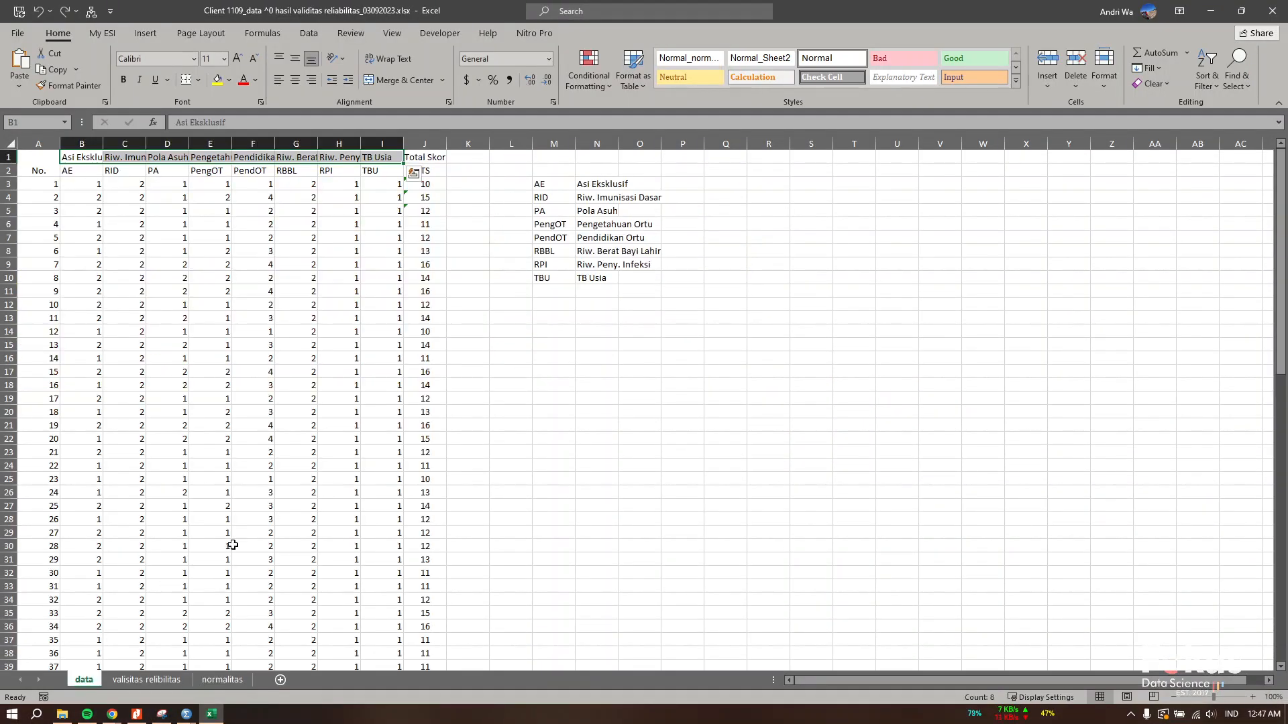
Examine the coded responses for the variables AE to TBU and the sum formula in the Total Skor column
click(528, 376)
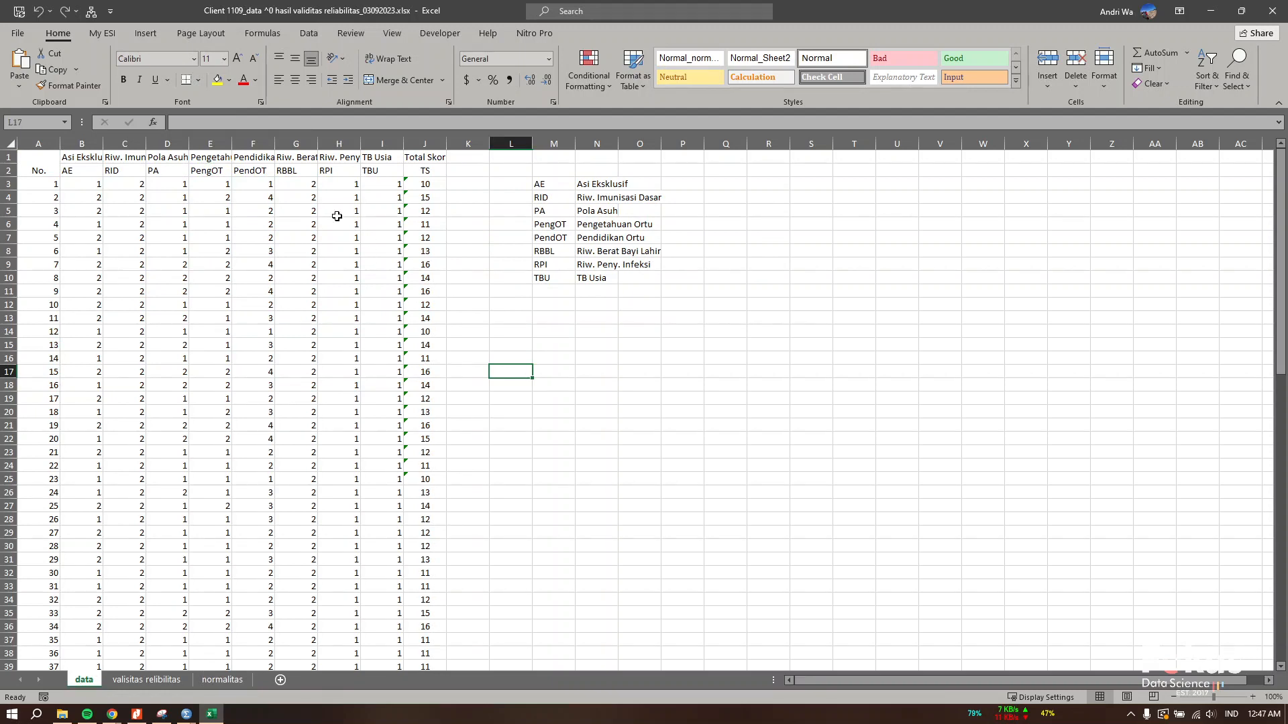
click(90, 183)
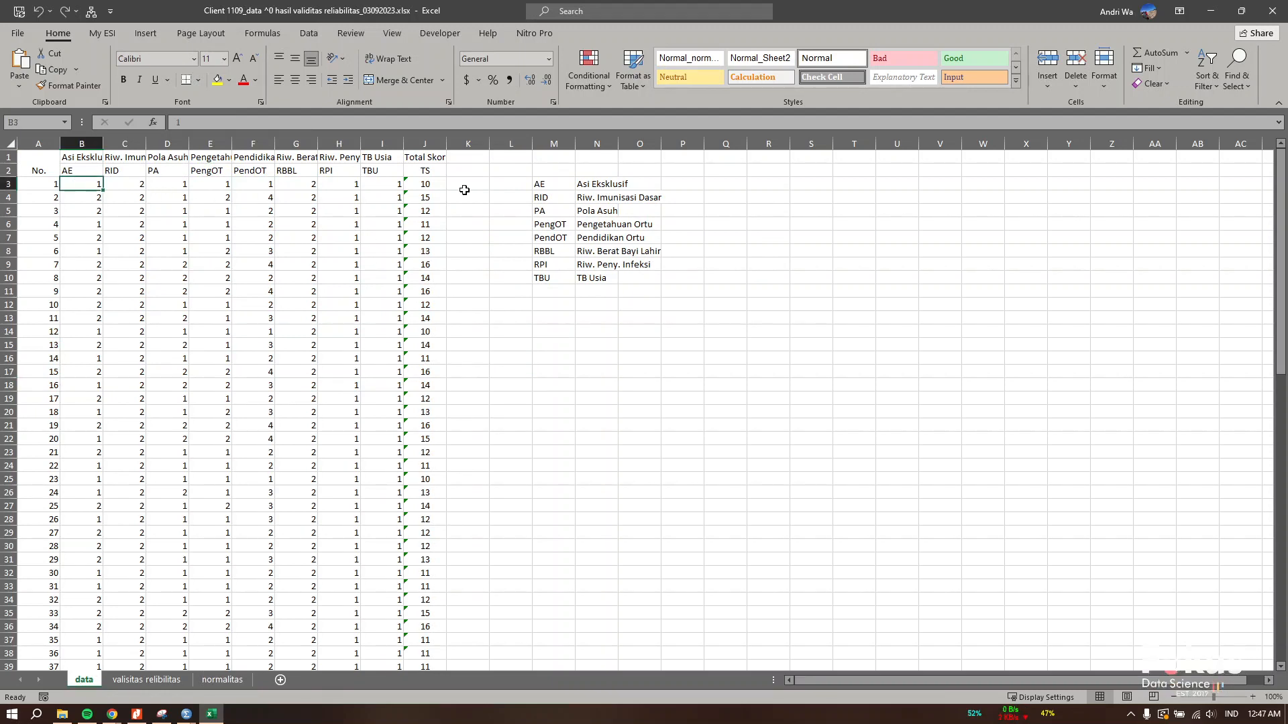
click(436, 134)
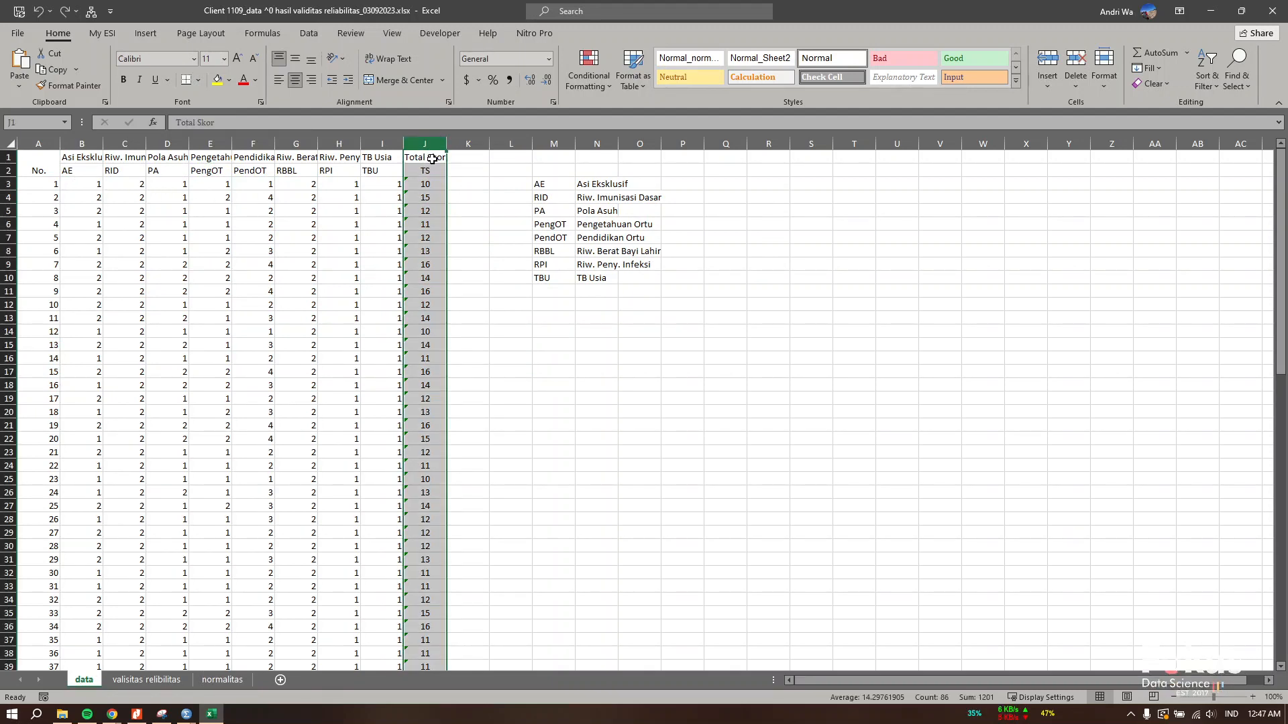
click(435, 160)
click(435, 171)
click(435, 189)
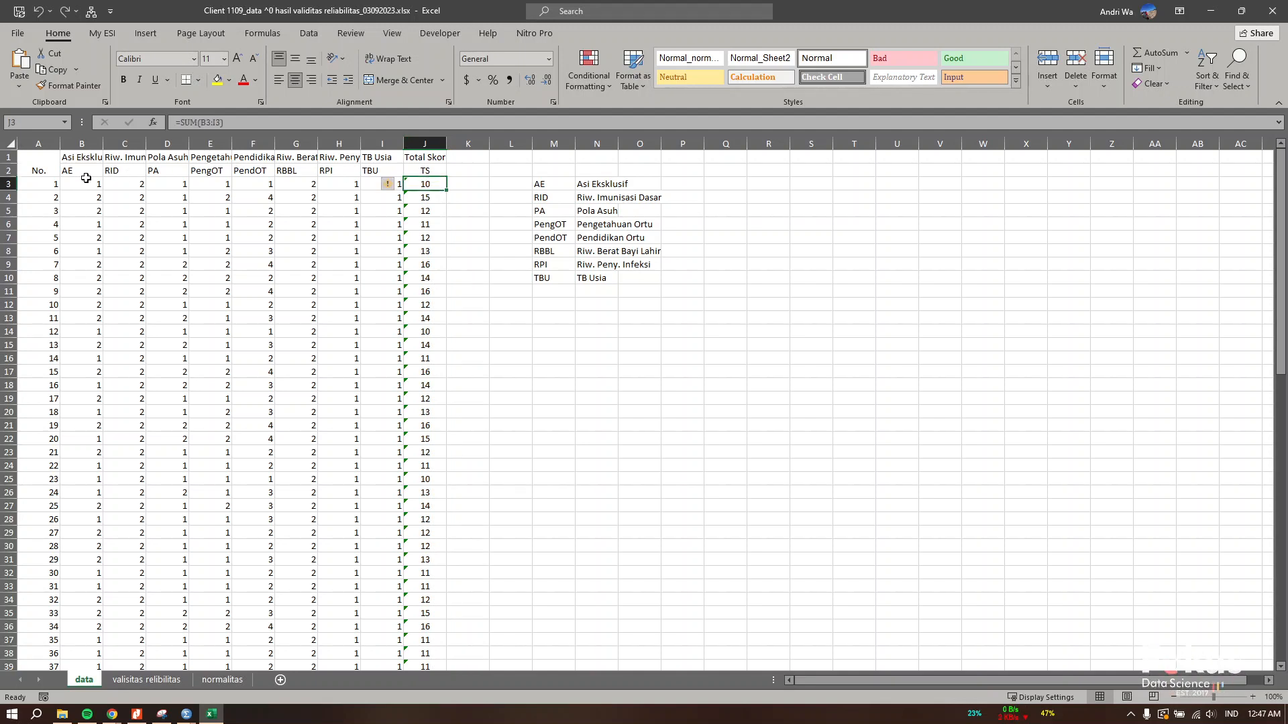
click(85, 172)
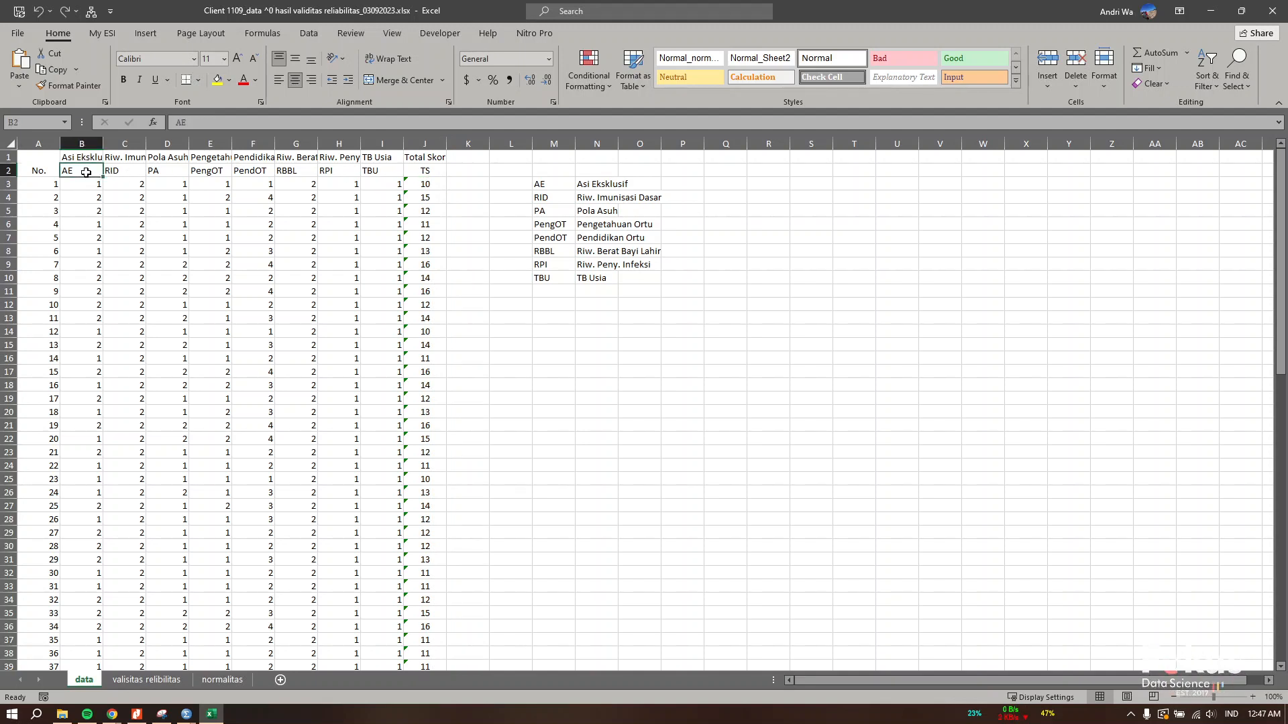
click(377, 171)
click(91, 187)
drag(131, 179, 428, 188)
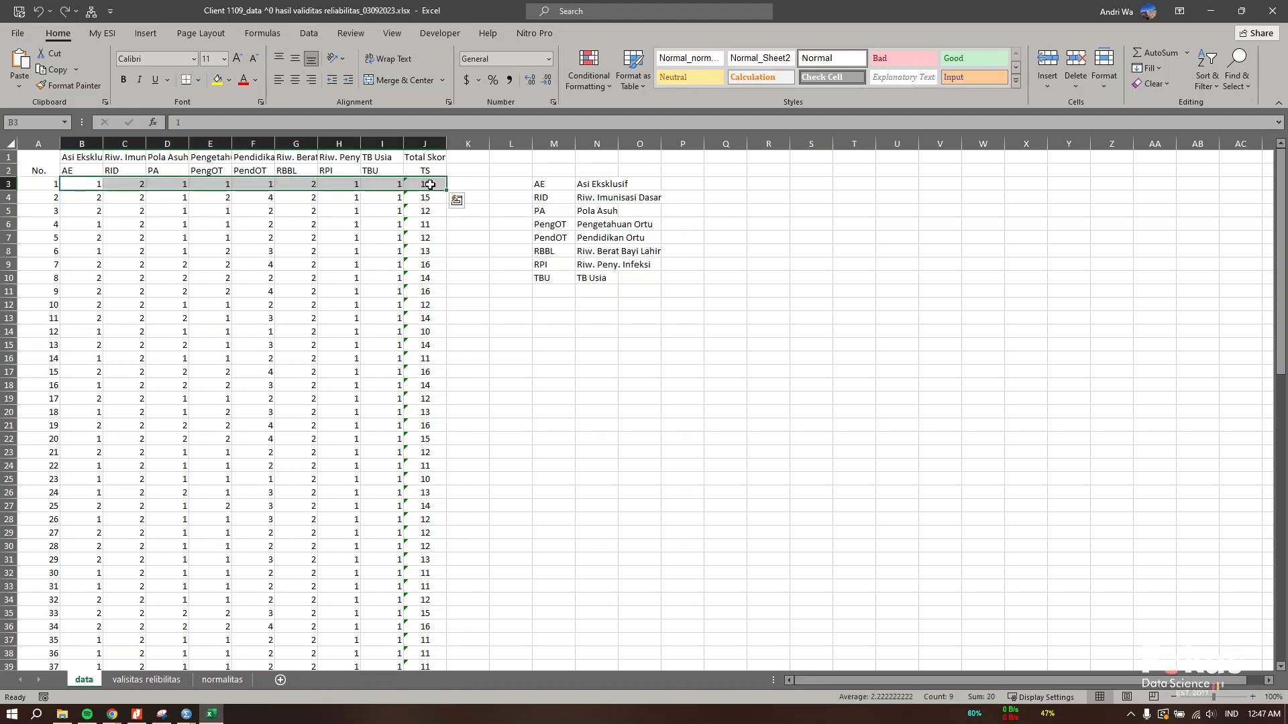
click(429, 184)
scroll(437, 331, down, 4)
scroll(437, 331, up, 4)
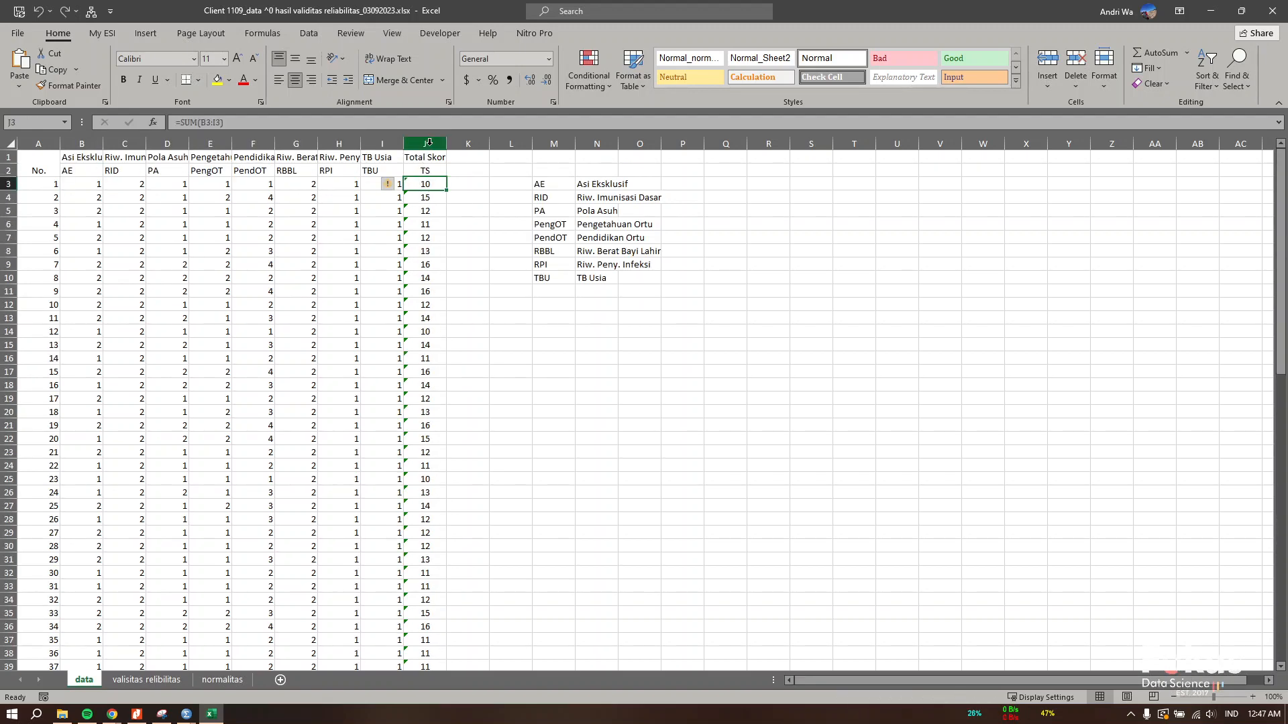
click(424, 144)
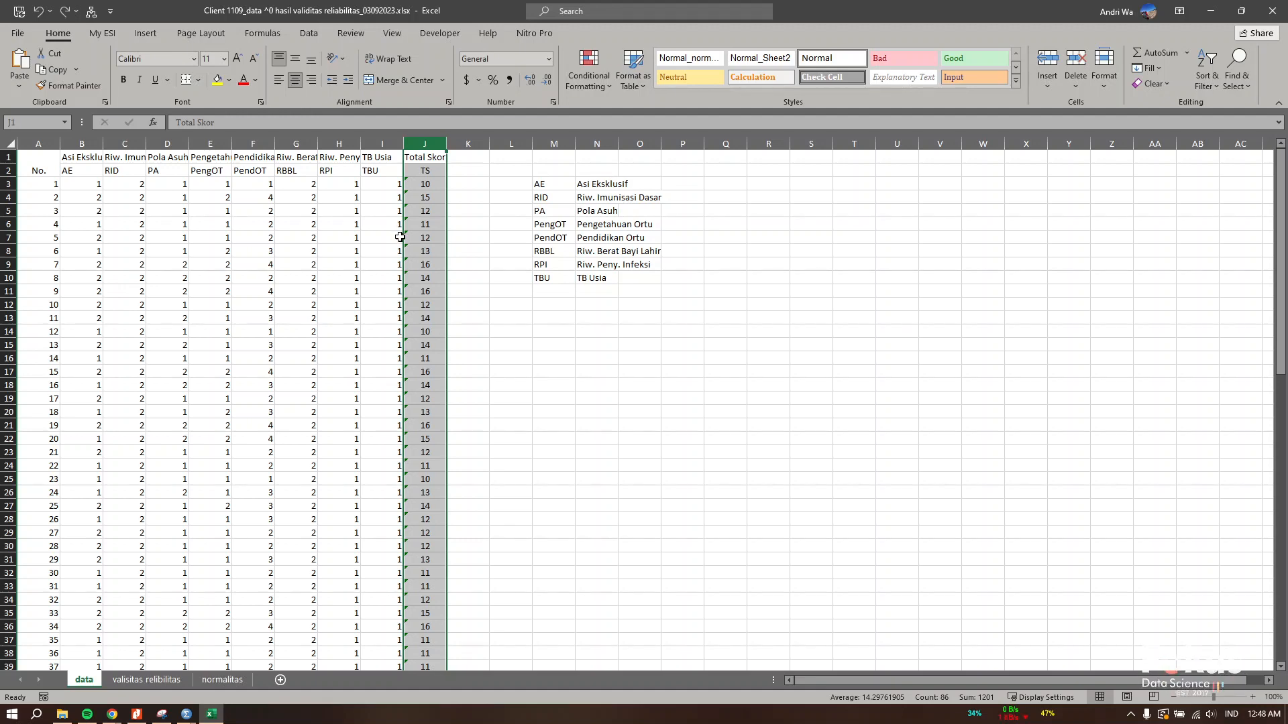
Switch to the SPSS dataset and start a Crosstabs analysis with TB Usia [TBU] as the column variable
click(186, 715)
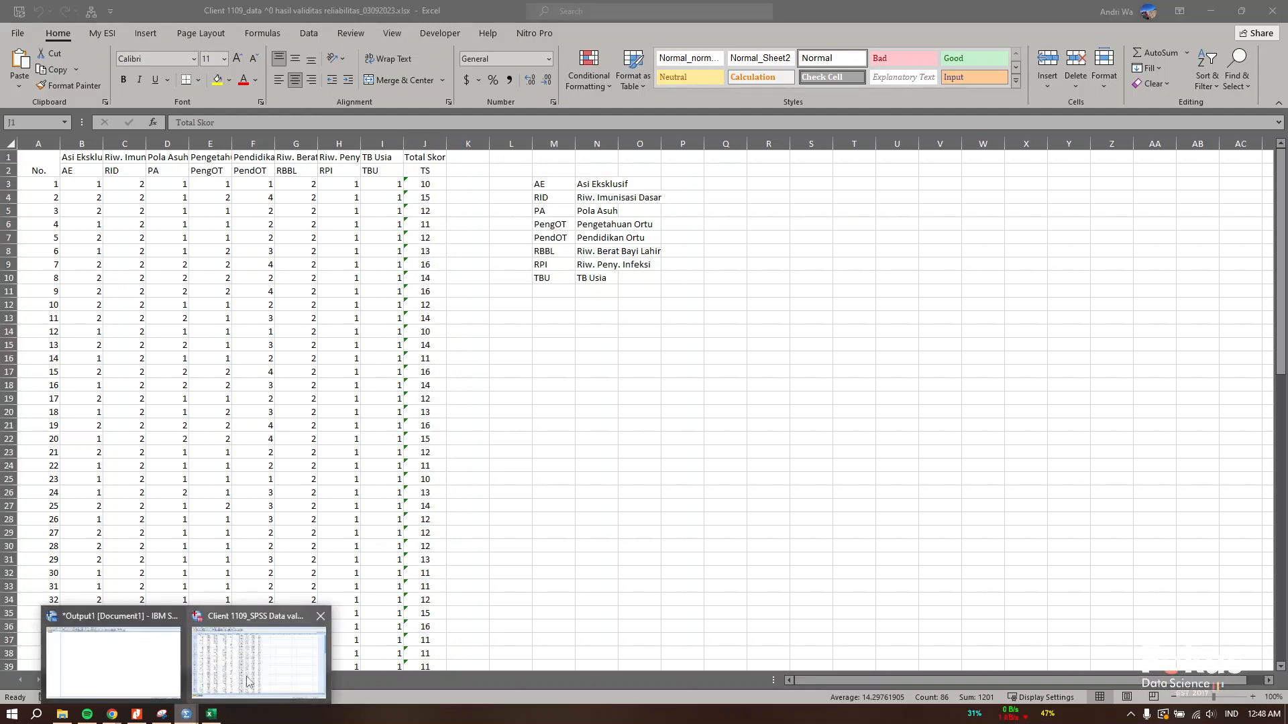
click(249, 681)
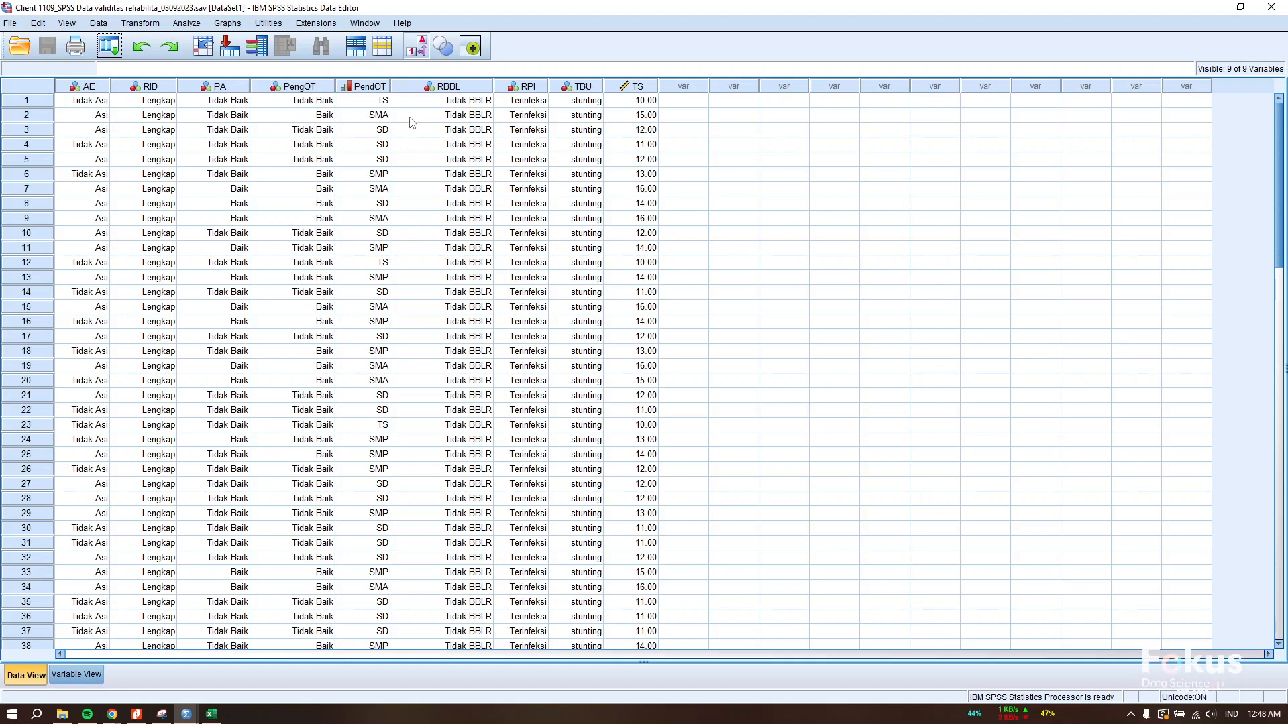
click(187, 24)
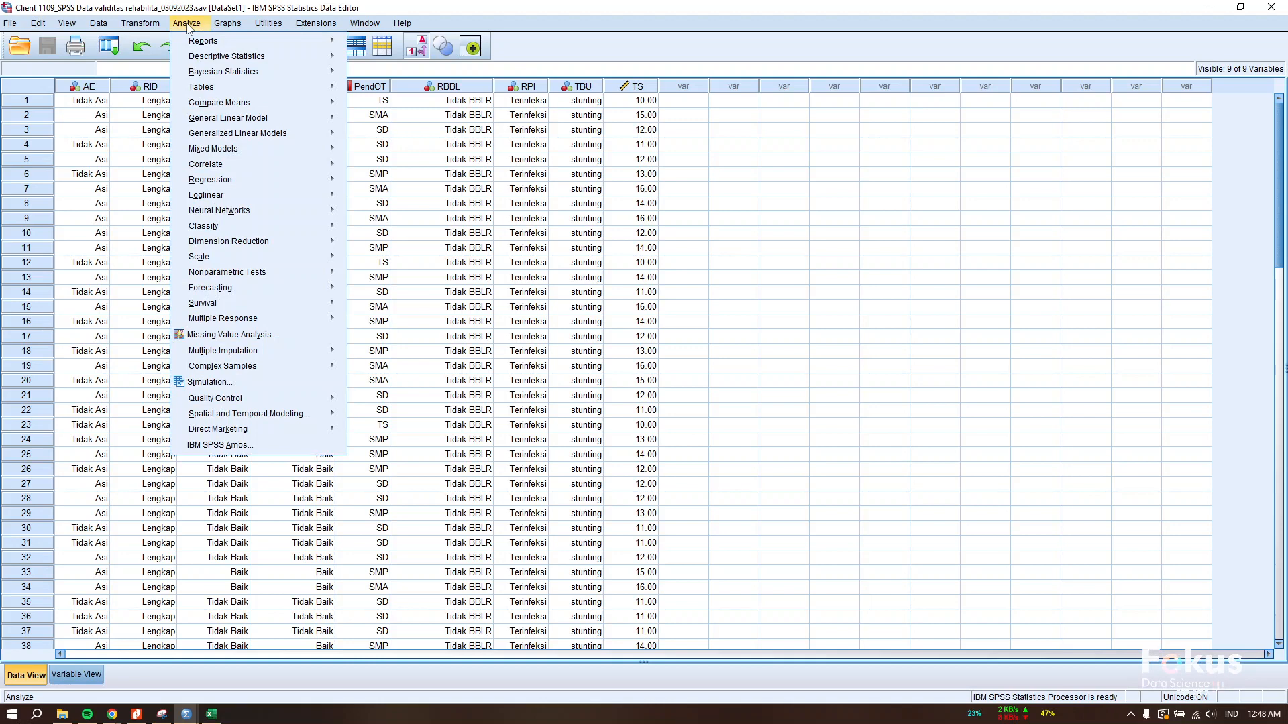
mouse_move(230, 58)
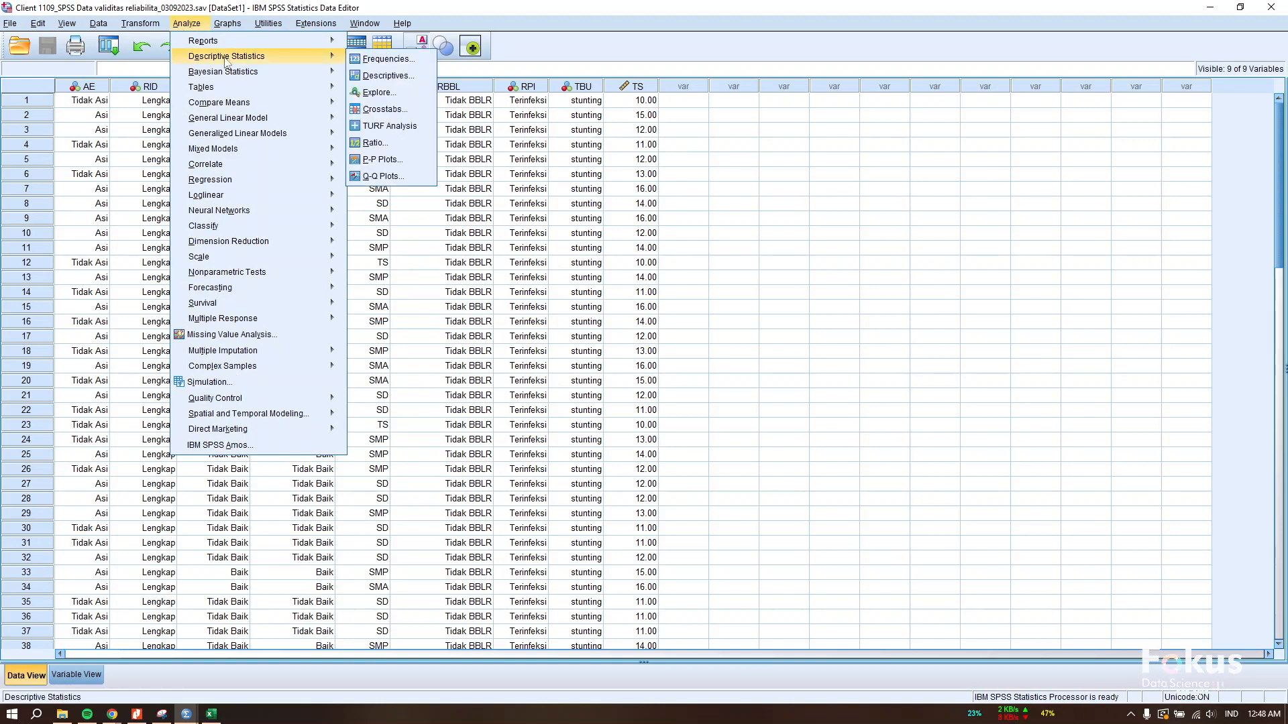
click(403, 108)
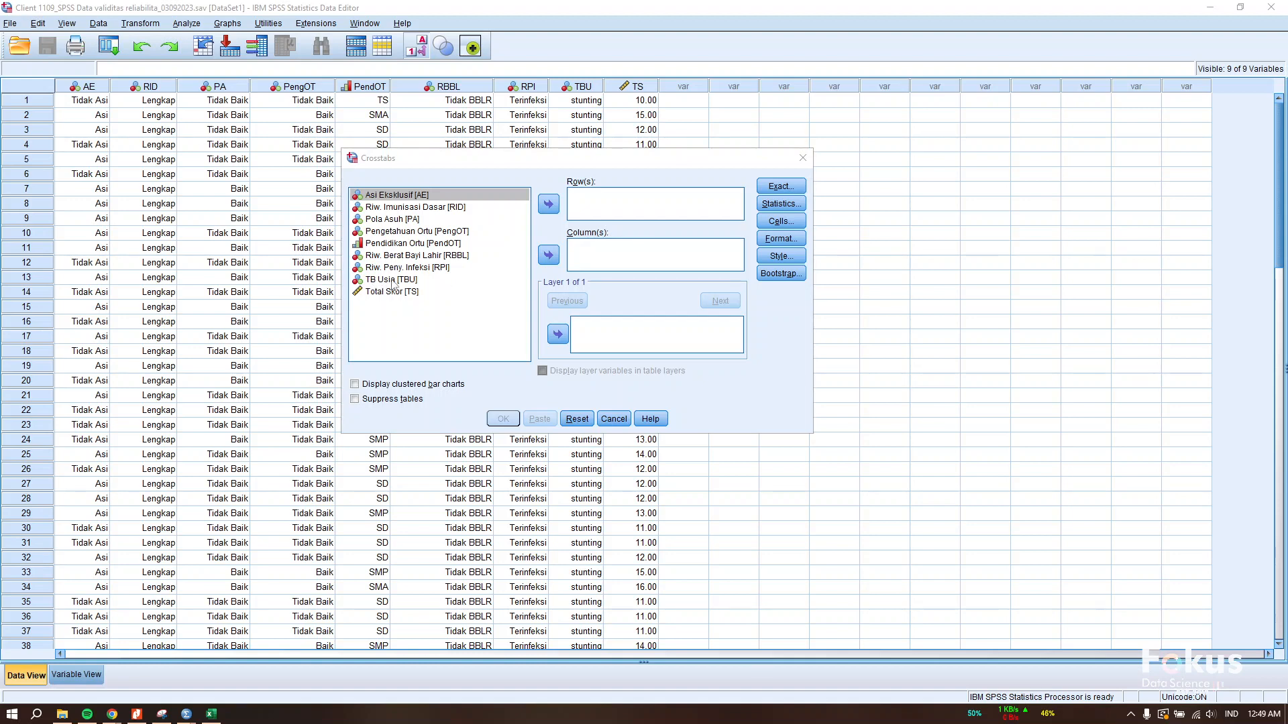
click(459, 282)
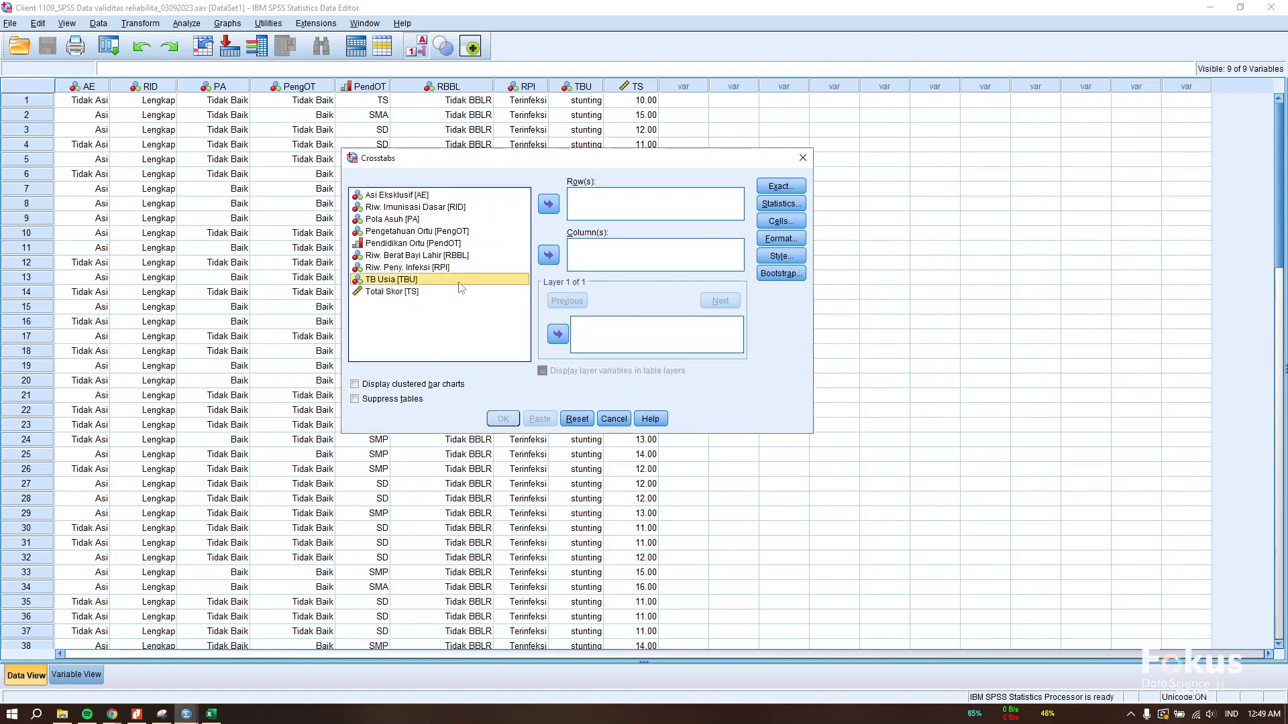
click(548, 258)
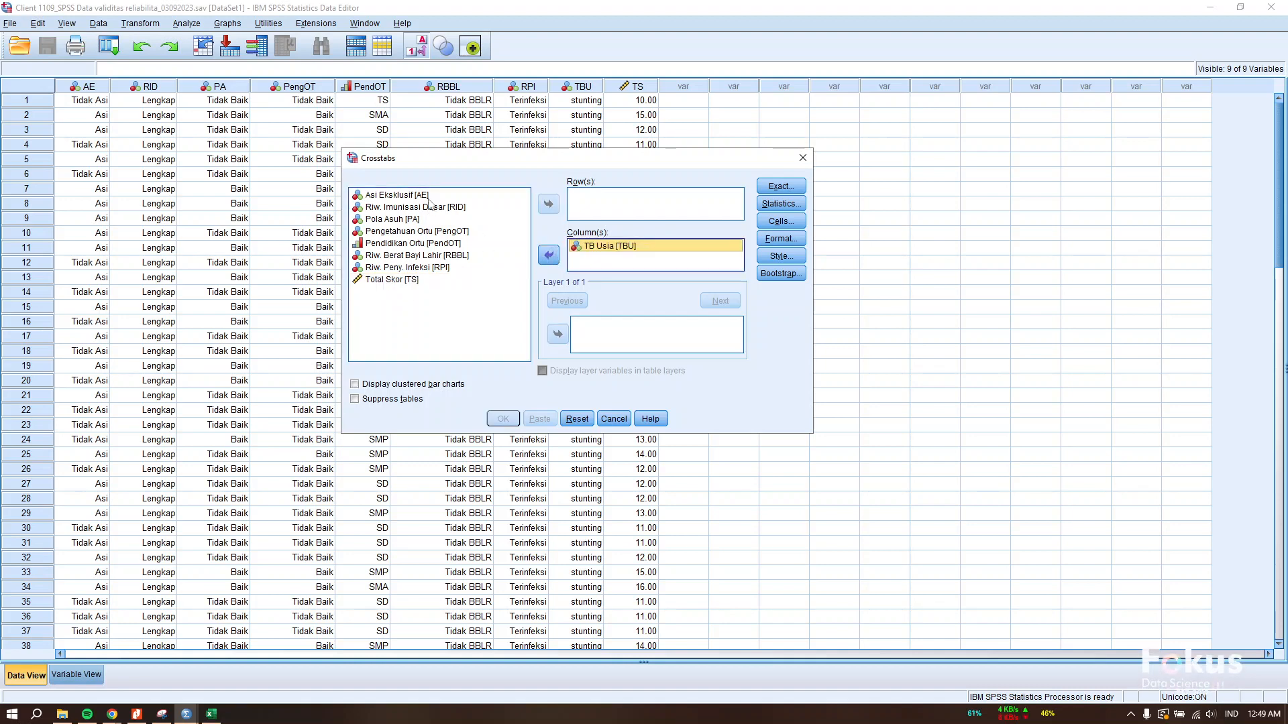
Assign the seven variables from Asi Eksklusif [AE] through Riw. Peny. Infeksi [RPI] as the crosstab row variables
click(421, 196)
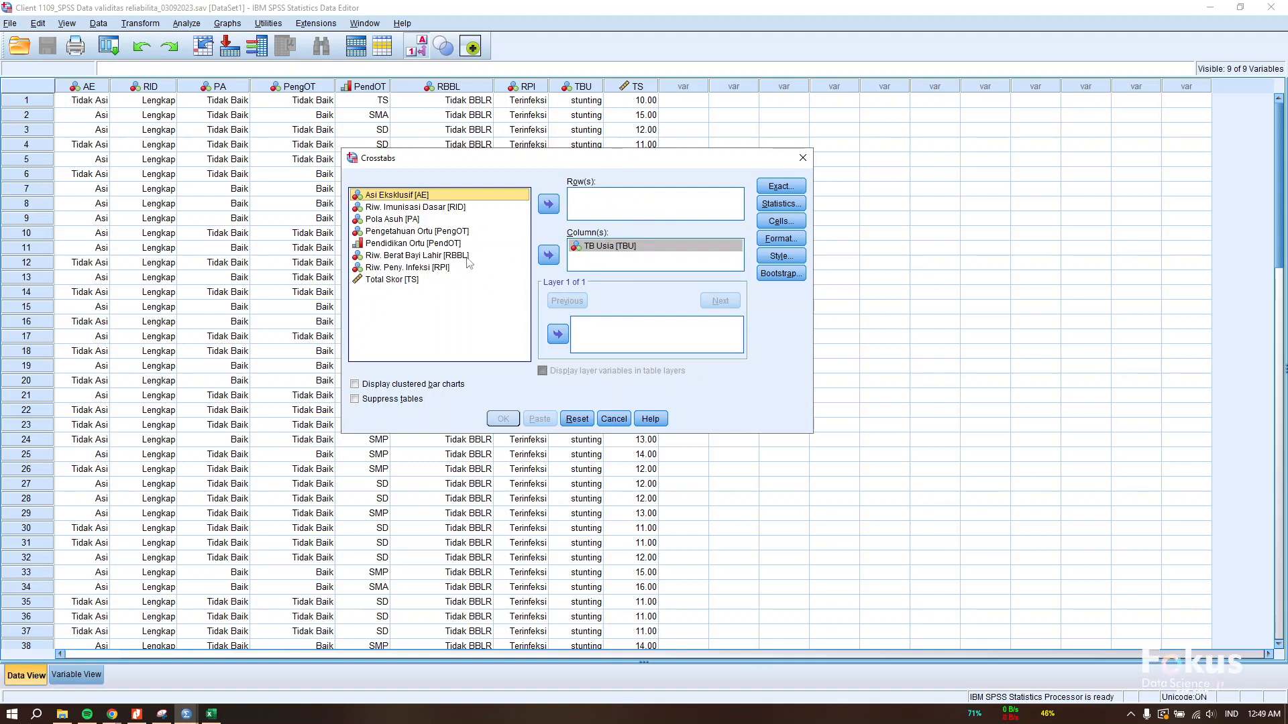
click(430, 219)
click(416, 196)
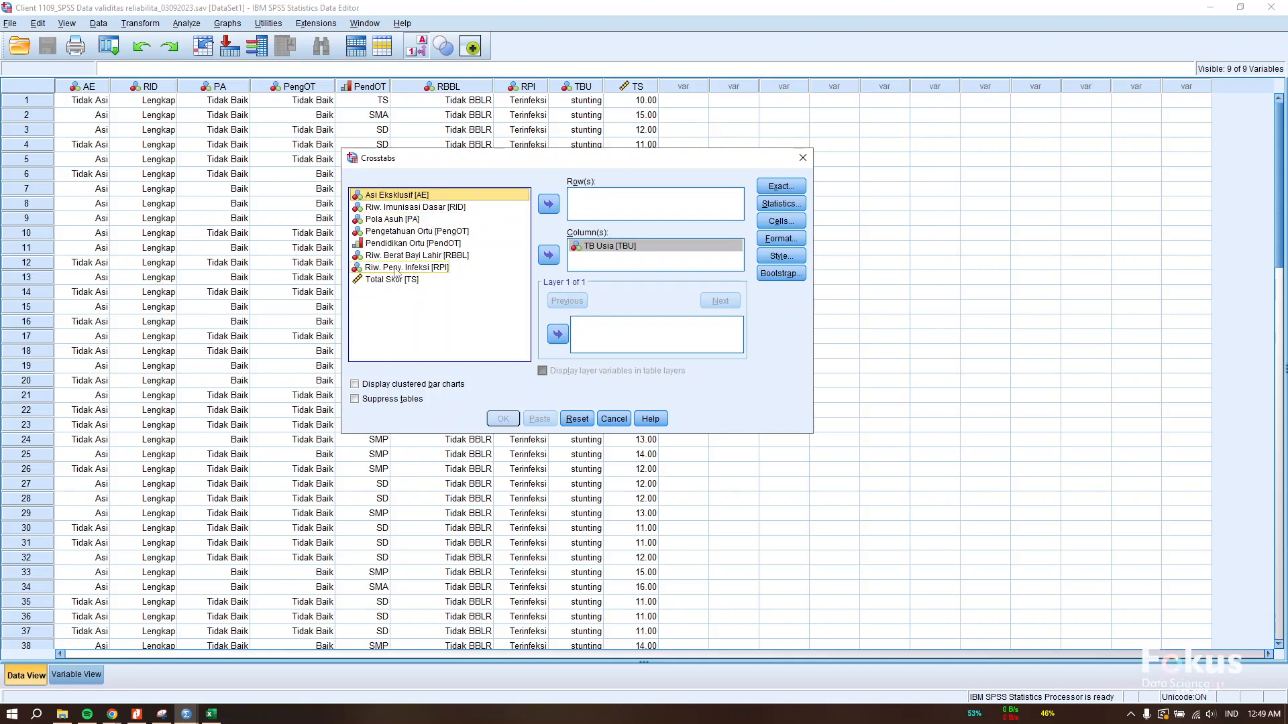
shift+click(435, 268)
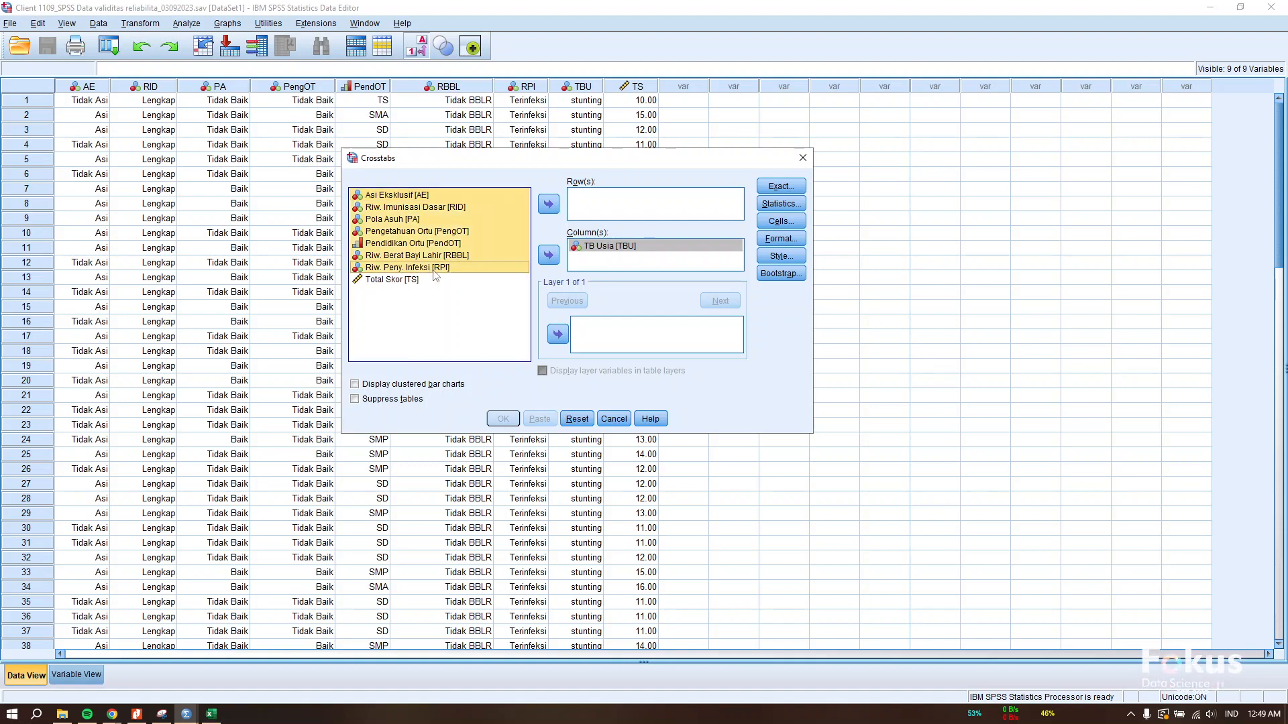
click(547, 204)
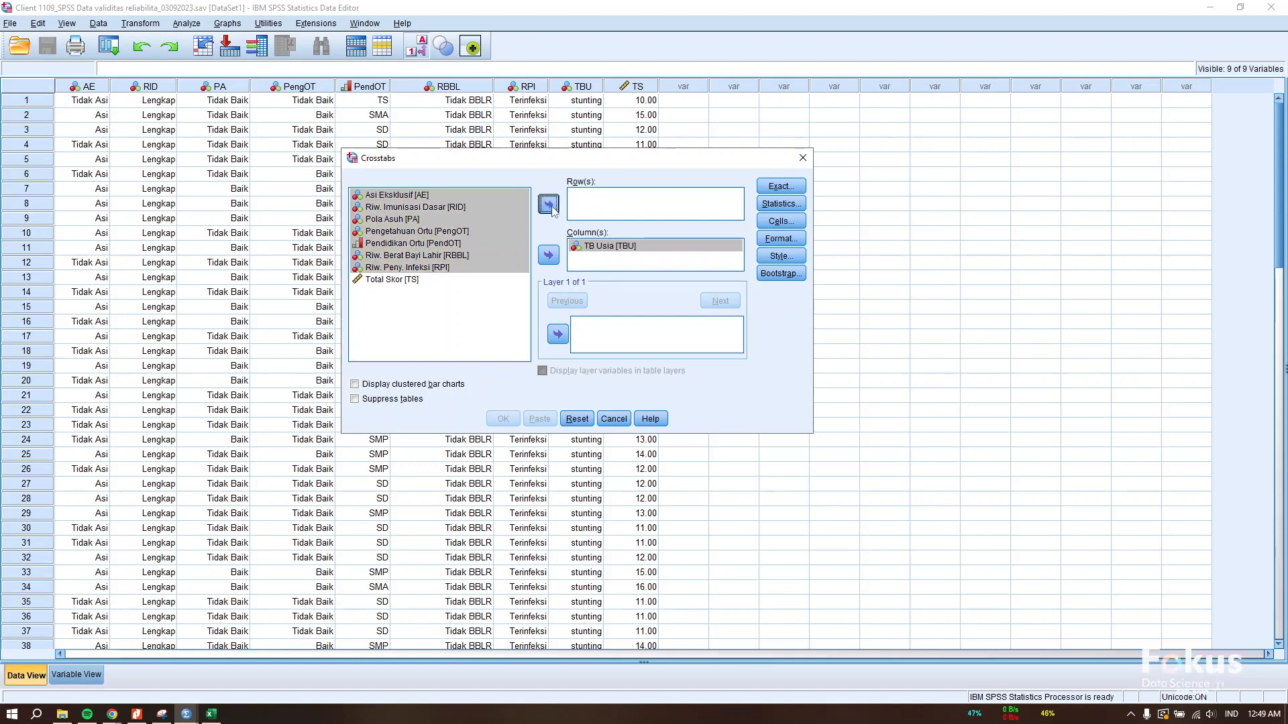
Include Chi-square, Contingency coefficient, Gamma and Risk in the crosstab statistics
click(770, 204)
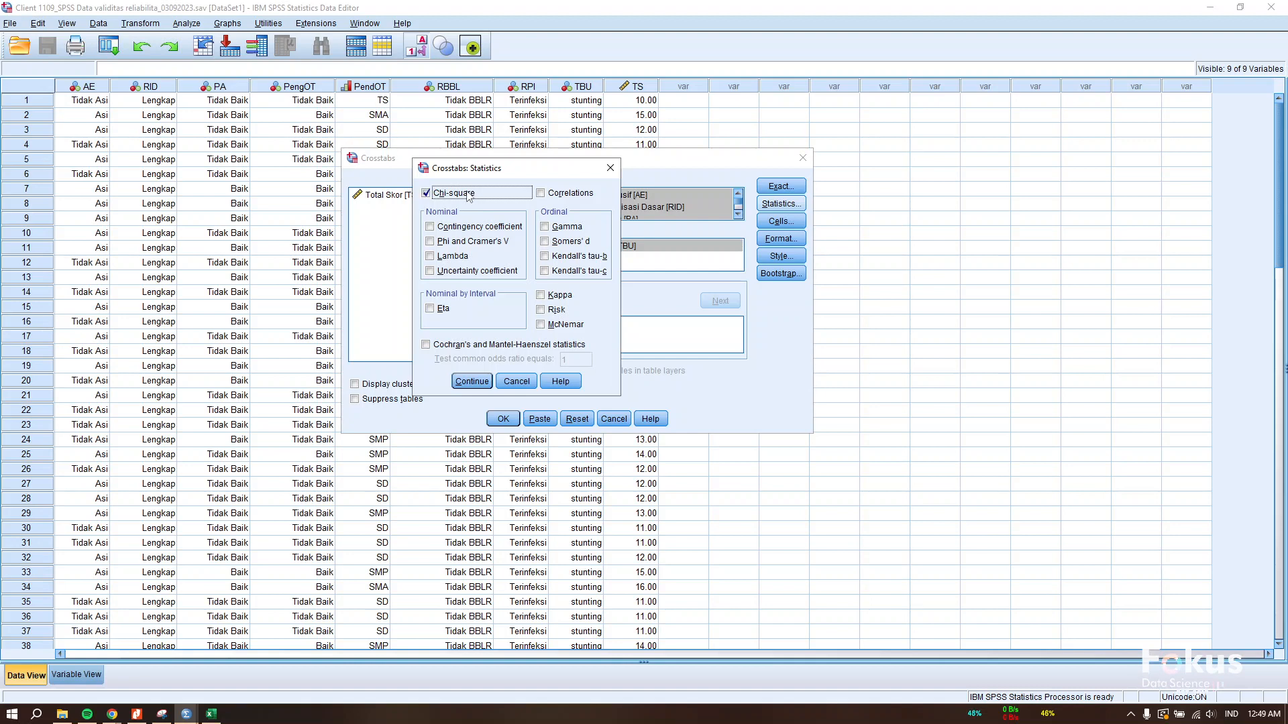
click(494, 228)
click(560, 229)
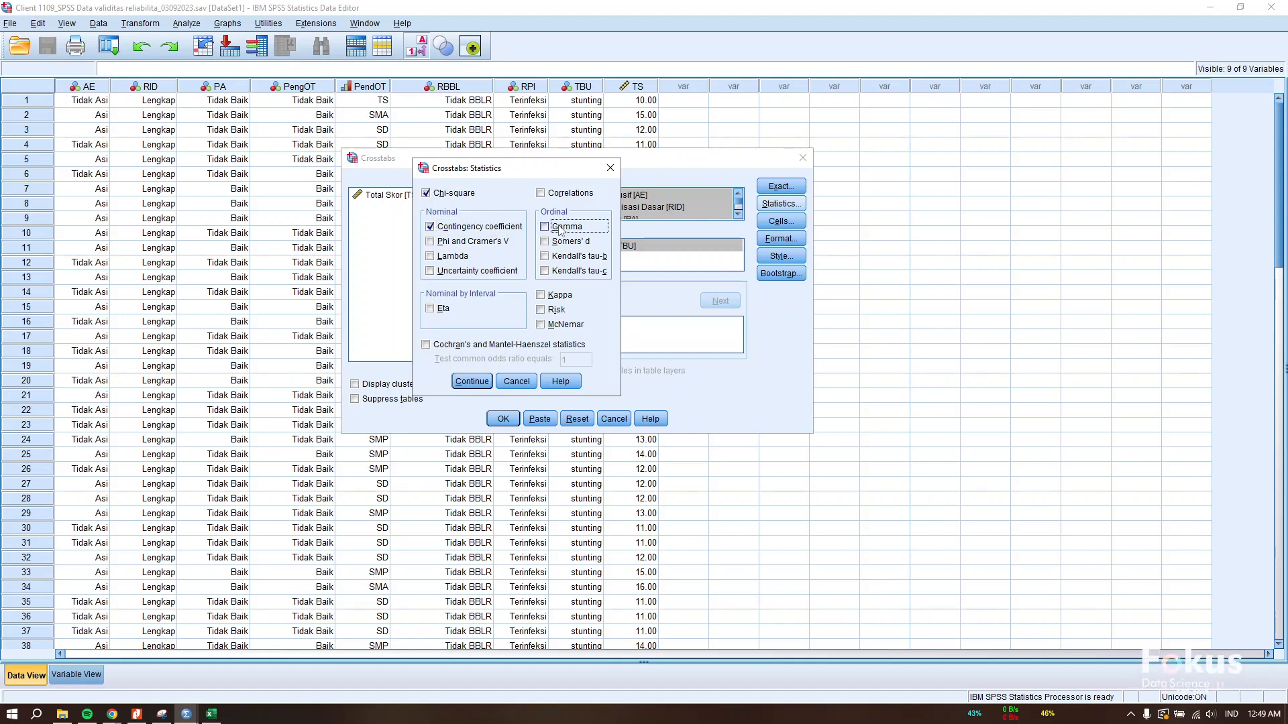
click(559, 318)
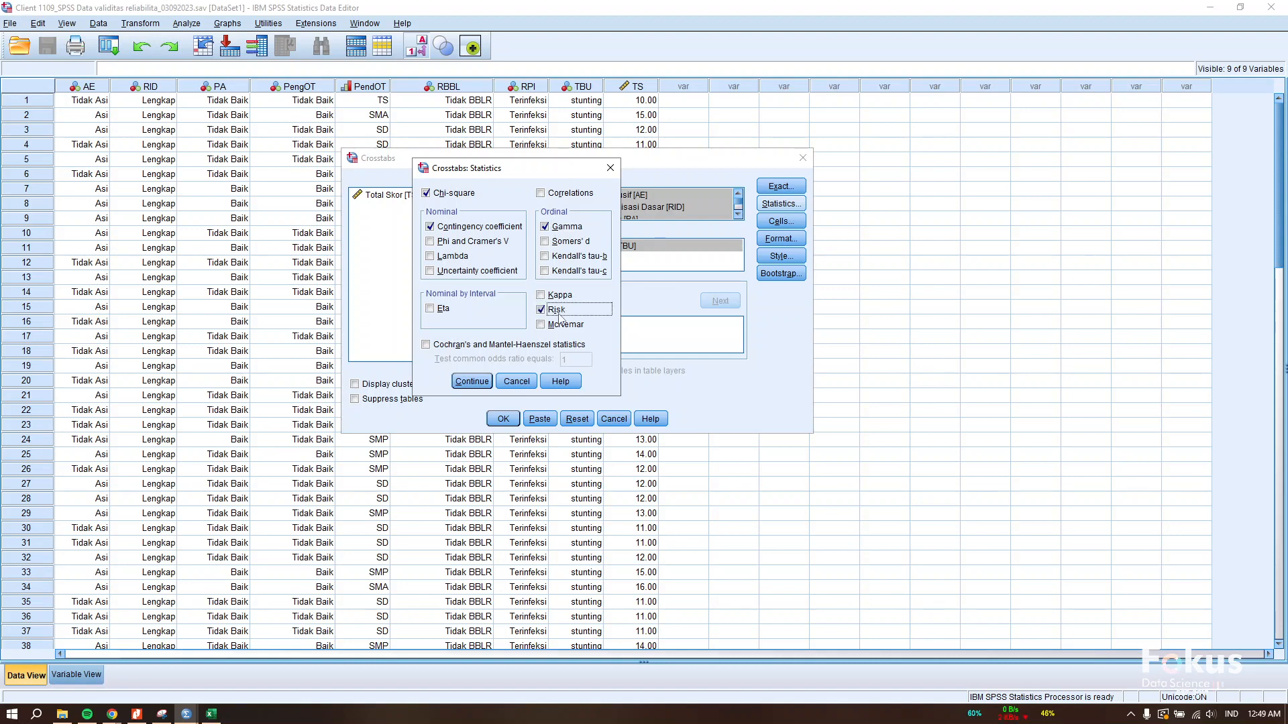
click(463, 382)
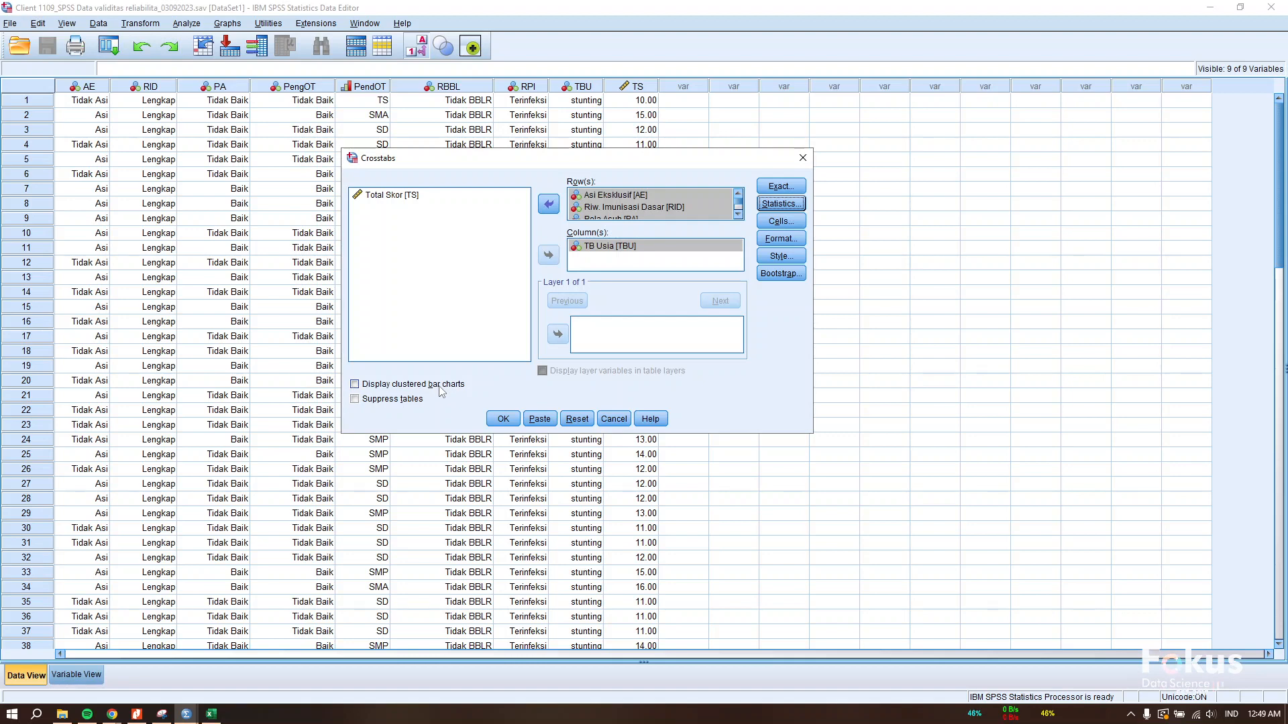
Enable clustered bar charts, run the crosstabs analysis and maximize the output viewer
click(441, 387)
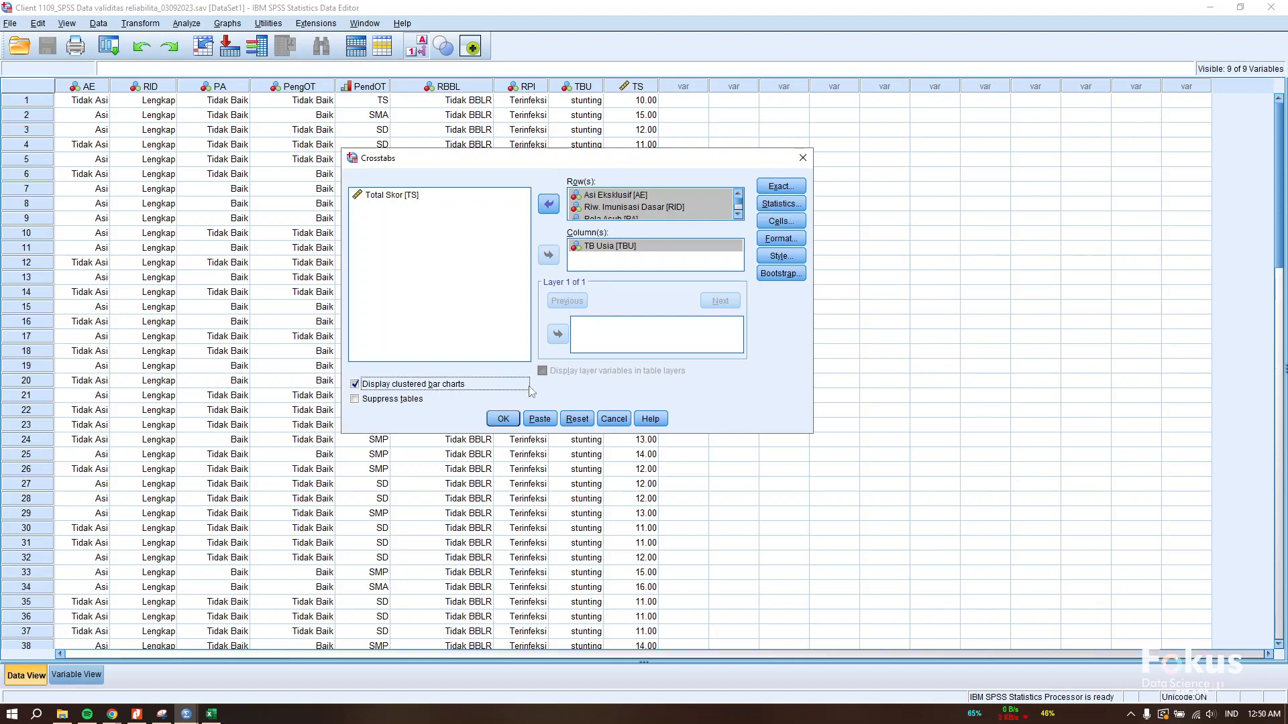
click(509, 422)
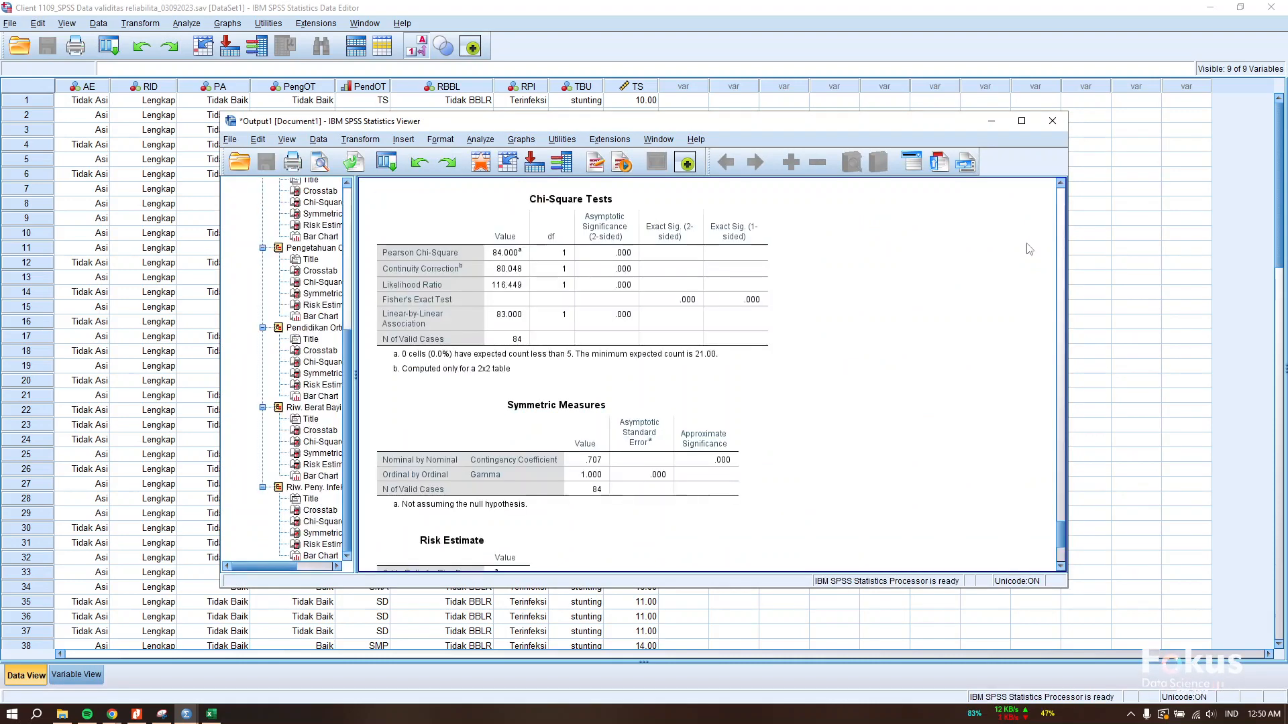
click(1021, 120)
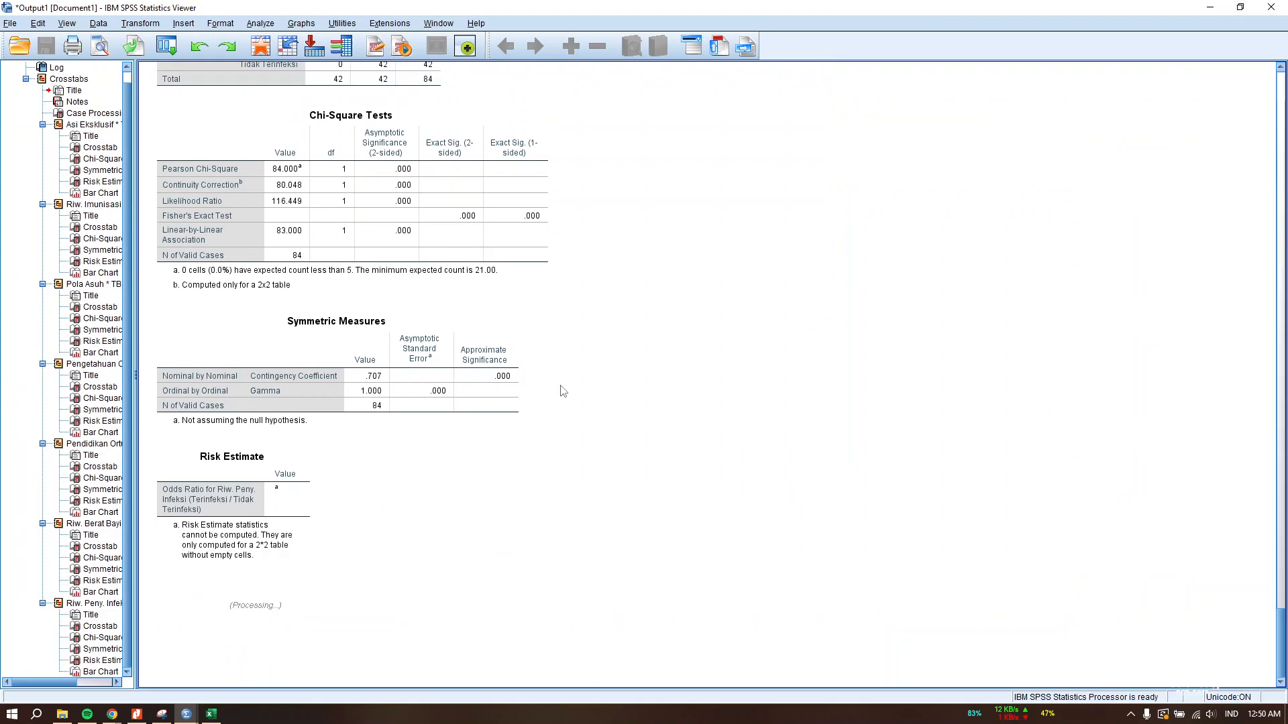
Examine the case processing summary and the Asi Eksklusif * TB Usia crosstab, Chi-Square Tests and Symmetric Measures tables
scroll(561, 387, up, 20)
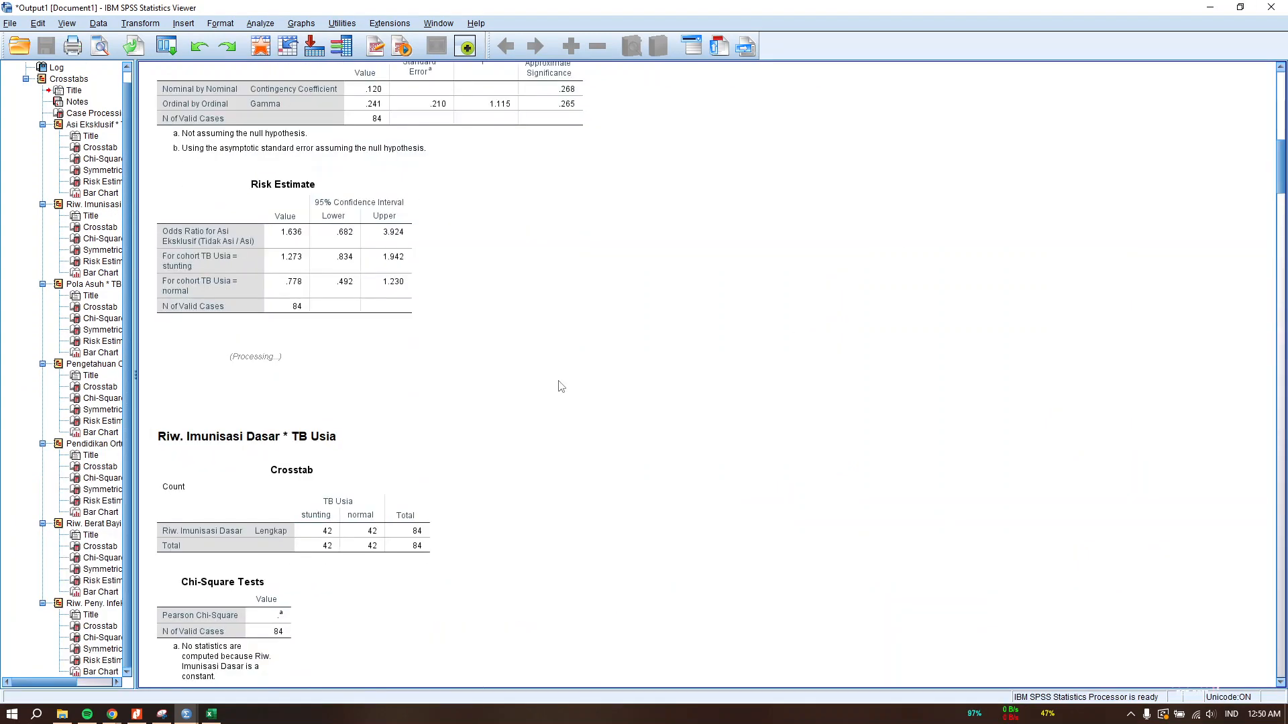
scroll(562, 387, up, 5)
scroll(439, 372, down, 2)
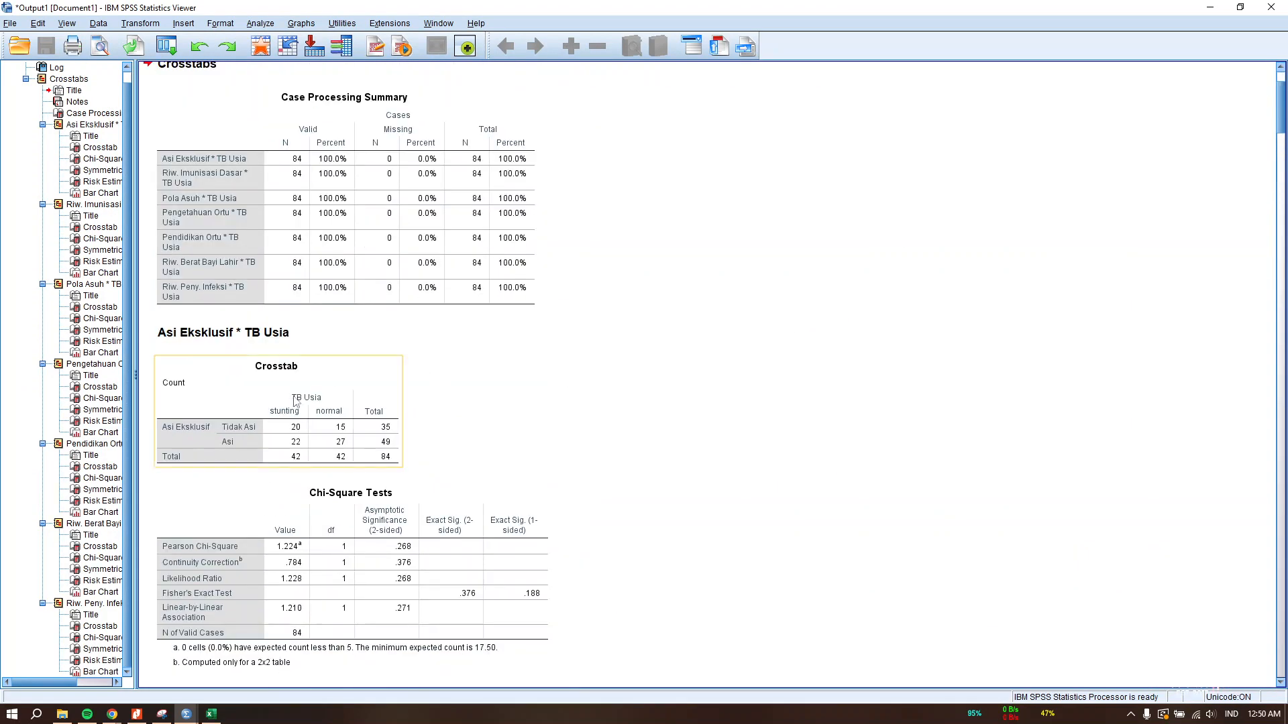
scroll(371, 422, down, 3)
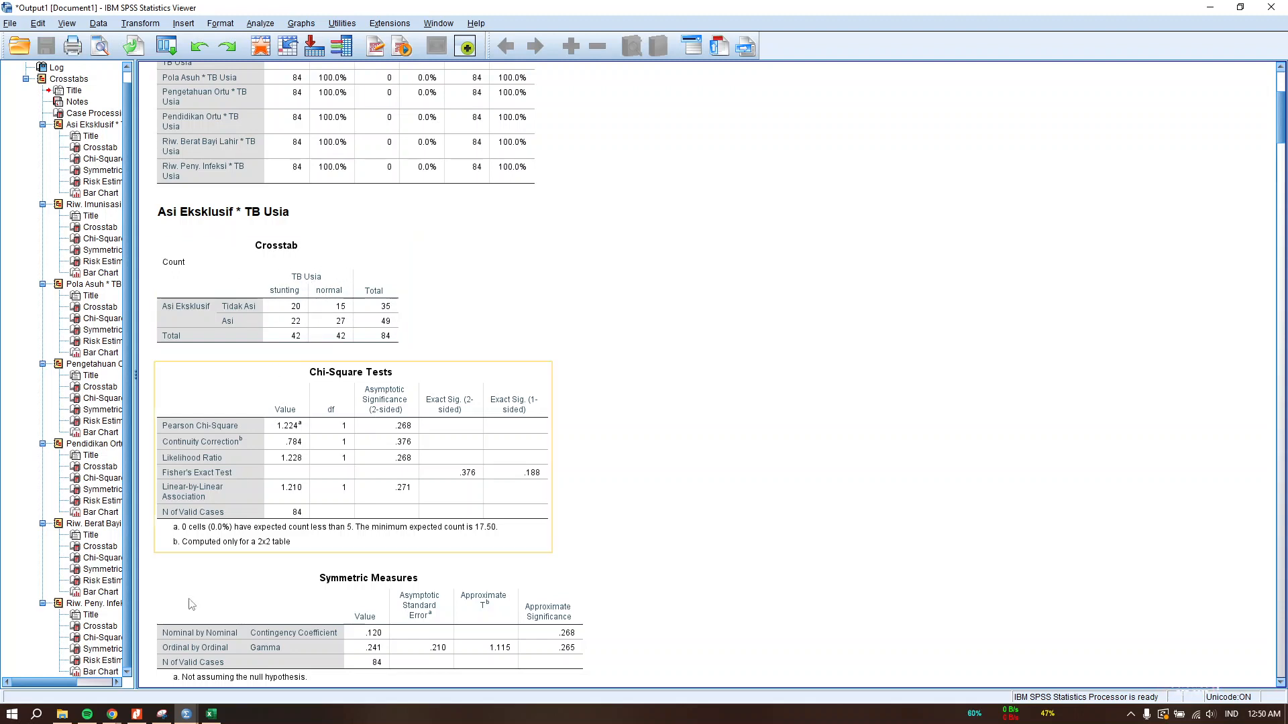
click(212, 715)
click(212, 715)
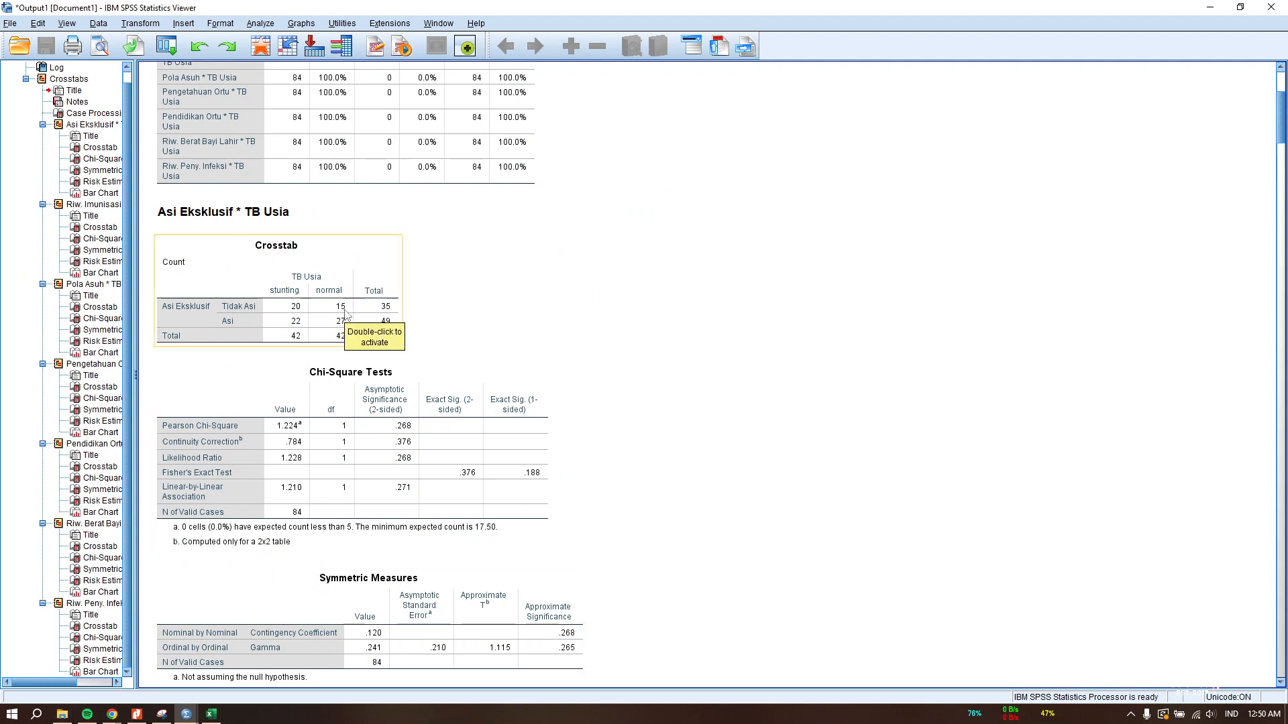
scroll(607, 402, down, 3)
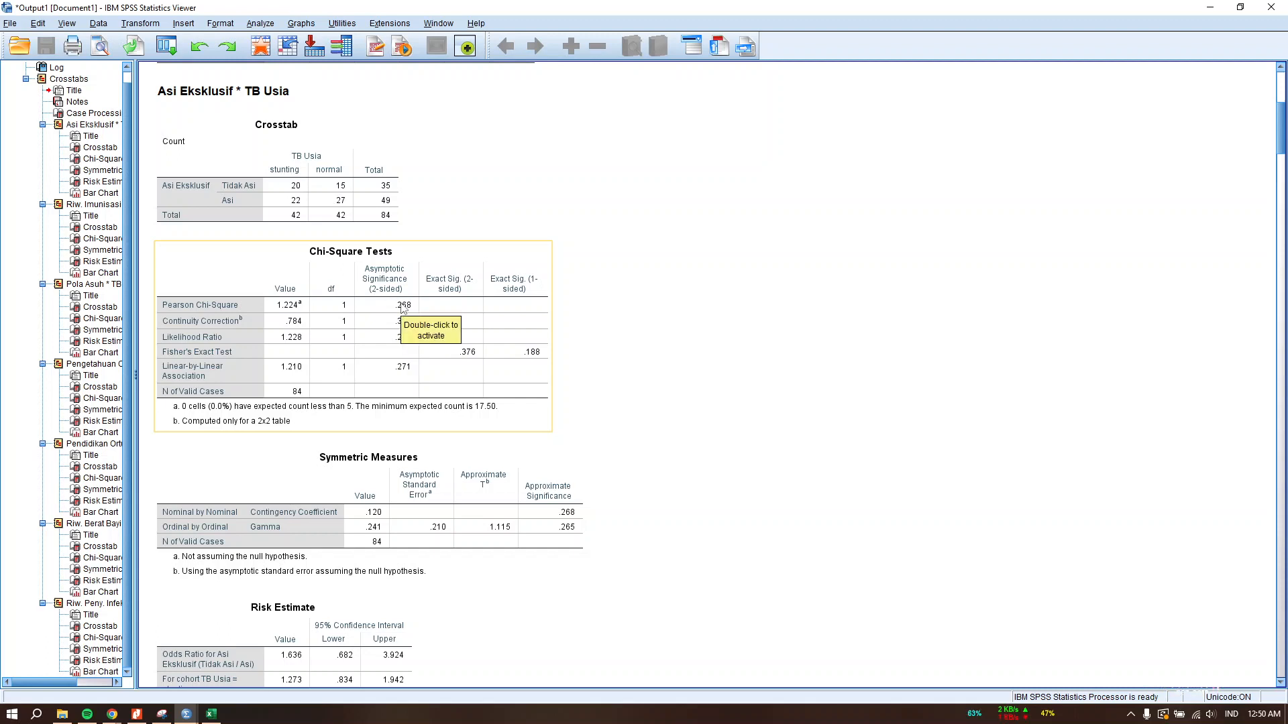
click(228, 205)
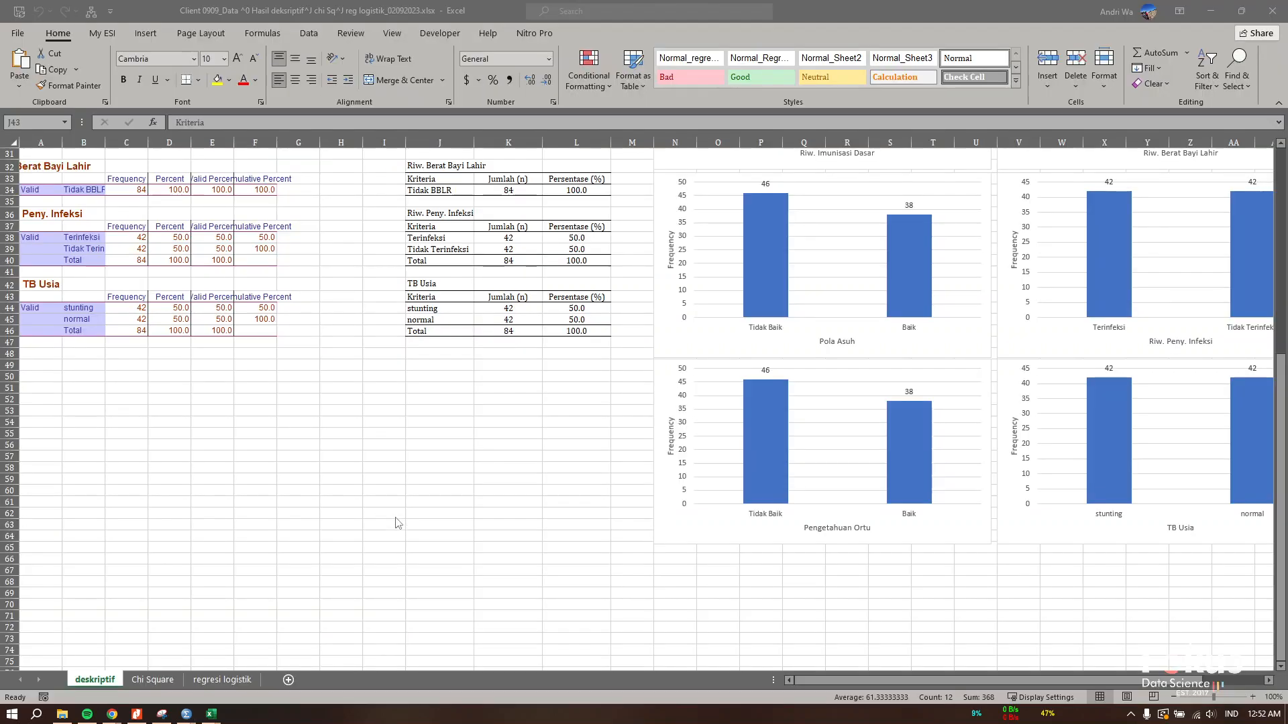
Switch to the Excel results workbook and examine the Asi Eksklusif contingency coefficient and Pearson Chi-Square P value on the Chi Square sheet
click(854, 679)
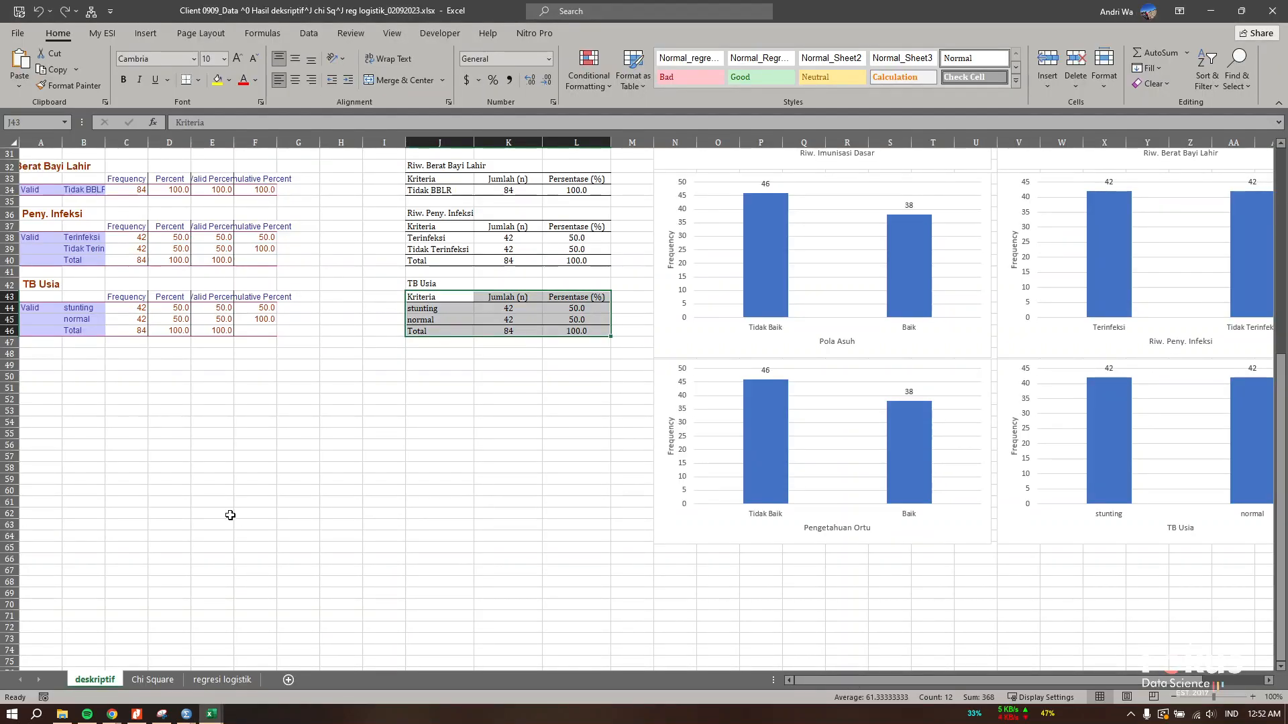
click(155, 679)
scroll(422, 493, up, 20)
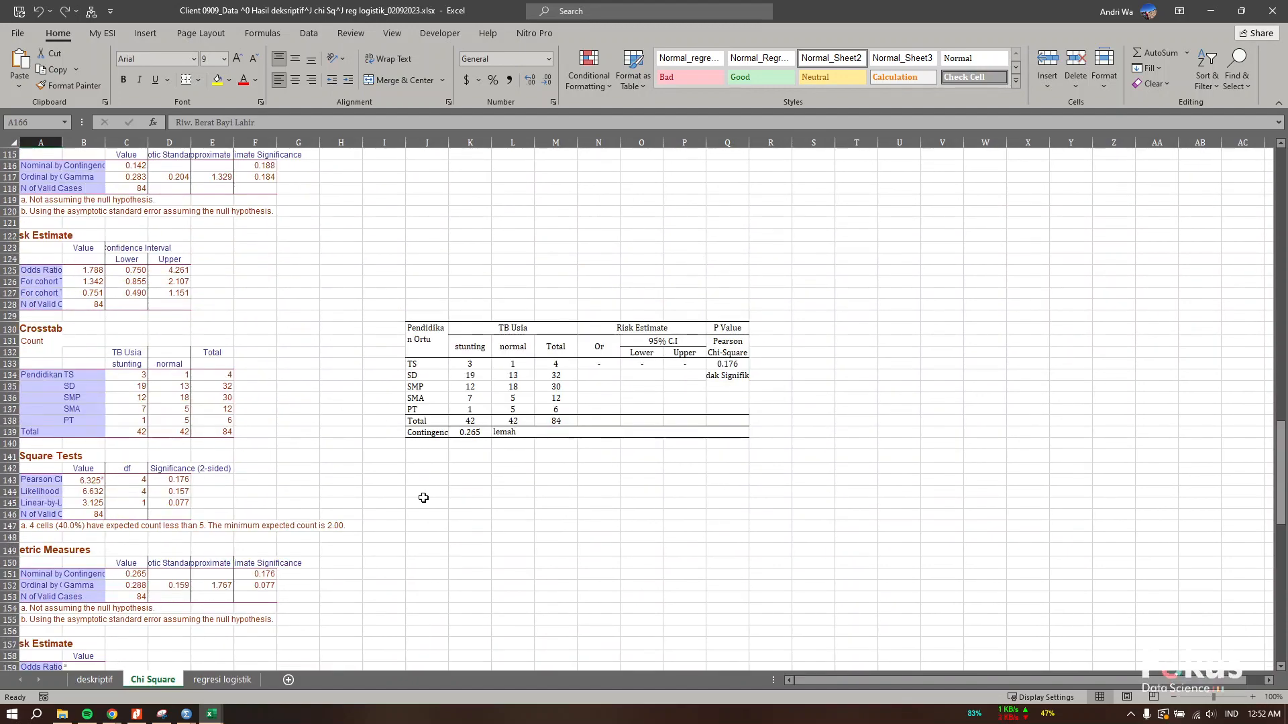
scroll(422, 490, up, 18)
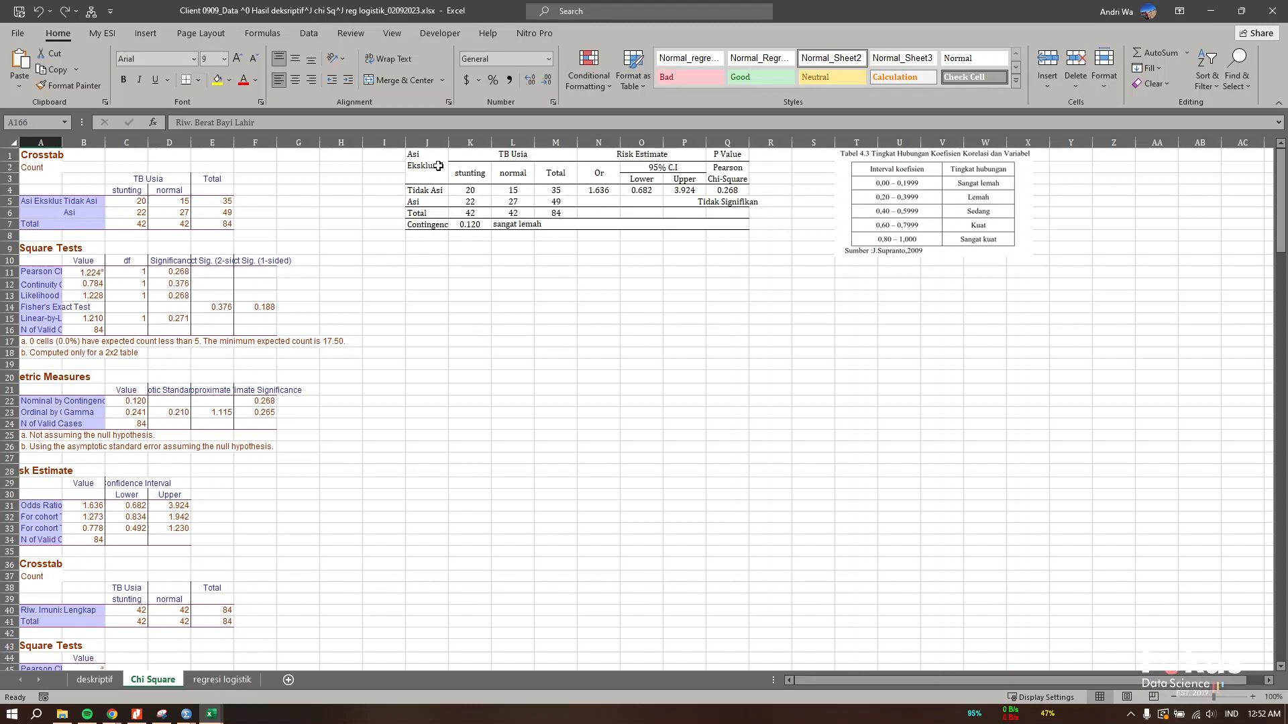
click(481, 226)
click(731, 190)
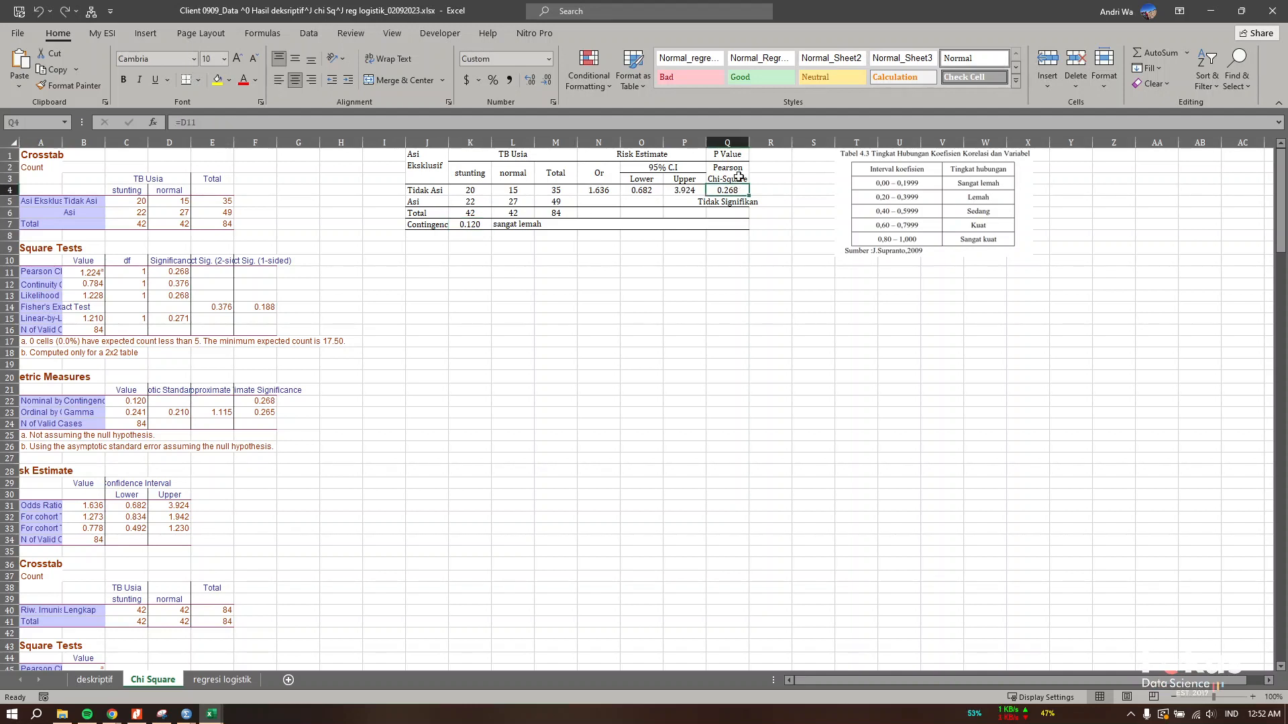
click(728, 142)
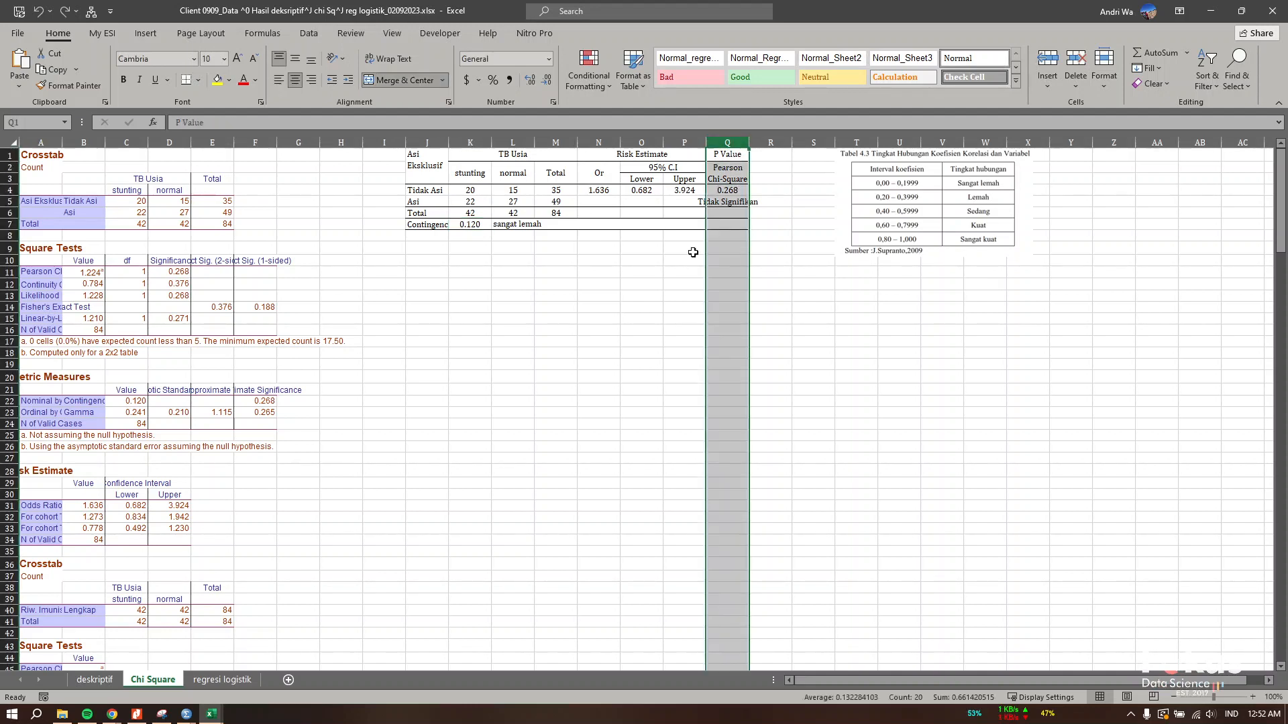
Compare the Asi Eksklusif P value with the Chi-Square Tests table in the SPSS output viewer and return to Excel
click(186, 713)
click(141, 677)
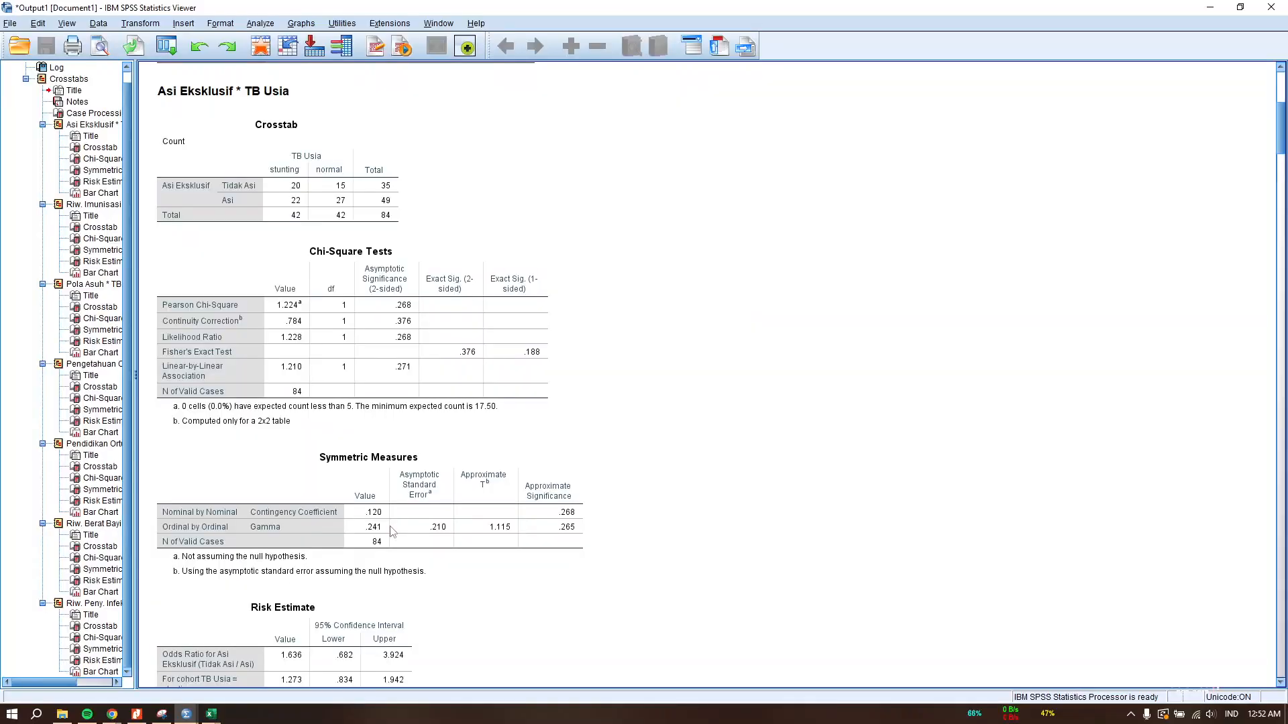
key(alt+Tab)
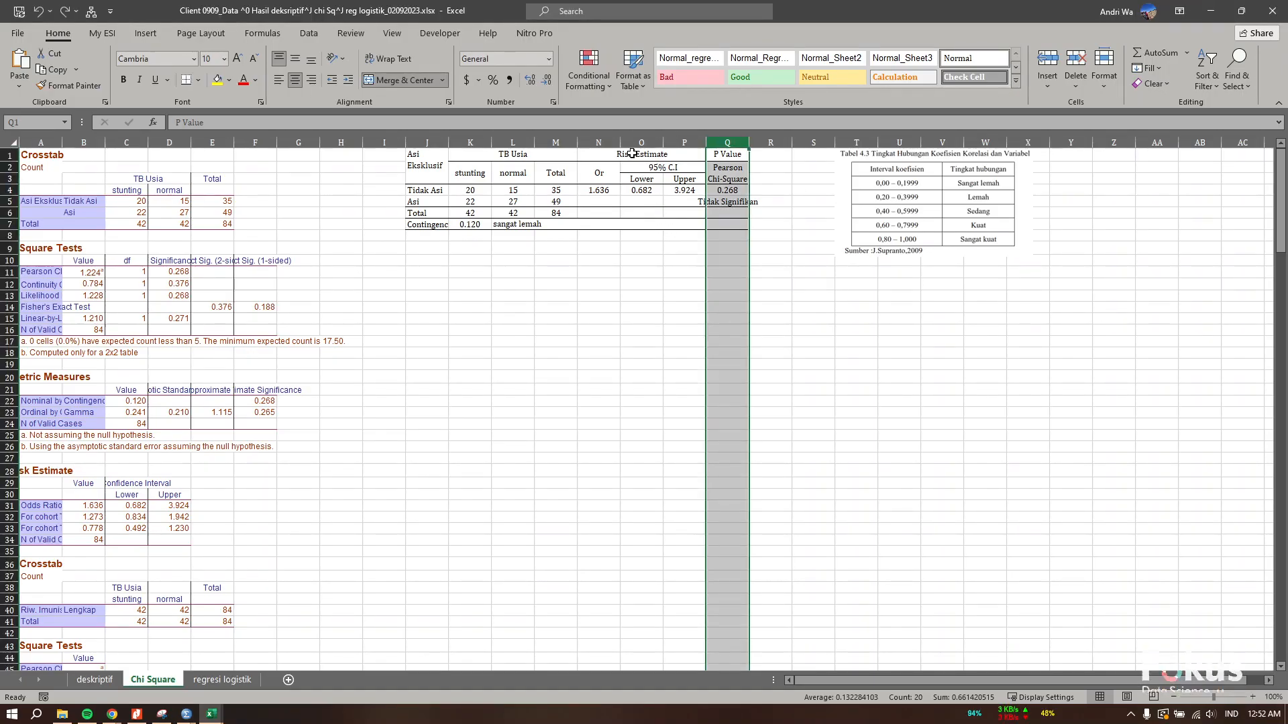
Examine the Asi Eksklusif odds ratio in the Excel summary and compare it with the Risk Estimate table in the SPSS output
drag(641, 155, 601, 189)
click(596, 173)
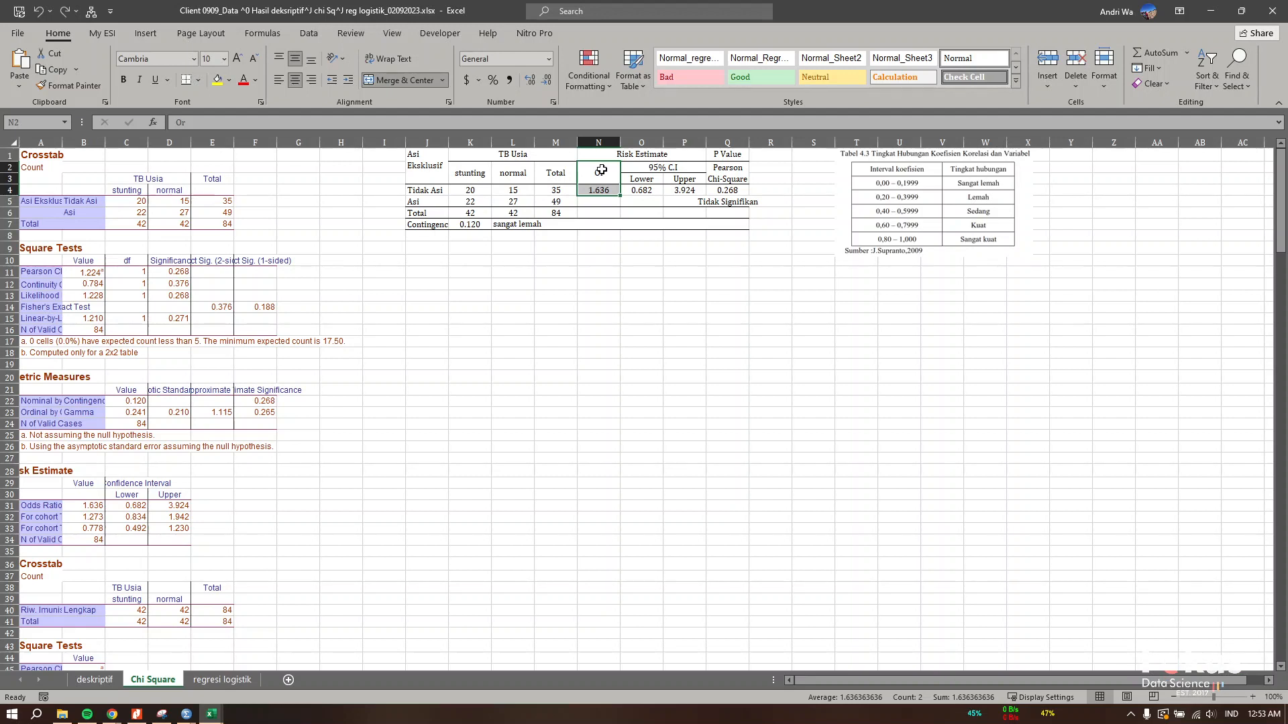
drag(30, 507, 165, 502)
click(187, 713)
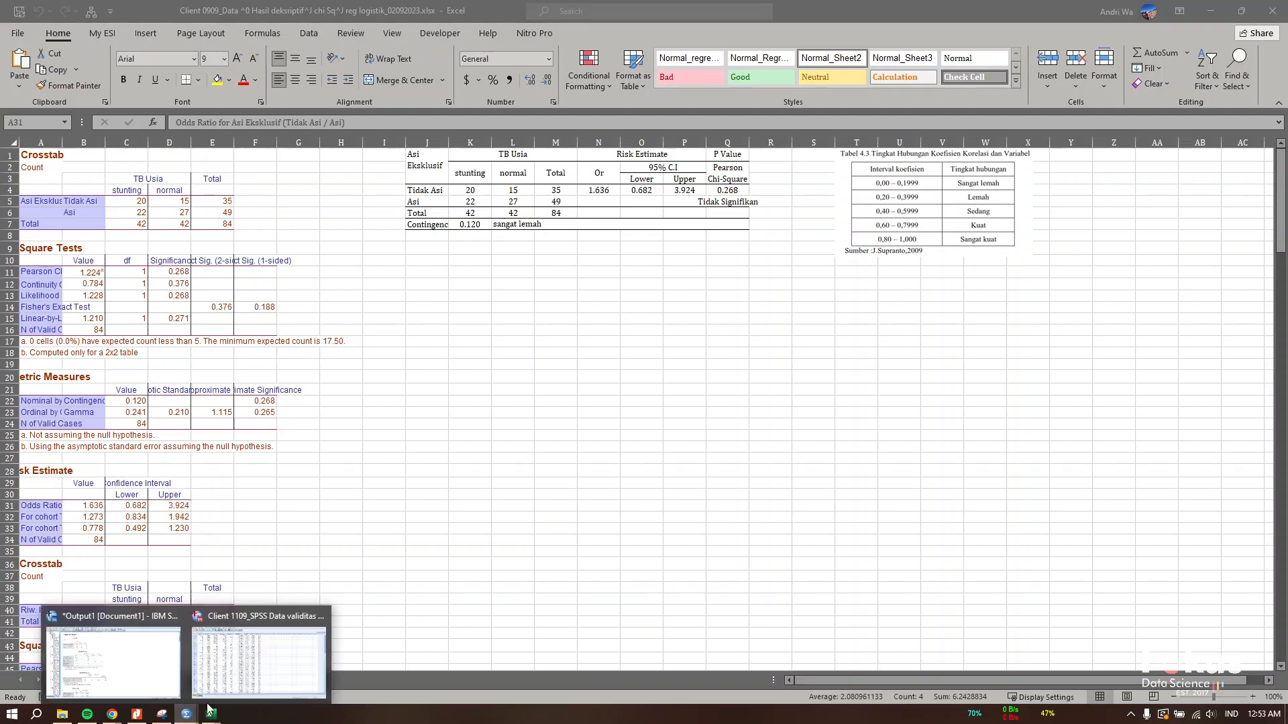
click(128, 674)
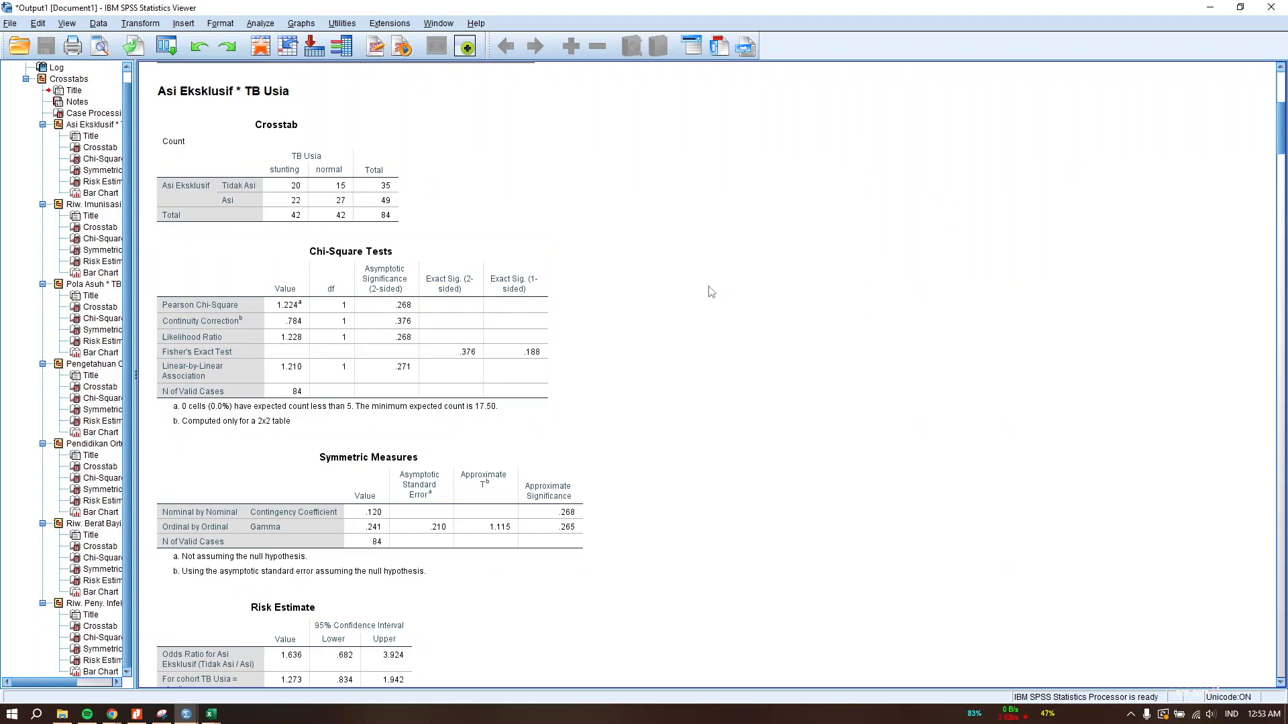
scroll(670, 321, down, 3)
click(209, 540)
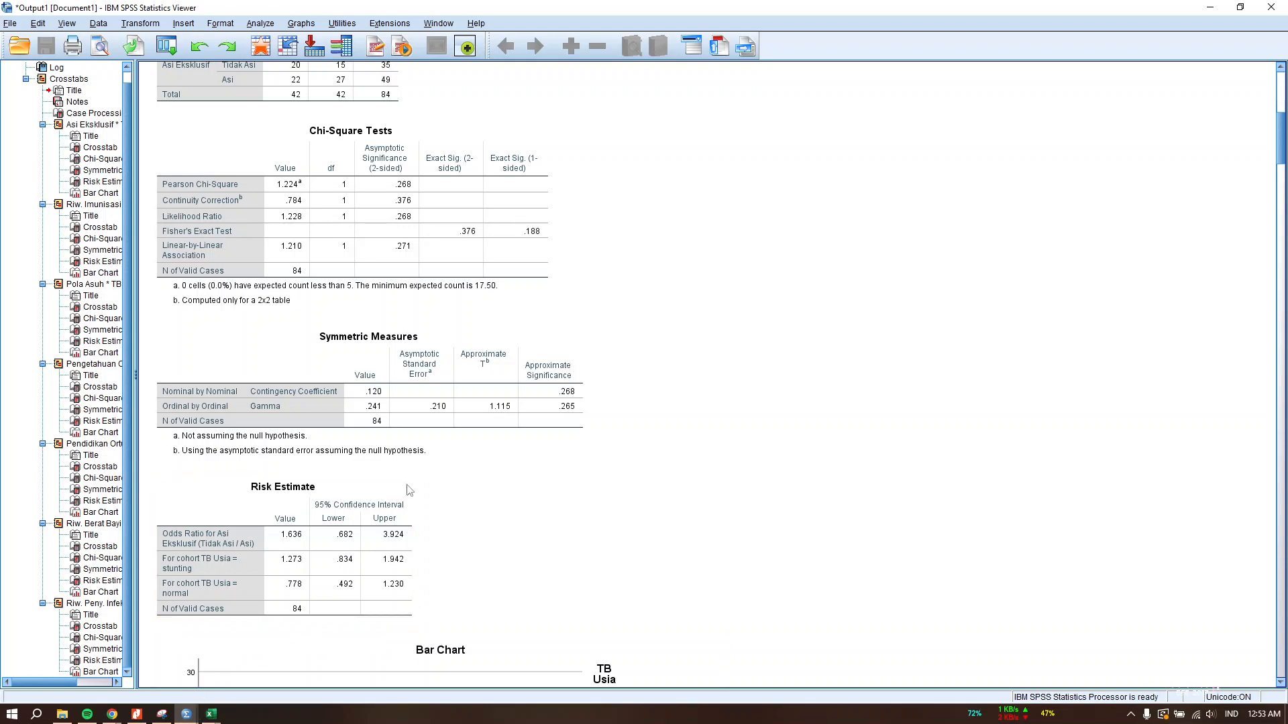
Return to the Excel Chi Square sheet and widen column J to fit the full Contingency Coefficient label
click(211, 713)
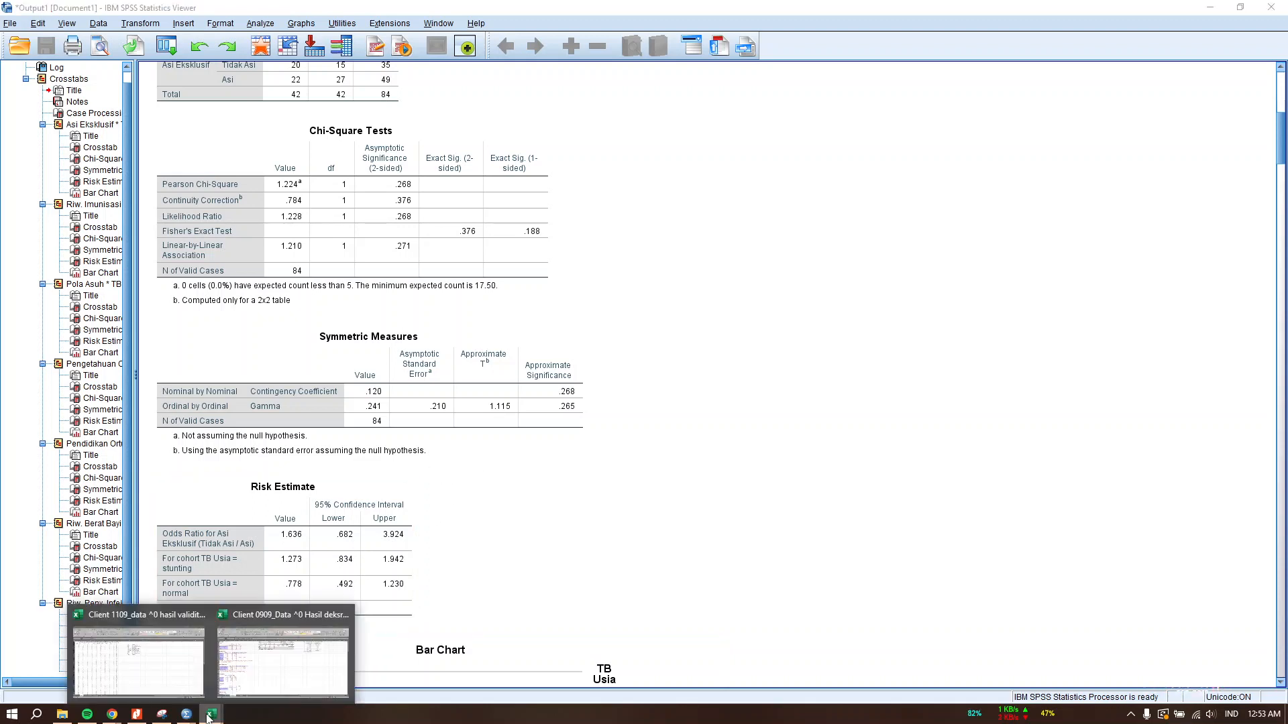
click(249, 677)
click(438, 225)
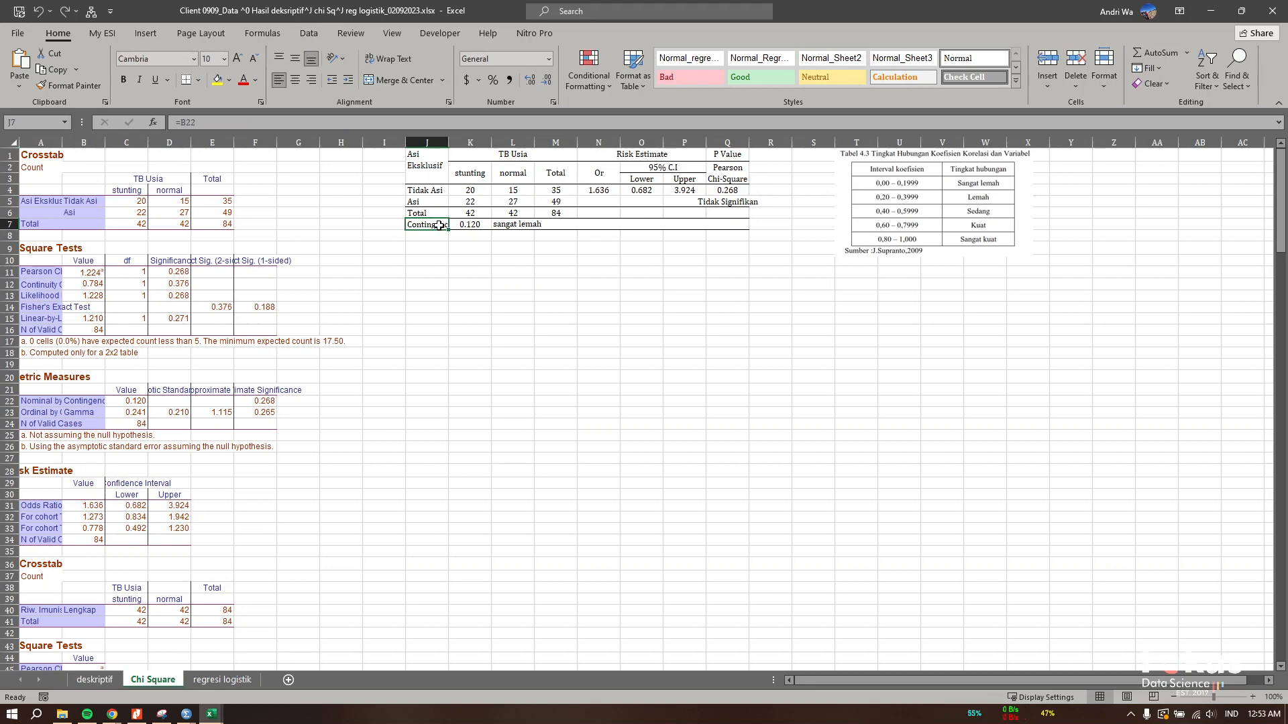
drag(448, 142, 543, 142)
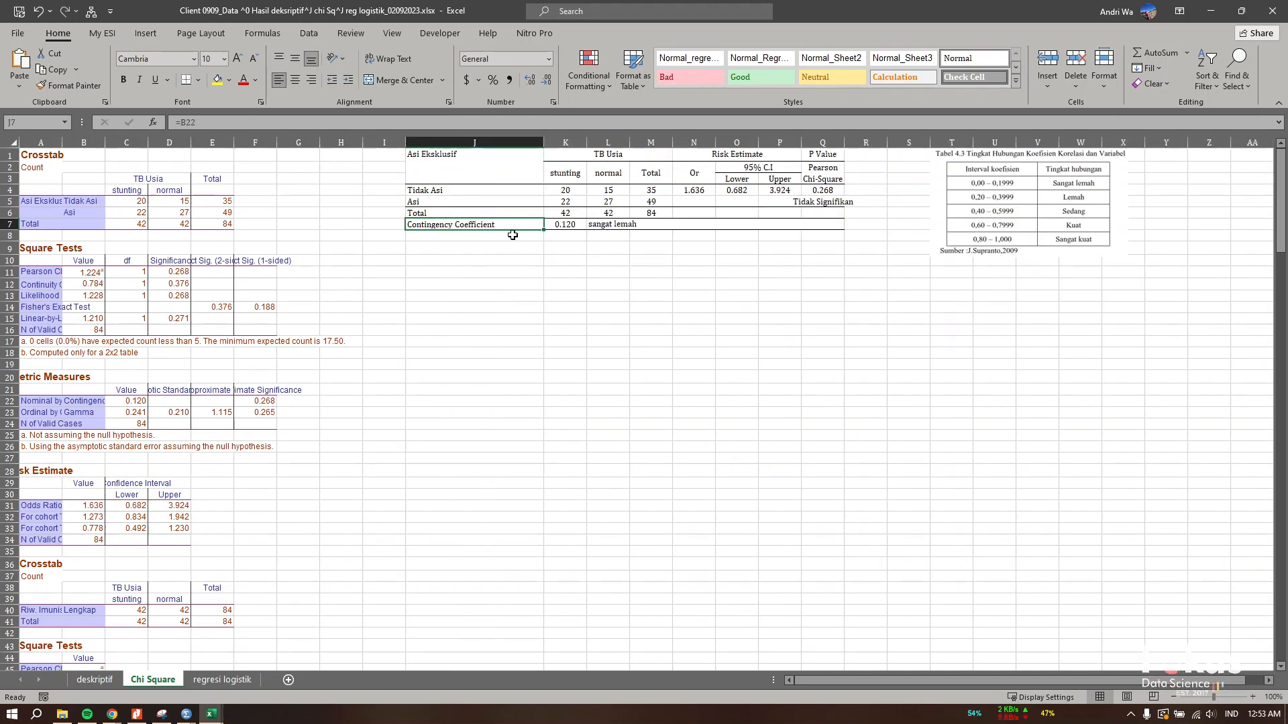
Check the Contingency Coefficient in the SPSS Symmetric Measures table for Asi Eksklusif and return to the Excel workbook
click(186, 714)
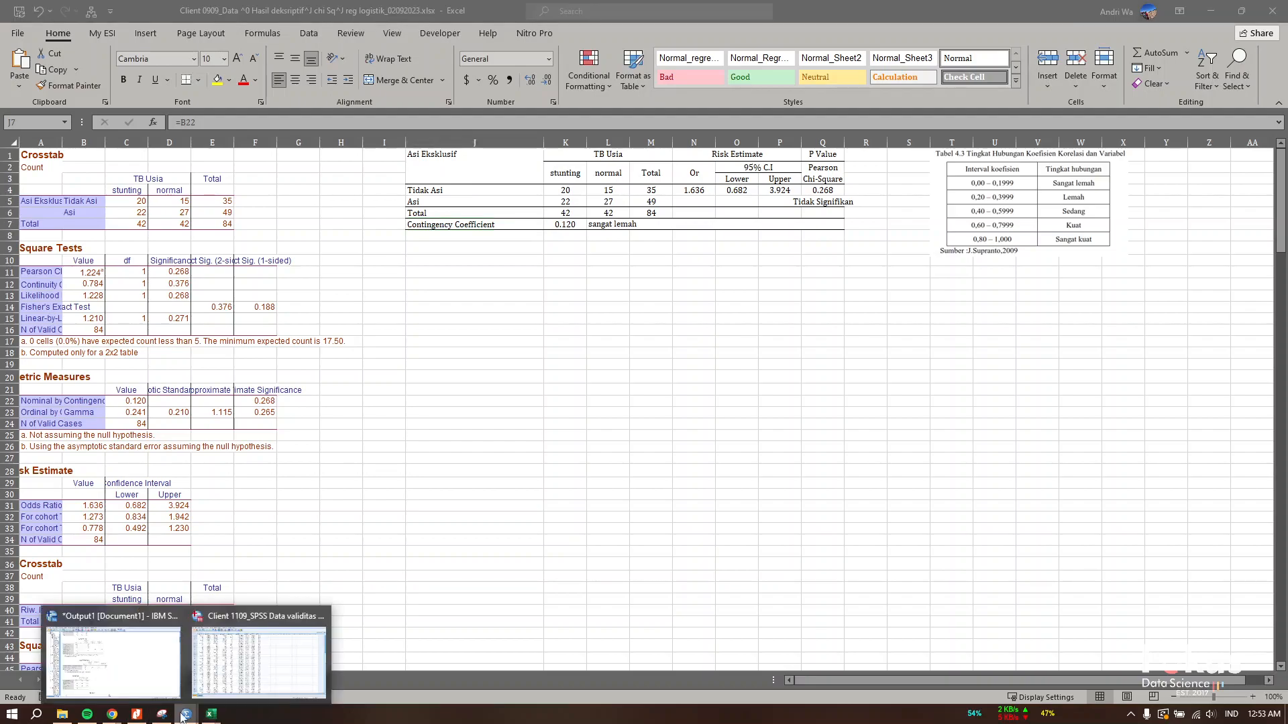
click(153, 675)
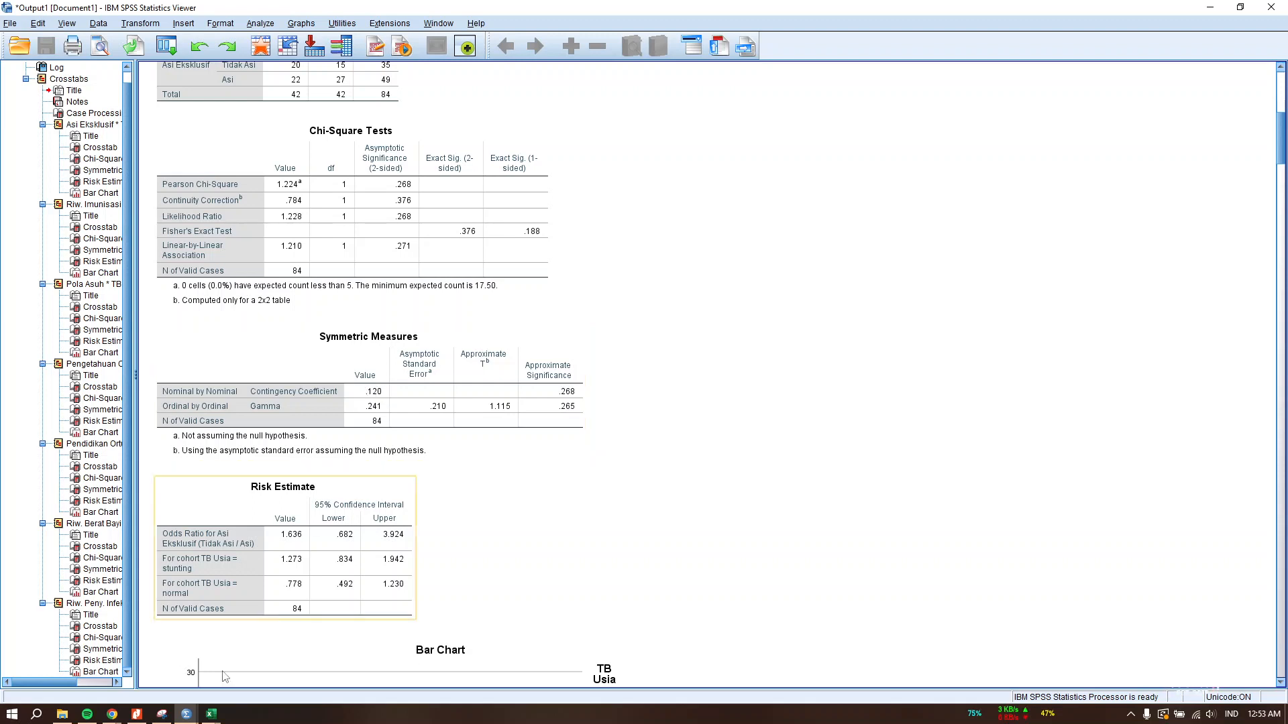
mouse_move(211, 714)
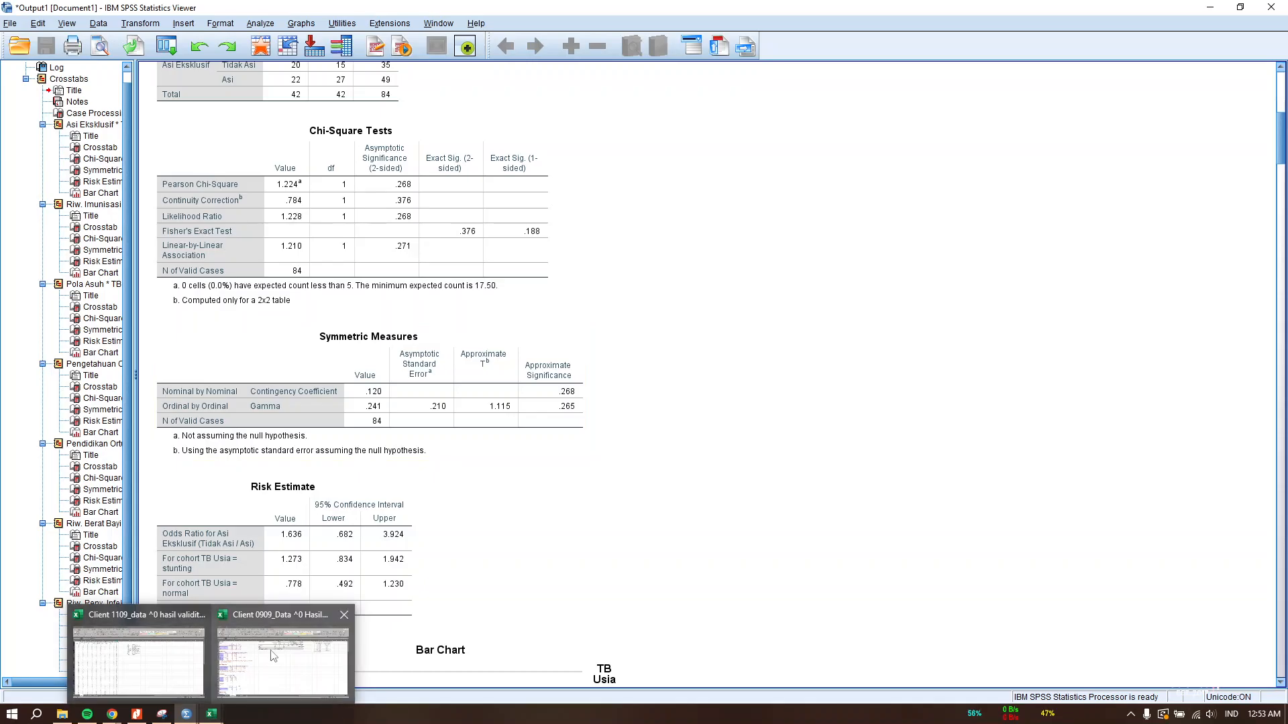
click(242, 671)
Move the Tabel 4.3 correlation-strength picture closer to the Asi Eksklusif summary table, near the top of the sheet
click(993, 205)
drag(993, 205, 959, 251)
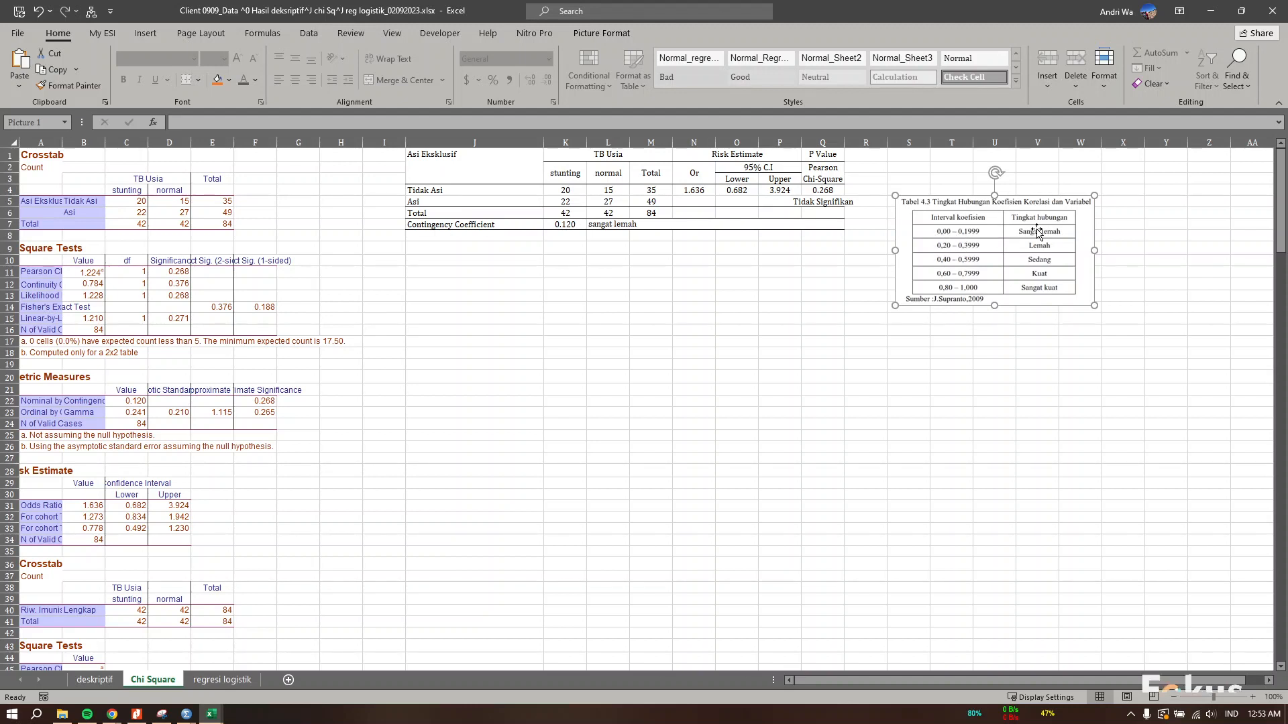
click(567, 226)
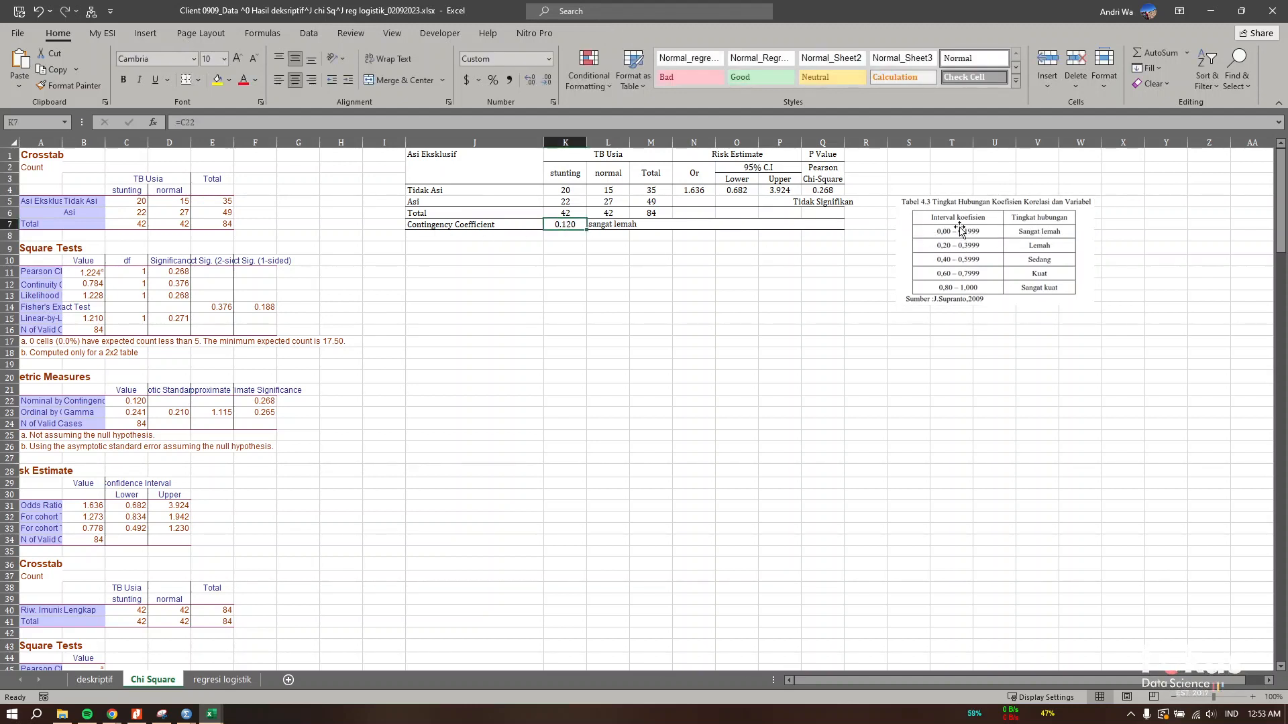
drag(967, 229, 962, 187)
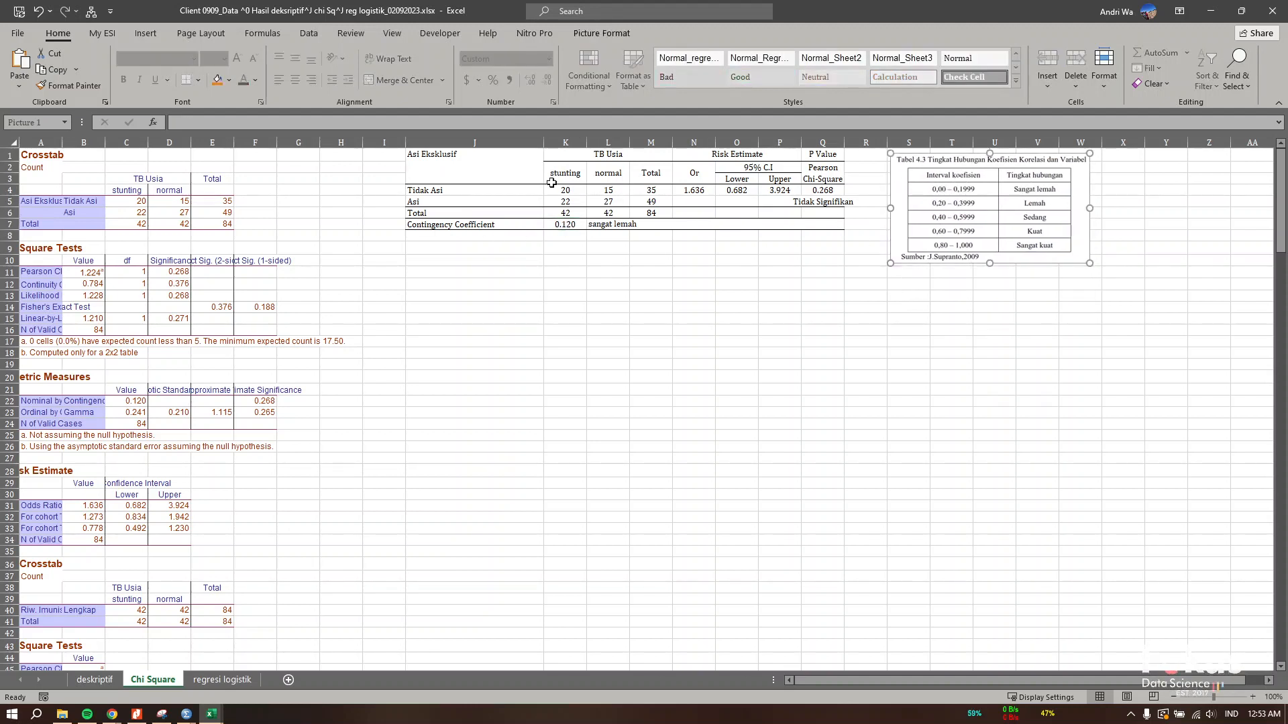
Review the chi-square summary tables for Asi Eksklusif, Pola Asuh, Pengetahuan Ortu and Pendidikan Ortu on the Chi Square sheet
drag(437, 163, 822, 225)
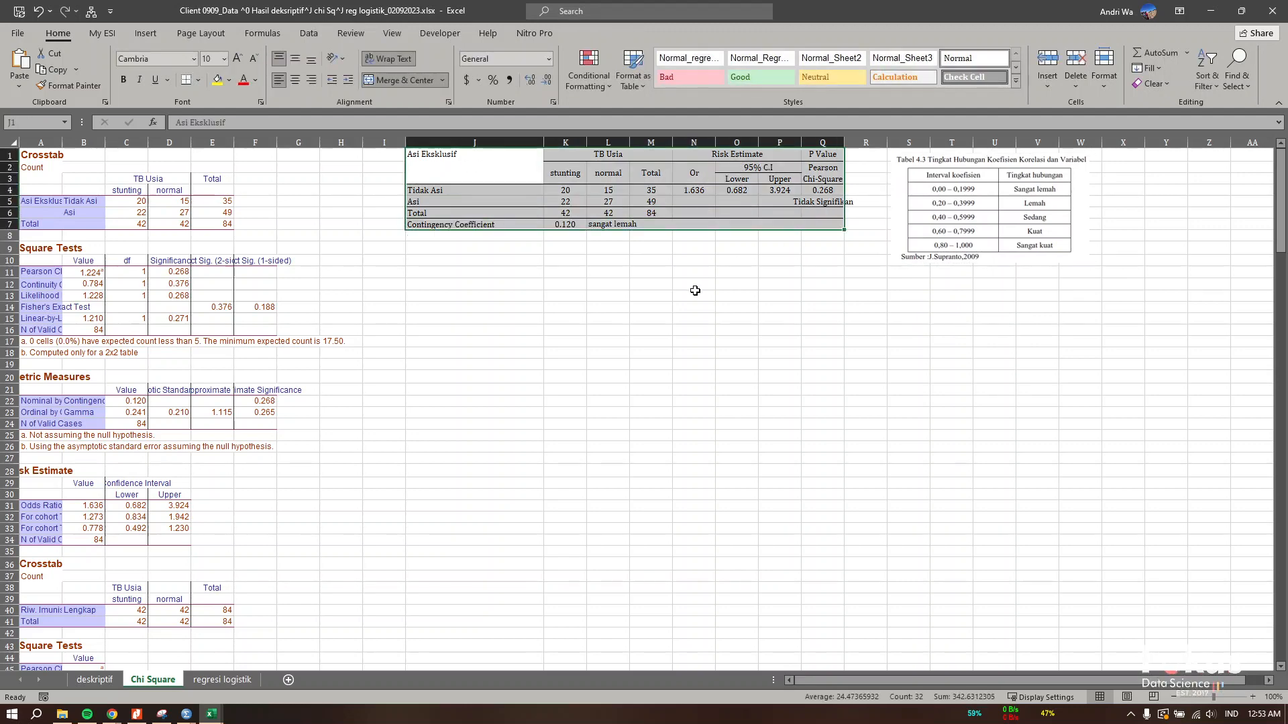
scroll(625, 420, down, 14)
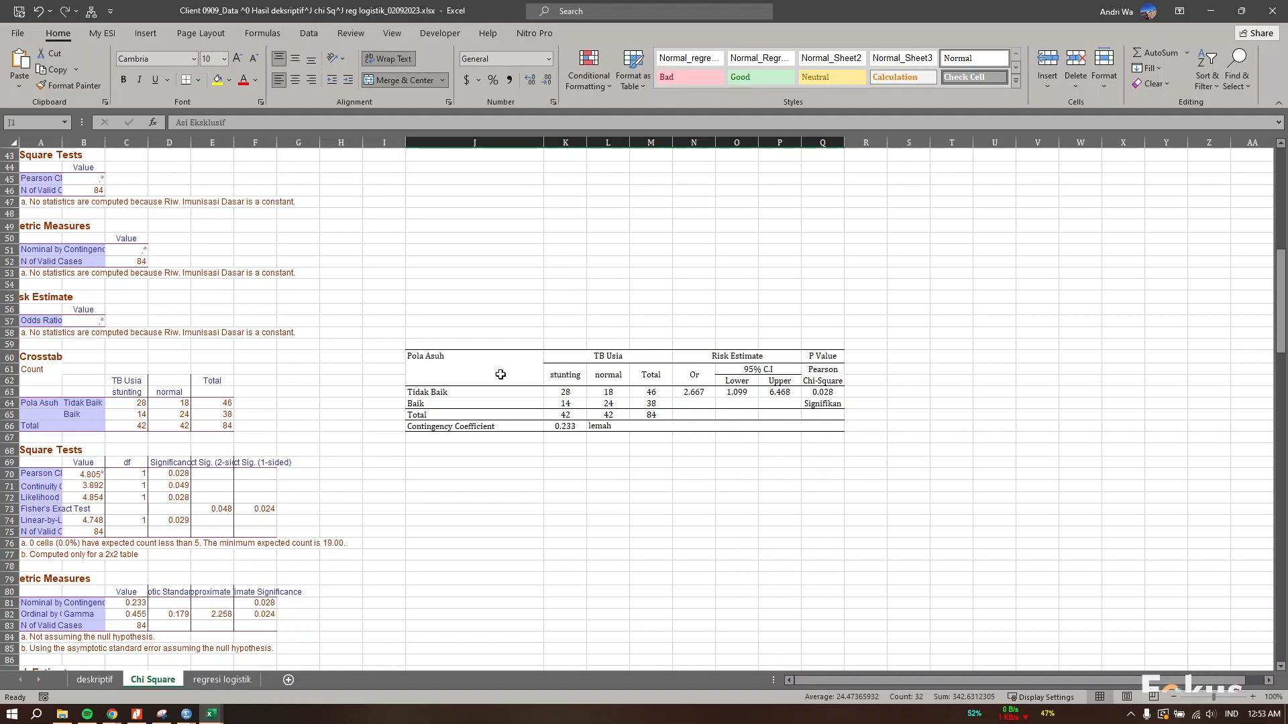
drag(500, 368, 805, 424)
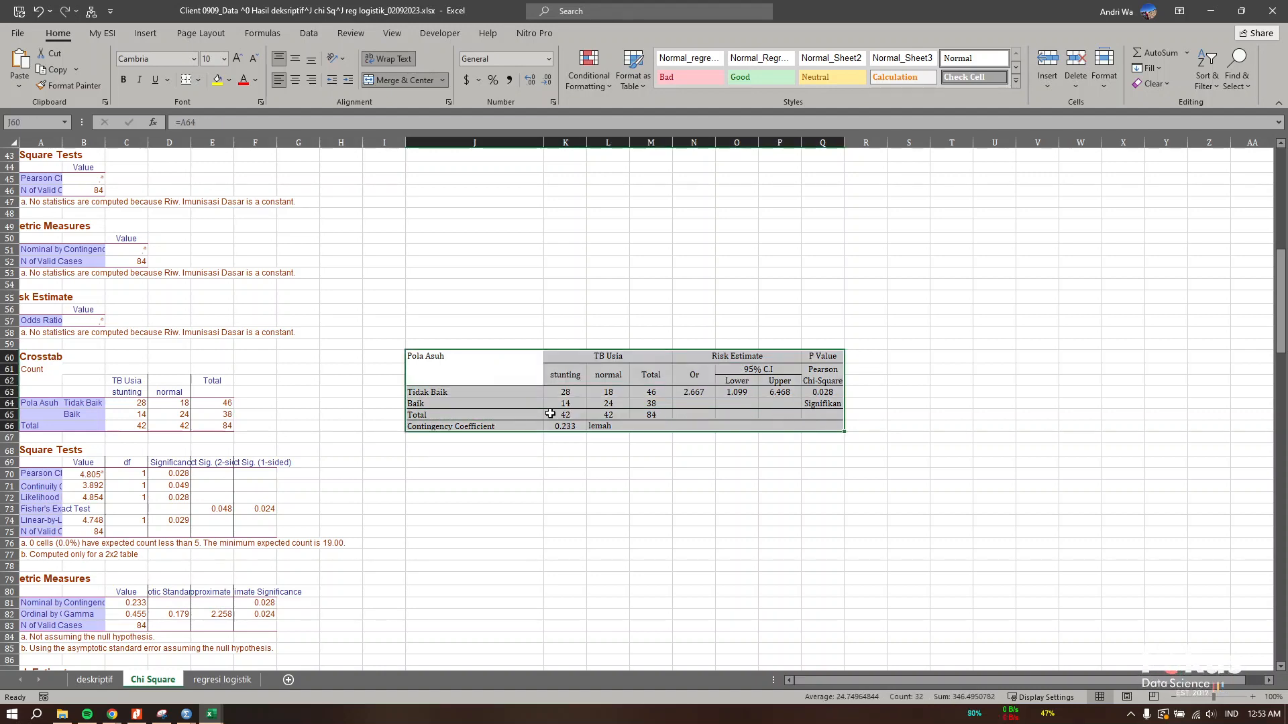
click(440, 367)
scroll(633, 353, up, 14)
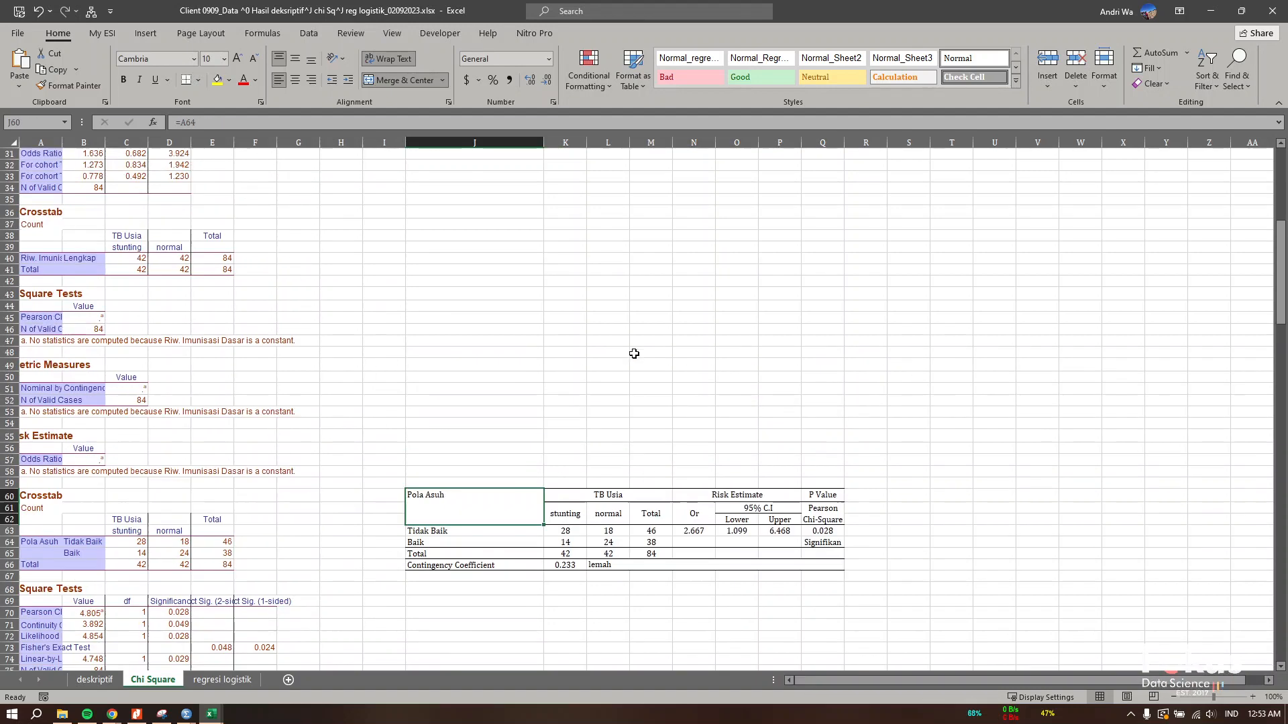
scroll(633, 353, down, 20)
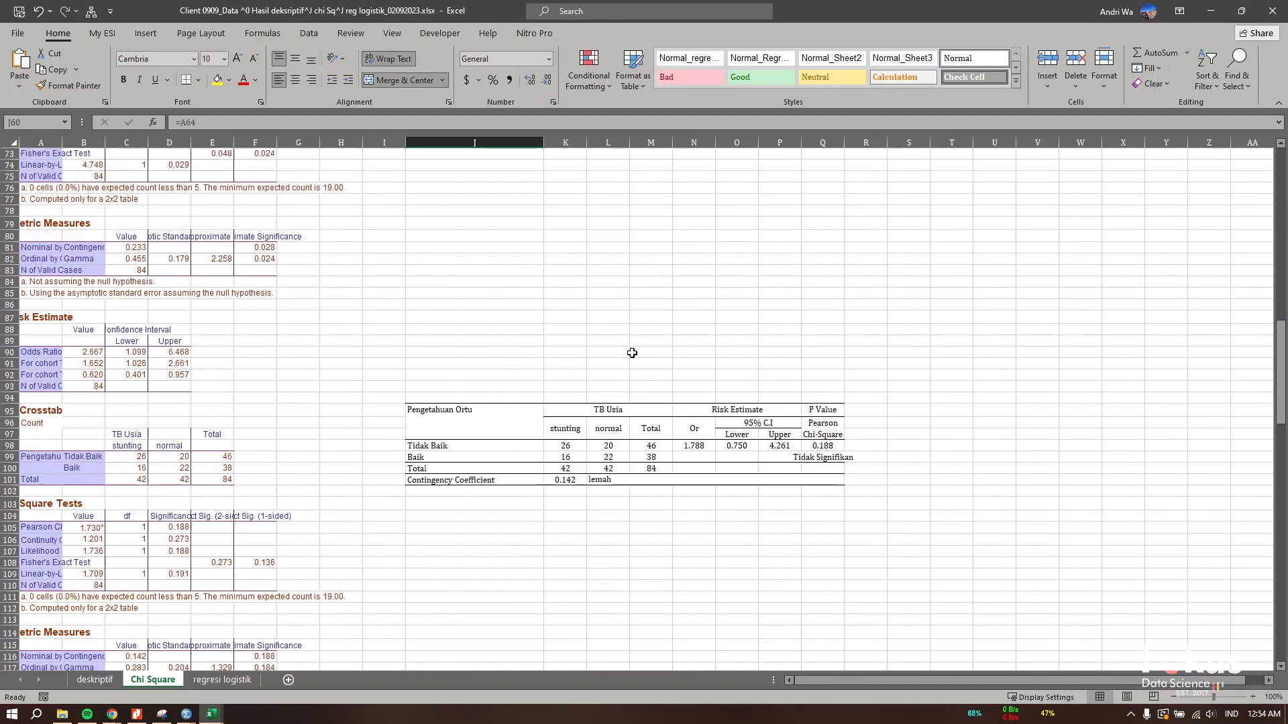
scroll(585, 393, down, 10)
scroll(585, 393, up, 16)
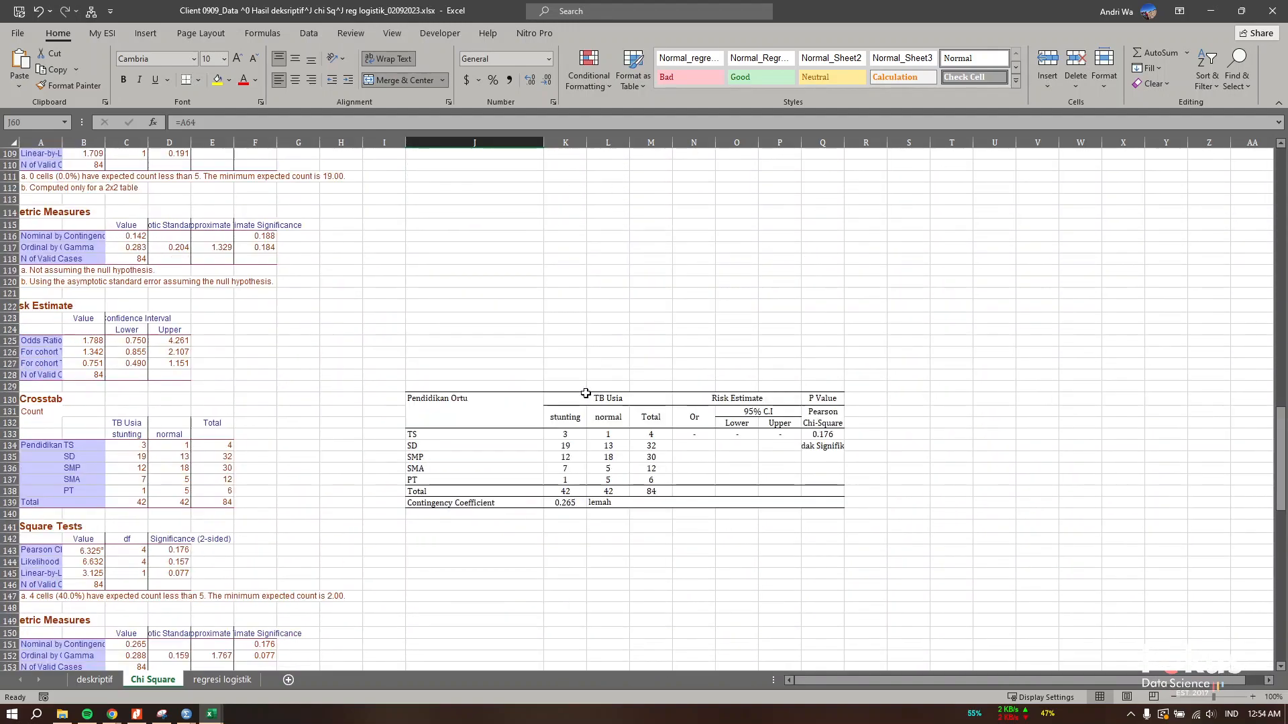
scroll(585, 391, down, 8)
scroll(604, 489, up, 20)
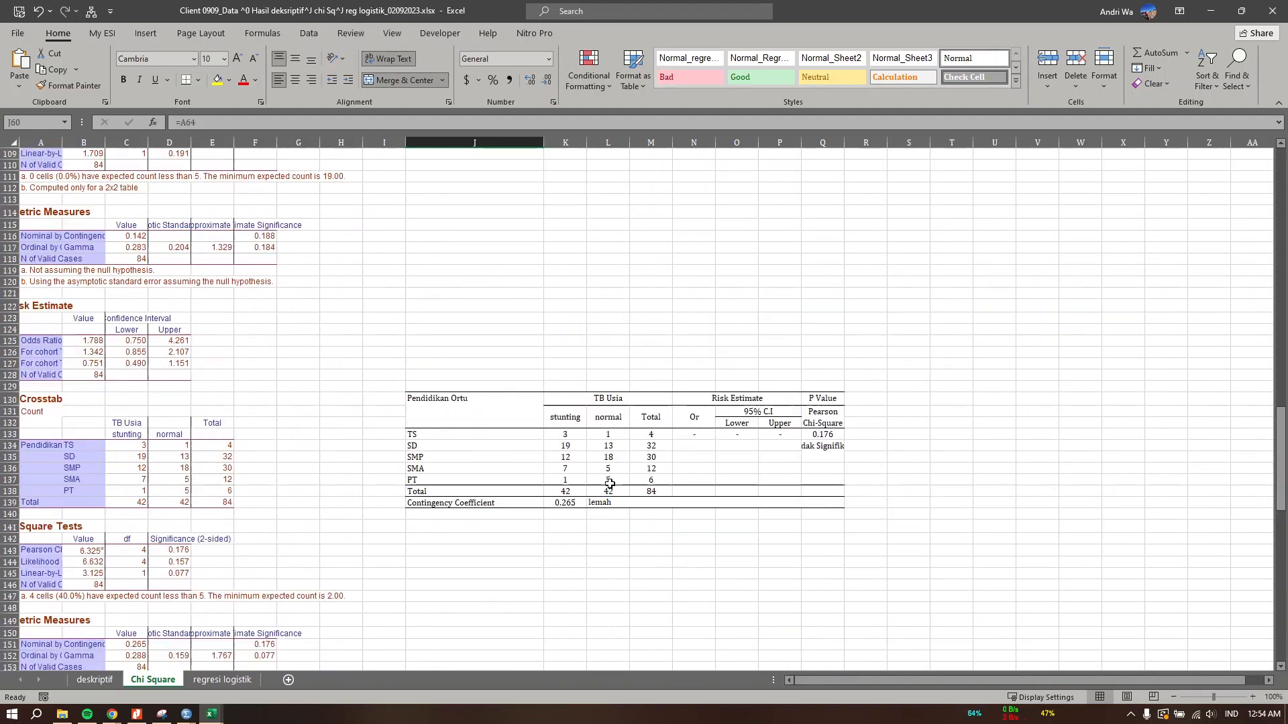
scroll(515, 477, down, 4)
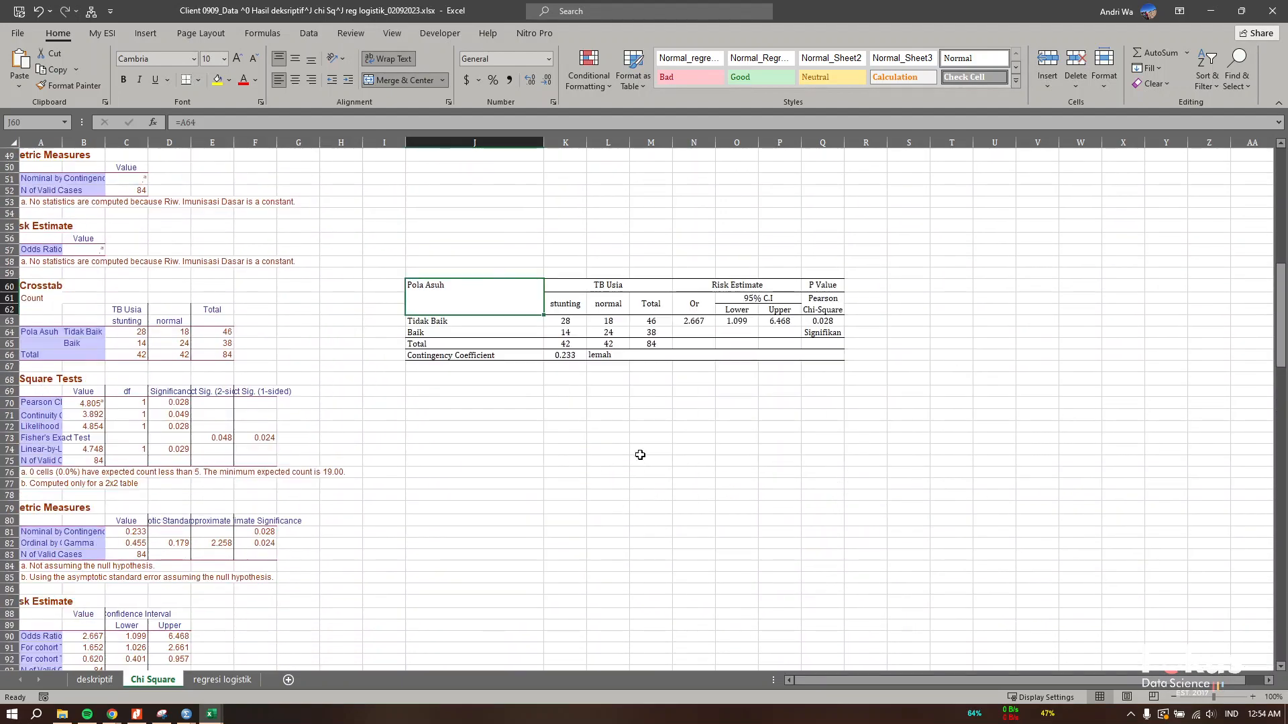
Examine the Pola Asuh by TB Usia summary table and its Pearson Chi-Square P value
click(496, 328)
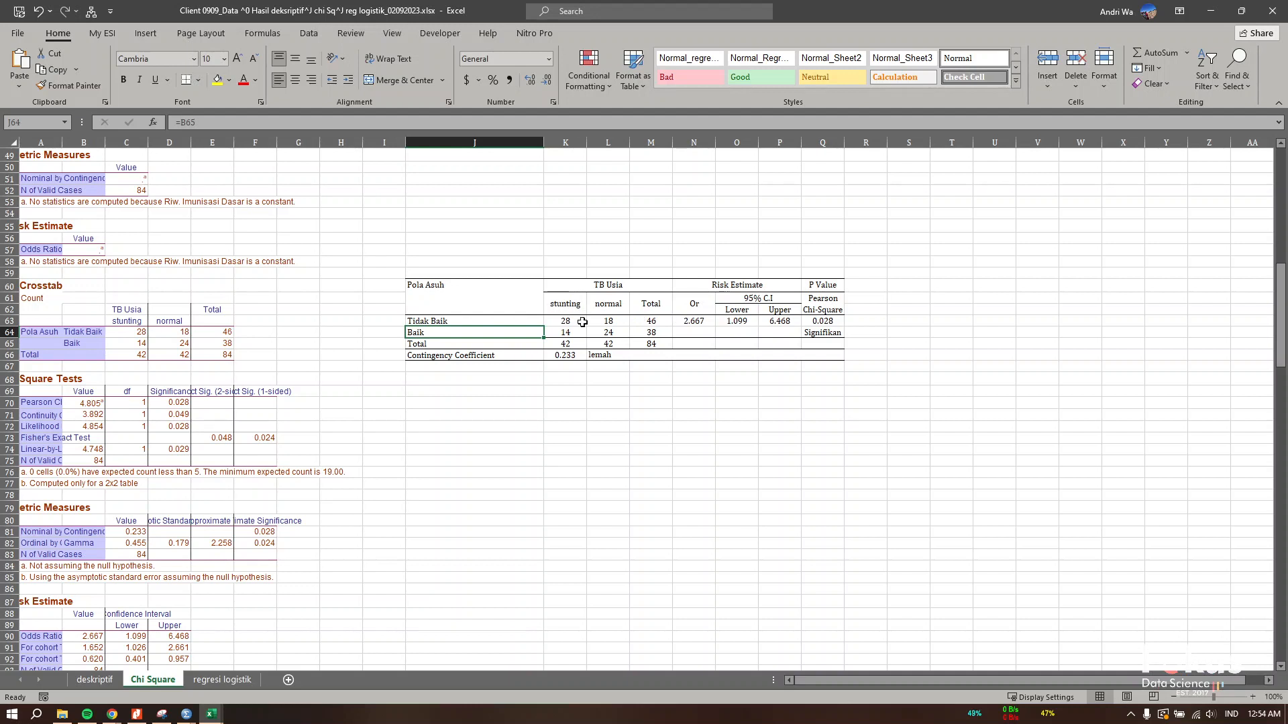
drag(467, 291, 495, 329)
click(607, 288)
drag(831, 287, 833, 310)
click(833, 323)
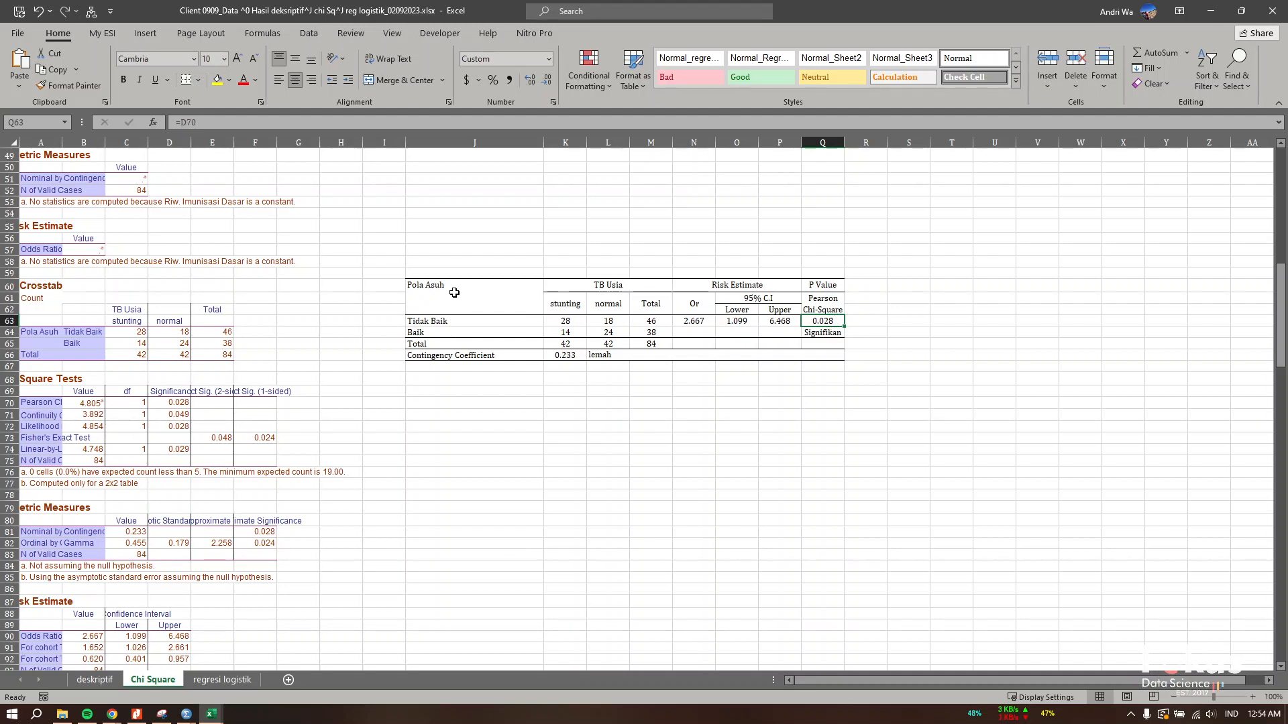
drag(454, 292, 606, 287)
click(606, 287)
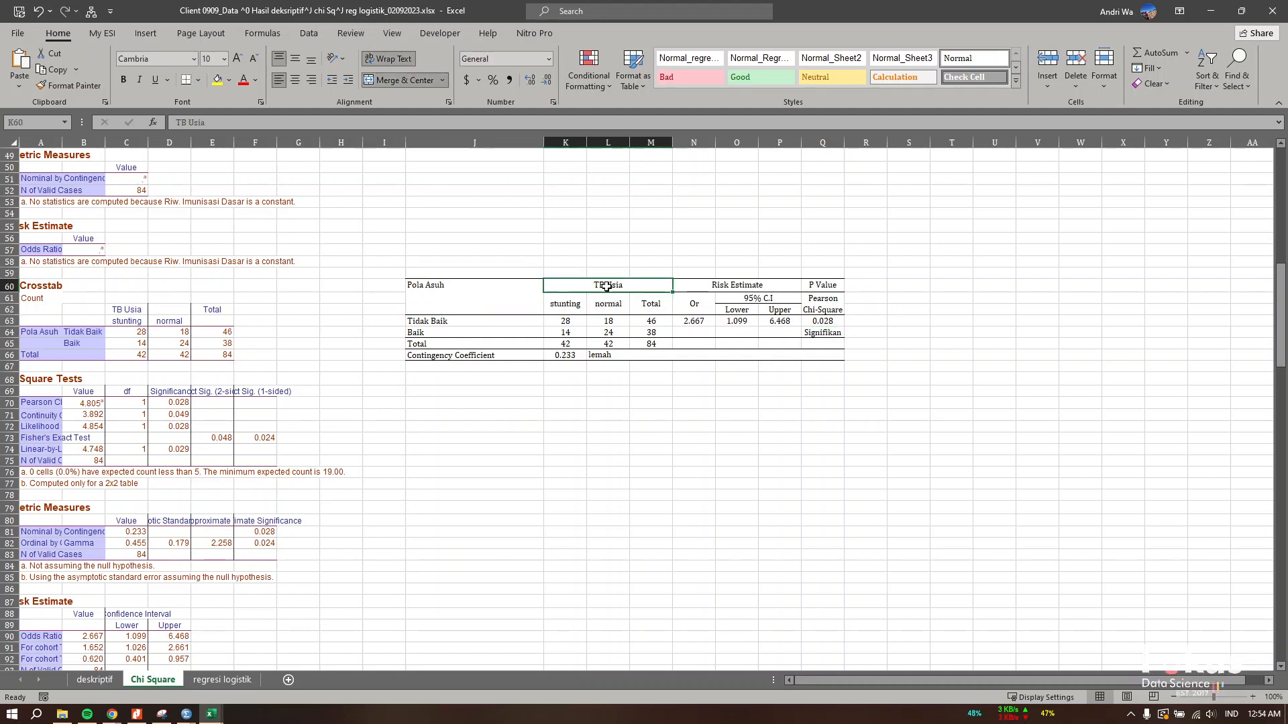
Compare the Baik and Tidak Baik categories of Pola Asuh, checking the Tidak Baik stunting count and the odds ratio
click(432, 335)
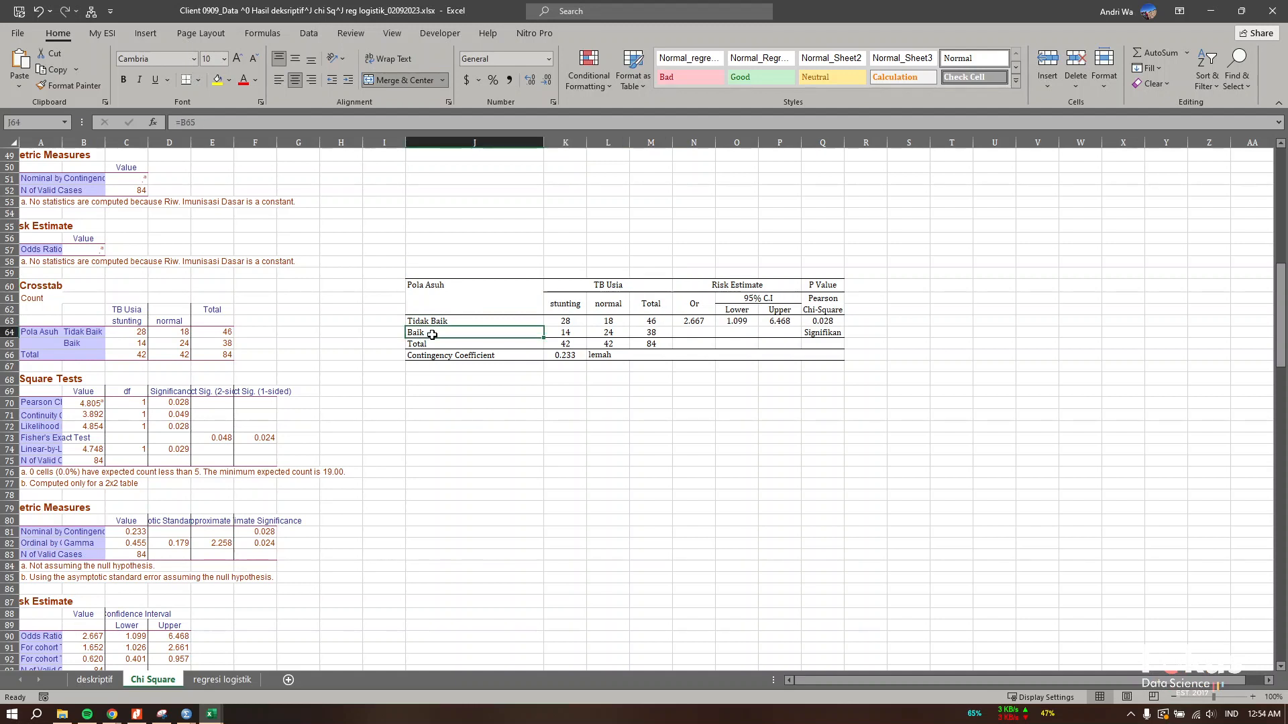
click(456, 322)
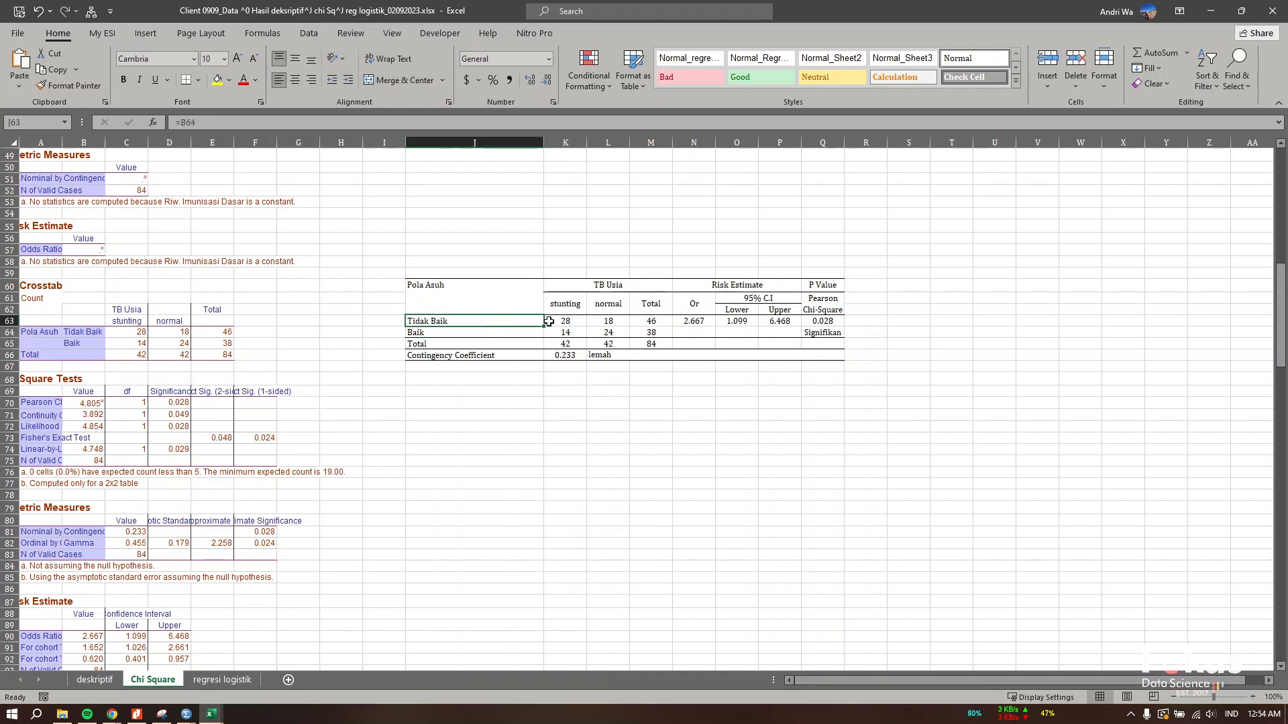
drag(547, 322, 569, 322)
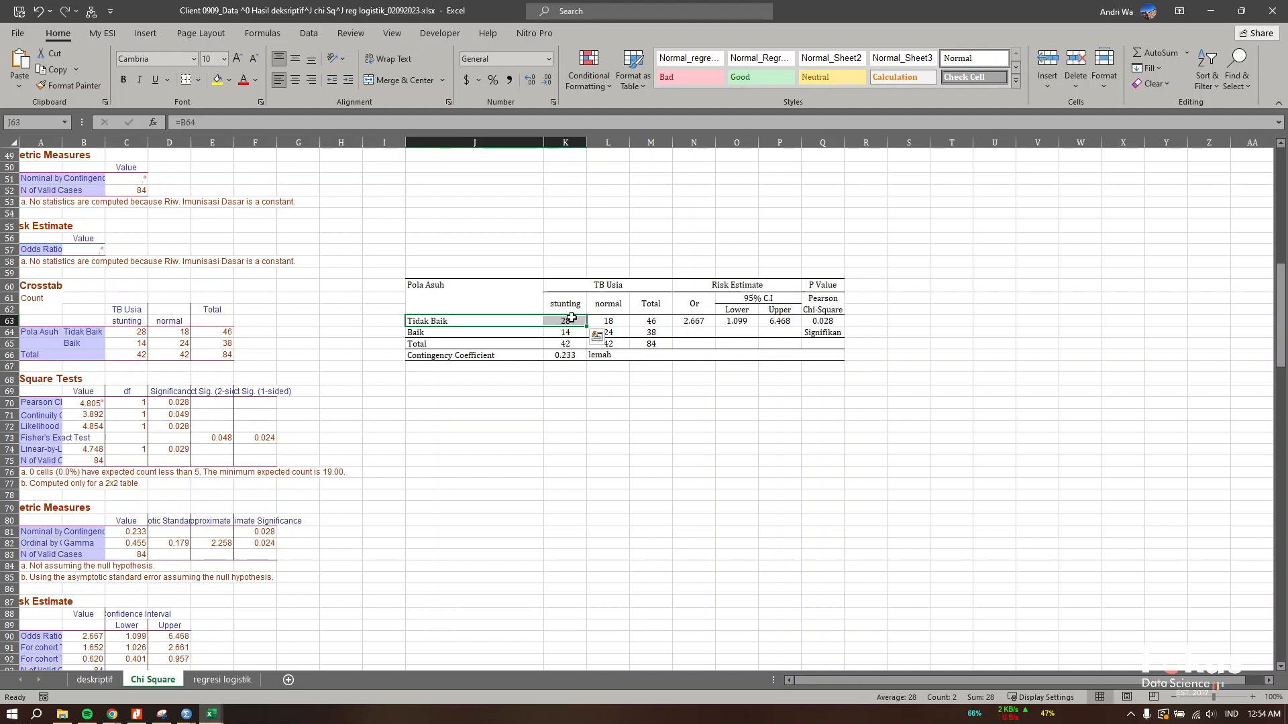
click(521, 321)
drag(521, 321, 550, 321)
click(703, 323)
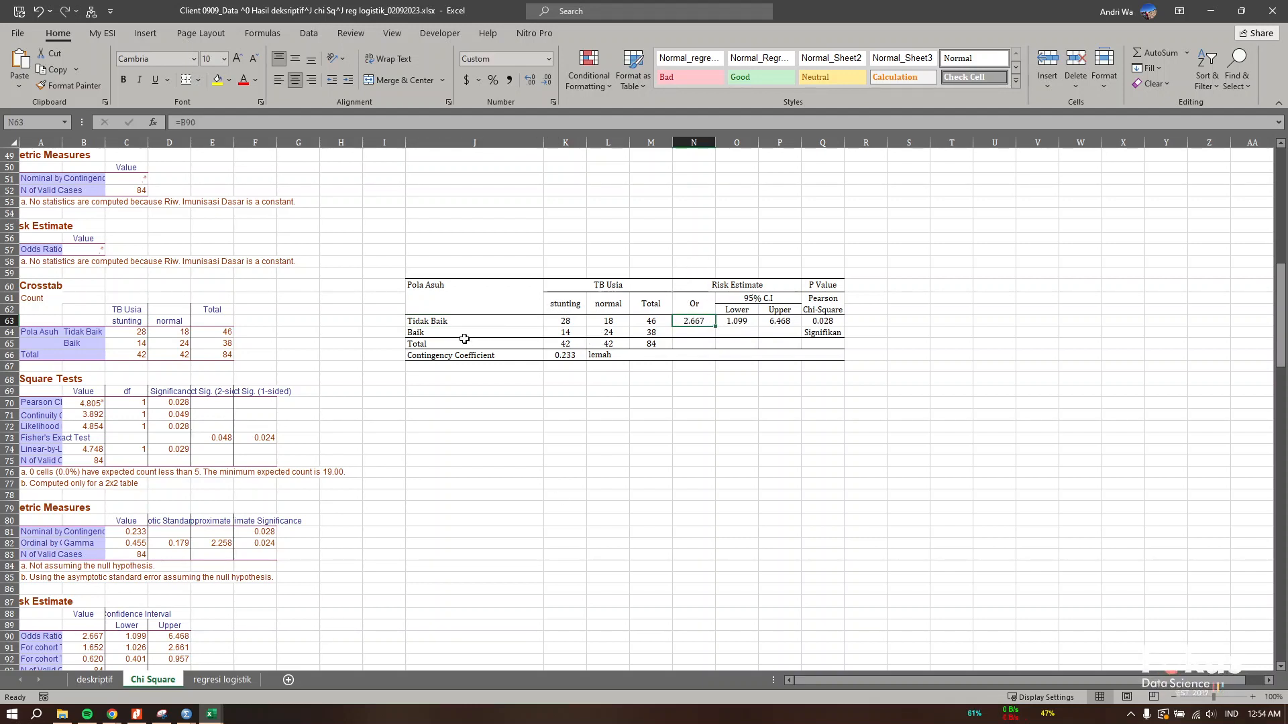
Compare the odds ratio of the Tidak Baik category of Pola Asuh with the Baik row's counts
drag(432, 291, 431, 319)
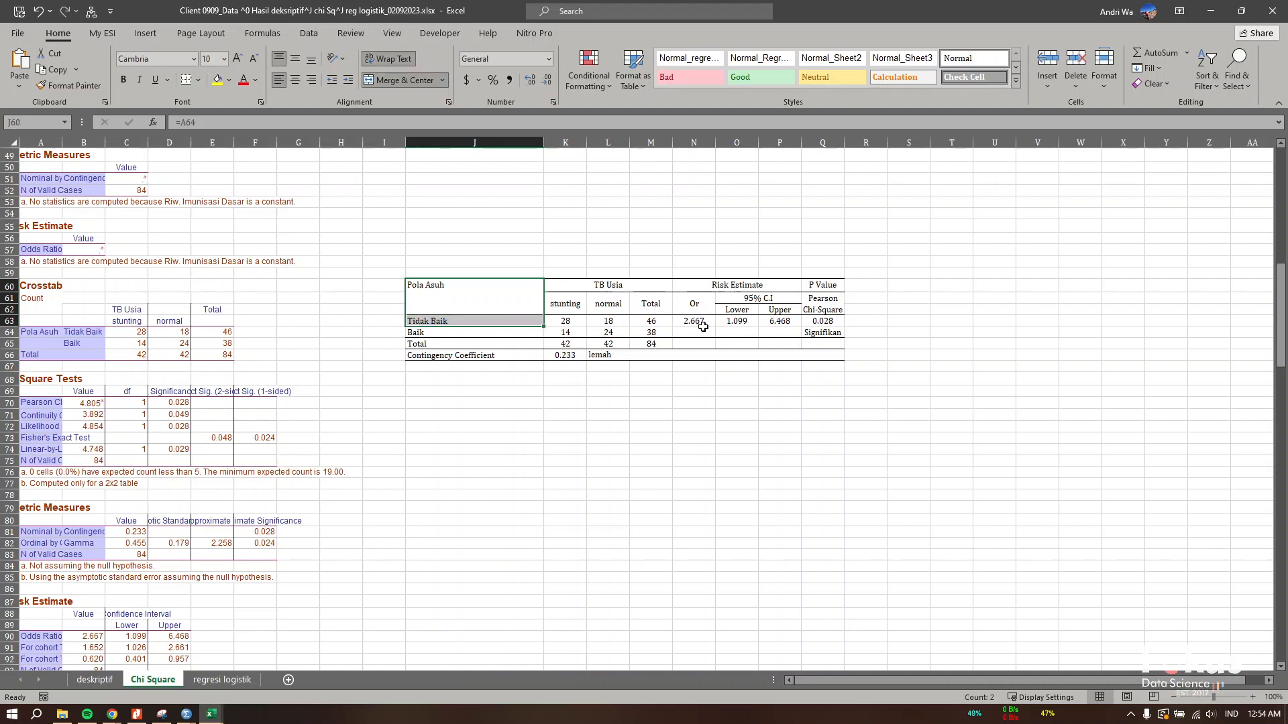
drag(701, 322, 696, 307)
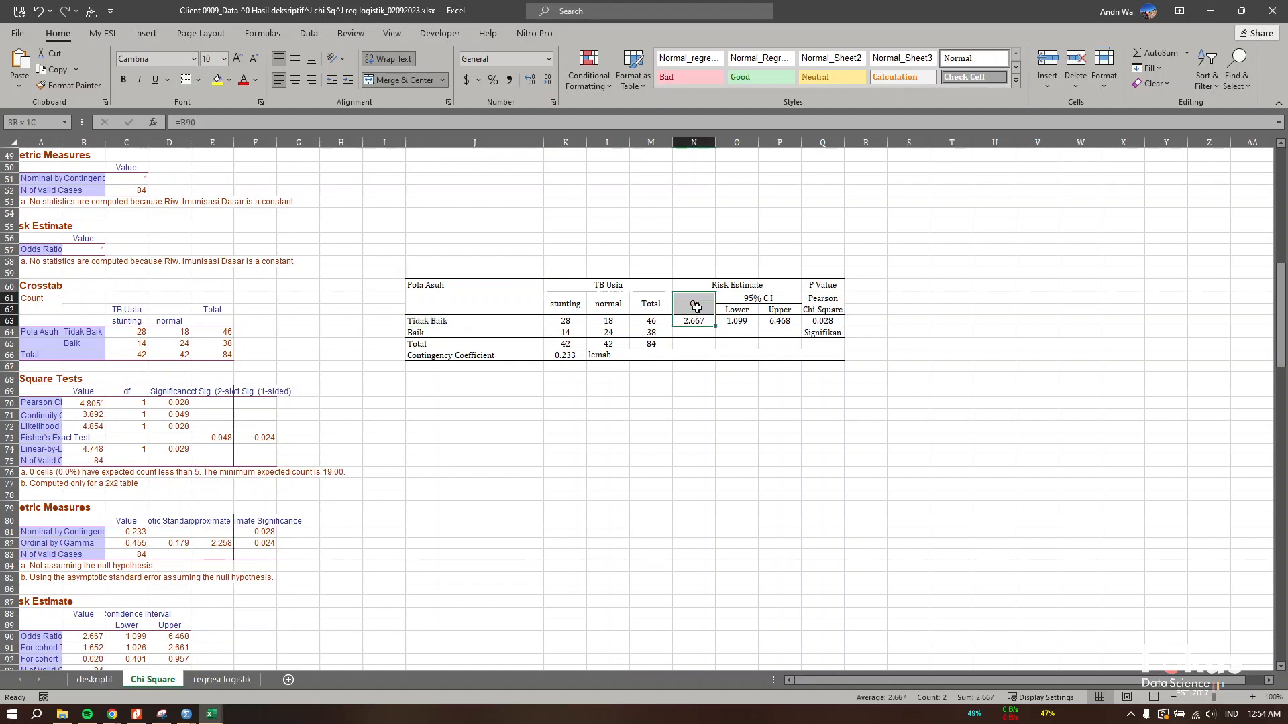
drag(496, 334, 633, 332)
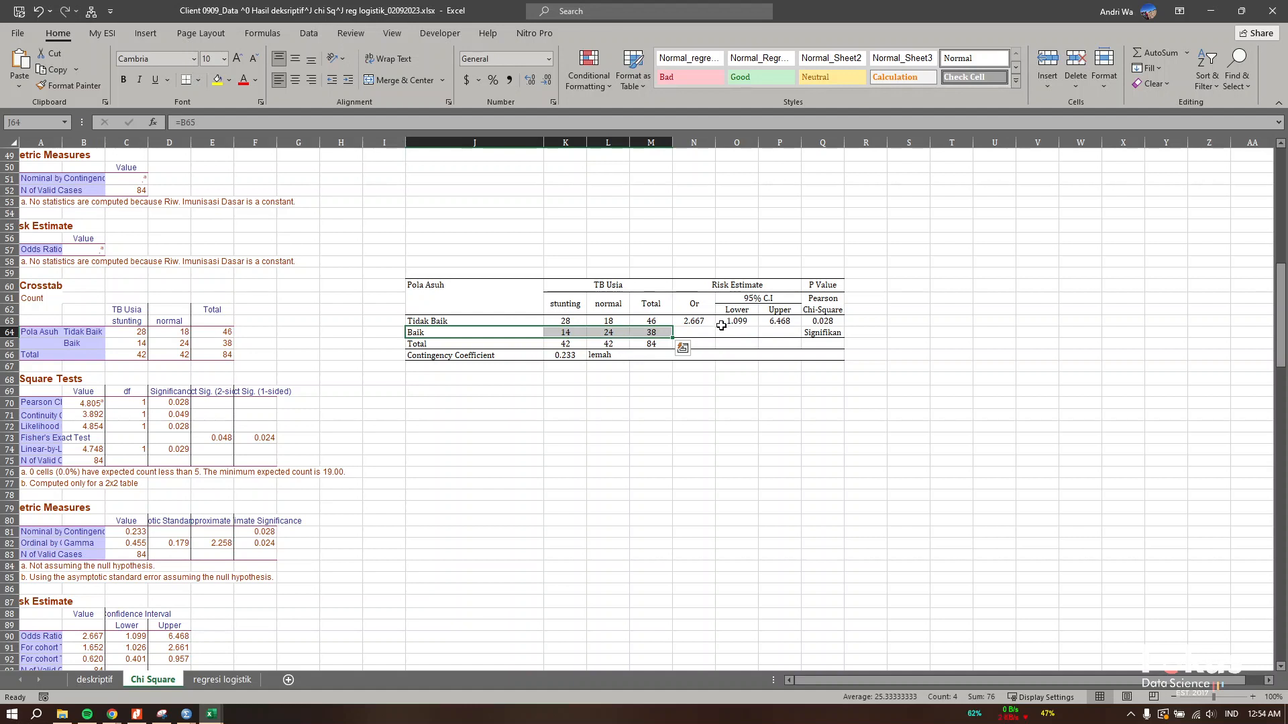
Check the Contingency Coefficient between Pola Asuh and TB Usia against the Tabel 4.3 correlation-strength intervals
click(435, 358)
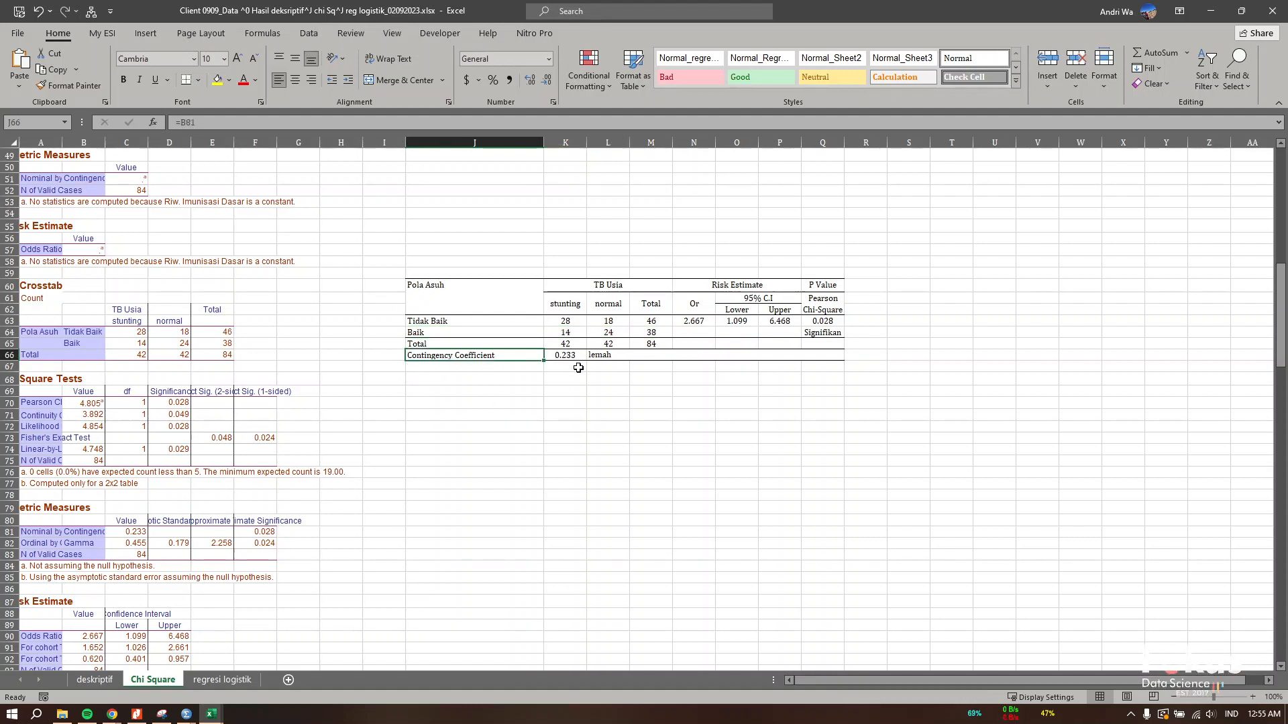
click(502, 302)
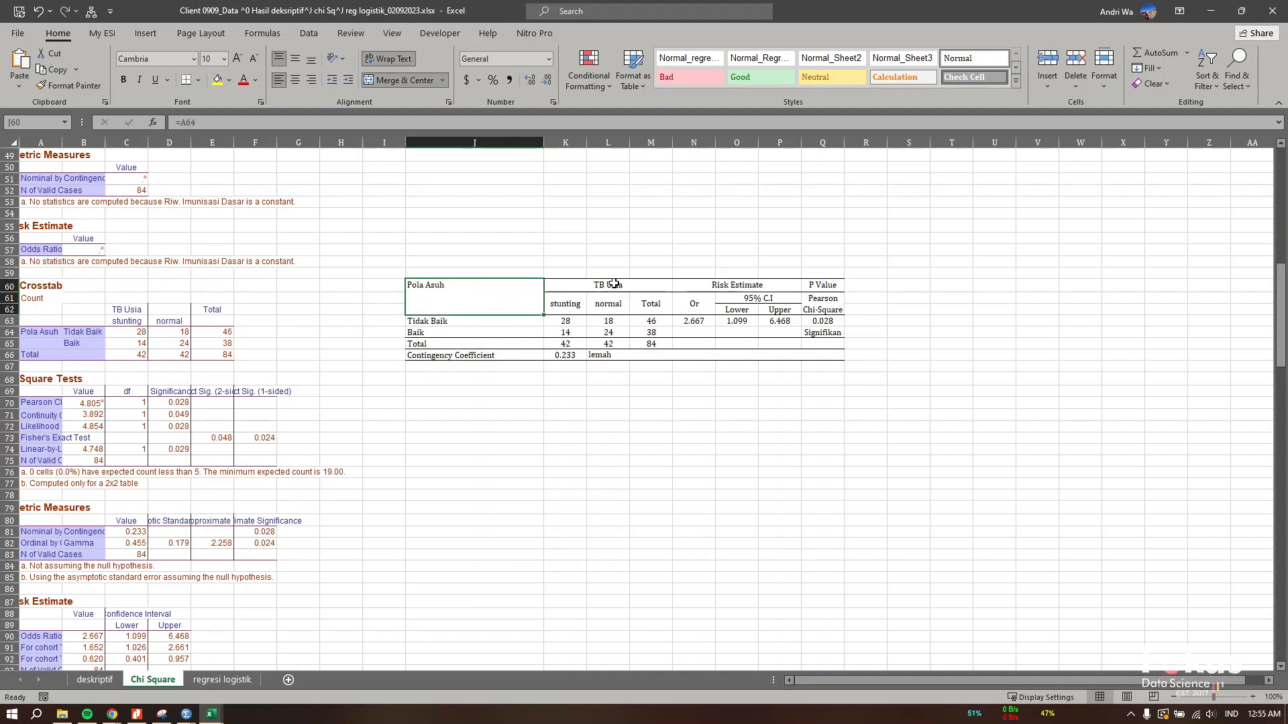
drag(615, 284, 607, 319)
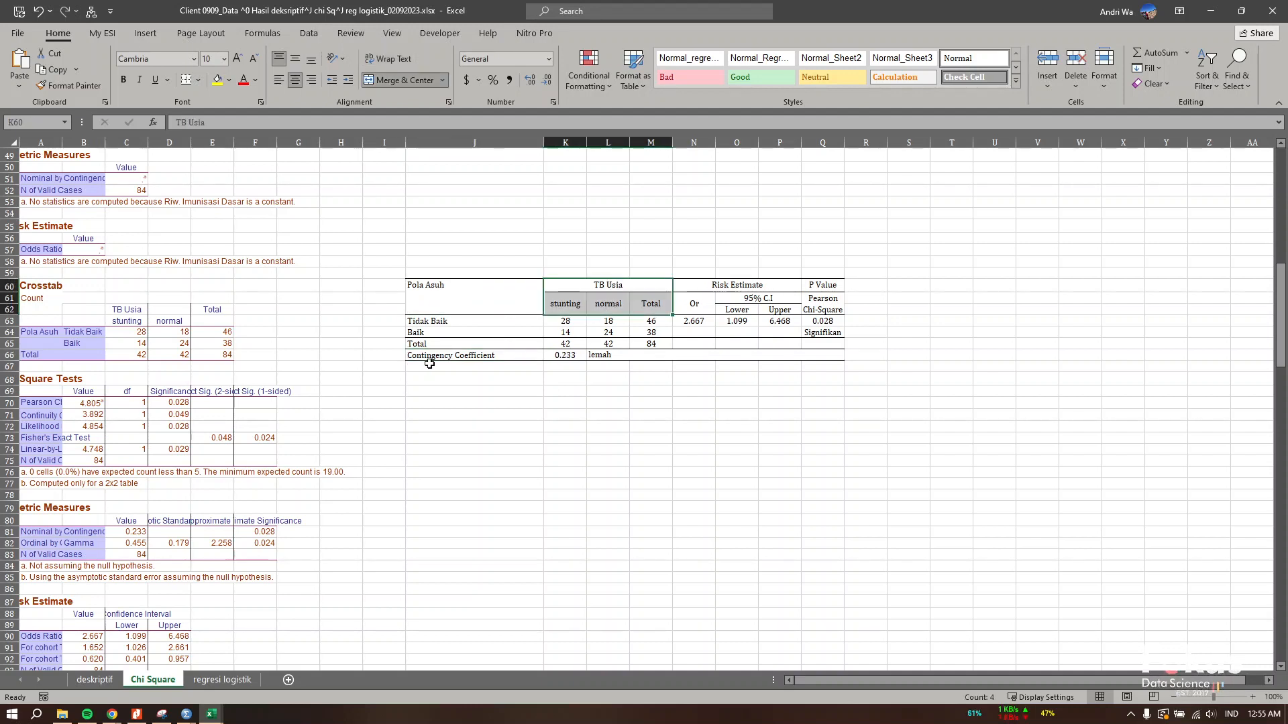
drag(430, 362, 551, 351)
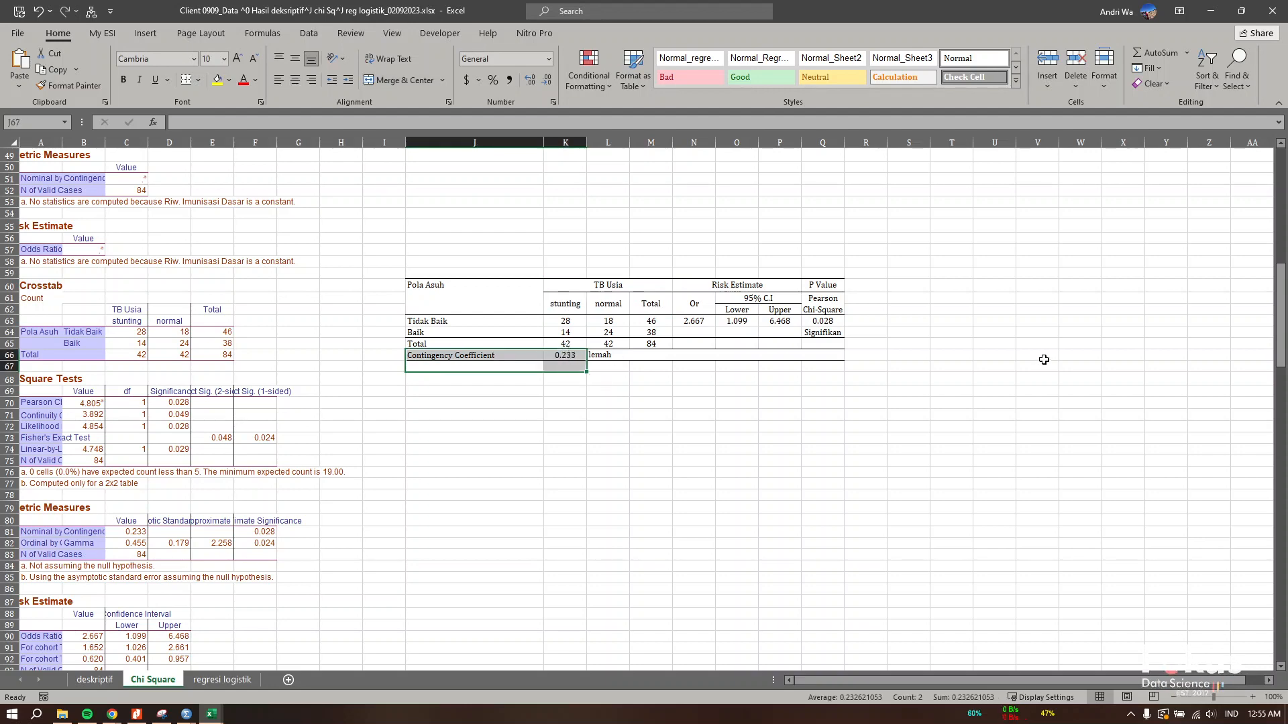
click(1044, 360)
scroll(1043, 361, up, 16)
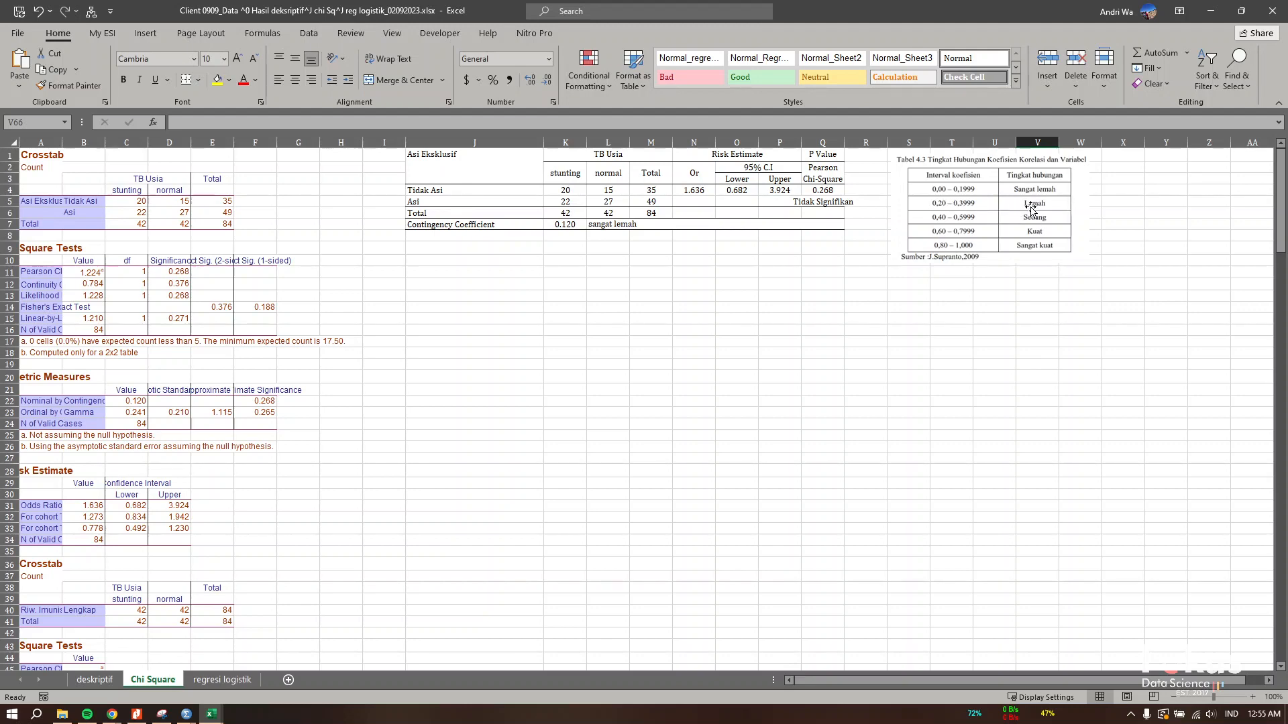
Review the Pola Asuh, Pengetahuan Ortu and Pendidikan Ortu summary tables and look for factors without a summary table
scroll(689, 423, down, 10)
scroll(689, 423, down, 8)
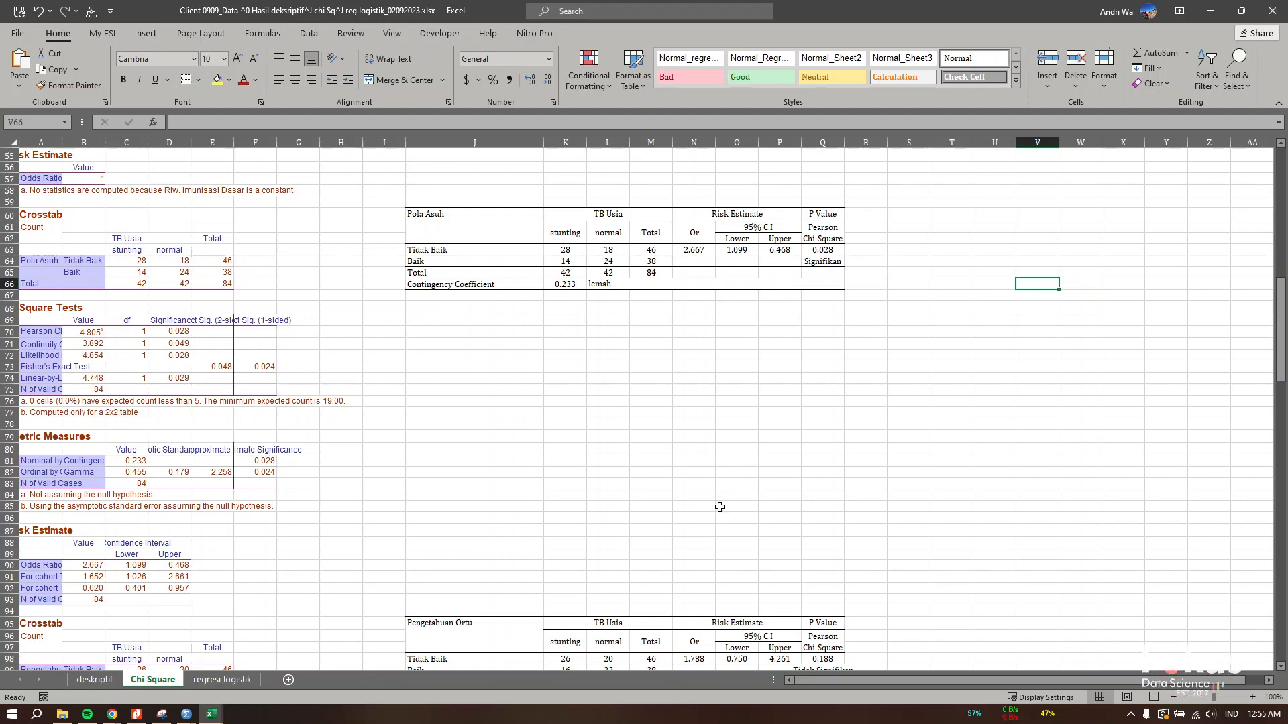
scroll(718, 508, down, 6)
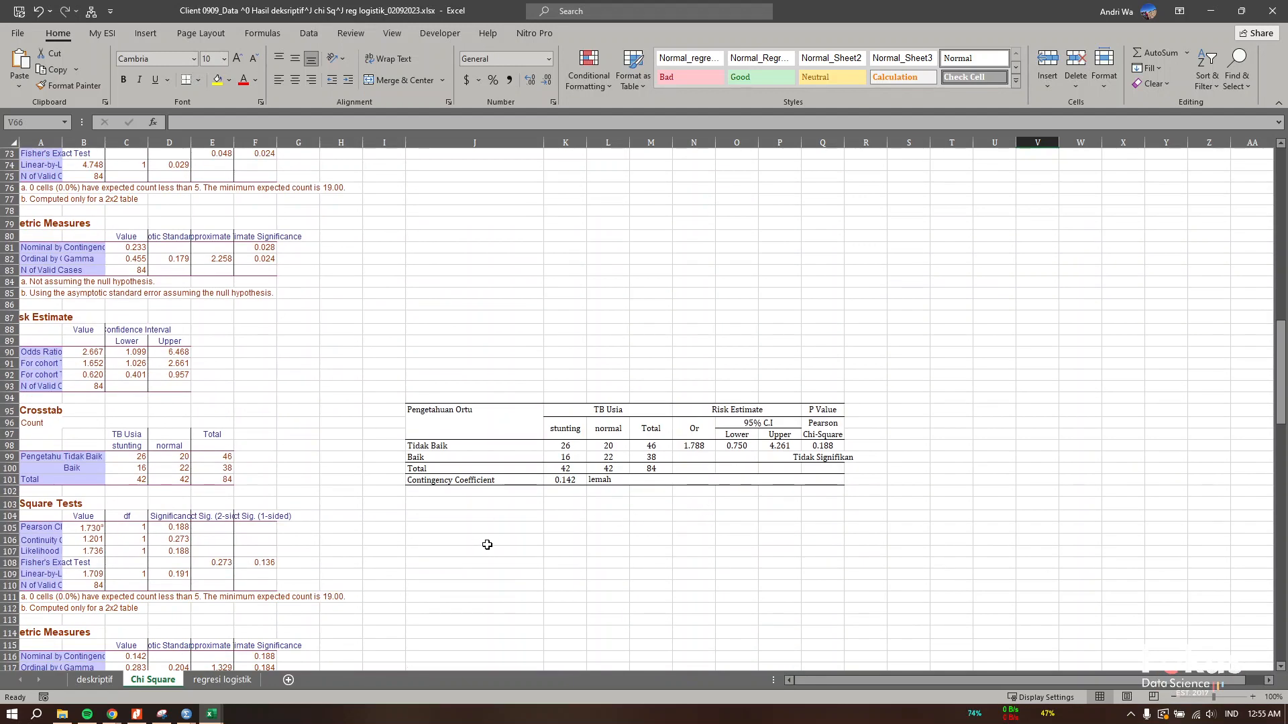
scroll(486, 542, down, 10)
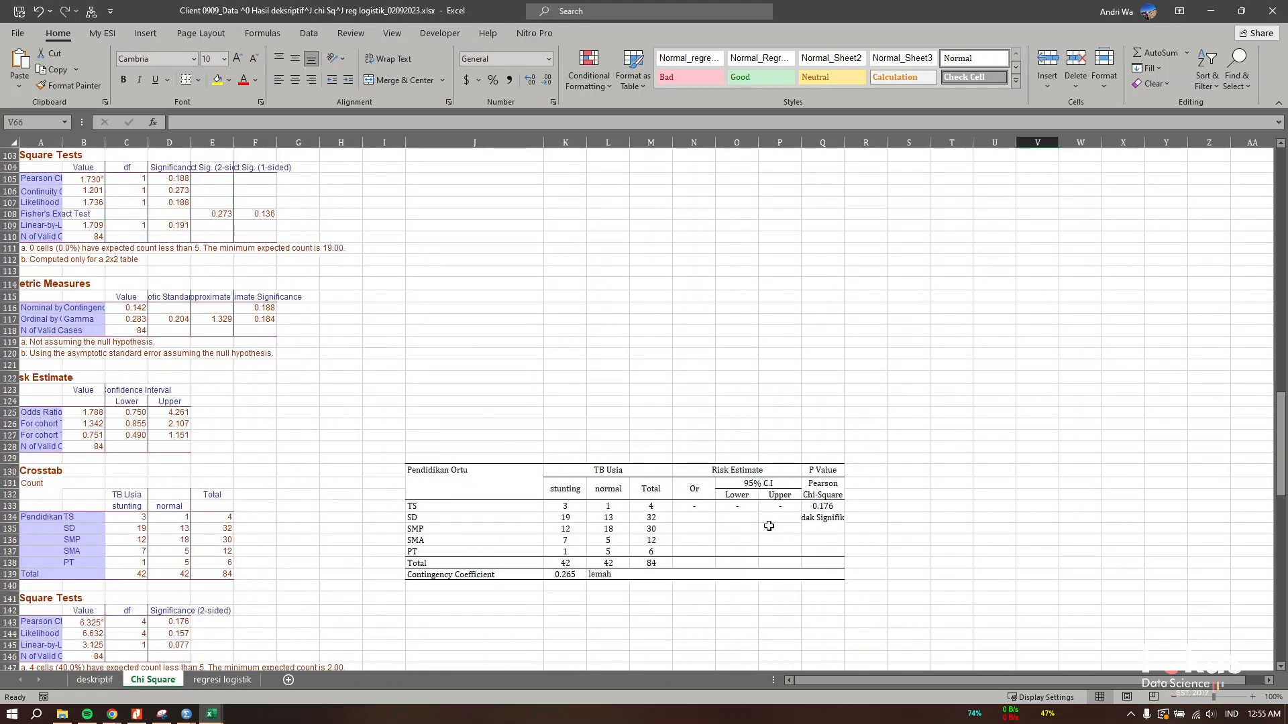
scroll(536, 539, down, 16)
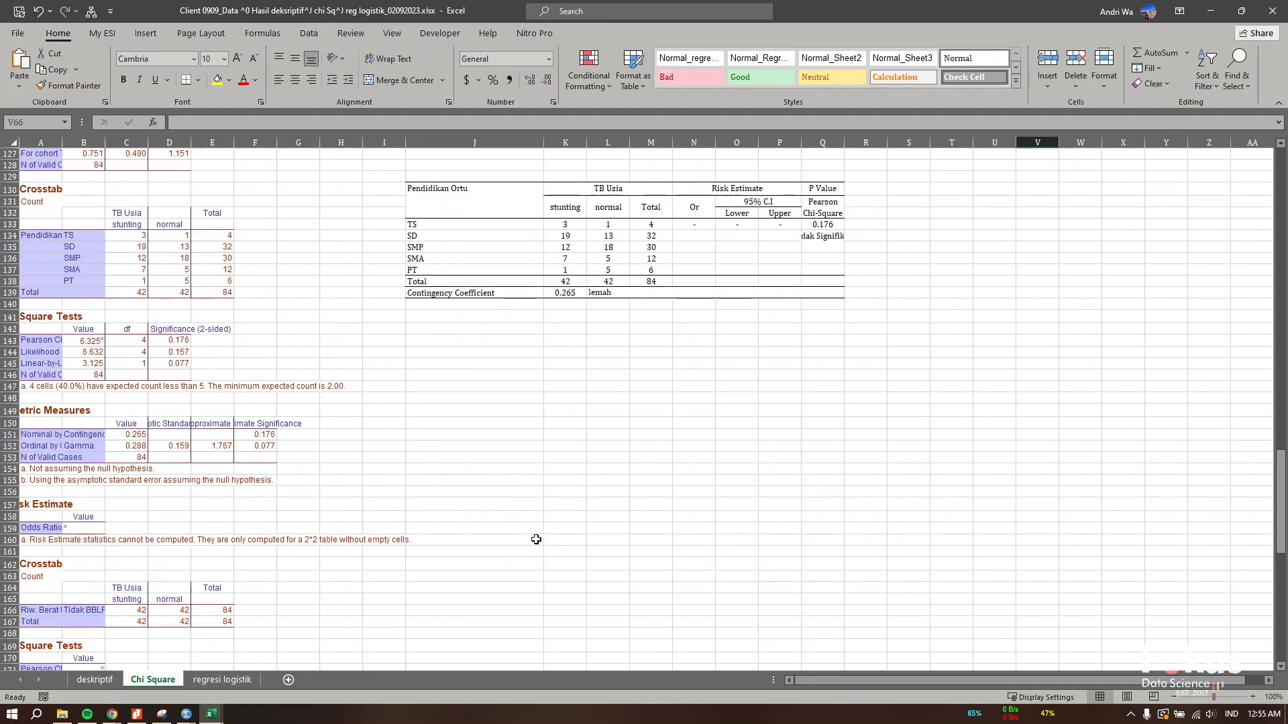
scroll(533, 533, up, 18)
scroll(548, 512, up, 8)
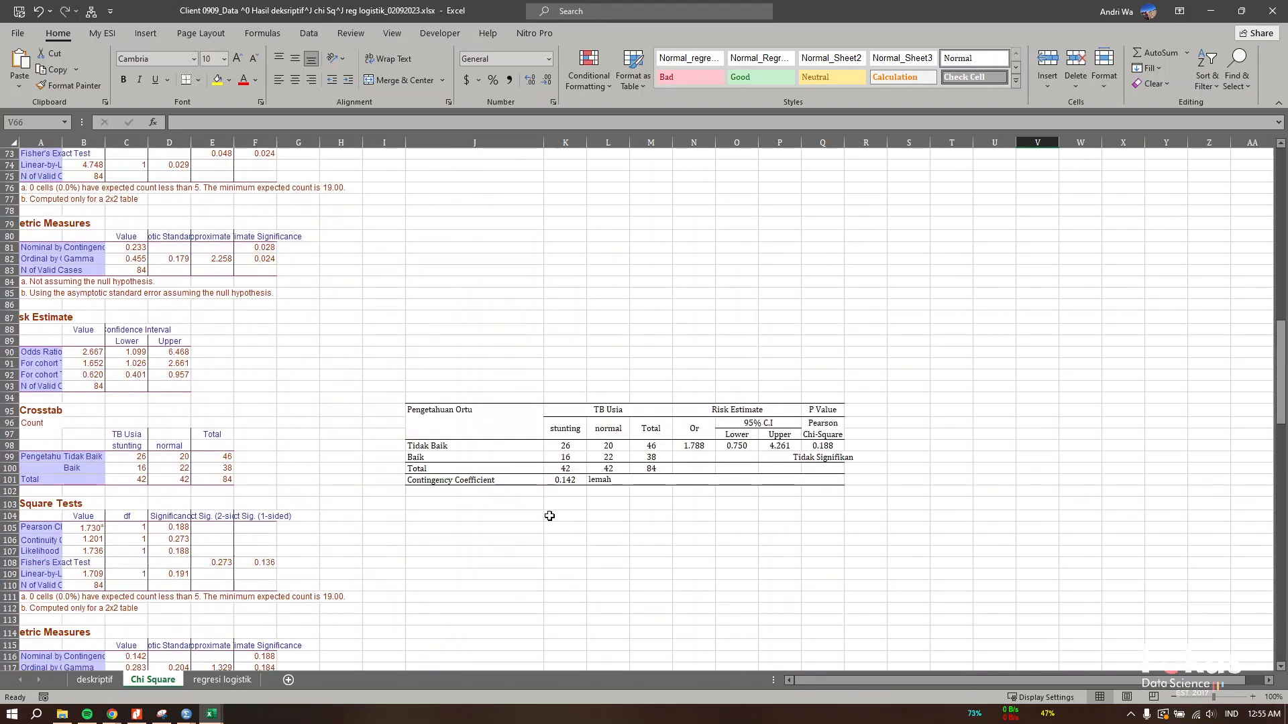
scroll(554, 518, up, 20)
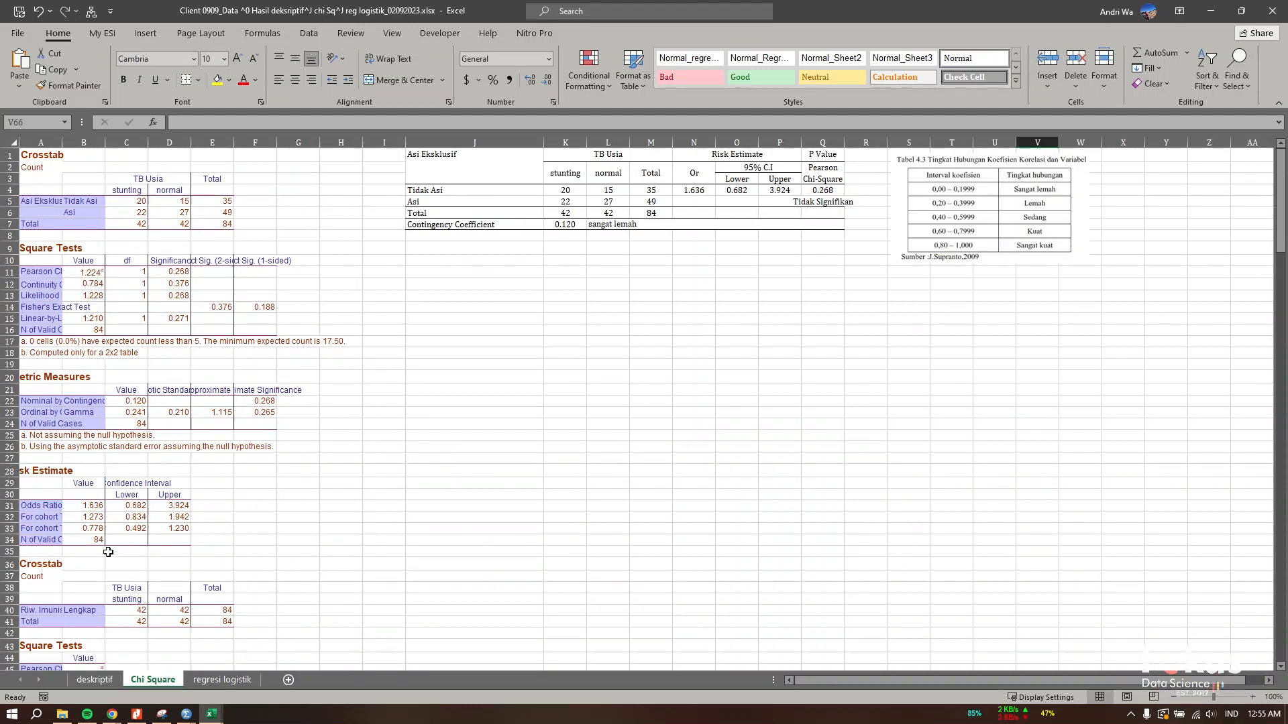
Check the Riw. Imunisasi Dasar crosstab label, switch to the SPSS Data Editor and widen the RID column
click(41, 565)
click(46, 610)
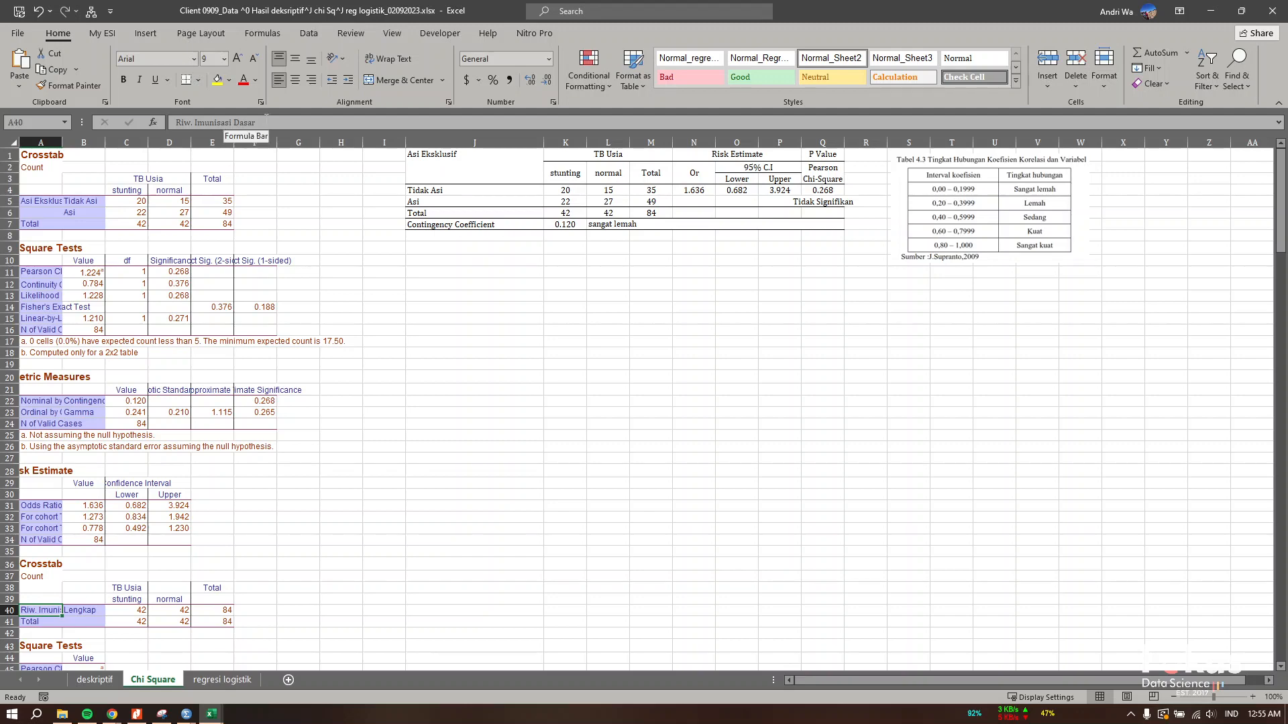
click(186, 713)
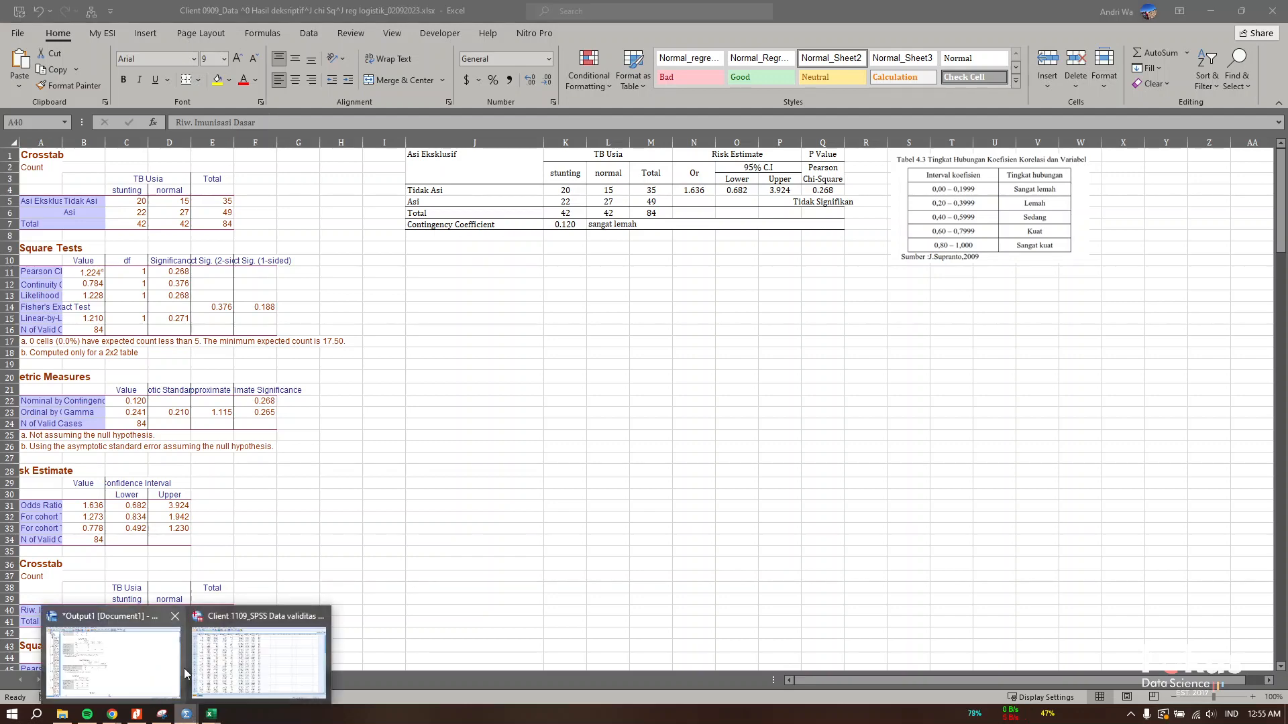
click(234, 661)
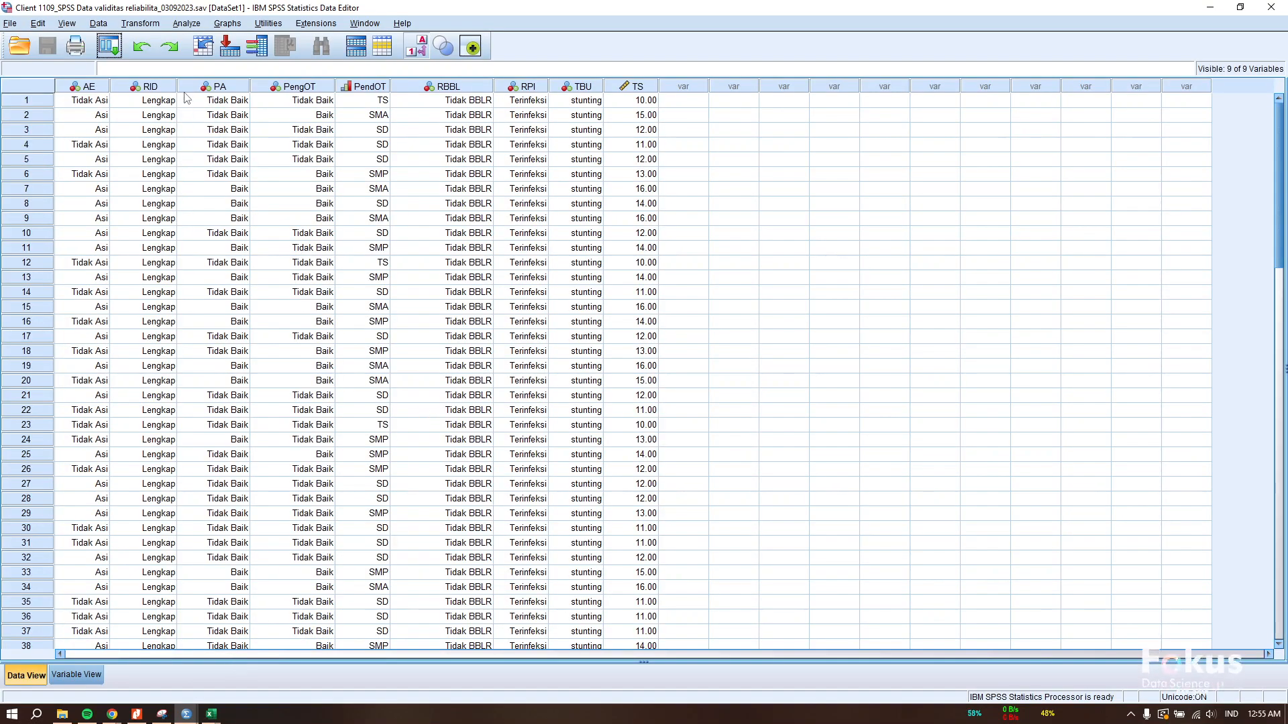
drag(180, 84, 267, 84)
Examine the RID column's values across the cases in the data set
scroll(236, 139, down, 19)
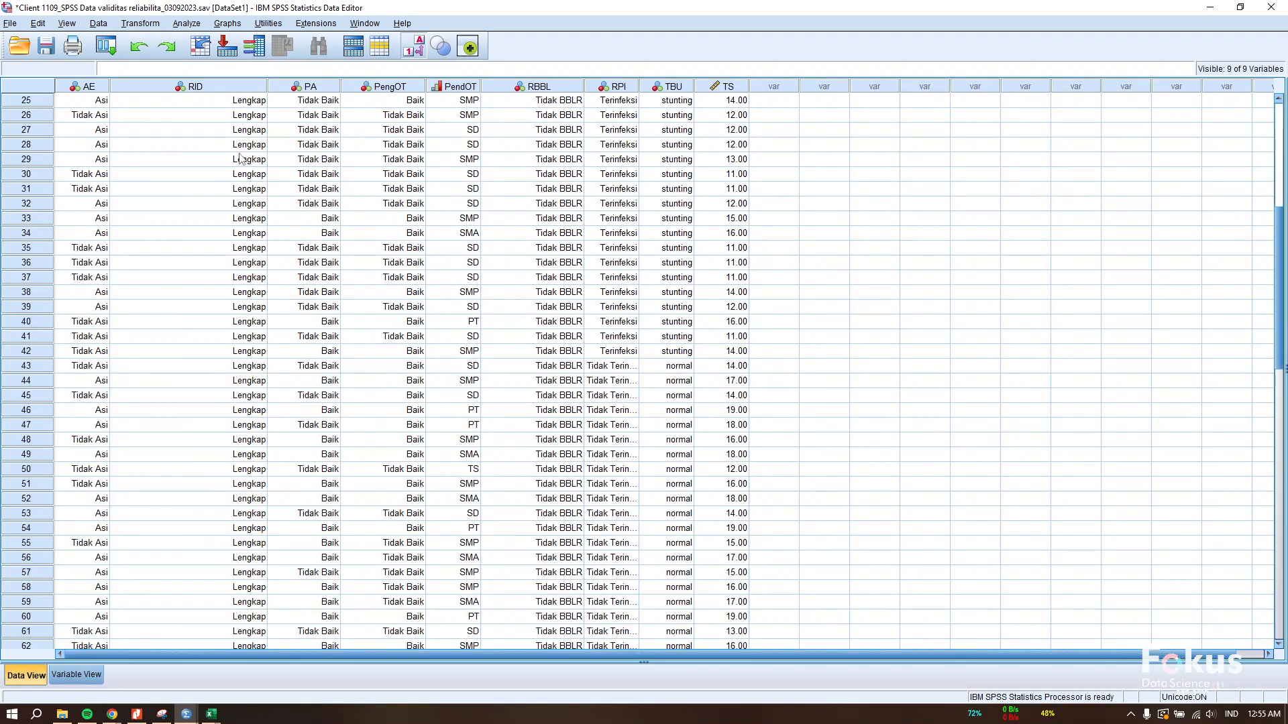
scroll(243, 189, up, 15)
scroll(243, 188, up, 4)
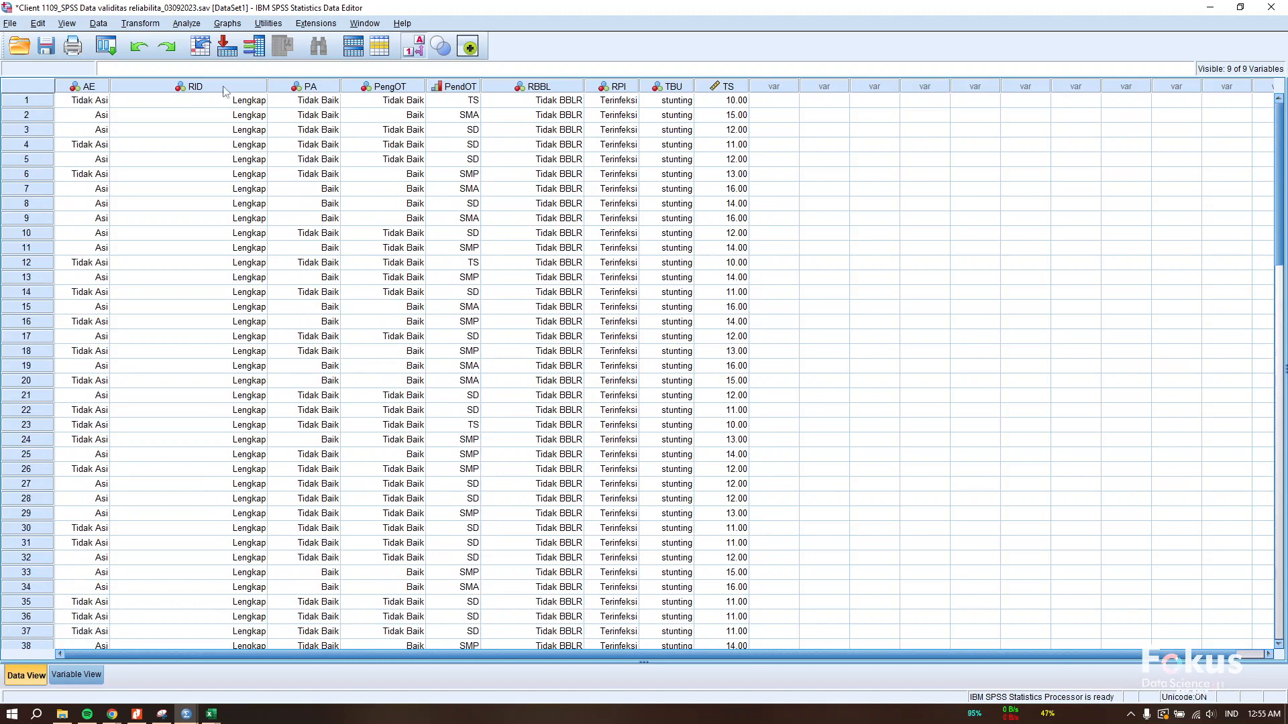
click(220, 90)
scroll(254, 180, down, 20)
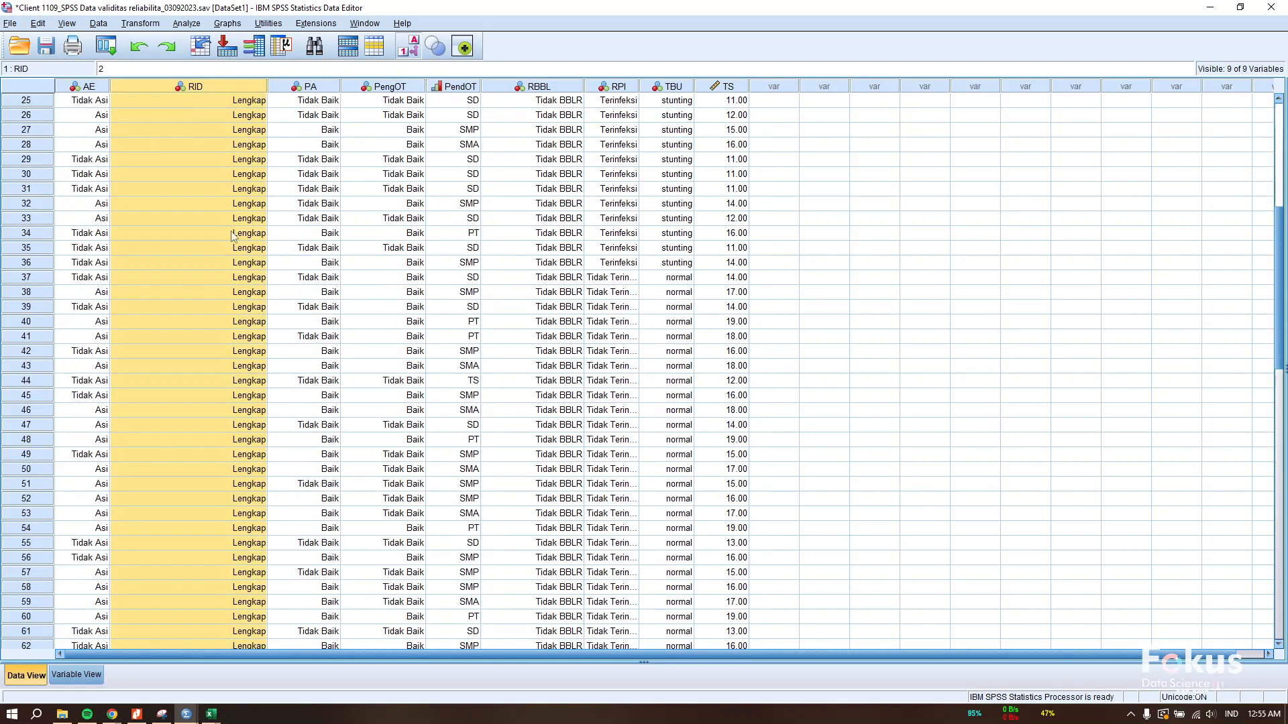
scroll(243, 301, up, 12)
scroll(238, 244, up, 10)
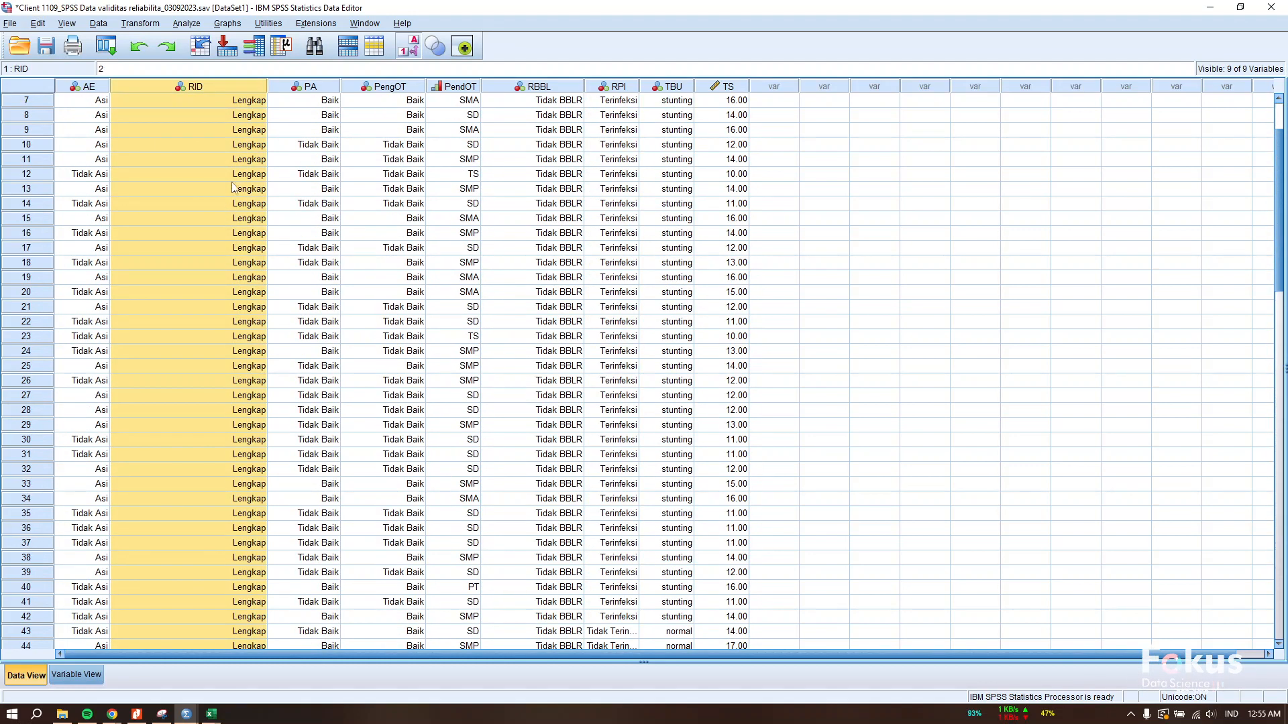
scroll(236, 175, up, 2)
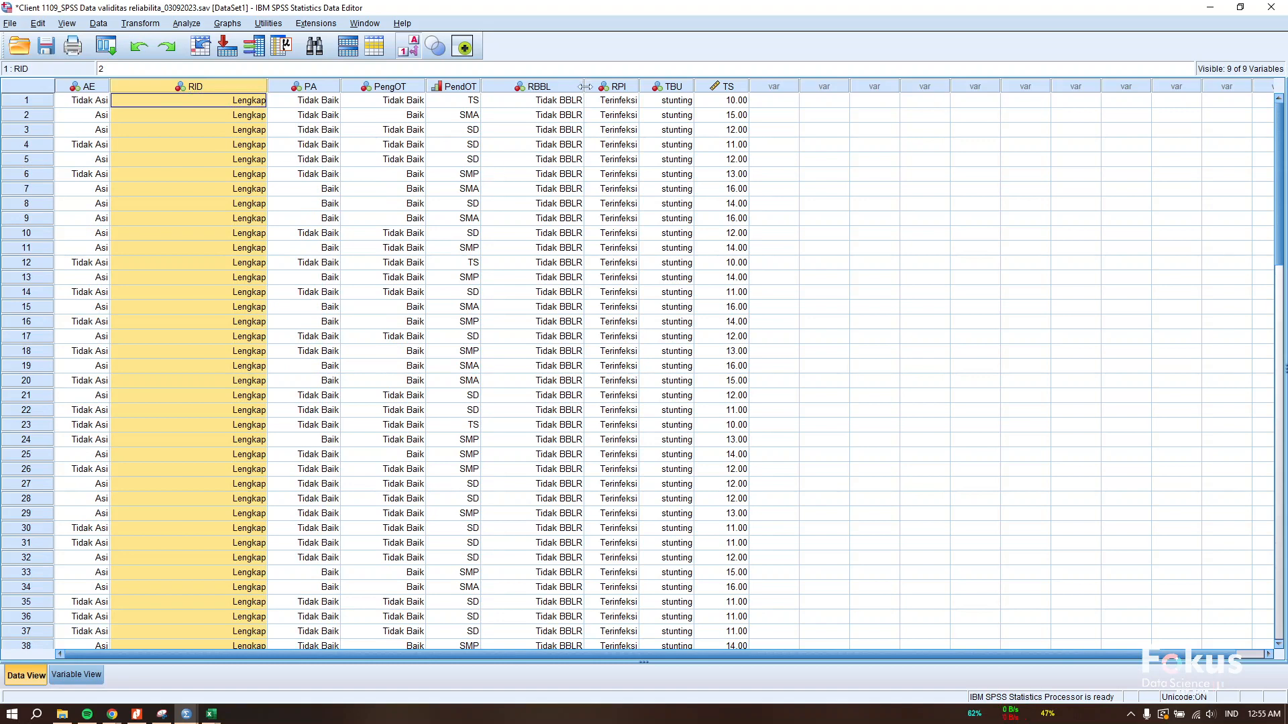
Widen the RBBL column and examine its values through the last case
drag(584, 87, 608, 86)
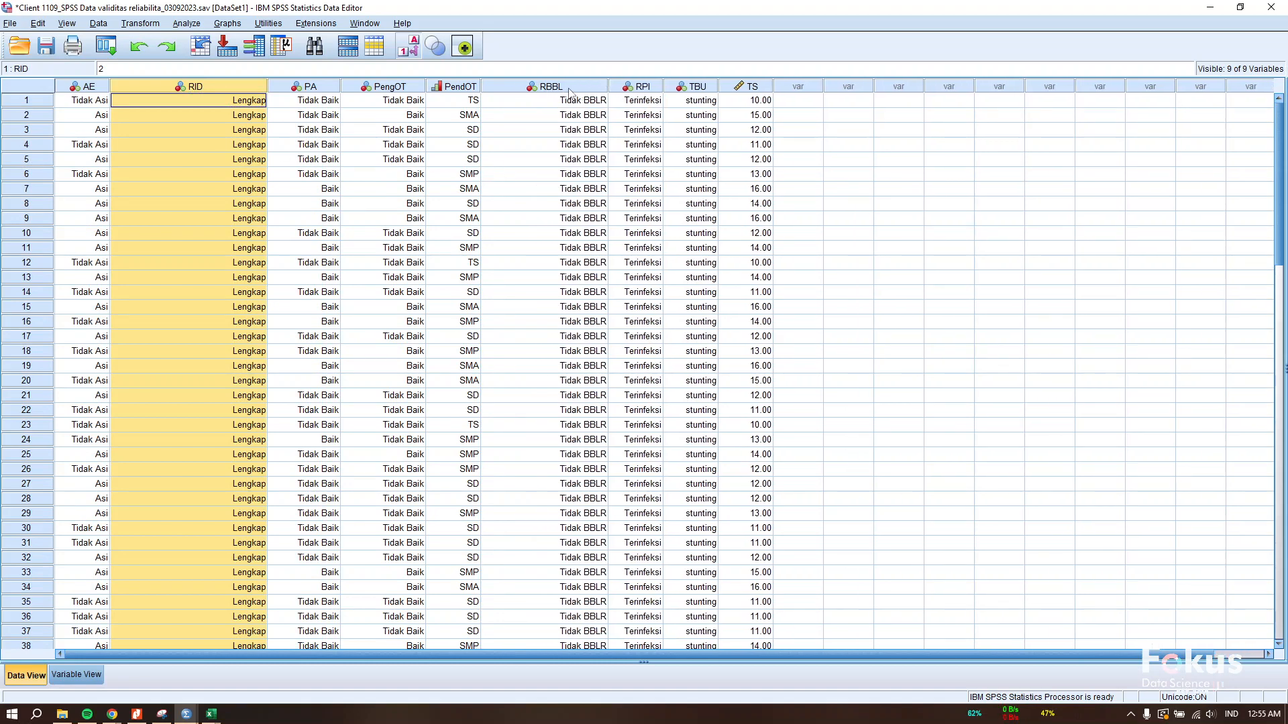
click(569, 92)
scroll(537, 271, down, 8)
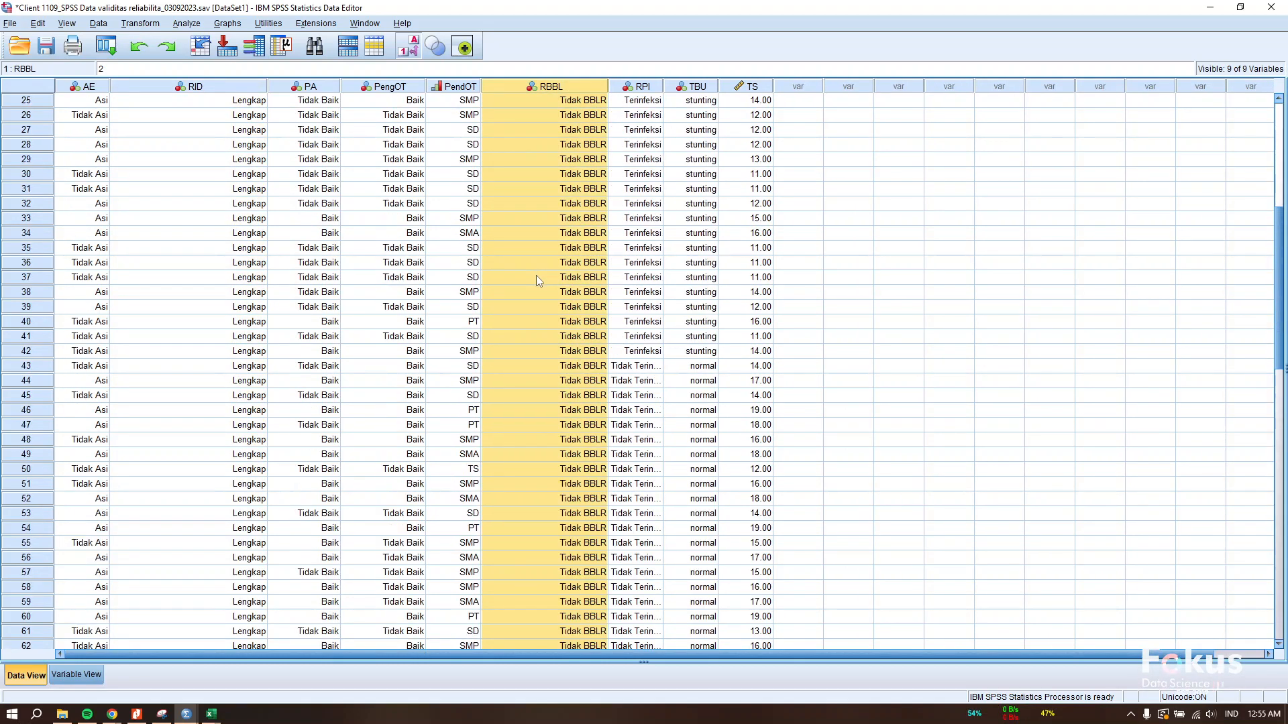
scroll(538, 280, up, 8)
scroll(537, 280, down, 20)
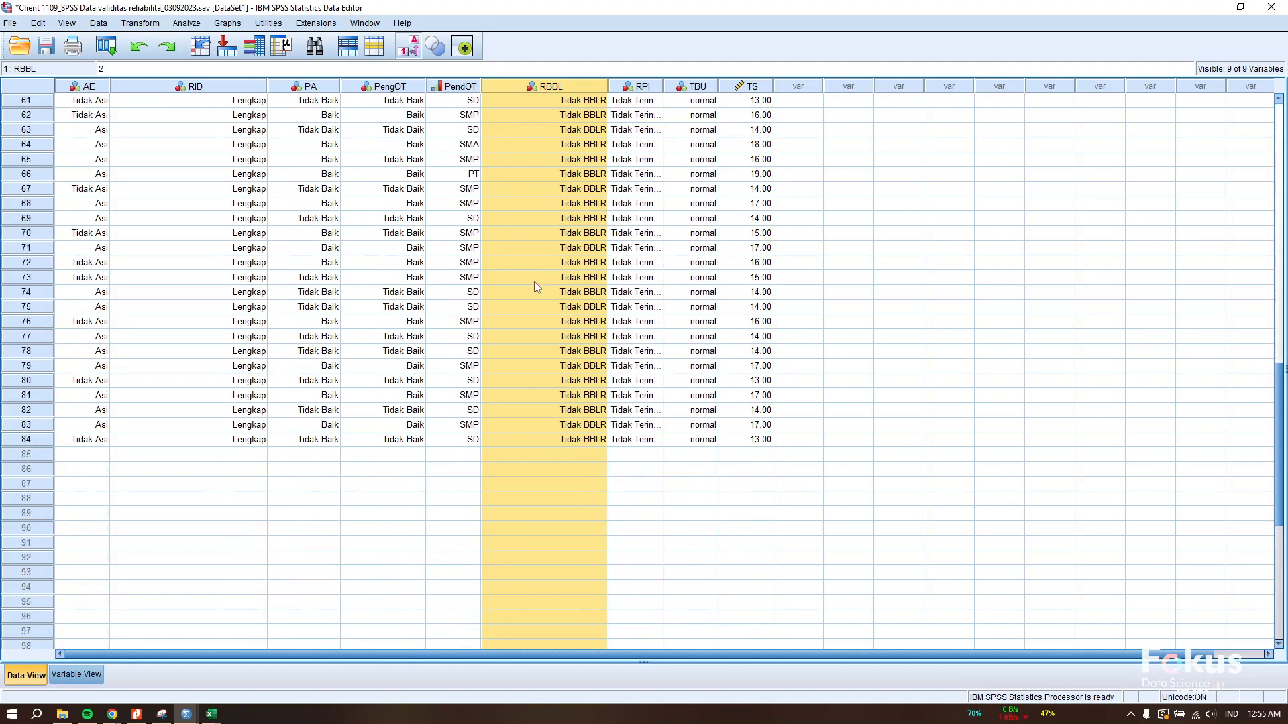
scroll(534, 280, up, 20)
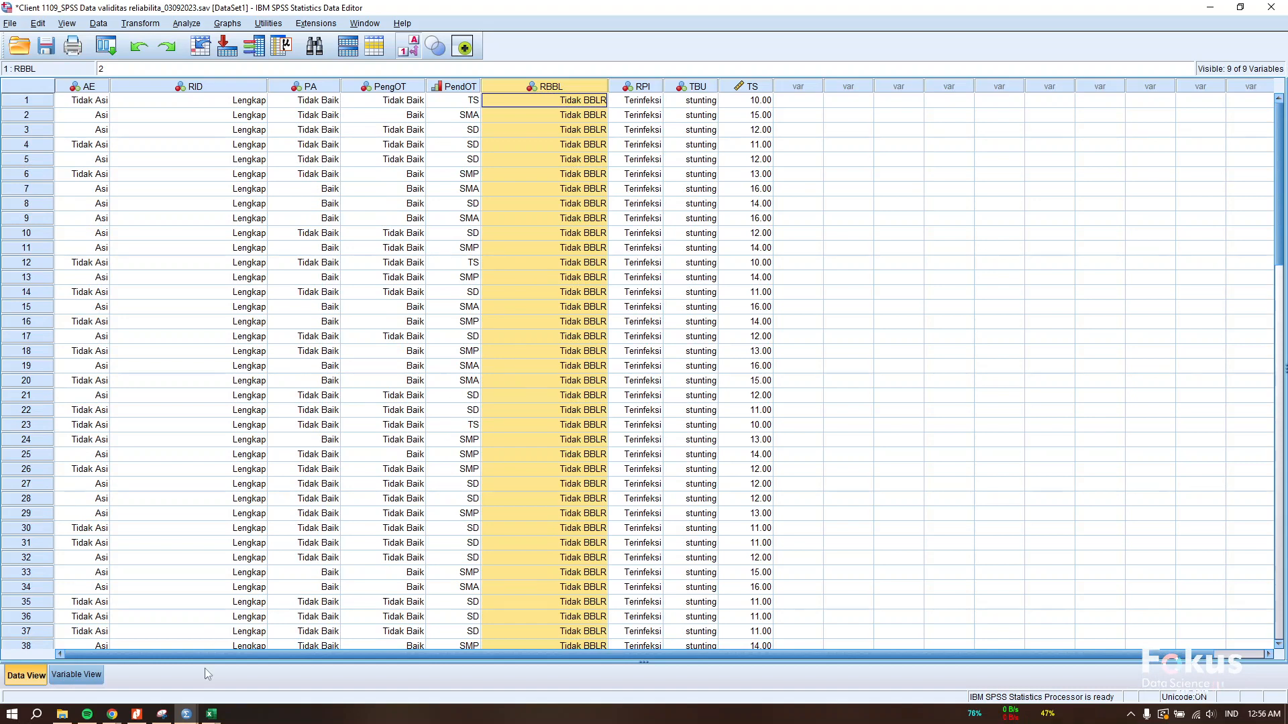
Switch to the SPSS output viewer and review the Crosstabs syntax, case processing summary and Asi Eksklusif results
mouse_move(187, 713)
click(156, 671)
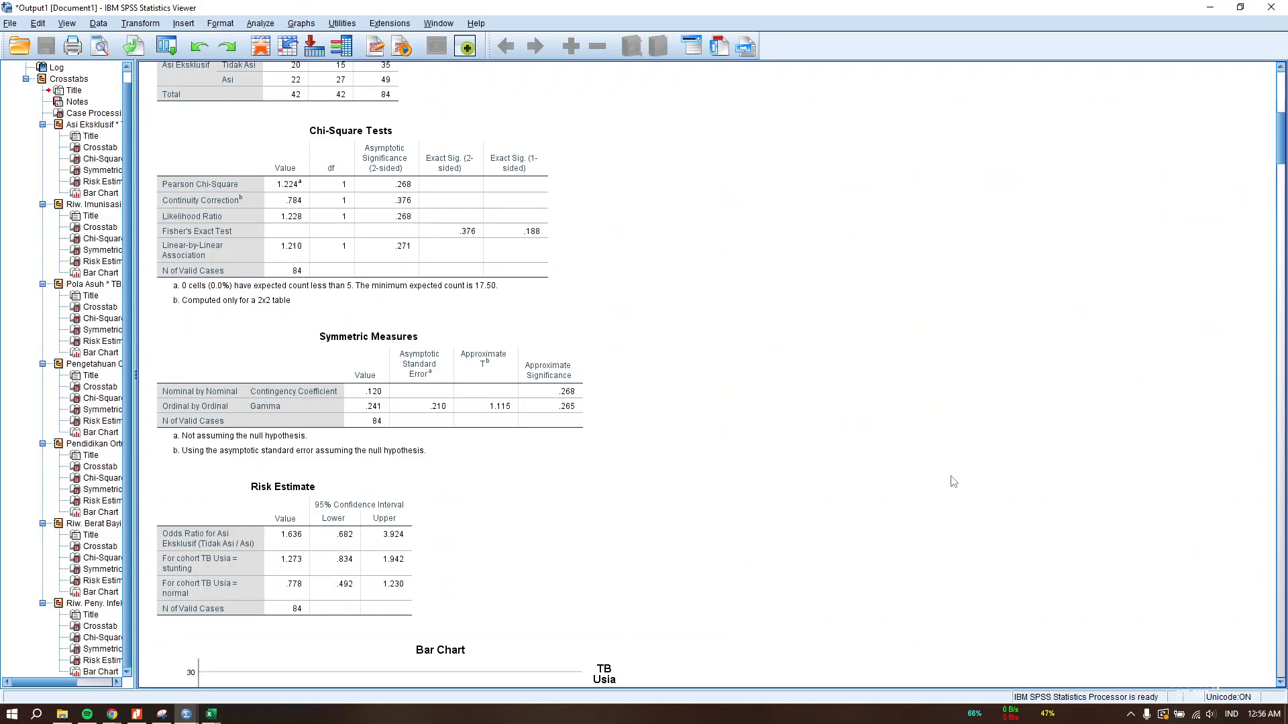
scroll(862, 467, down, 7)
scroll(858, 460, up, 15)
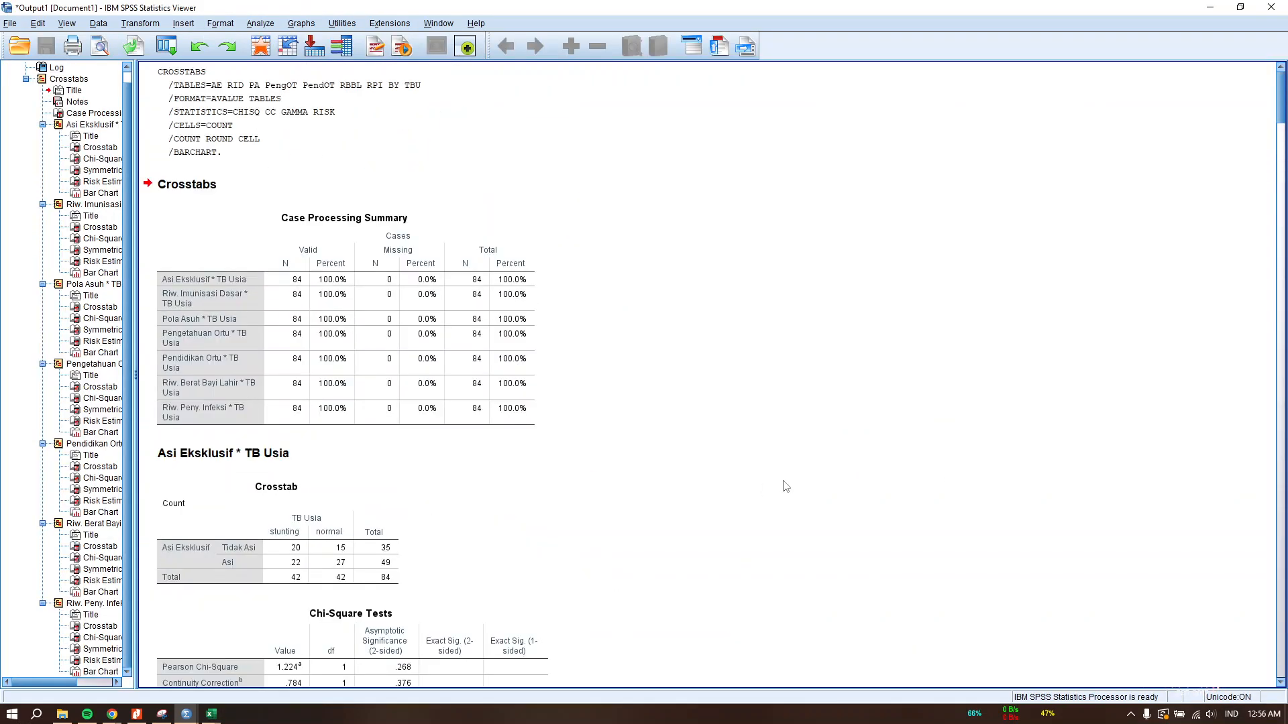
Return to the Chi Square sheet in Excel and examine the Or and 95% C.I cells of the Pendidikan Ortu table
mouse_move(211, 714)
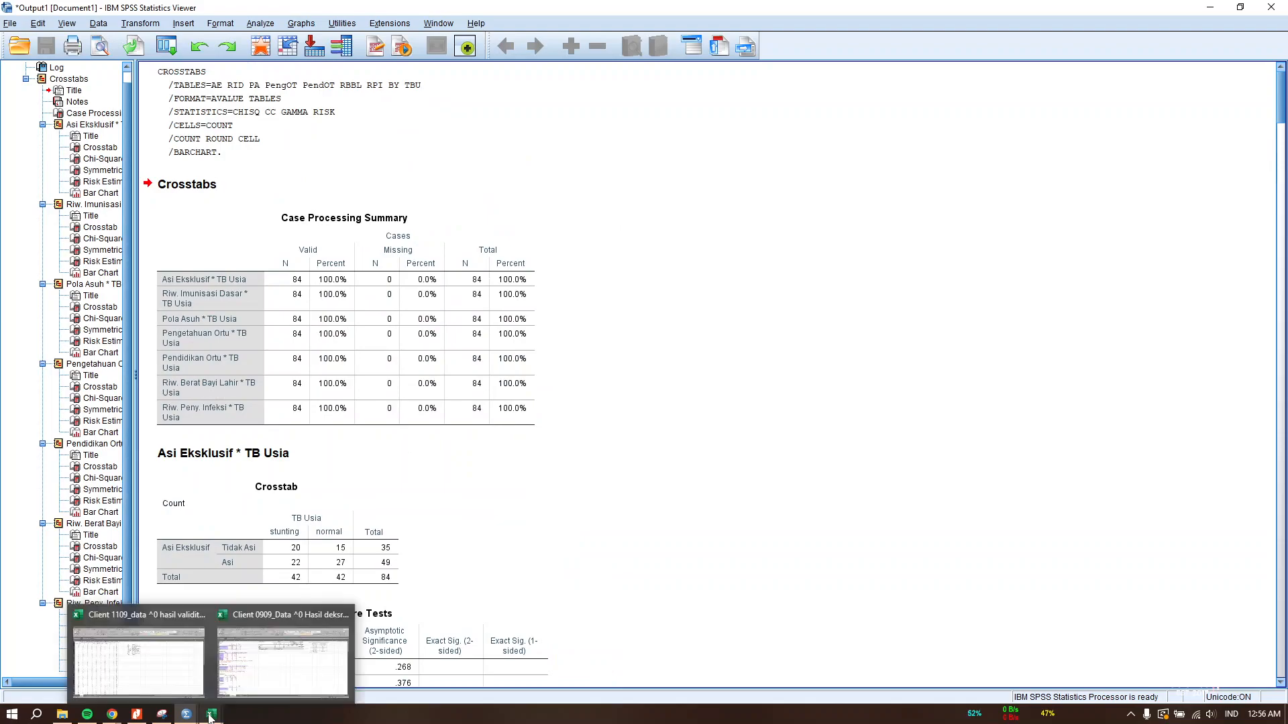
click(256, 682)
scroll(577, 455, down, 20)
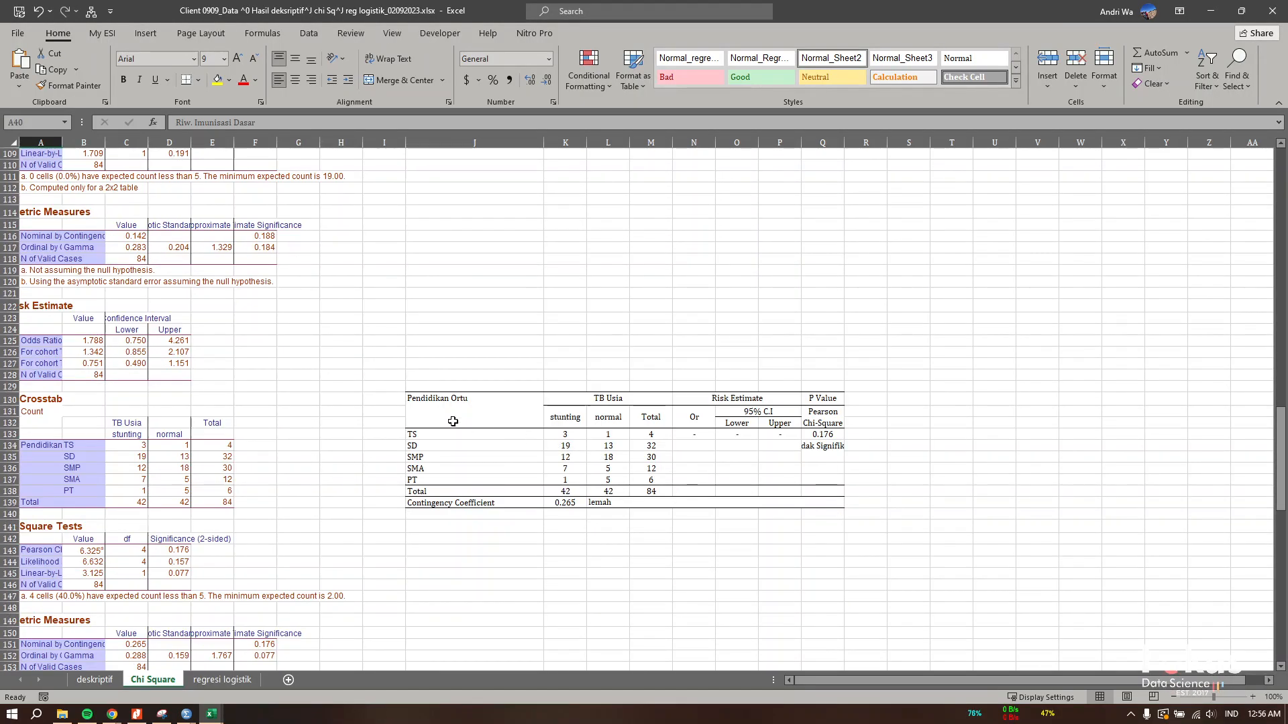
drag(425, 413, 742, 478)
drag(678, 438, 778, 443)
drag(701, 434, 787, 433)
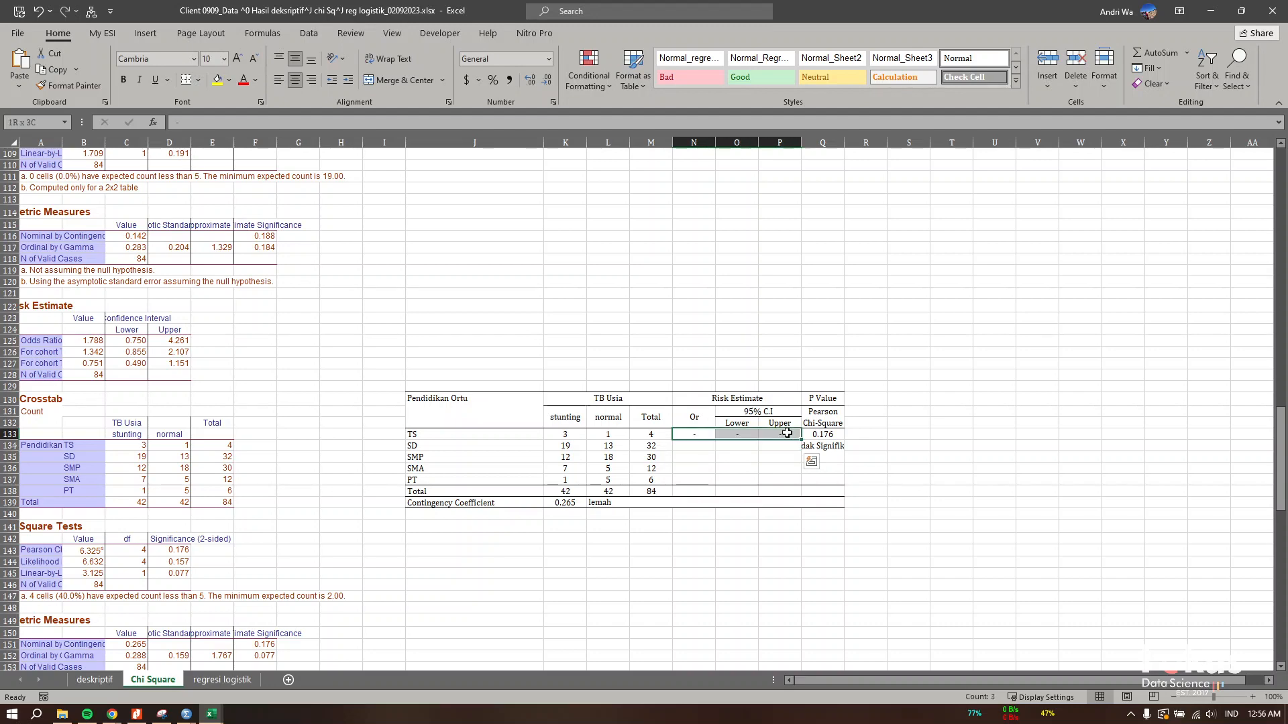
click(695, 417)
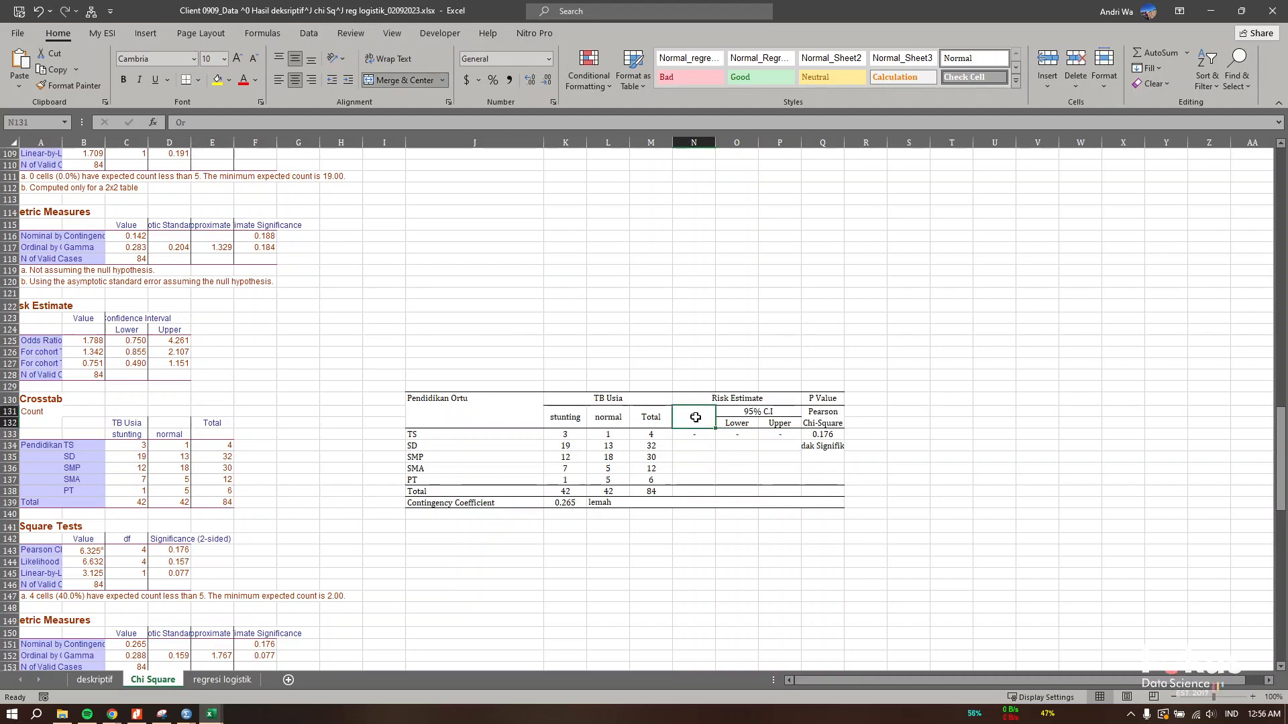
Compare the Pengetahuan Ortu table and its odds ratio with the Pendidikan Ortu summary table
scroll(683, 458, up, 8)
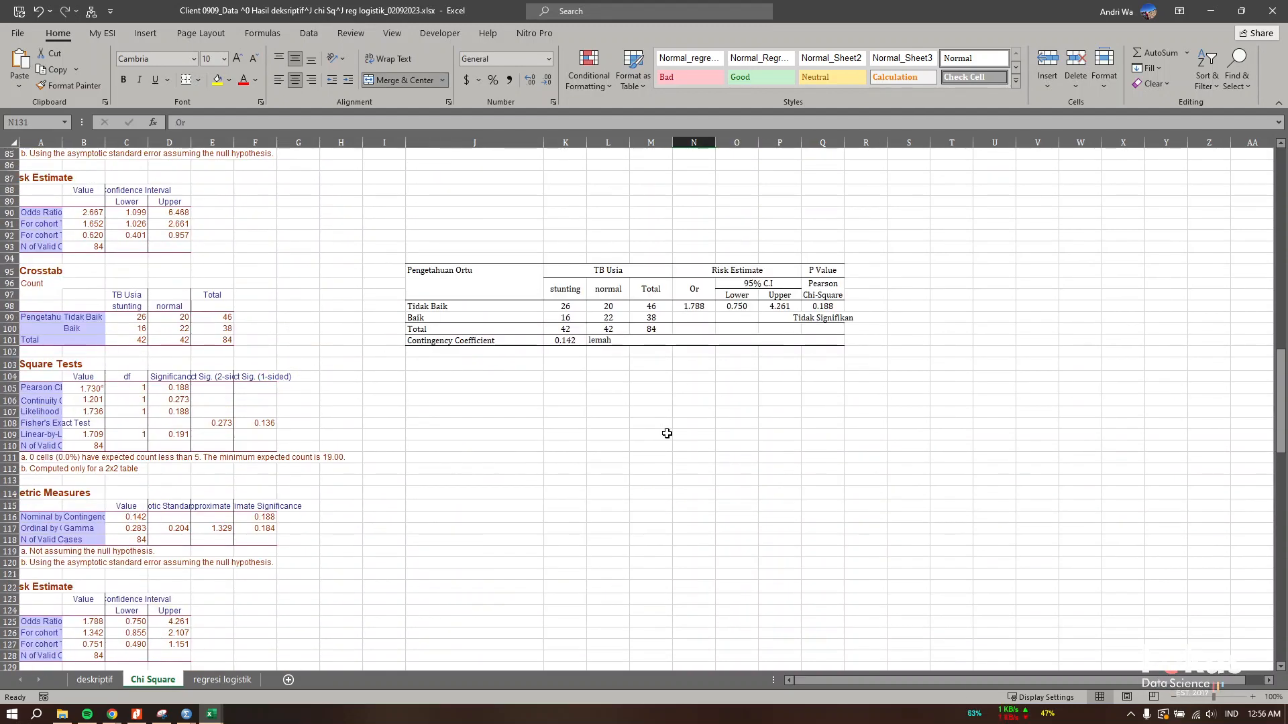
drag(435, 277, 790, 339)
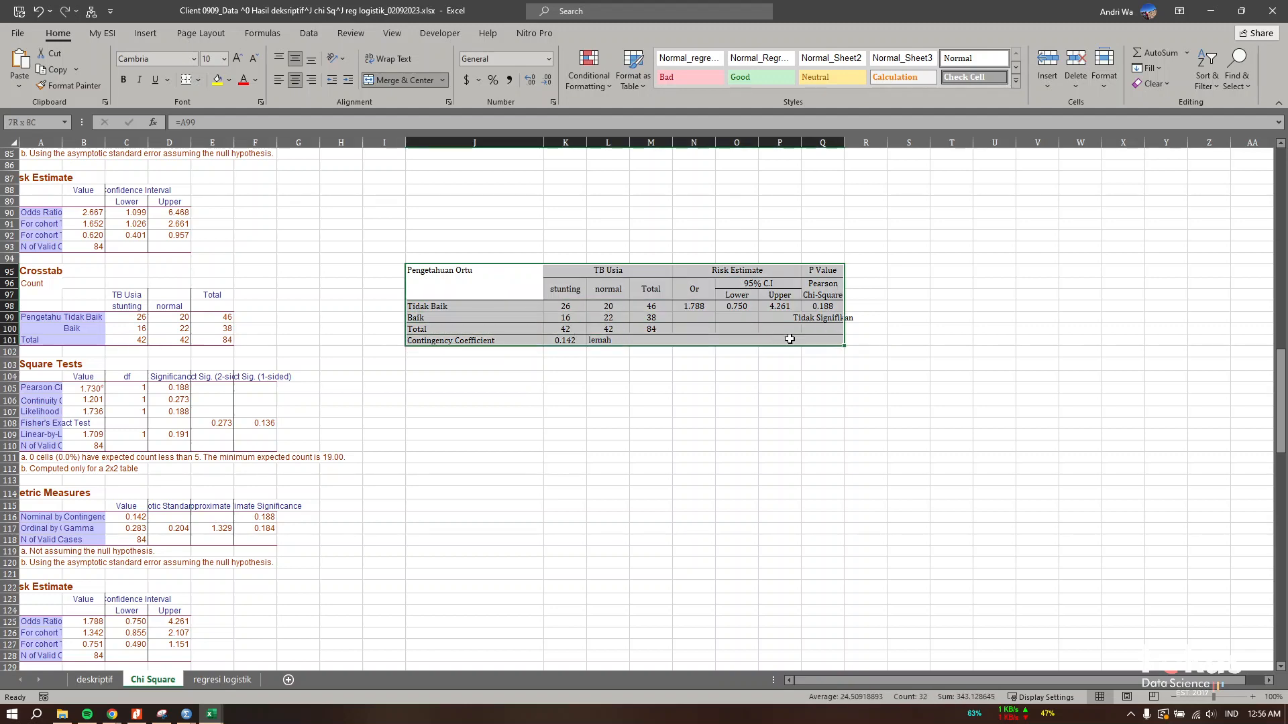
click(705, 305)
scroll(702, 407, down, 8)
drag(493, 405, 790, 508)
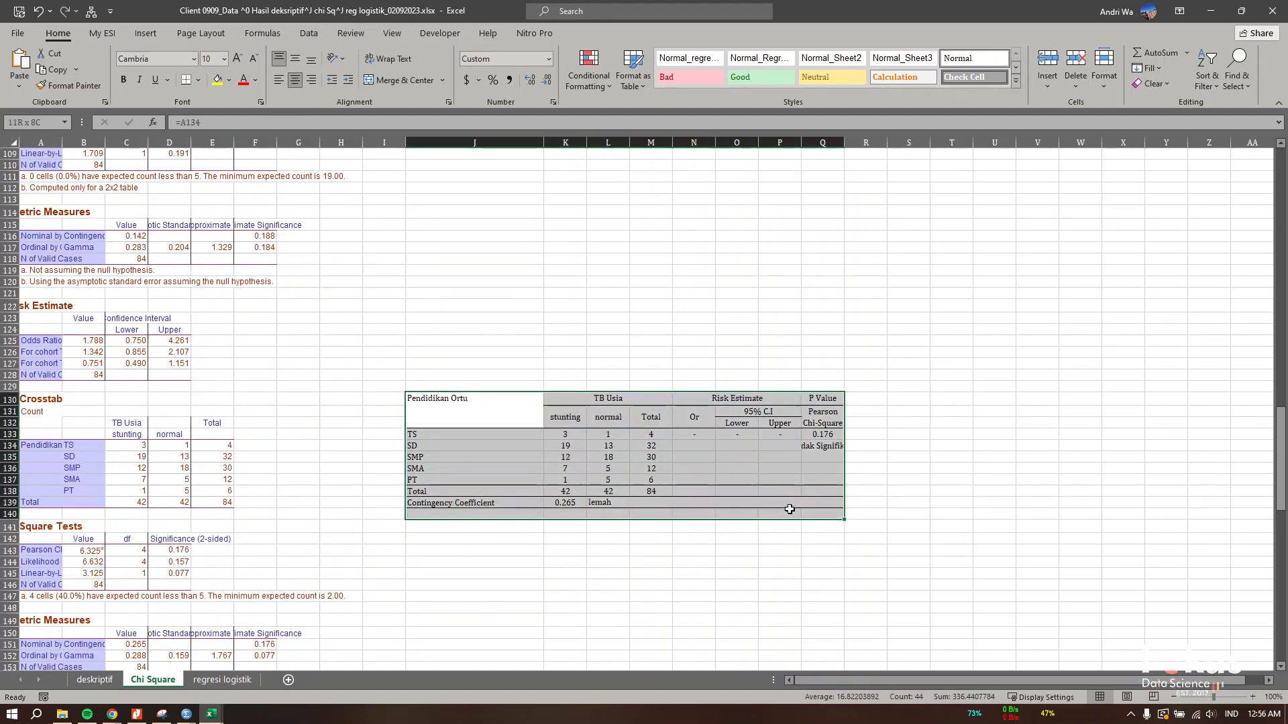
Examine the Riw. Peny. Infeksi summary table on the Chi Square sheet, including the source of its Or cell
scroll(763, 497, down, 20)
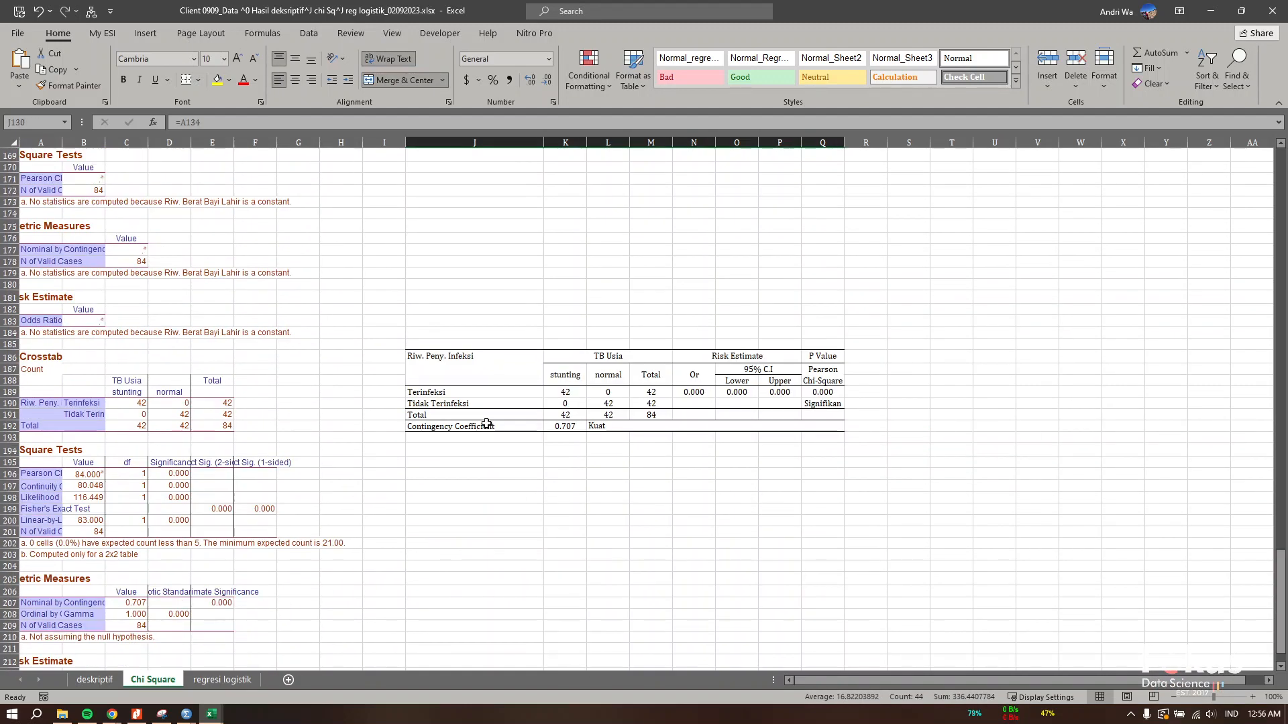
drag(464, 370, 815, 419)
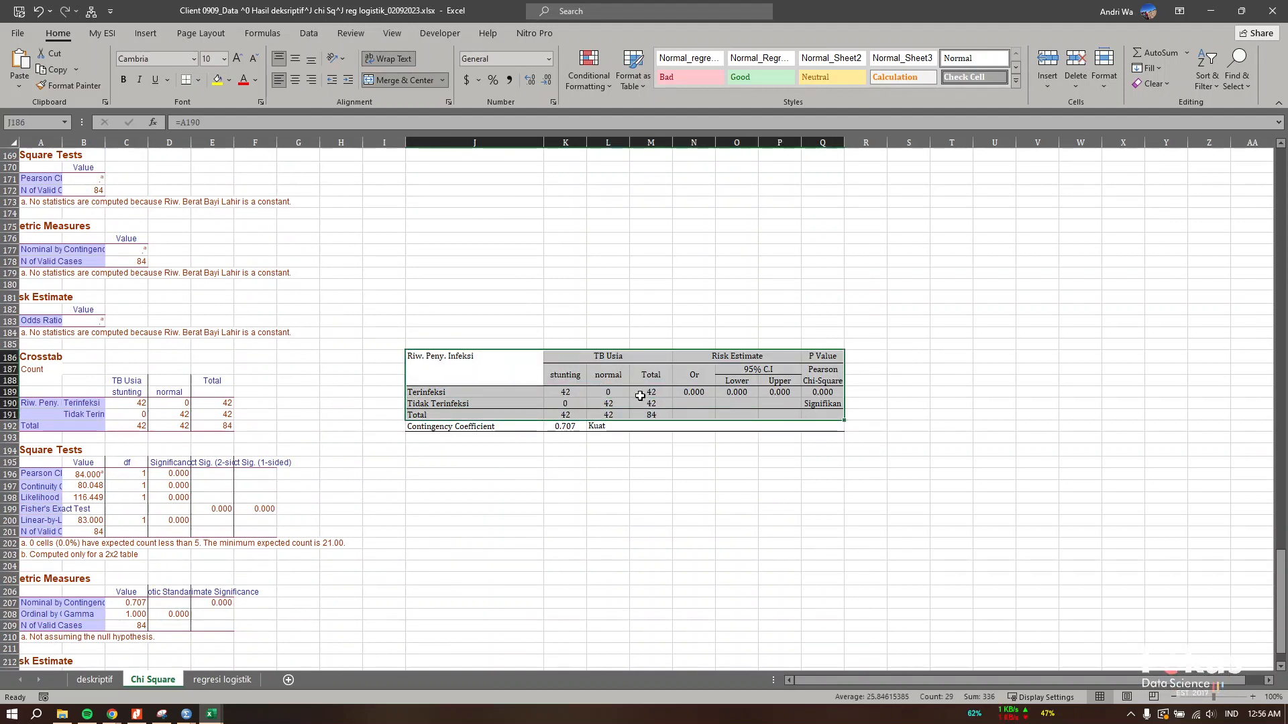
click(725, 449)
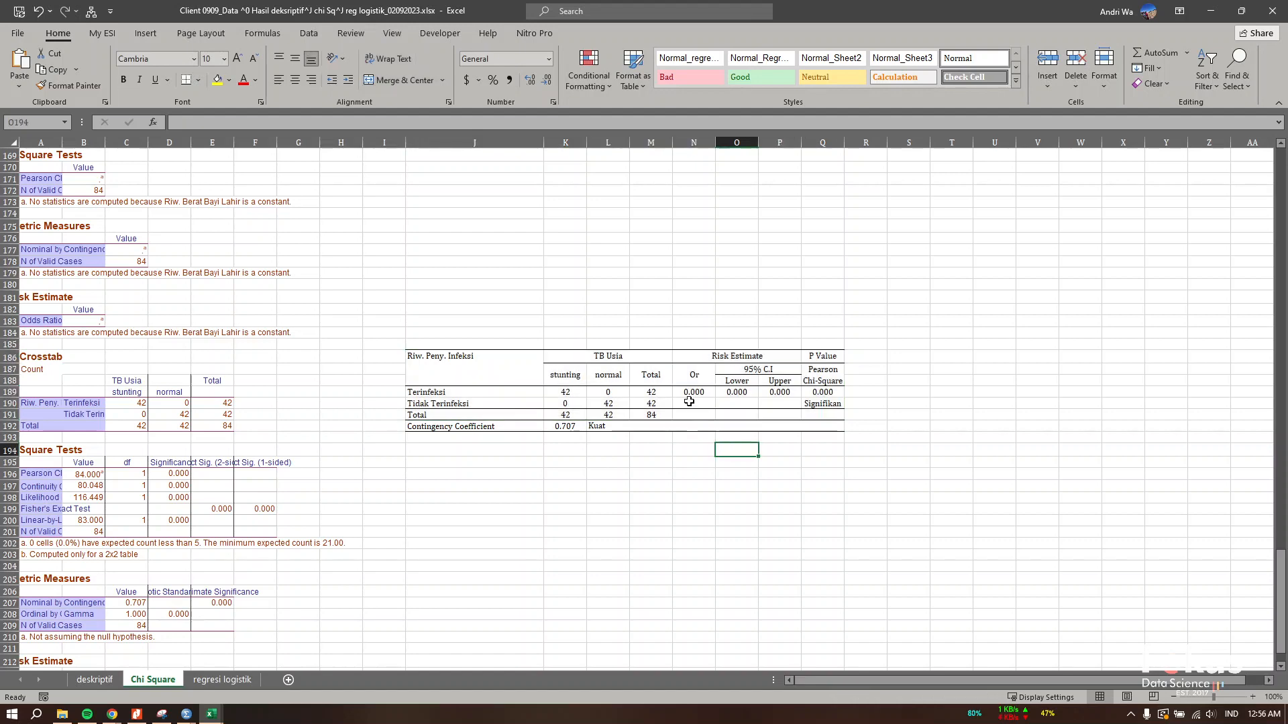
click(698, 394)
scroll(595, 493, down, 6)
scroll(594, 493, up, 6)
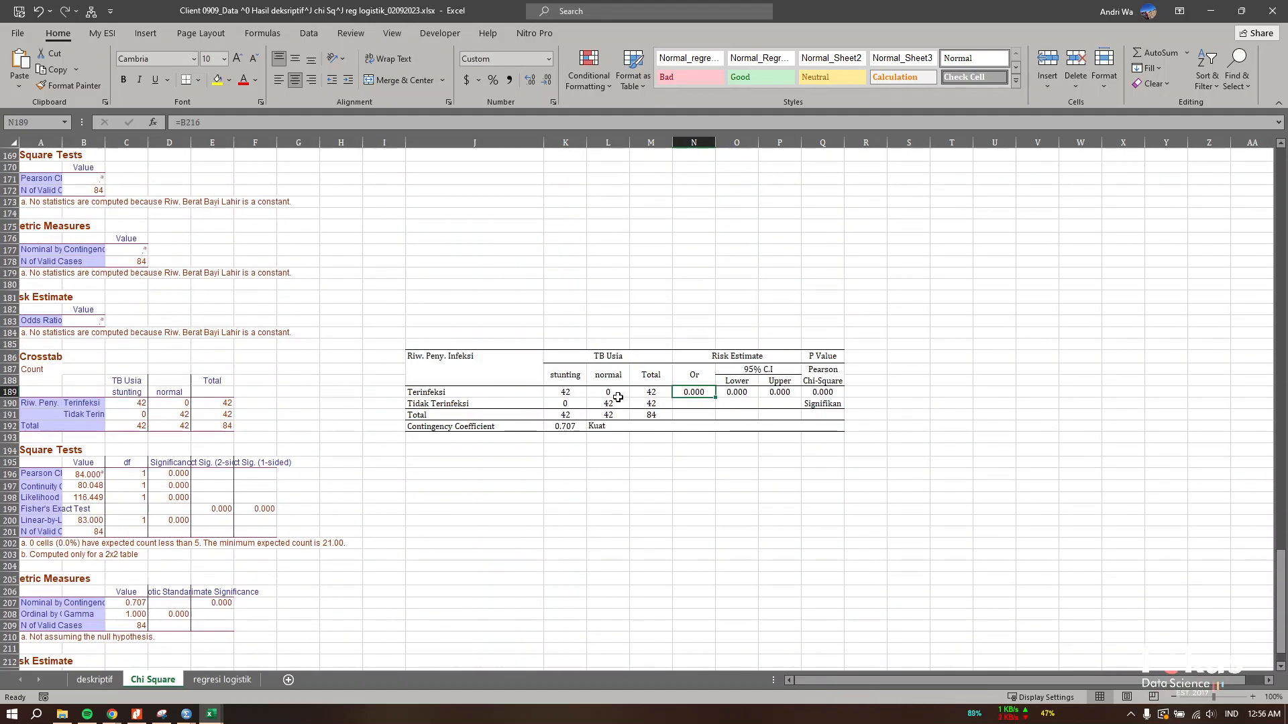
Compare the Terinfeksi normal and Tidak Terinfeksi stunting counts with the Or and P Value columns of the Riw. Peny. Infeksi table
click(617, 394)
click(577, 407)
click(621, 395)
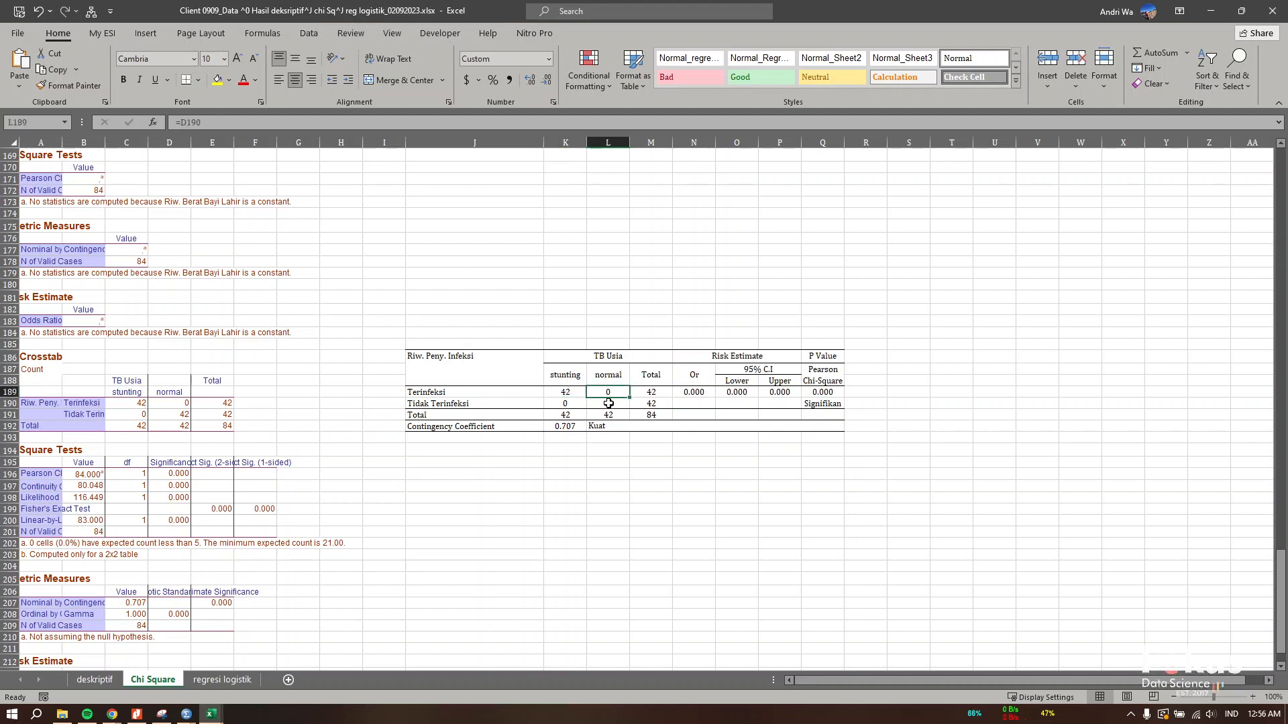
click(582, 404)
click(617, 391)
click(580, 406)
click(610, 395)
click(576, 407)
click(608, 394)
click(577, 404)
click(611, 393)
drag(692, 356, 686, 417)
click(656, 487)
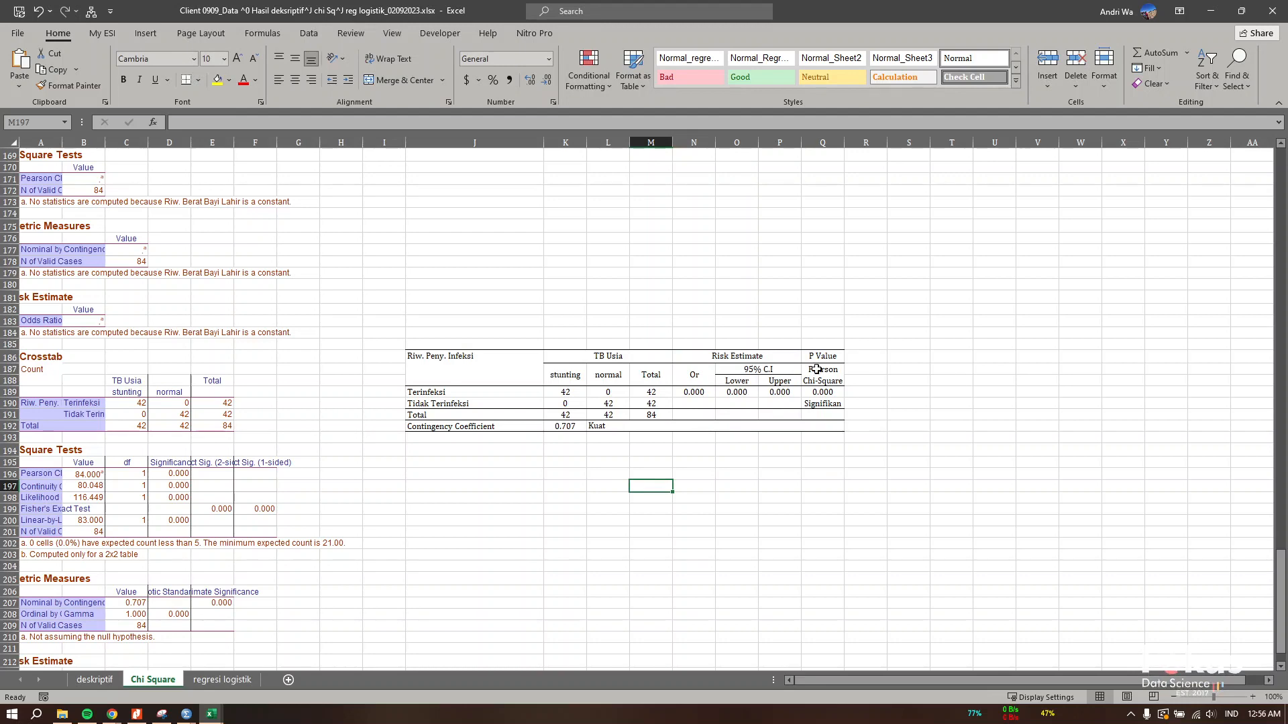
drag(824, 346, 824, 421)
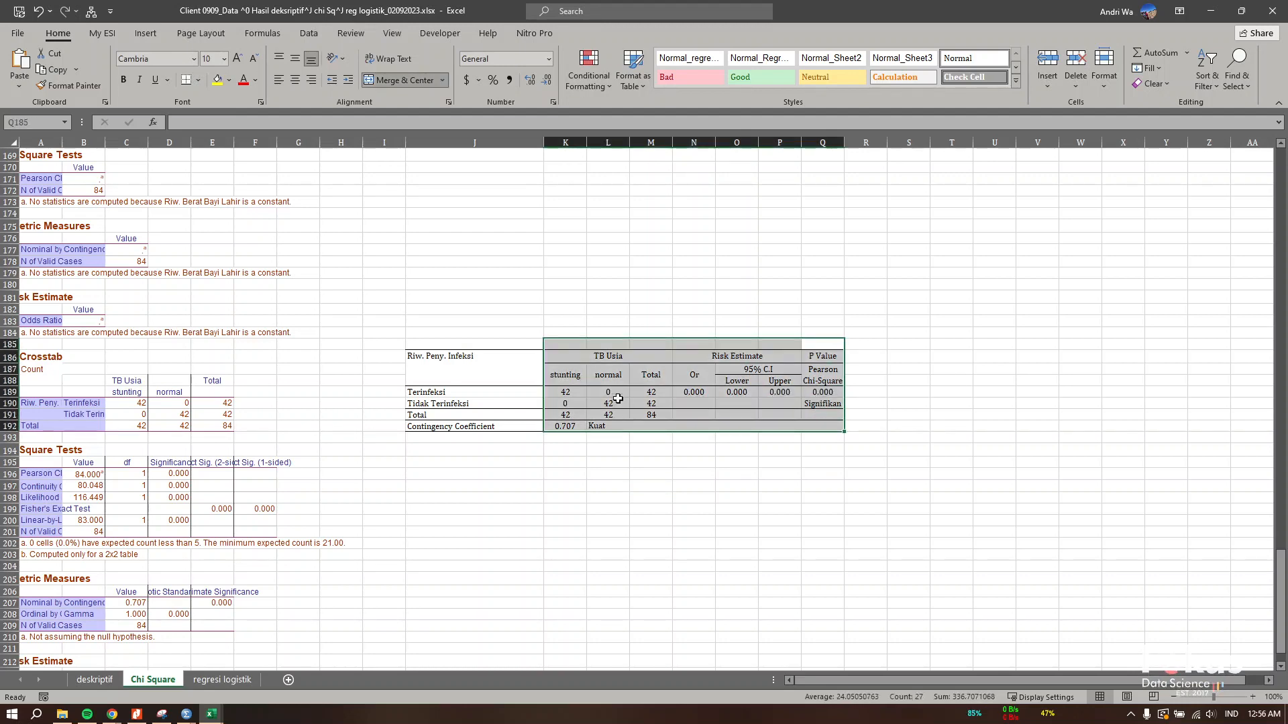
Review the chi-square summary tables of all factors from Asi Eksklusif through Riw. Peny. Infeksi
scroll(618, 398, up, 20)
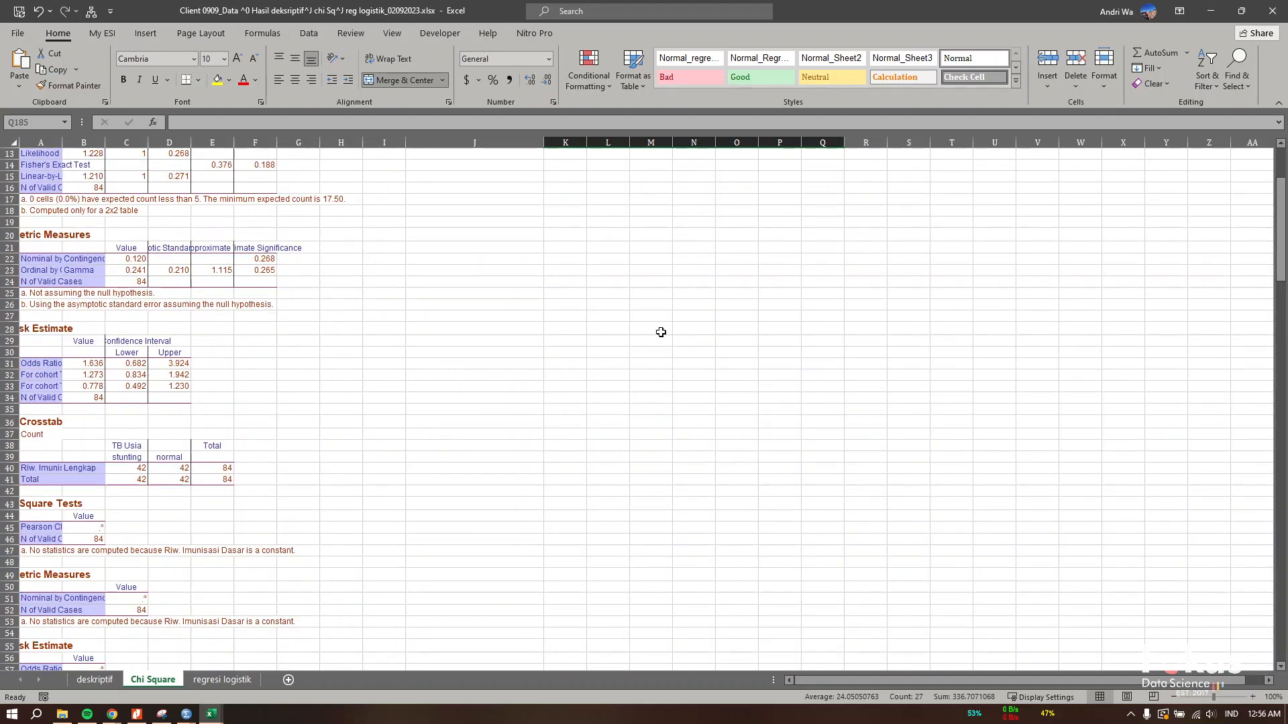
scroll(643, 368, up, 4)
scroll(466, 273, down, 14)
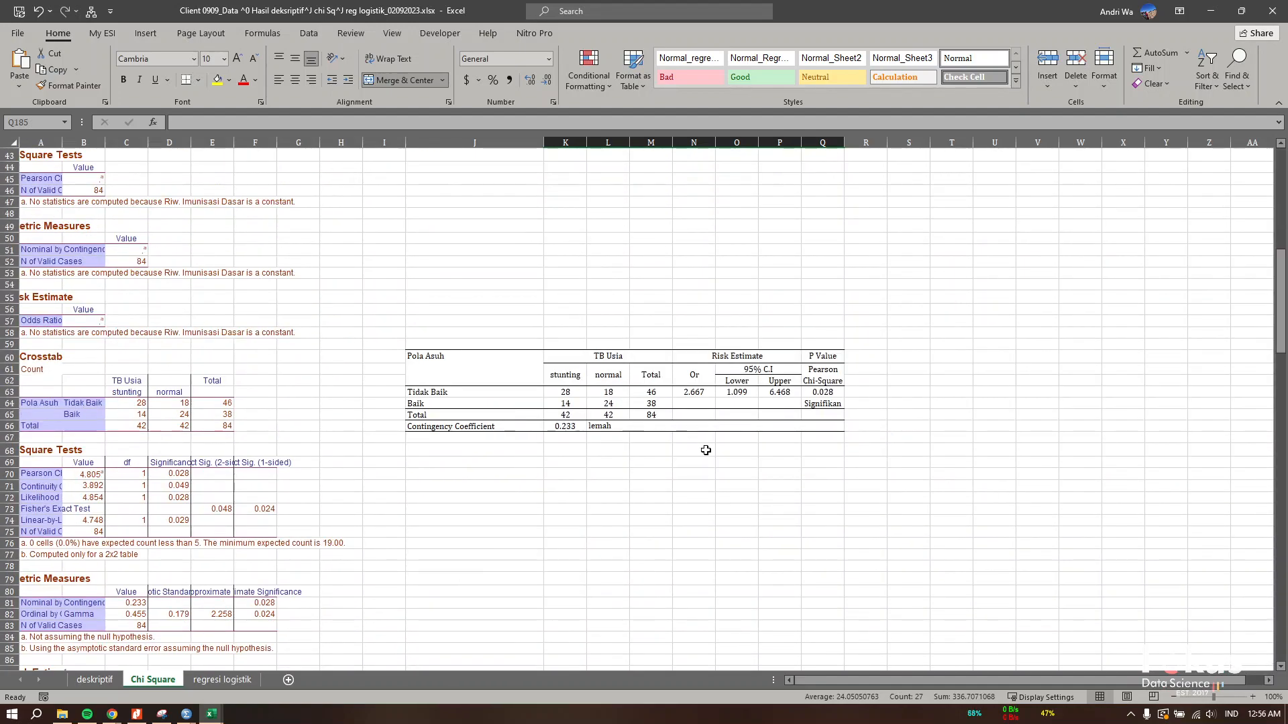
scroll(548, 422, down, 4)
scroll(549, 423, down, 20)
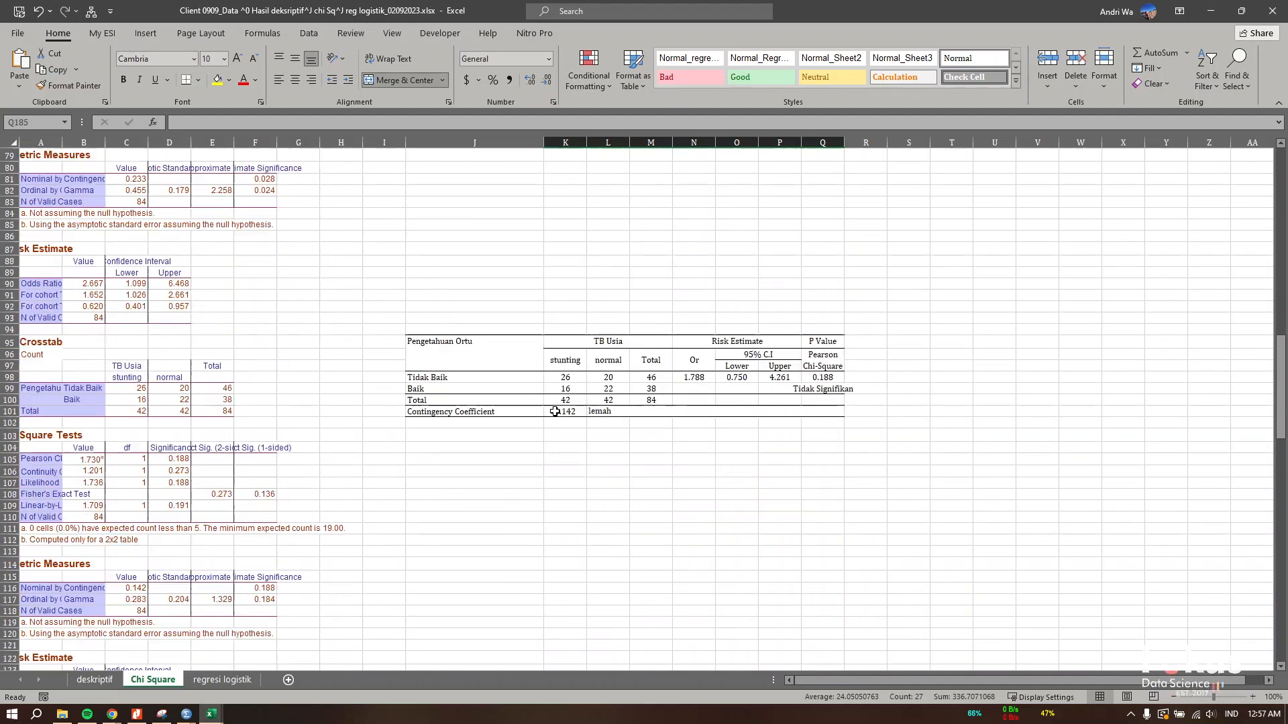
scroll(553, 410, down, 14)
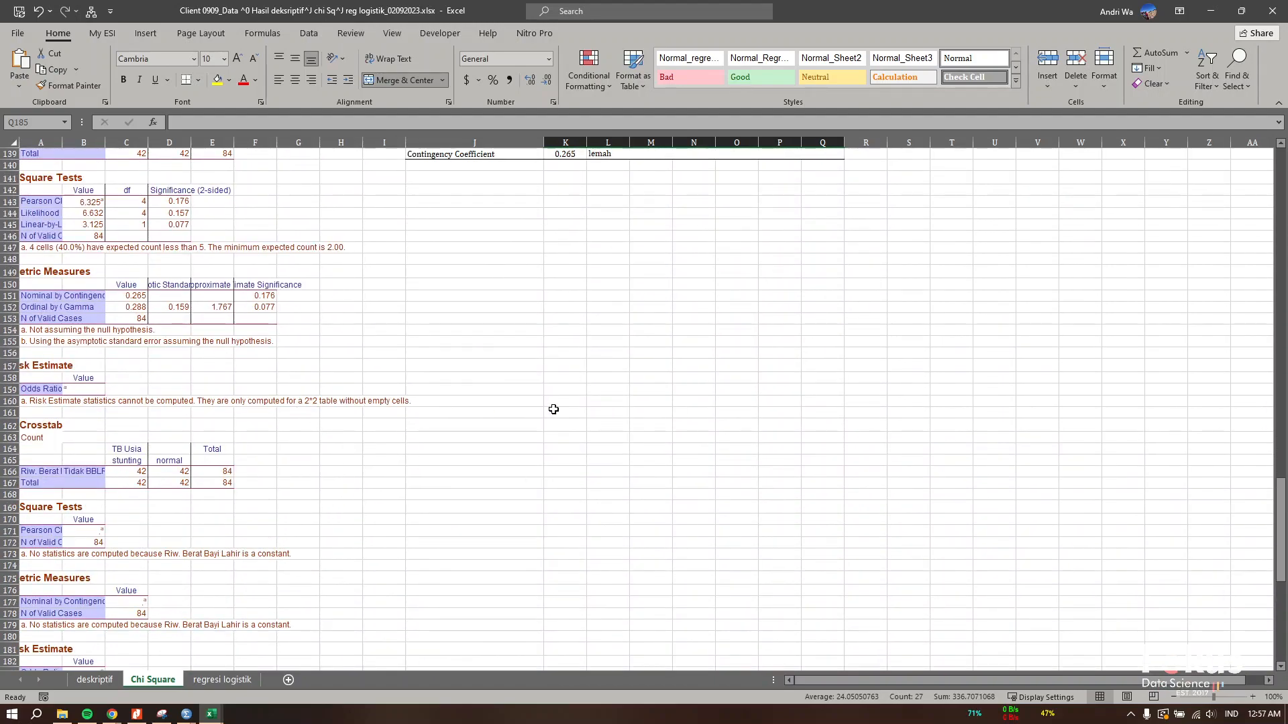
scroll(551, 389, up, 8)
scroll(551, 389, down, 14)
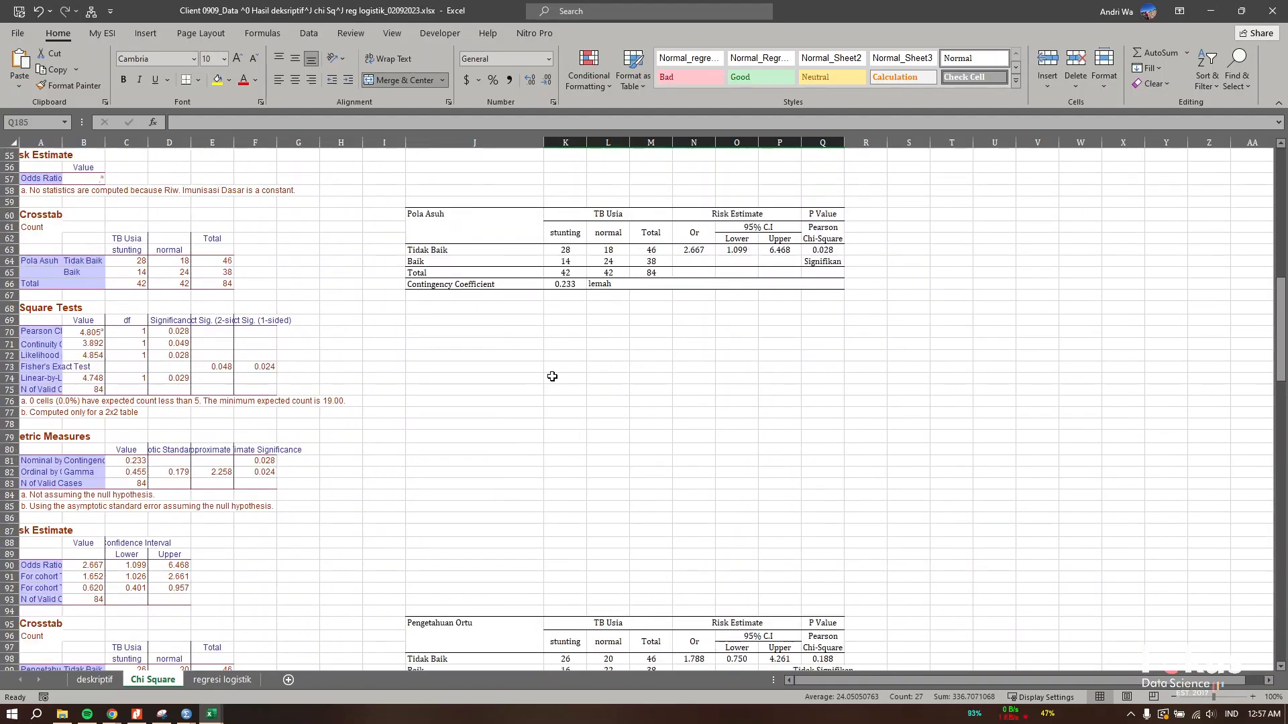
scroll(554, 379, up, 6)
scroll(554, 379, down, 4)
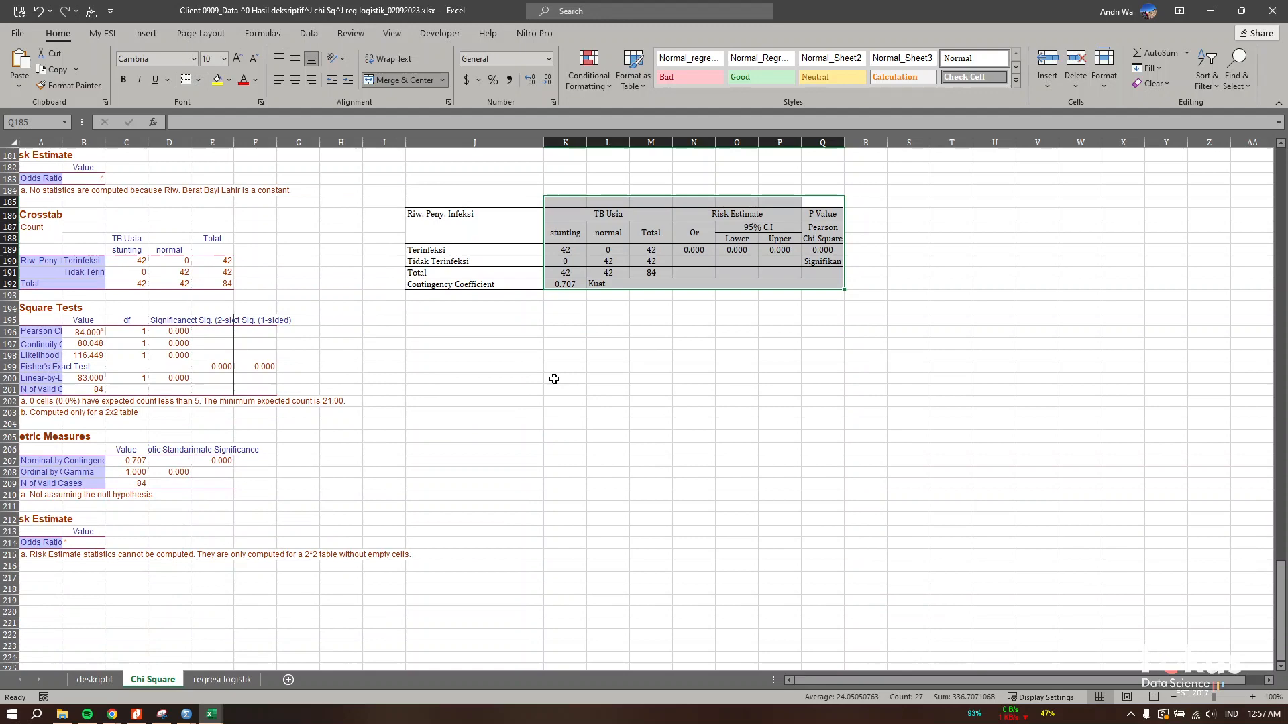
Compare the Contingency Coefficient of the Riw. Peny. Infeksi table with the Tabel 4.3 reference picture of correlation strength intervals
click(456, 215)
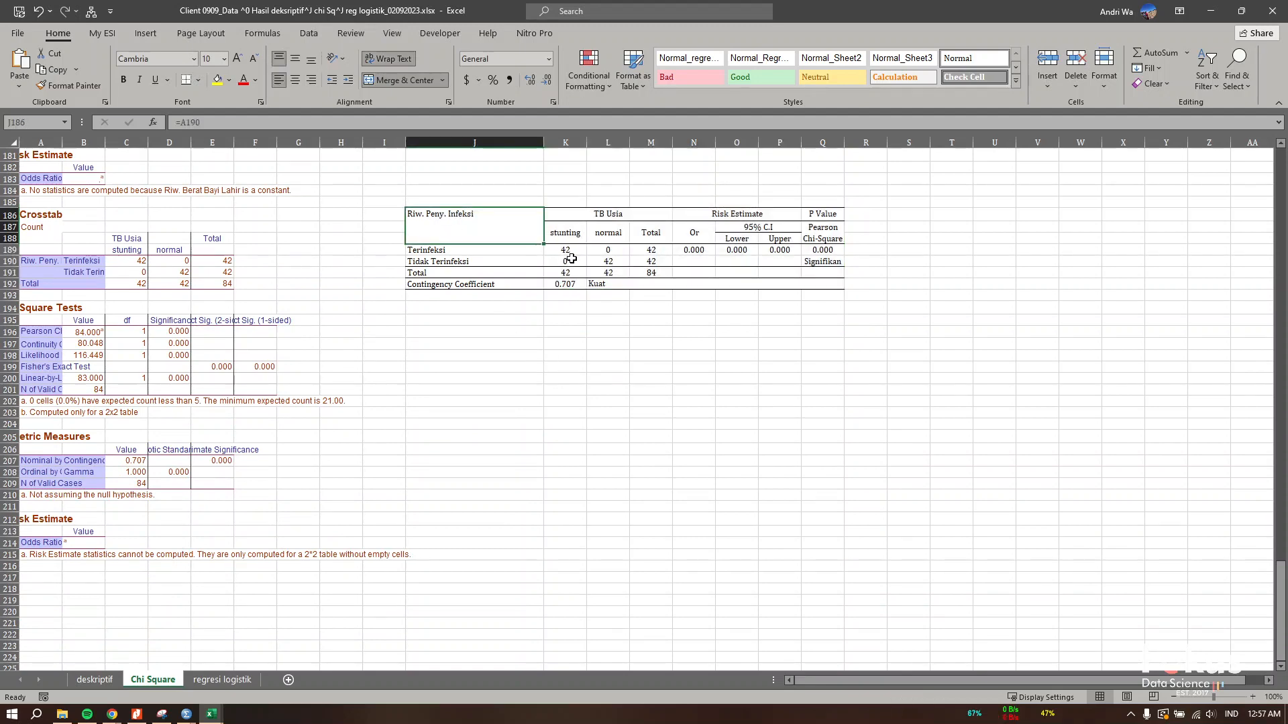
click(621, 272)
click(501, 271)
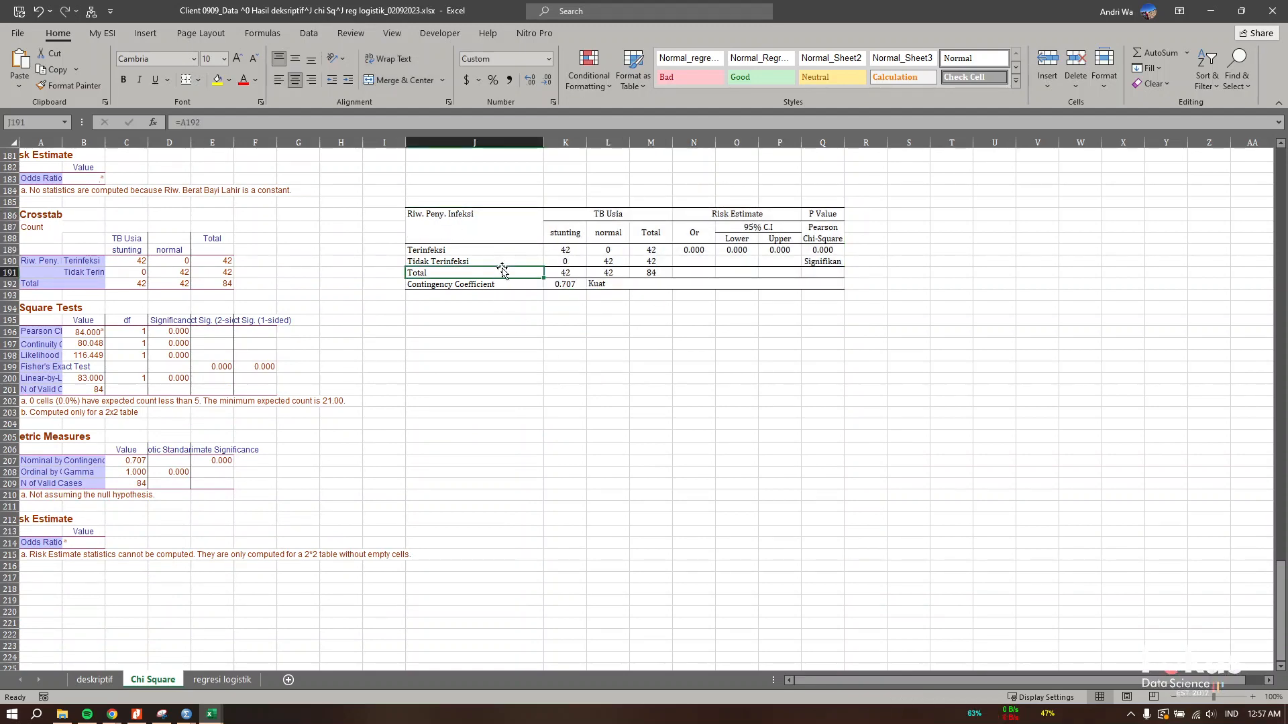
click(456, 226)
click(452, 283)
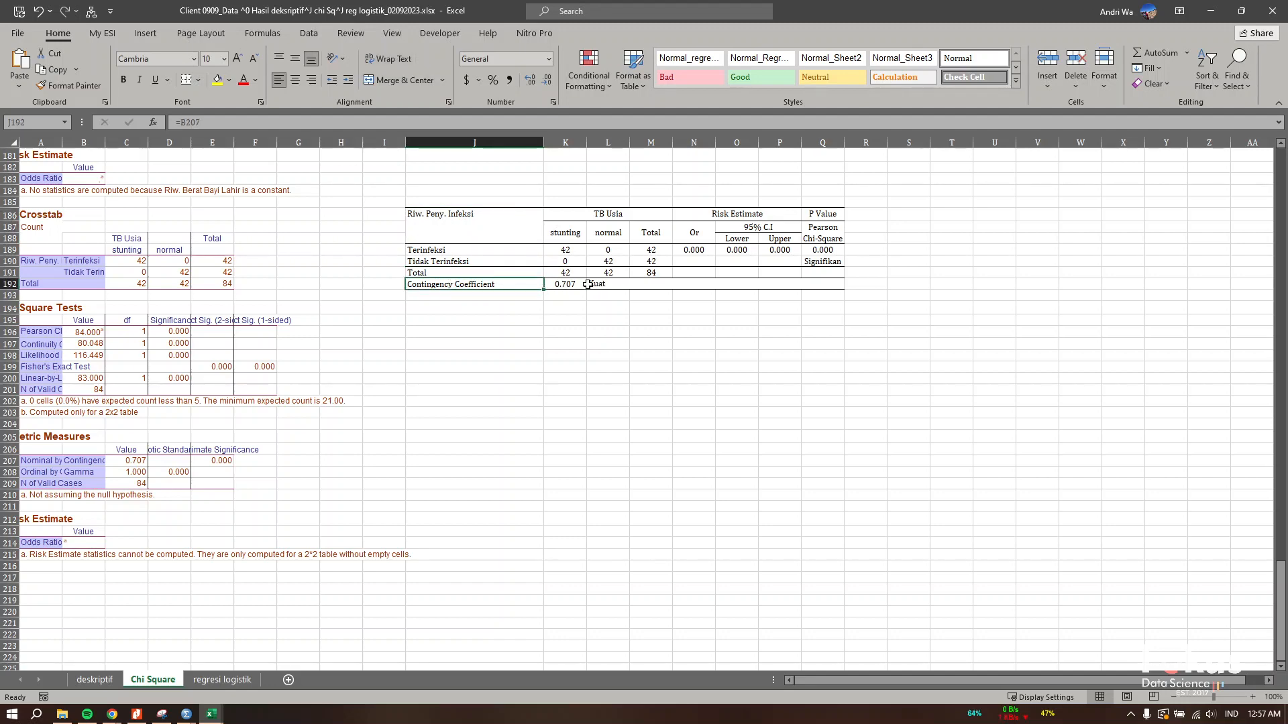
scroll(620, 361, up, 20)
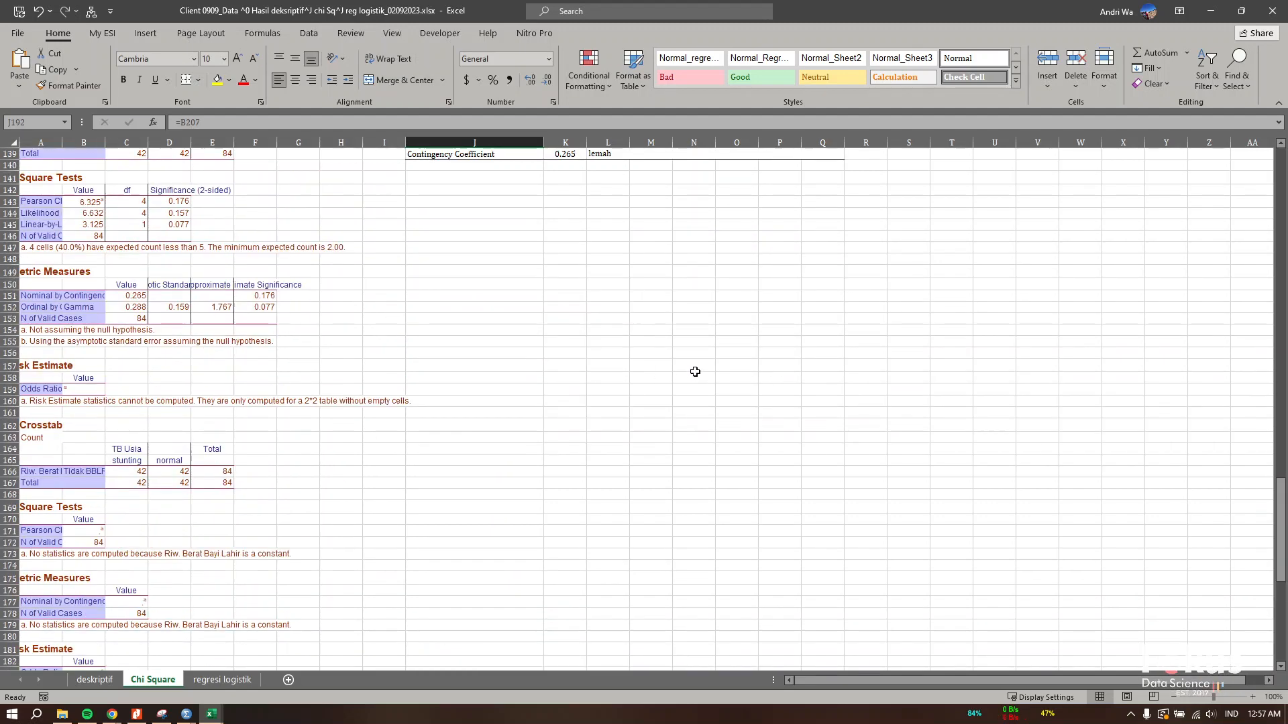
click(996, 237)
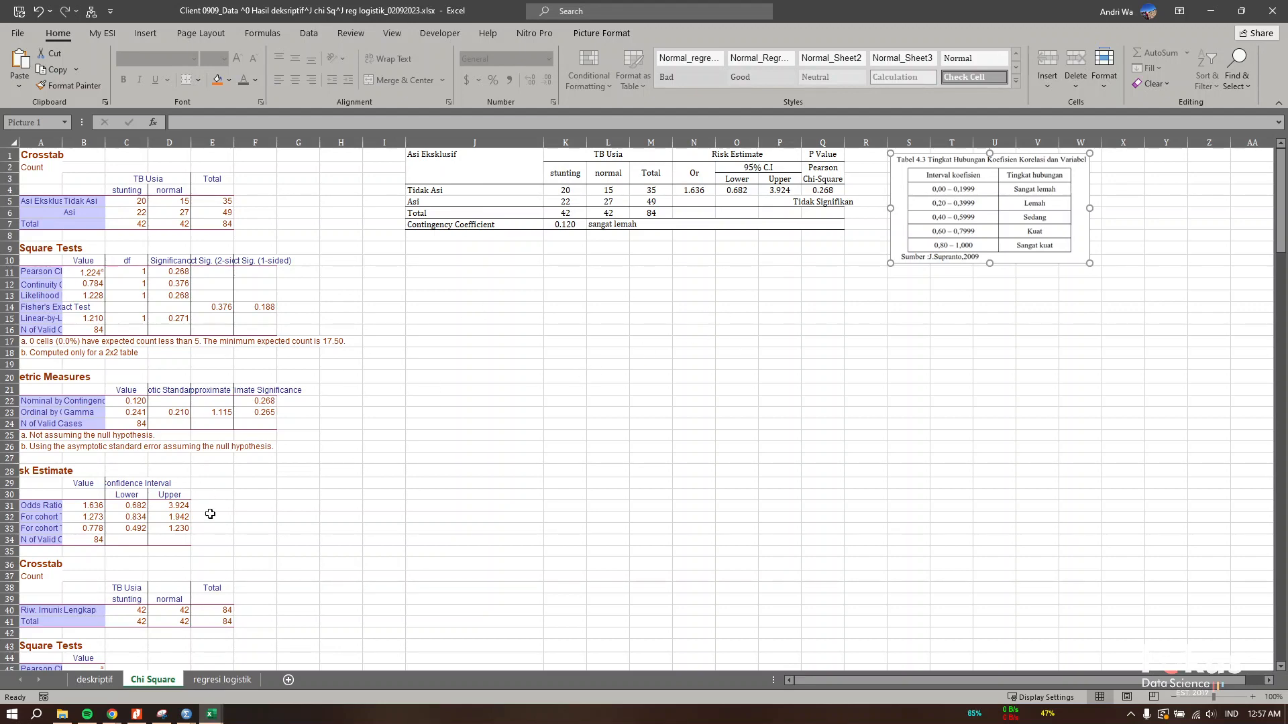
View the regresi logistik sheet and switch to the SPSS Data Editor, clearing the RBBL column selection
click(222, 679)
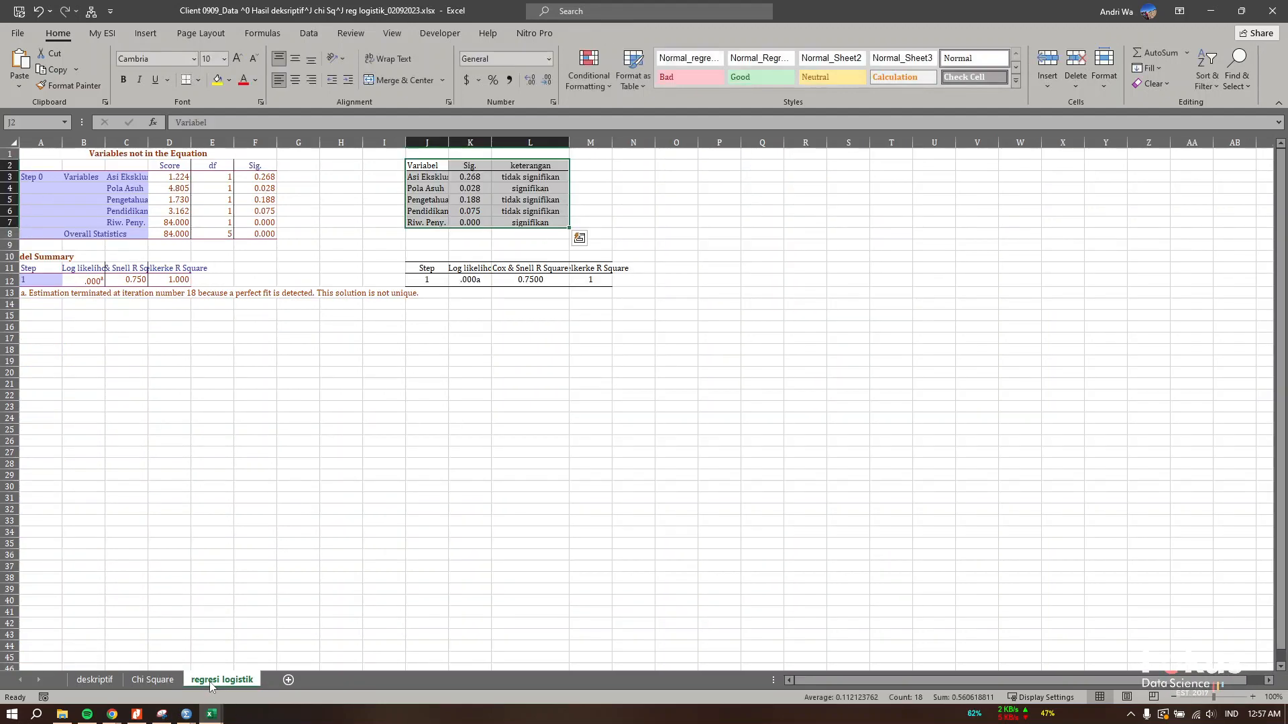
click(186, 714)
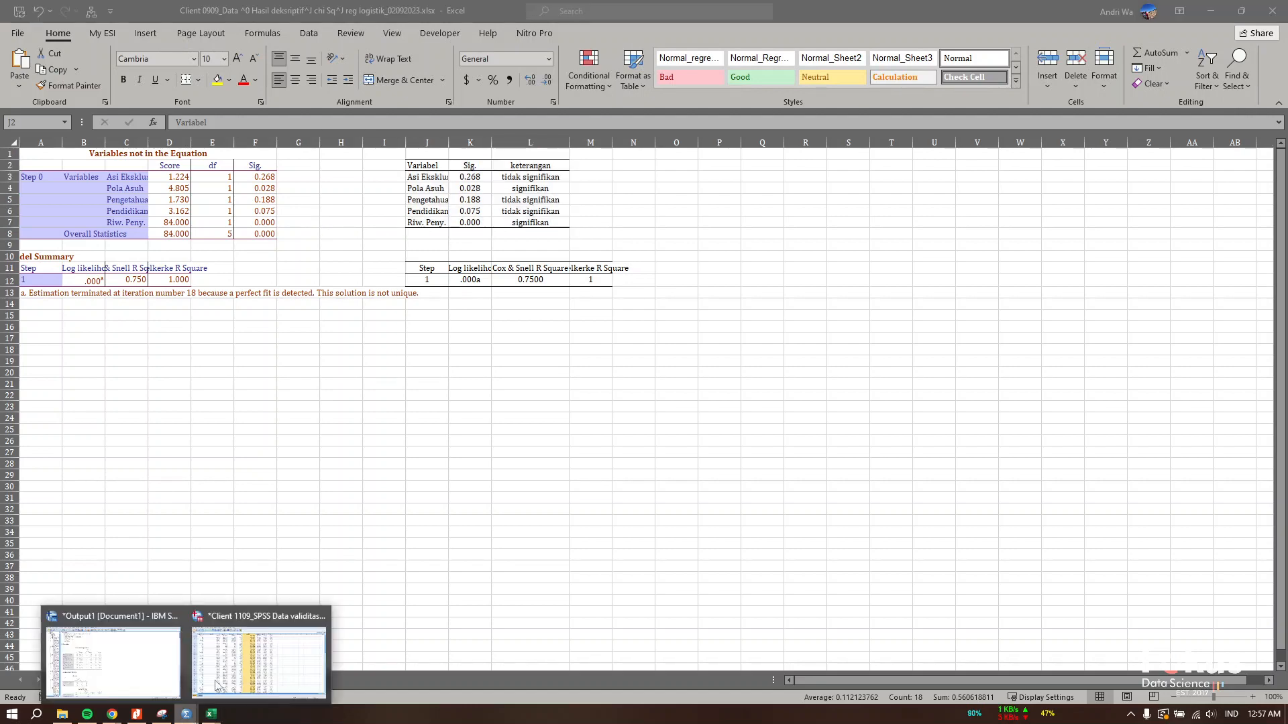
click(251, 646)
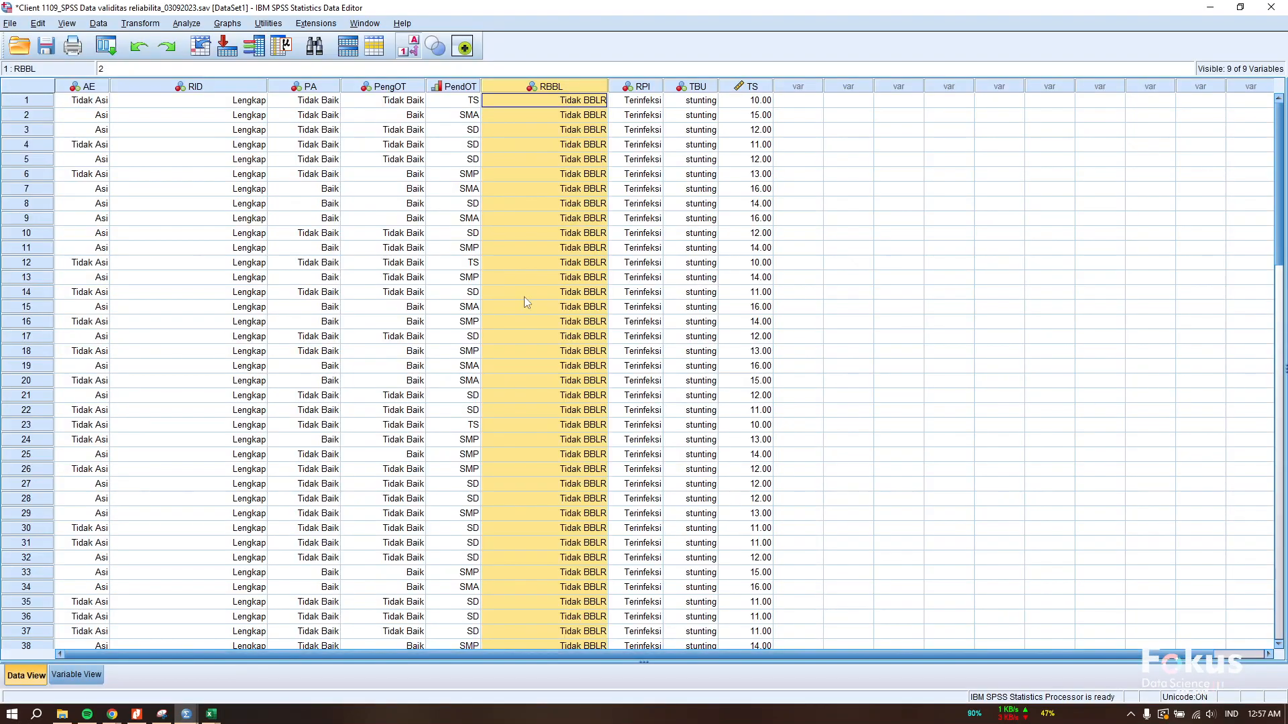
click(832, 147)
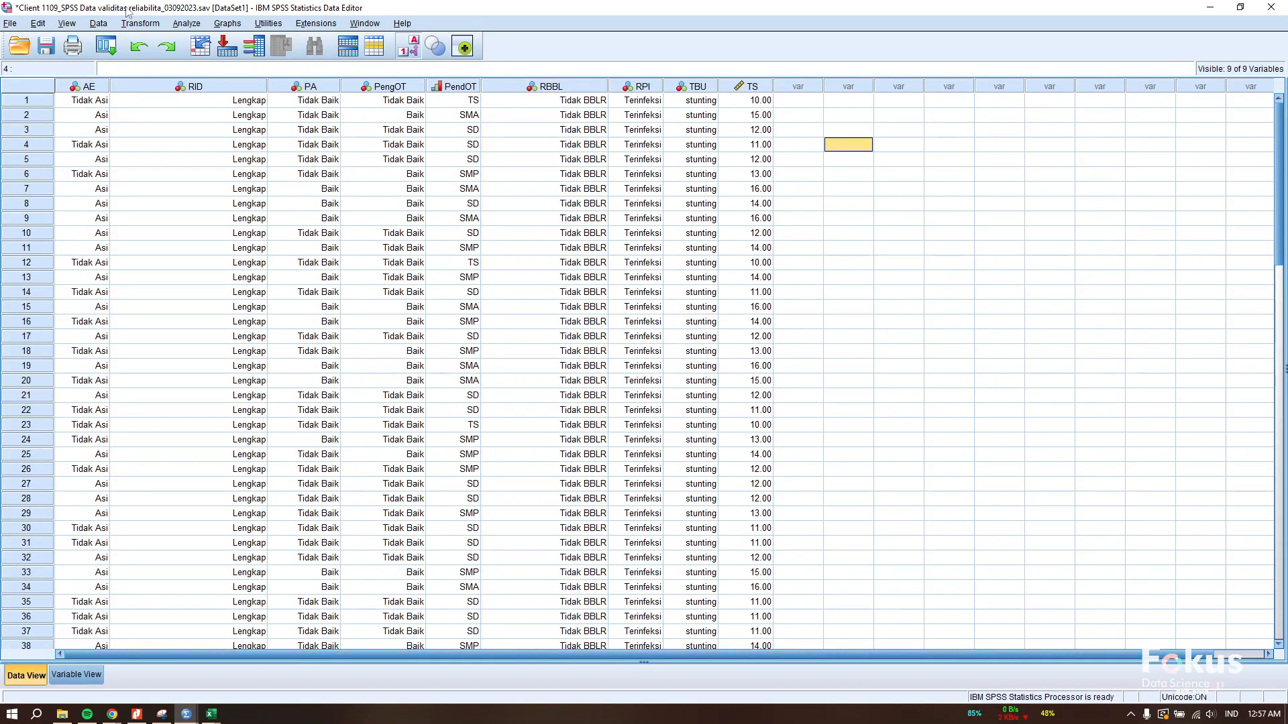
Start a Binary Logistic regression with TB Usia as the dependent variable
click(187, 24)
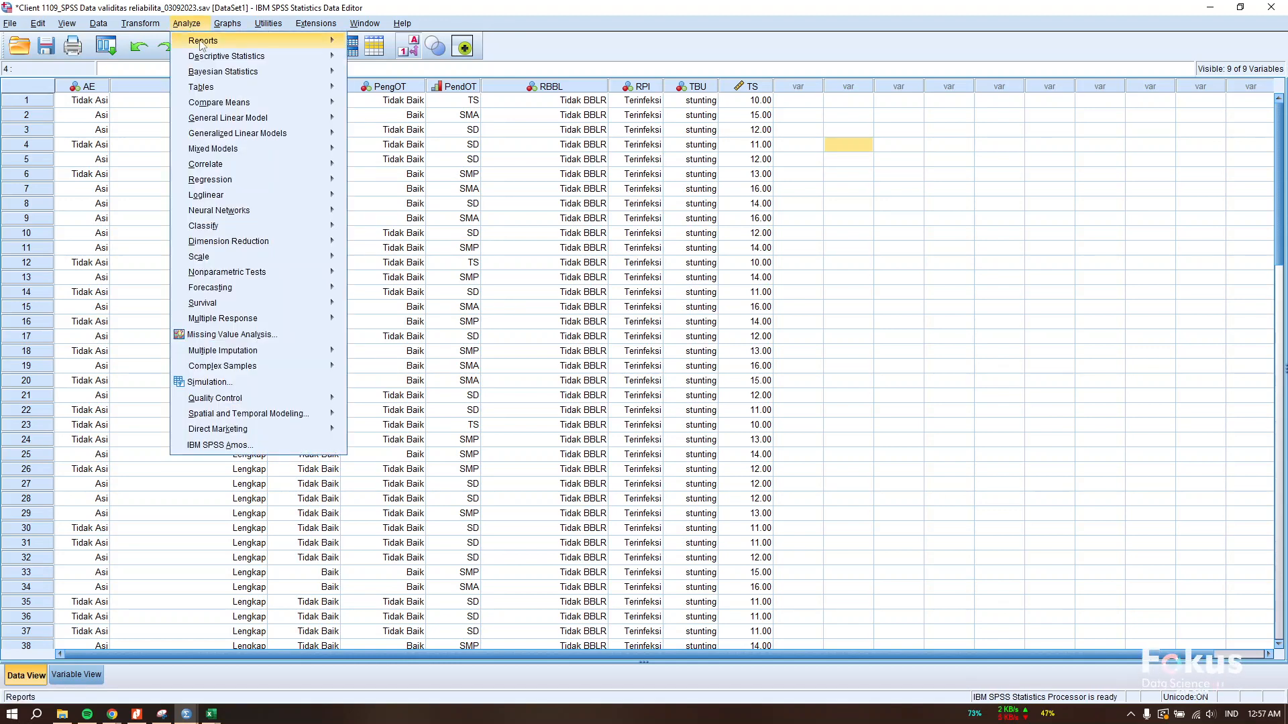
mouse_move(243, 182)
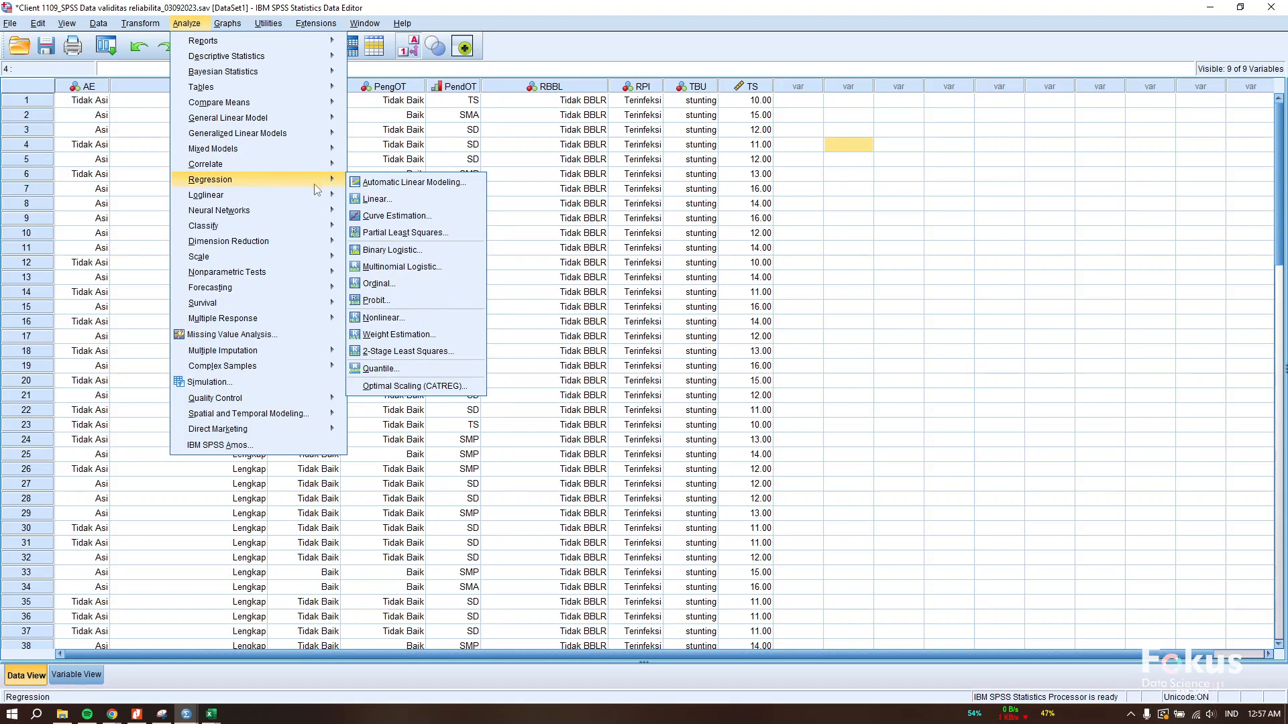
click(431, 251)
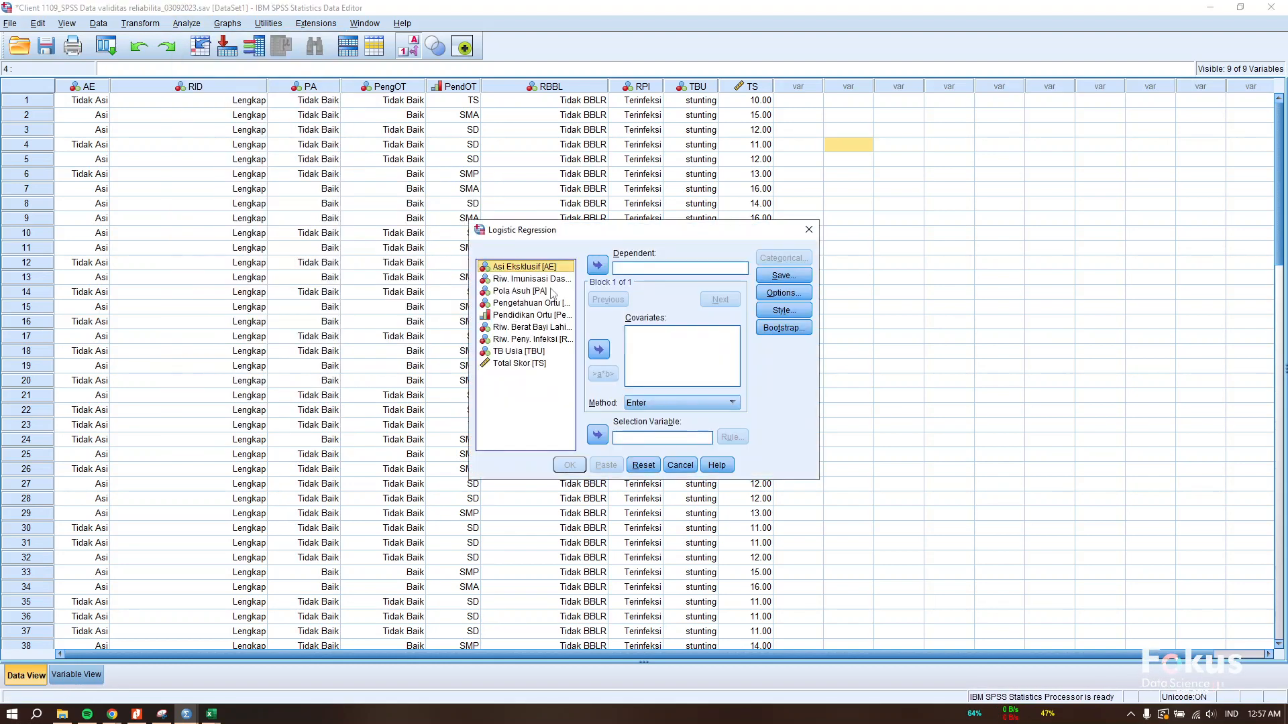
click(537, 352)
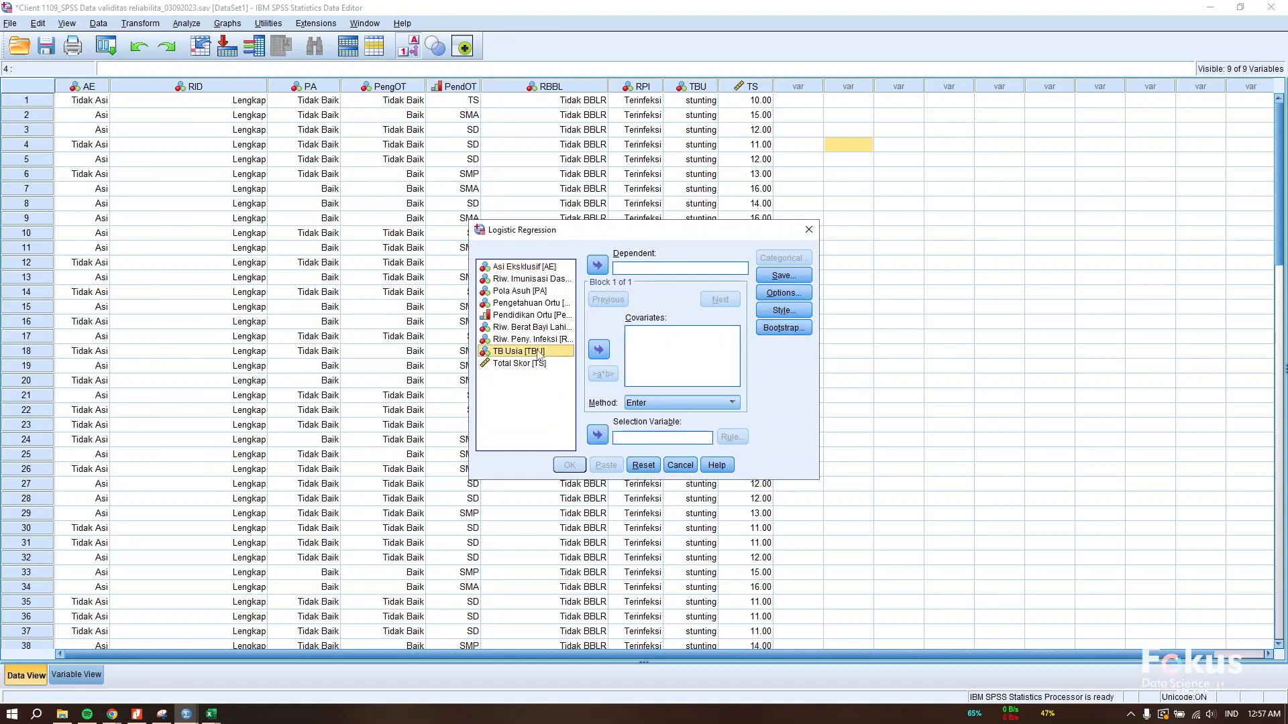
click(598, 265)
Add the seven factors from Asi Eksklusif through Riw. Peny. Infeksi as covariates and run the regression with the Enter method
click(536, 270)
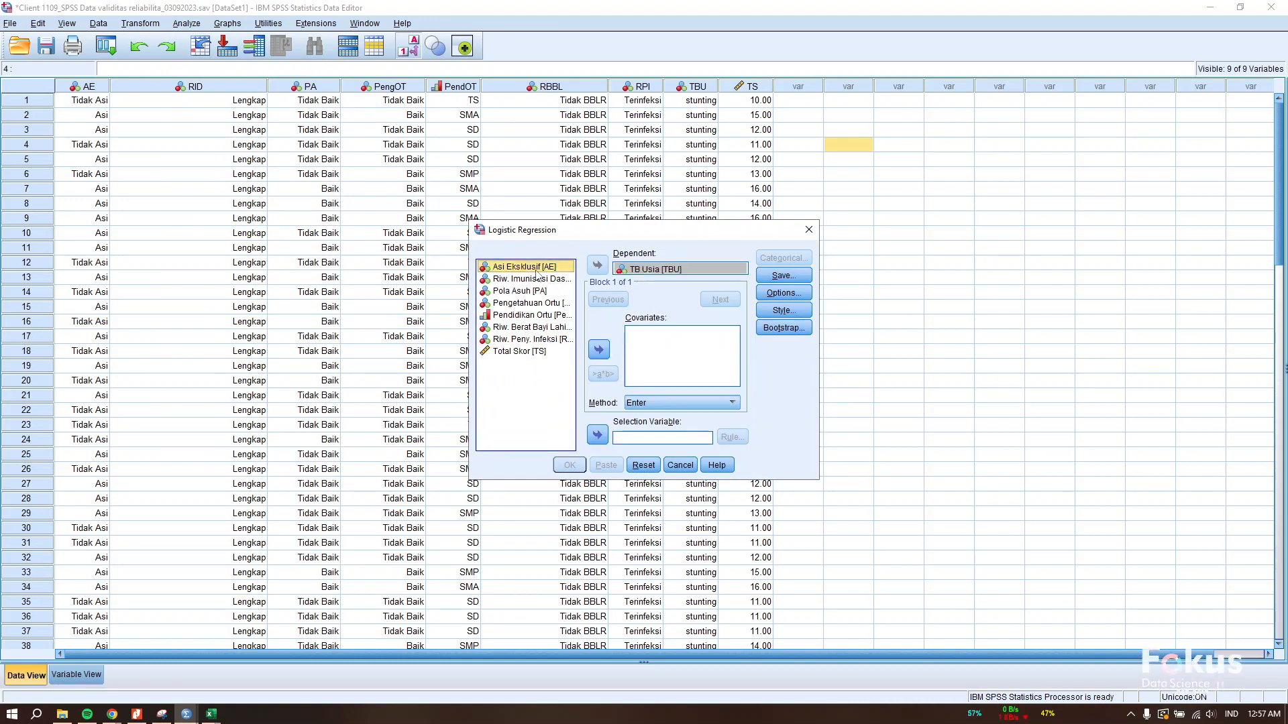
shift+click(538, 339)
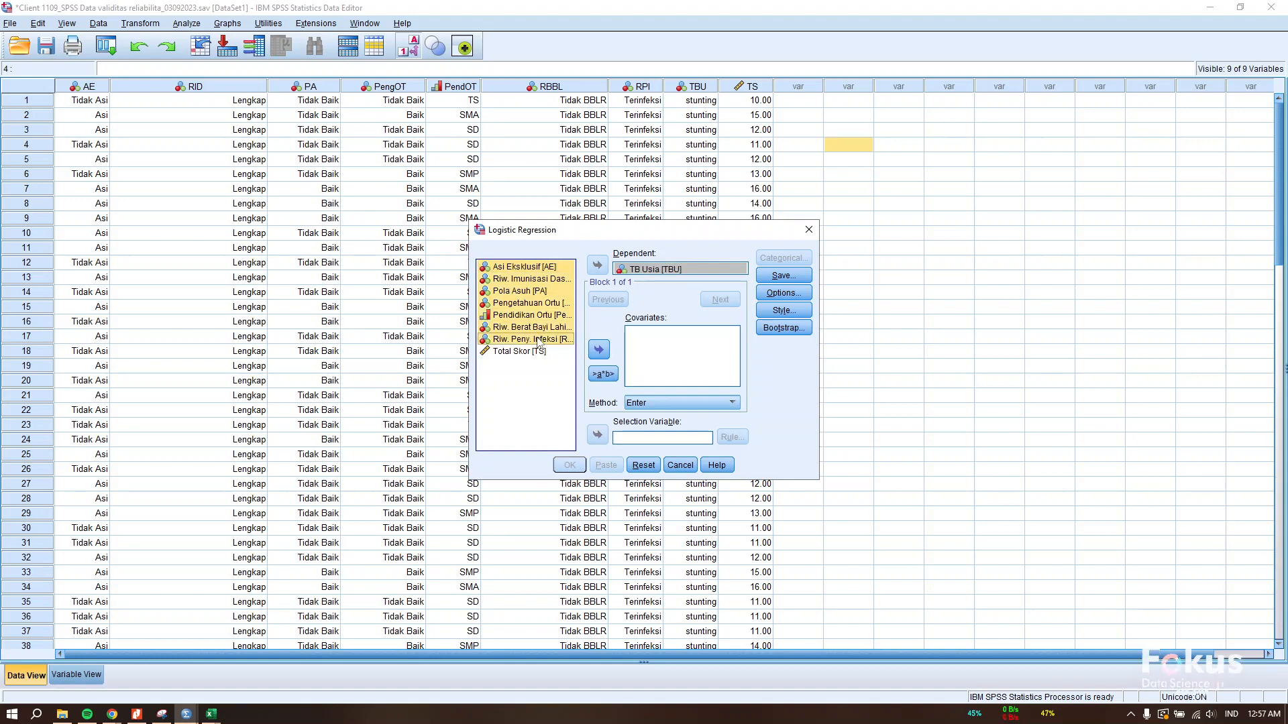
click(599, 349)
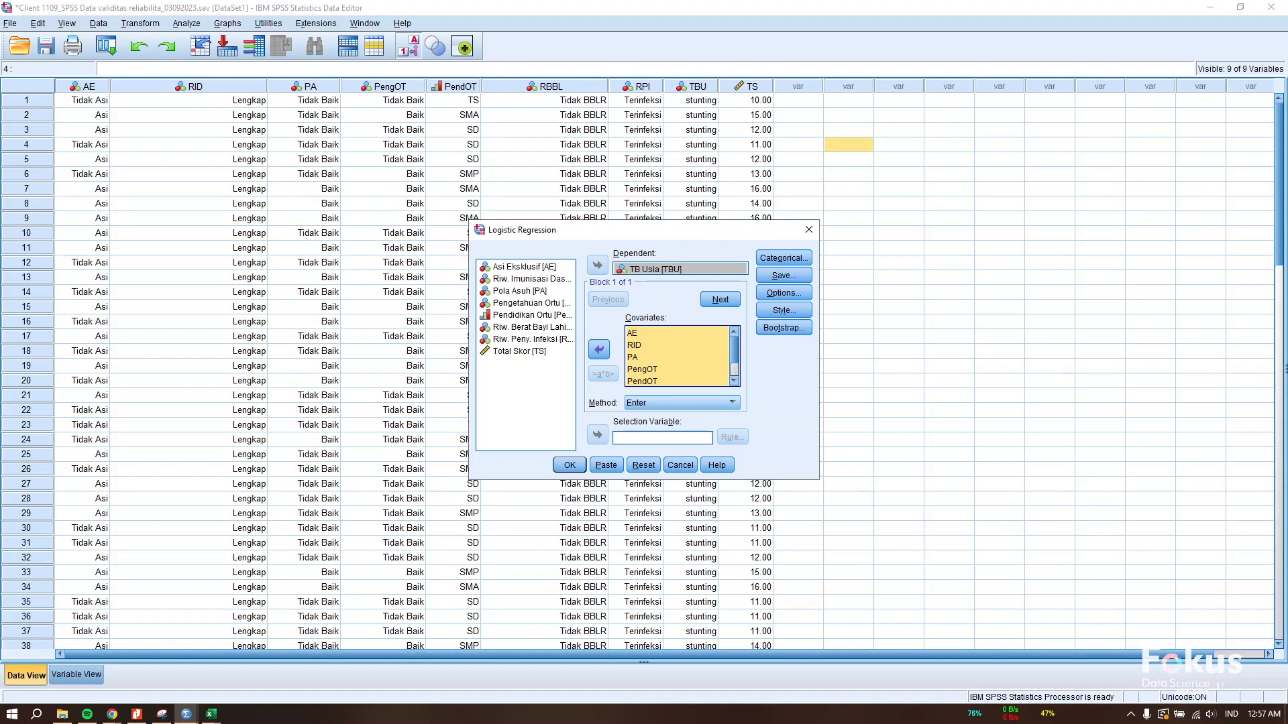
click(581, 466)
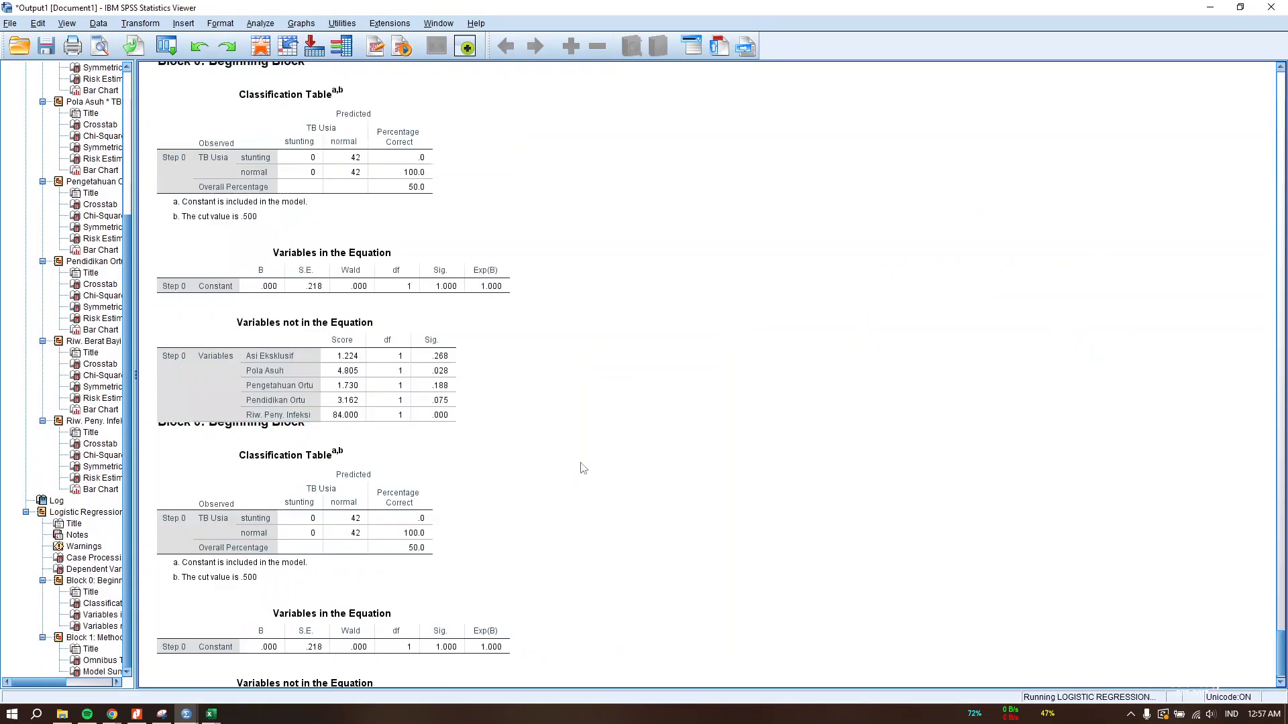
Examine the Model Summary and the Sig. values in the Variables not in the Equation table of the logistic regression output
scroll(581, 468, down, 5)
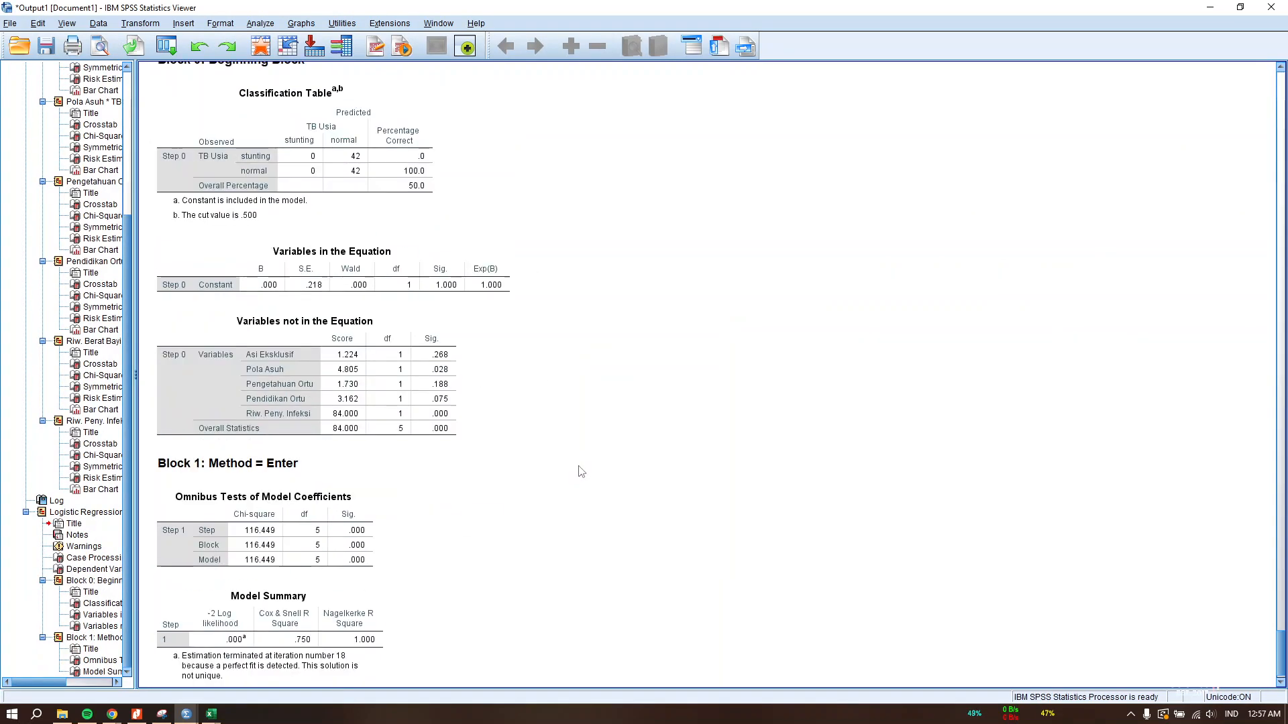
scroll(590, 415, down, 1)
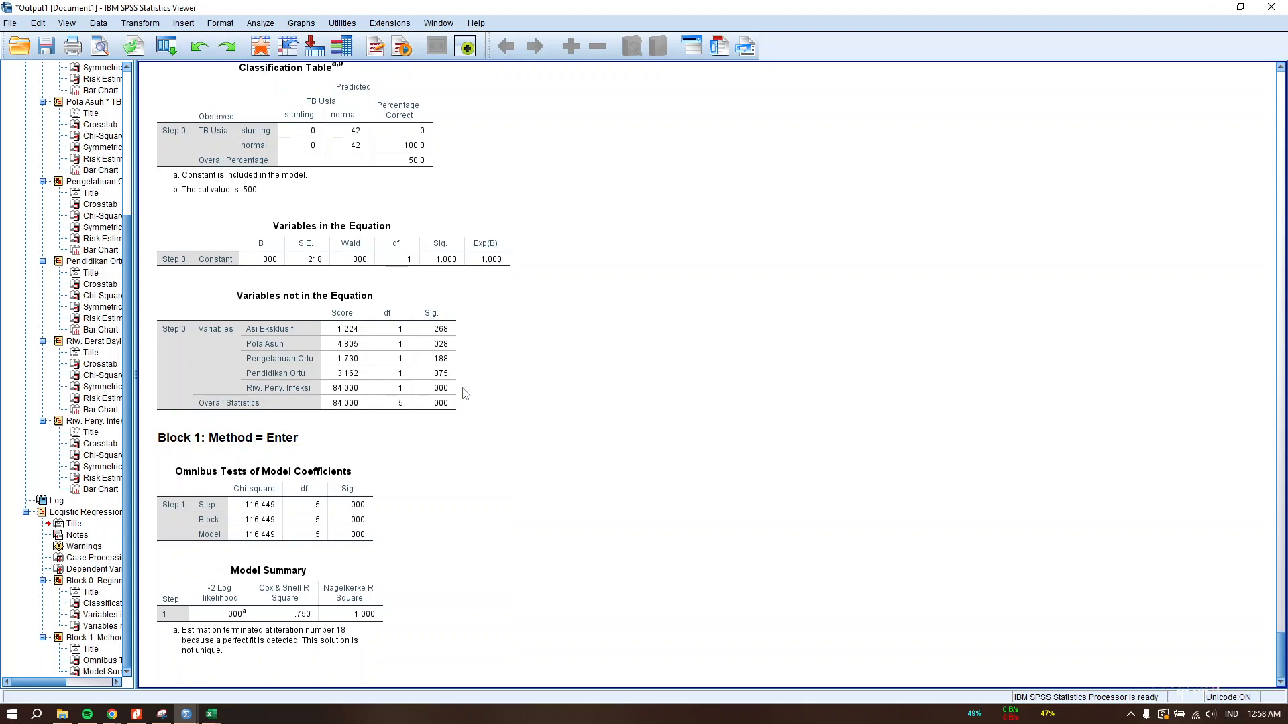
click(281, 595)
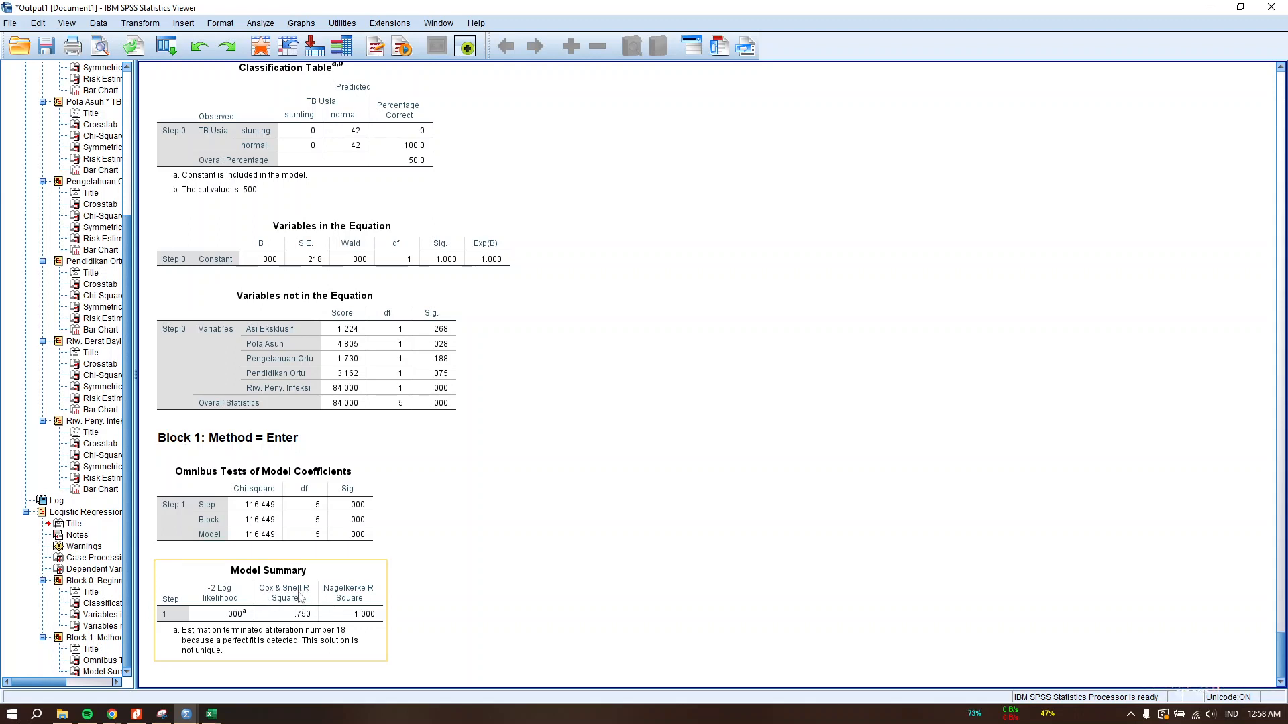
click(397, 562)
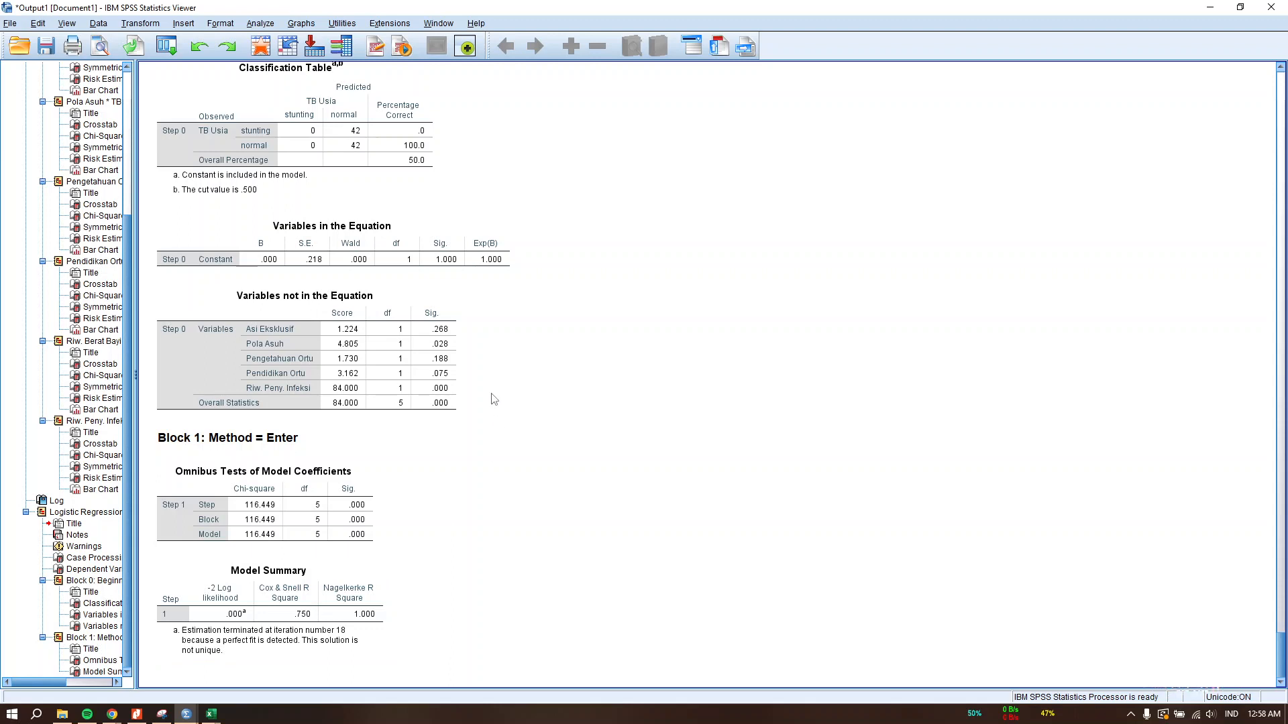
click(459, 329)
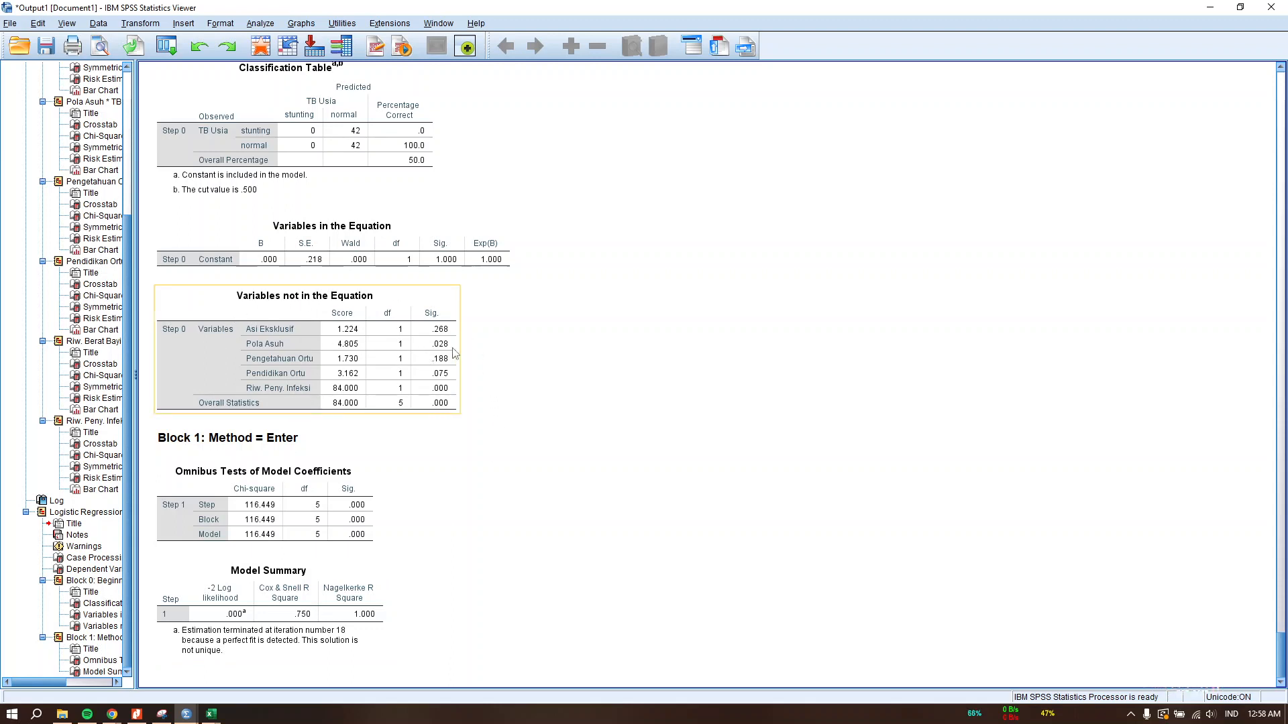
Switch to the Client 0909 workbook in Excel and widen columns J and K so the regression summary labels fit
click(493, 349)
click(440, 354)
click(212, 715)
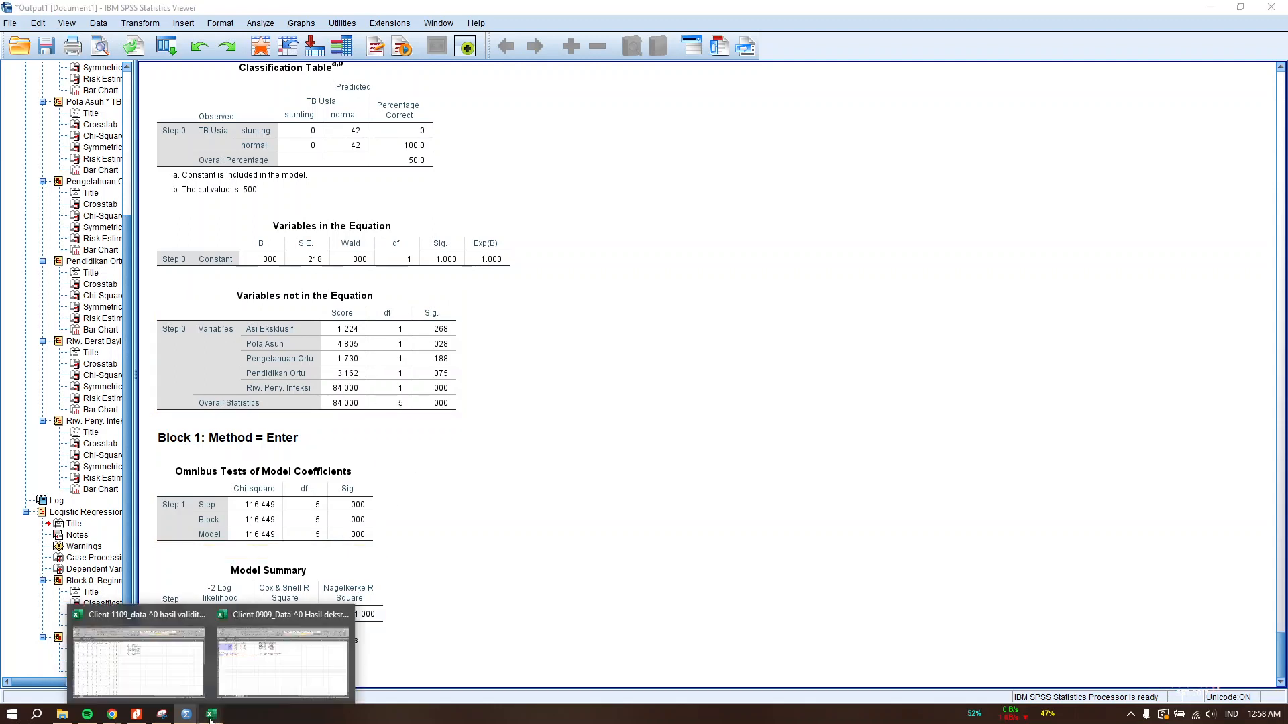
click(275, 673)
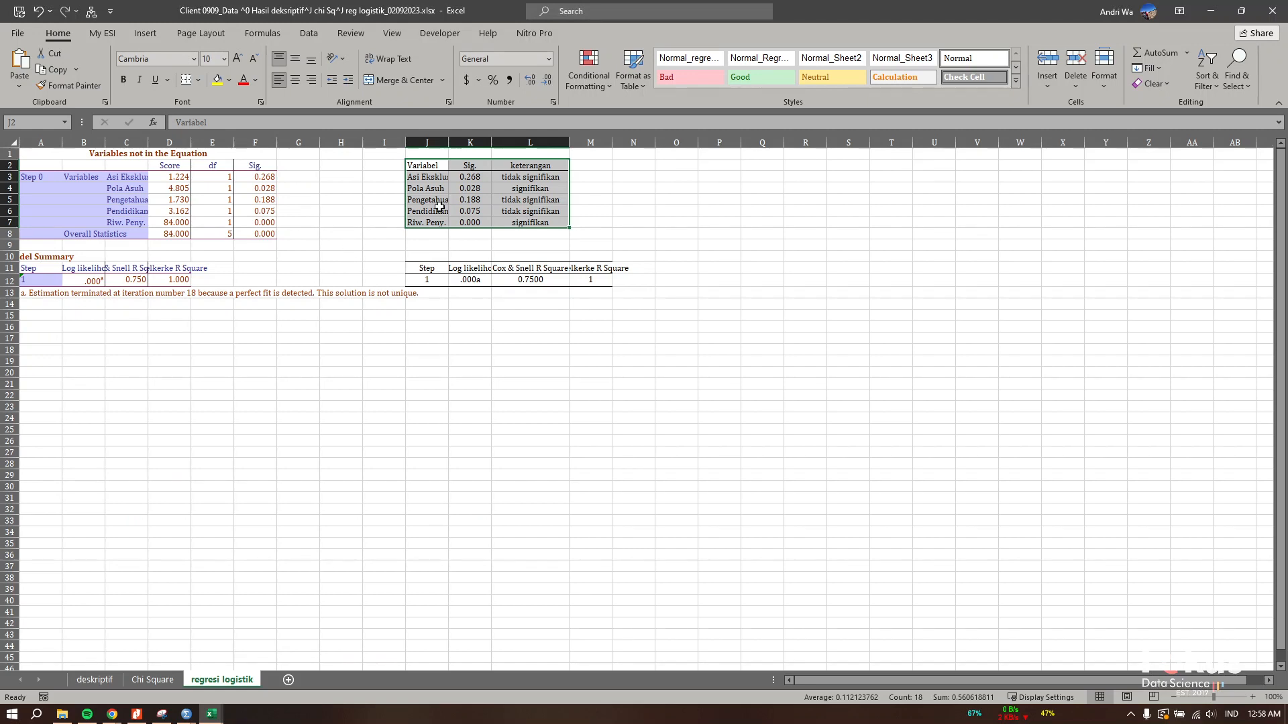
mouse_move(490, 139)
mouse_down()
mouse_move(515, 140)
mouse_move(494, 149)
mouse_up()
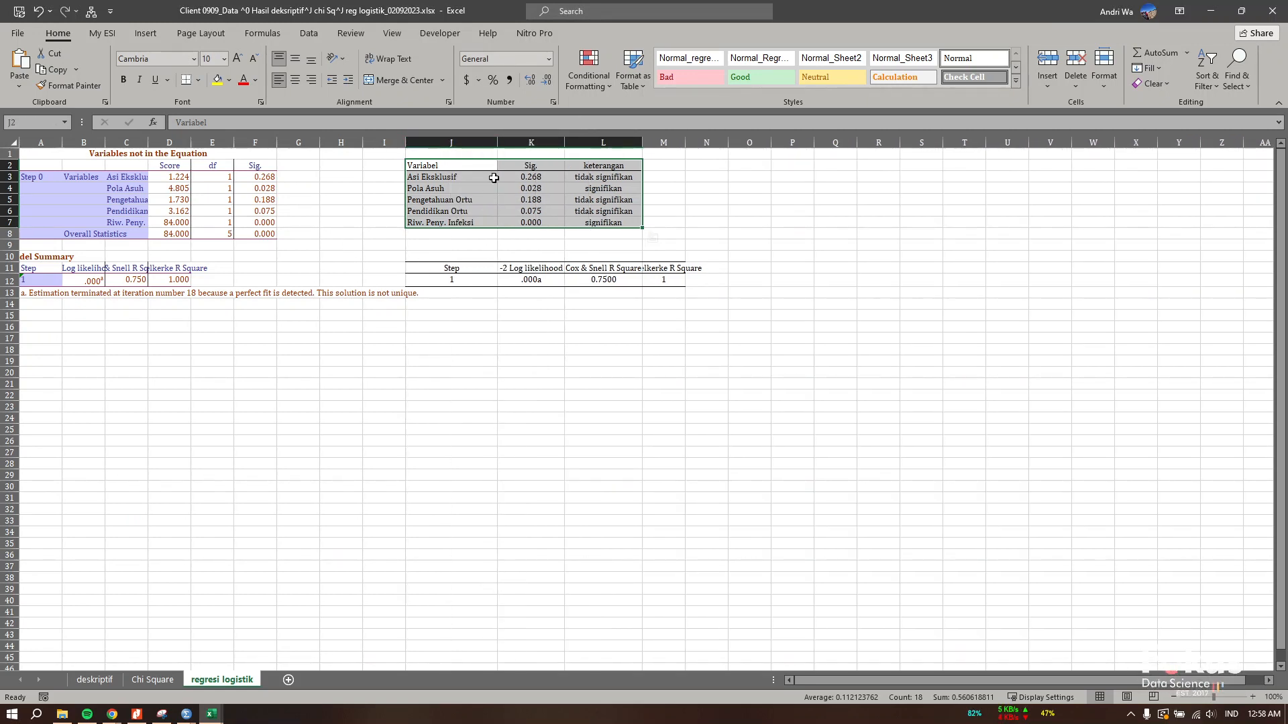
Examine the five factors in the Variabel column and the Model Summary table on the regresi logistik sheet
drag(433, 177, 454, 227)
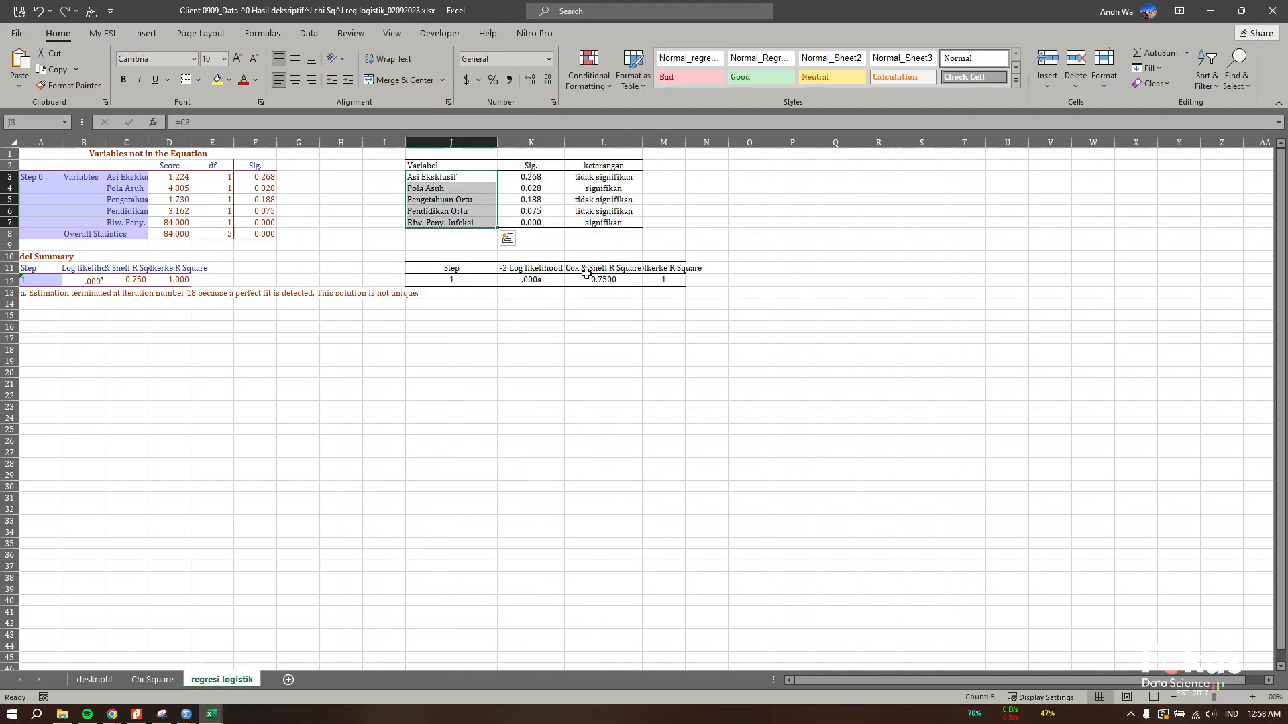
click(570, 312)
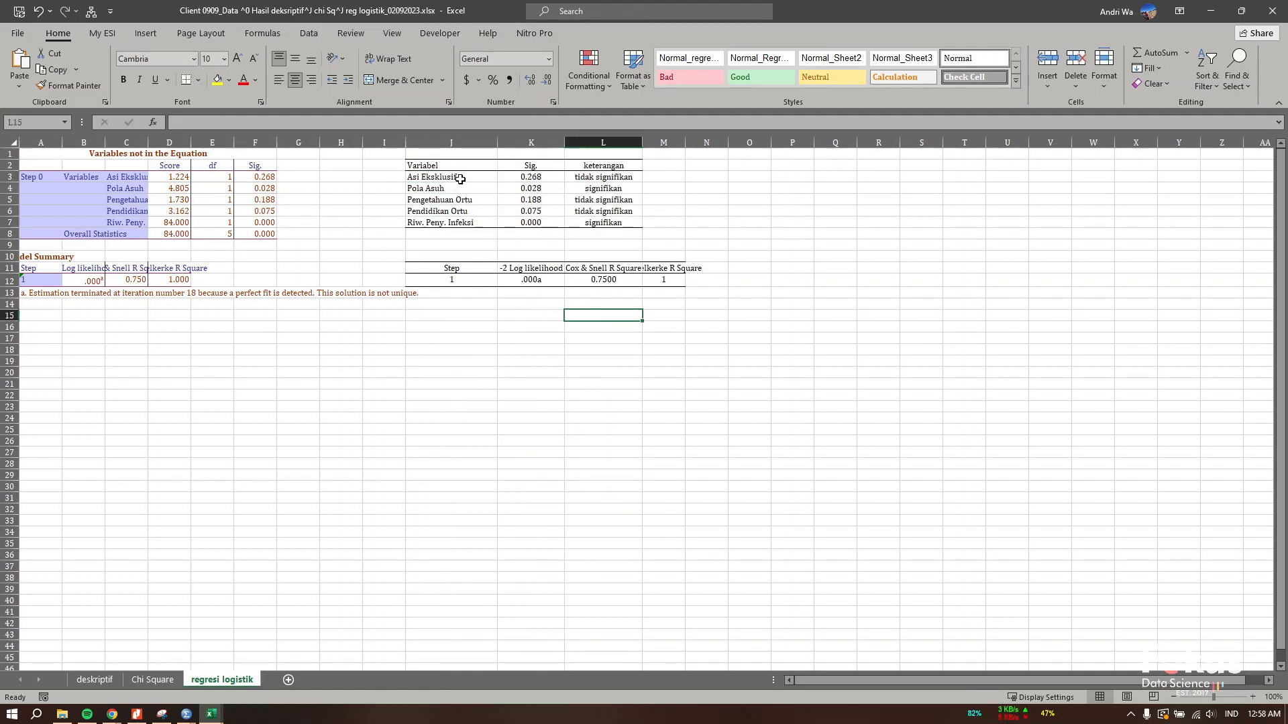
drag(460, 179, 470, 222)
click(607, 280)
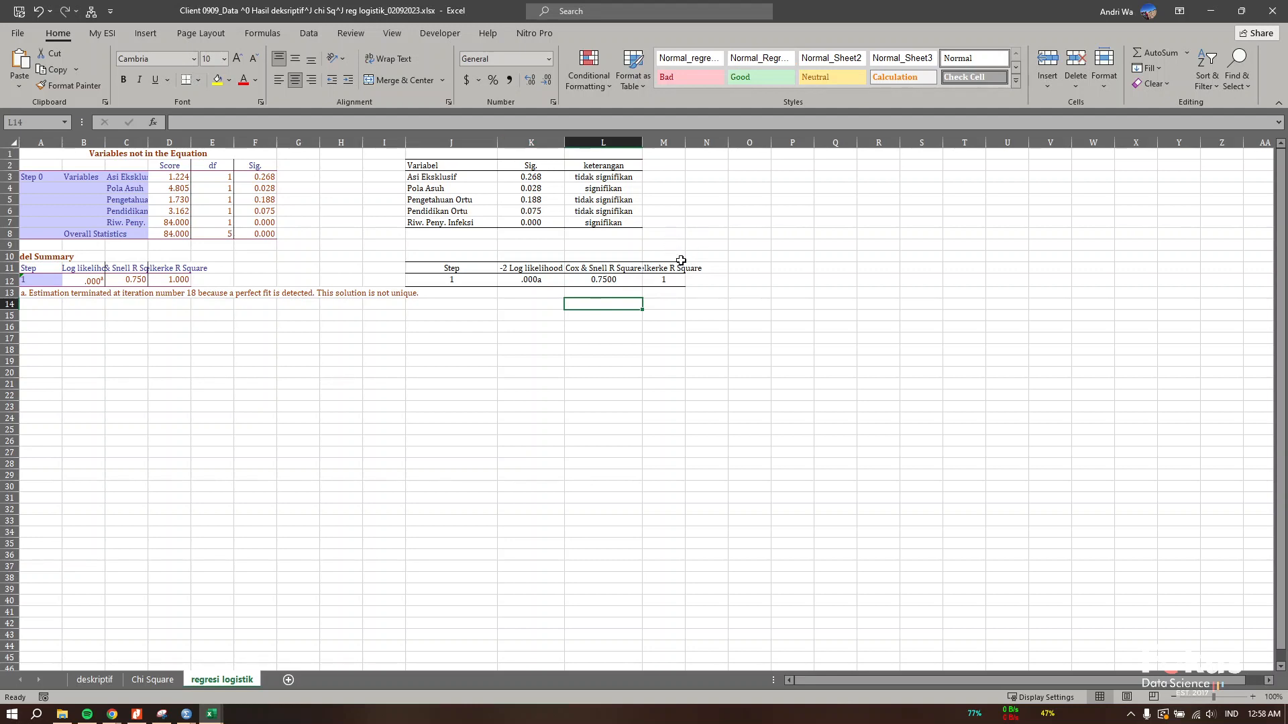
drag(745, 258, 746, 264)
click(739, 281)
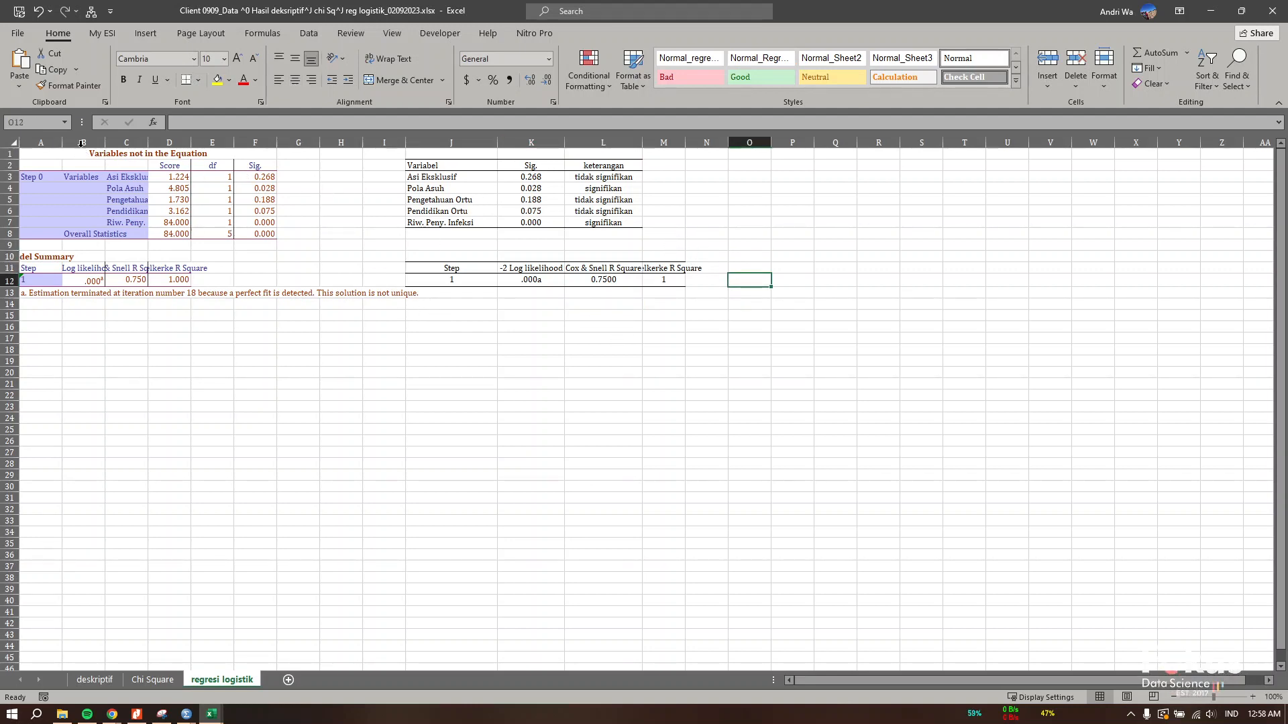
Compare the Variables not in the Equation table with the Pola Asuh and Riw. Peny. Infeksi rows of the summary table
drag(84, 154, 225, 233)
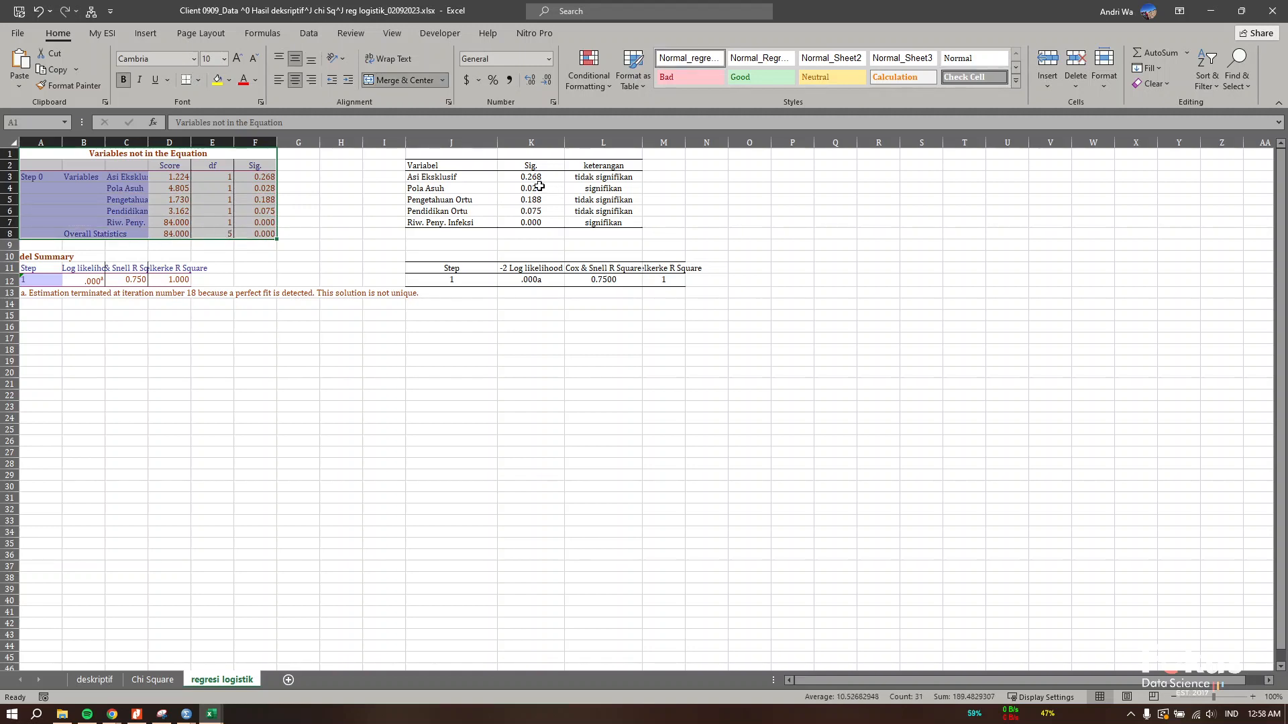
drag(436, 188, 624, 190)
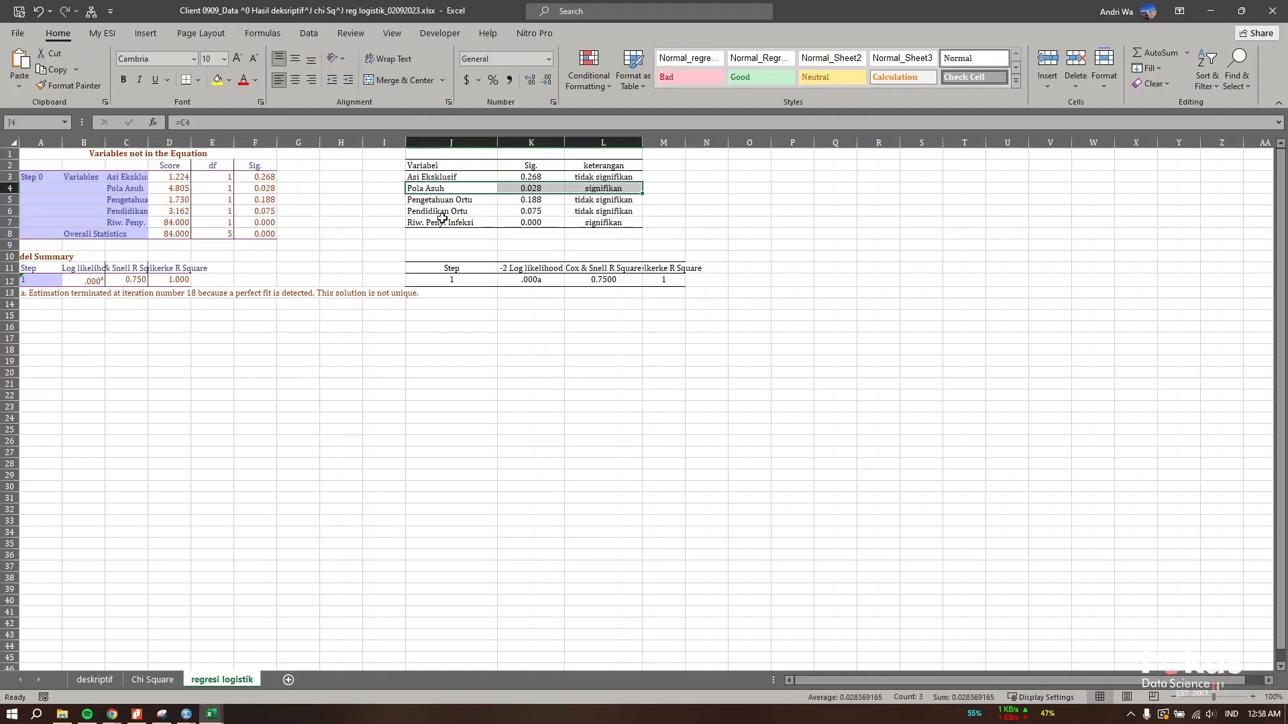
click(517, 244)
drag(433, 189, 613, 195)
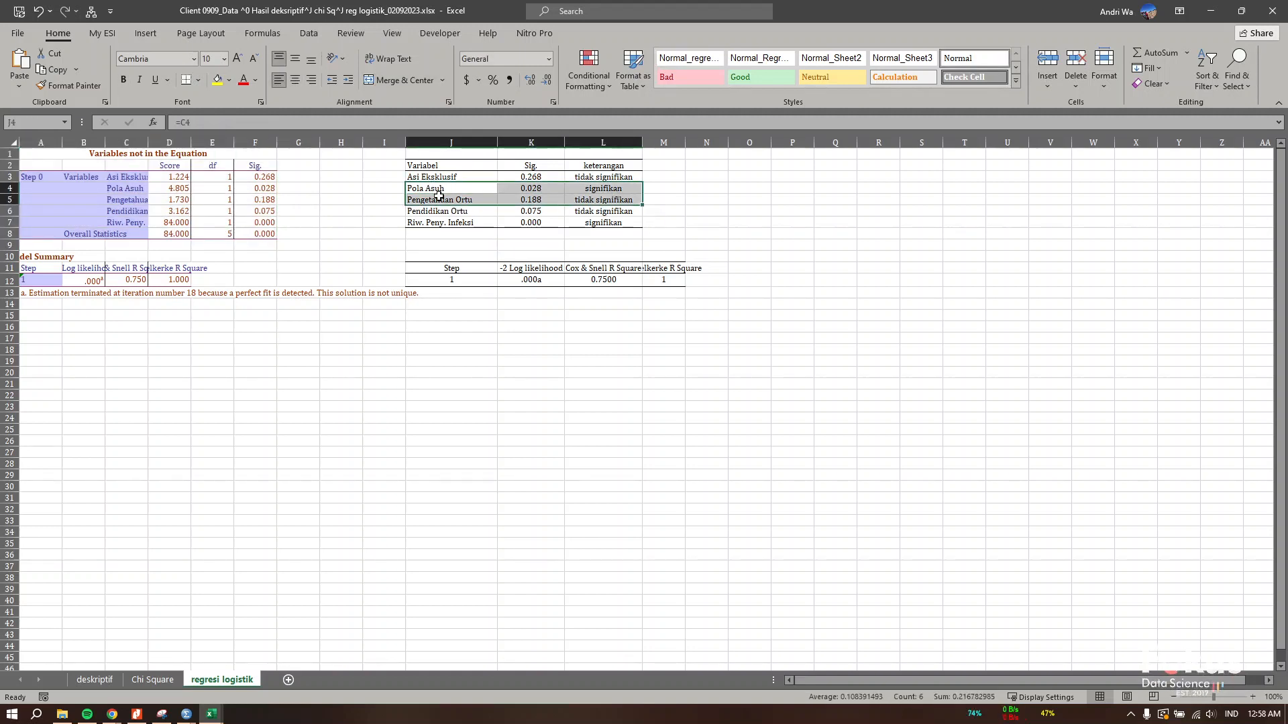
drag(437, 187, 632, 186)
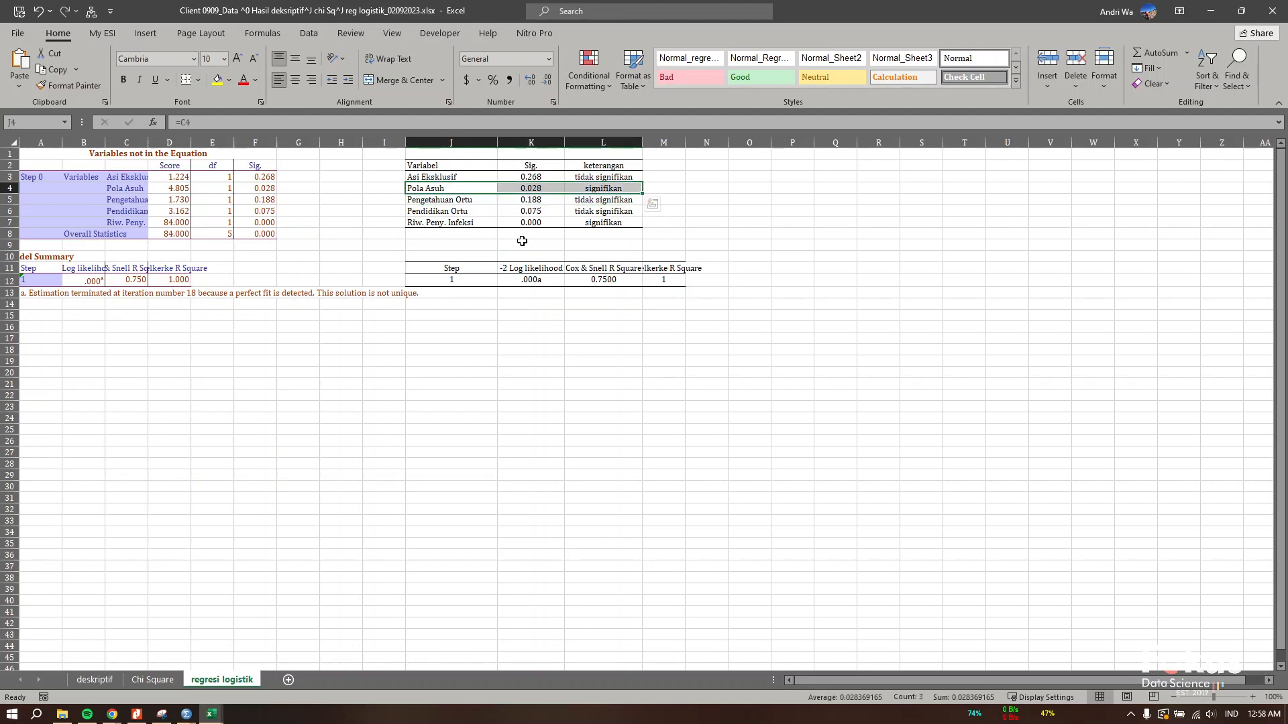
click(515, 246)
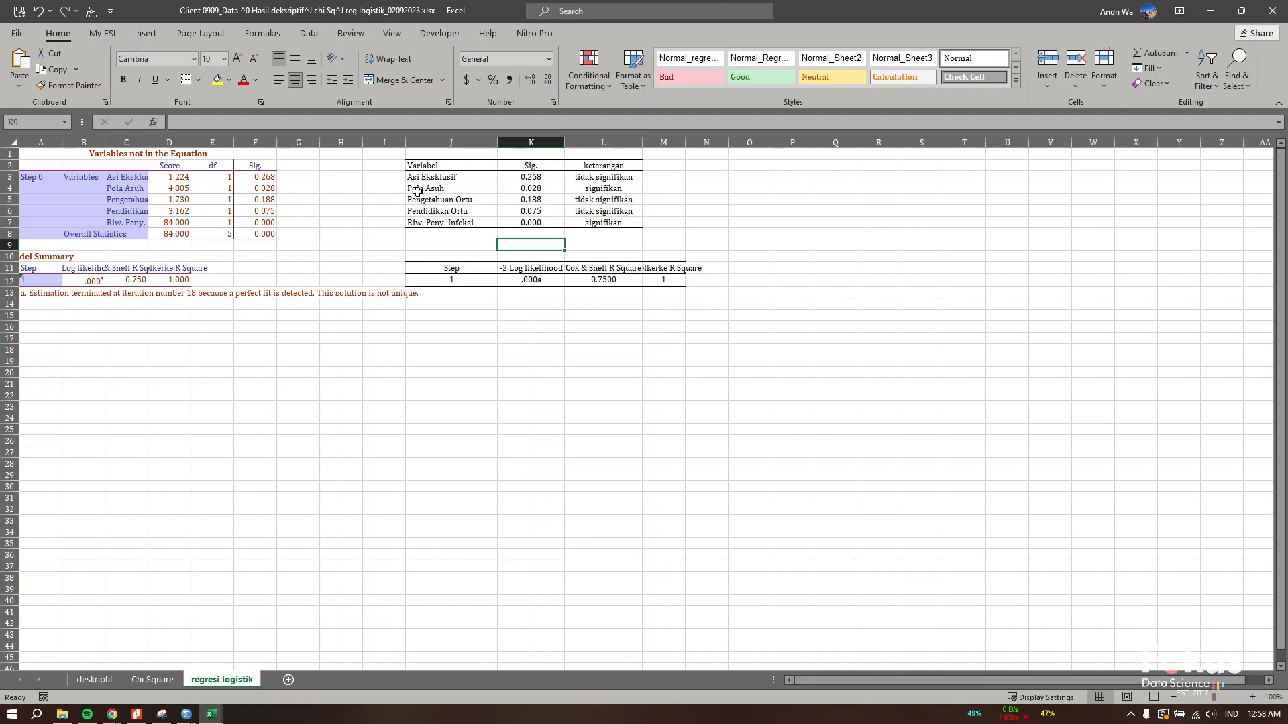
drag(417, 192, 605, 192)
drag(417, 224, 620, 221)
click(479, 242)
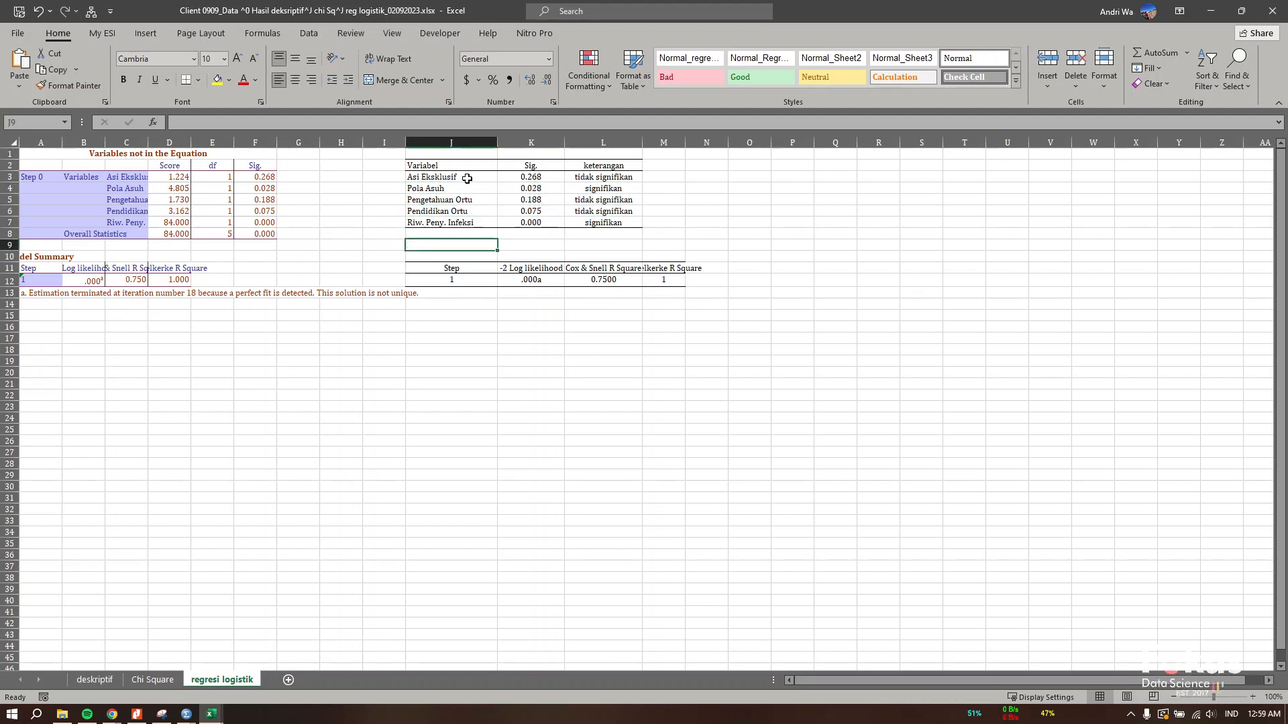
Examine the Sig. values of the Variables not in the Equation table alongside the keterangan column
drag(267, 176, 271, 233)
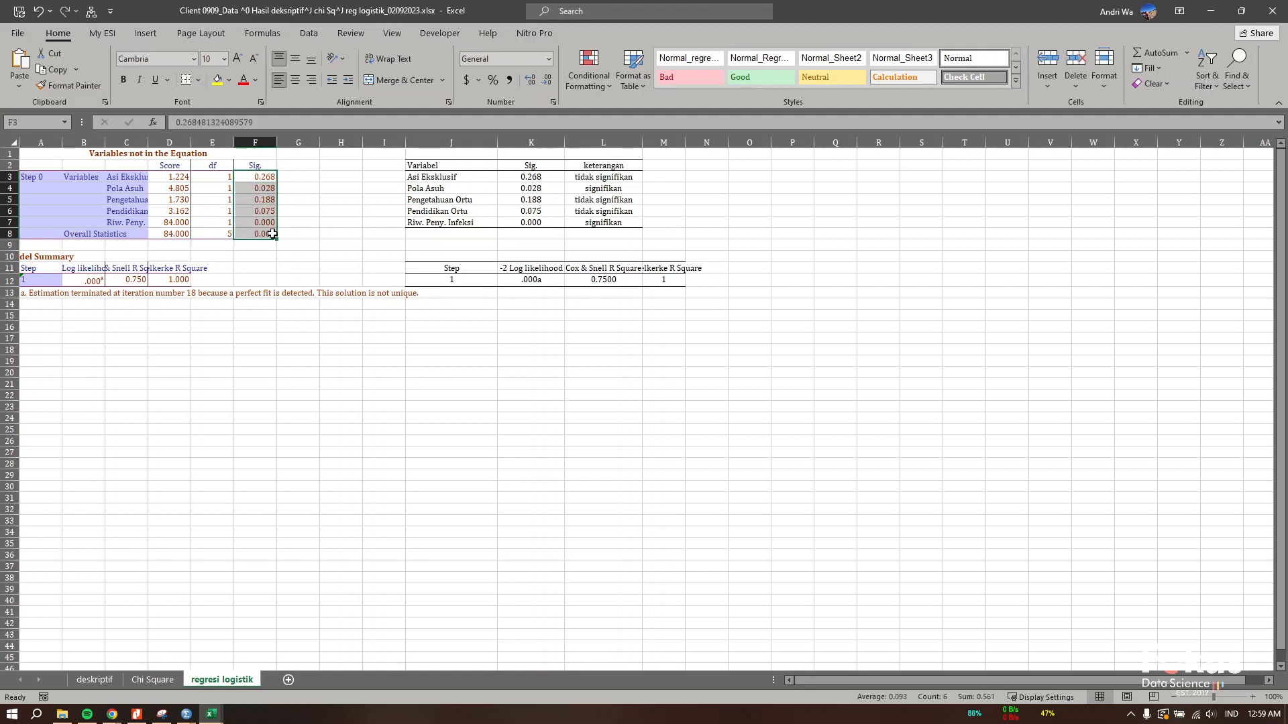
key(ctrl+v)
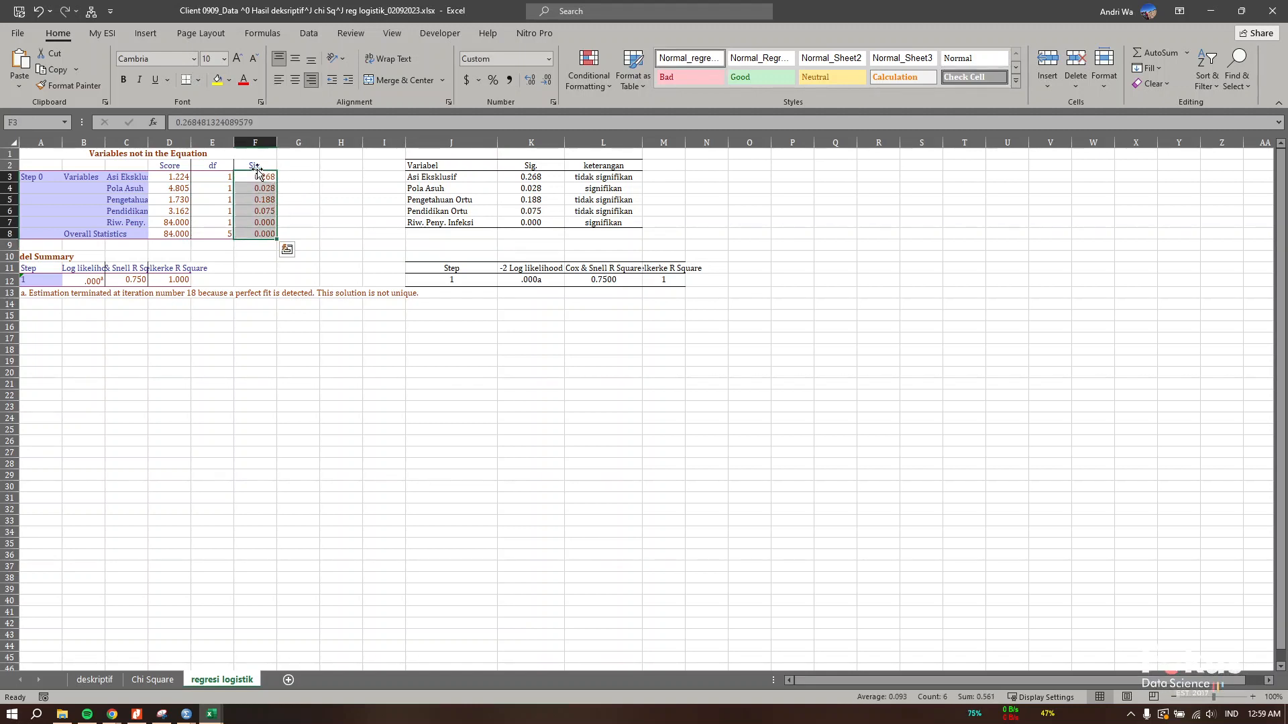
drag(257, 166, 266, 236)
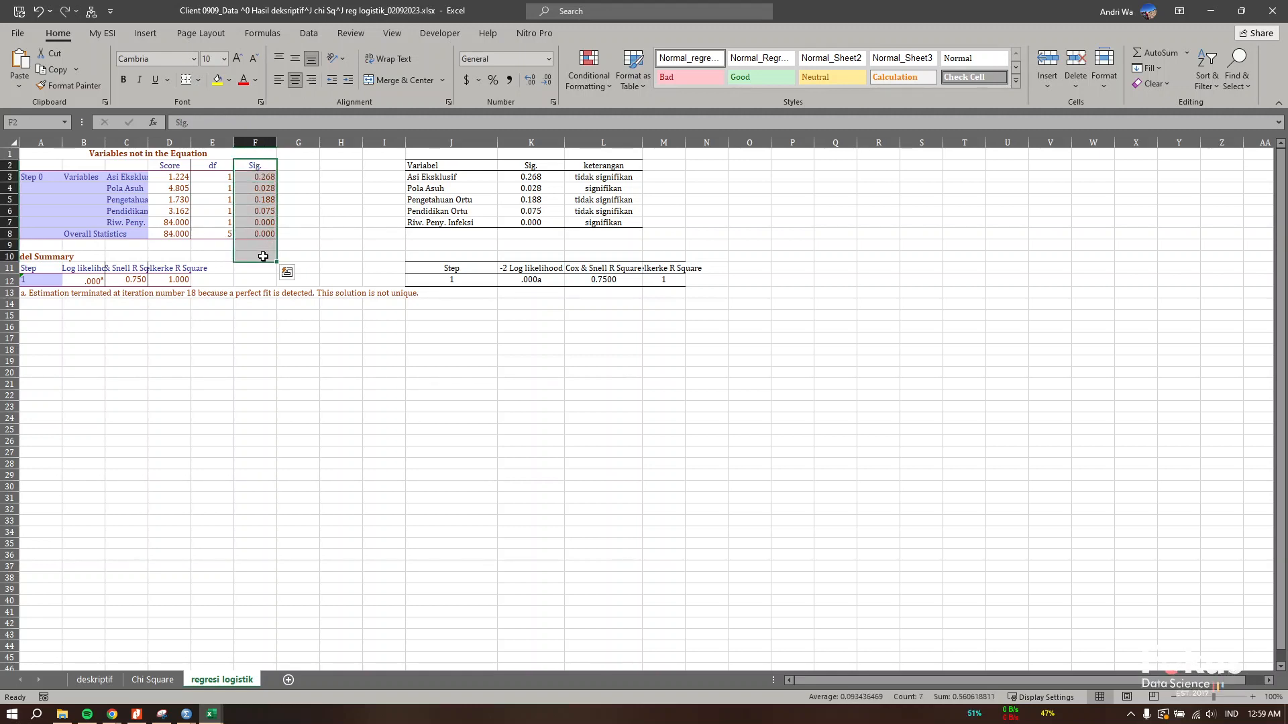
click(269, 177)
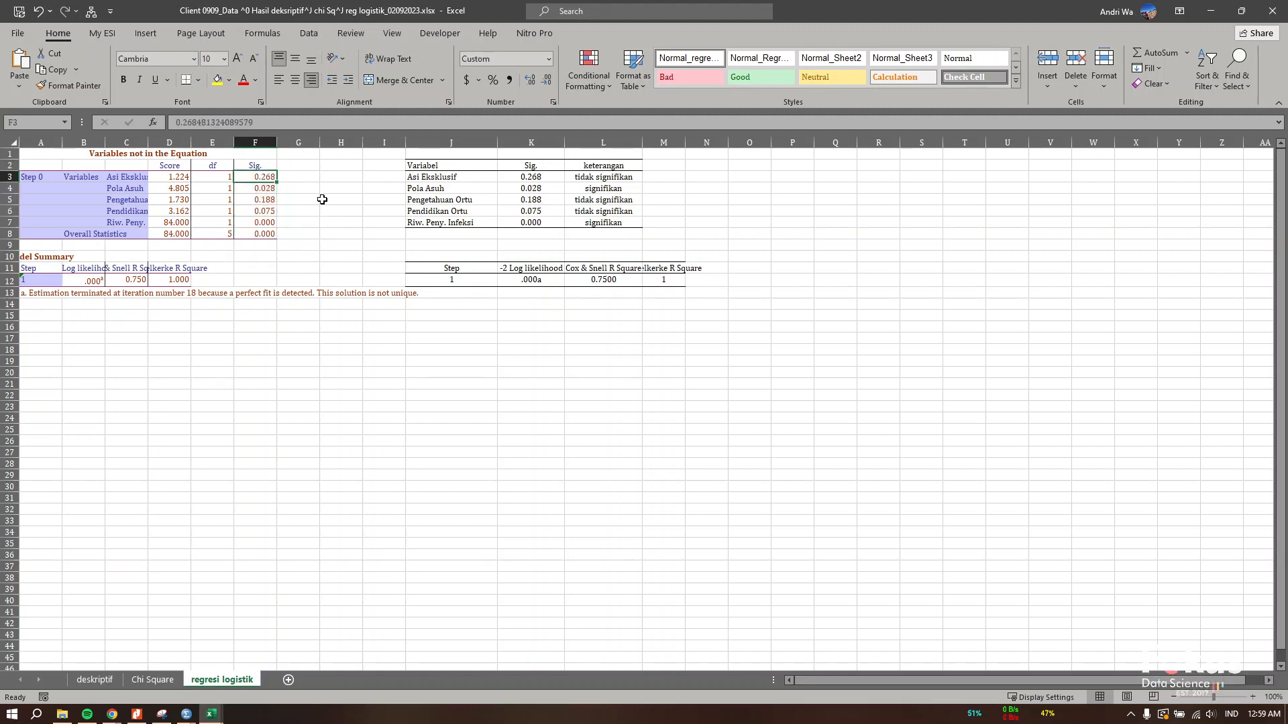
drag(620, 154, 622, 249)
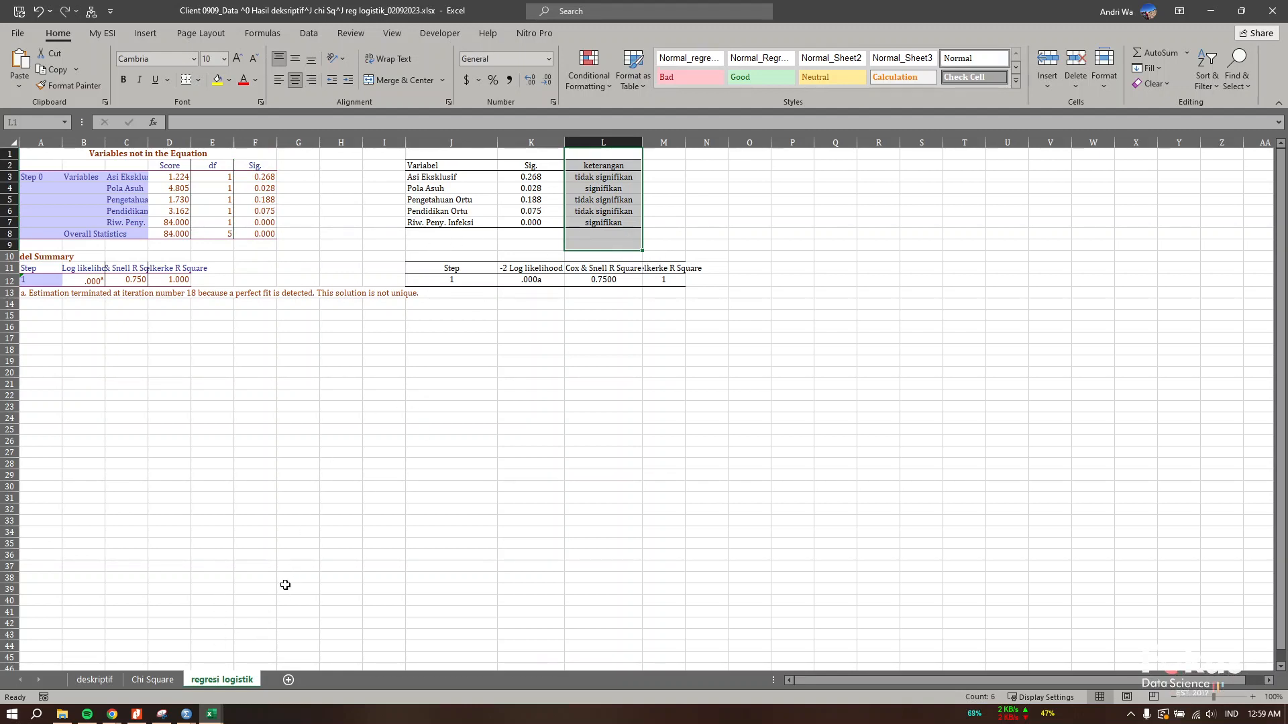
Switch to the SPSS Data Editor and look through the total score values in the TS column
mouse_move(187, 714)
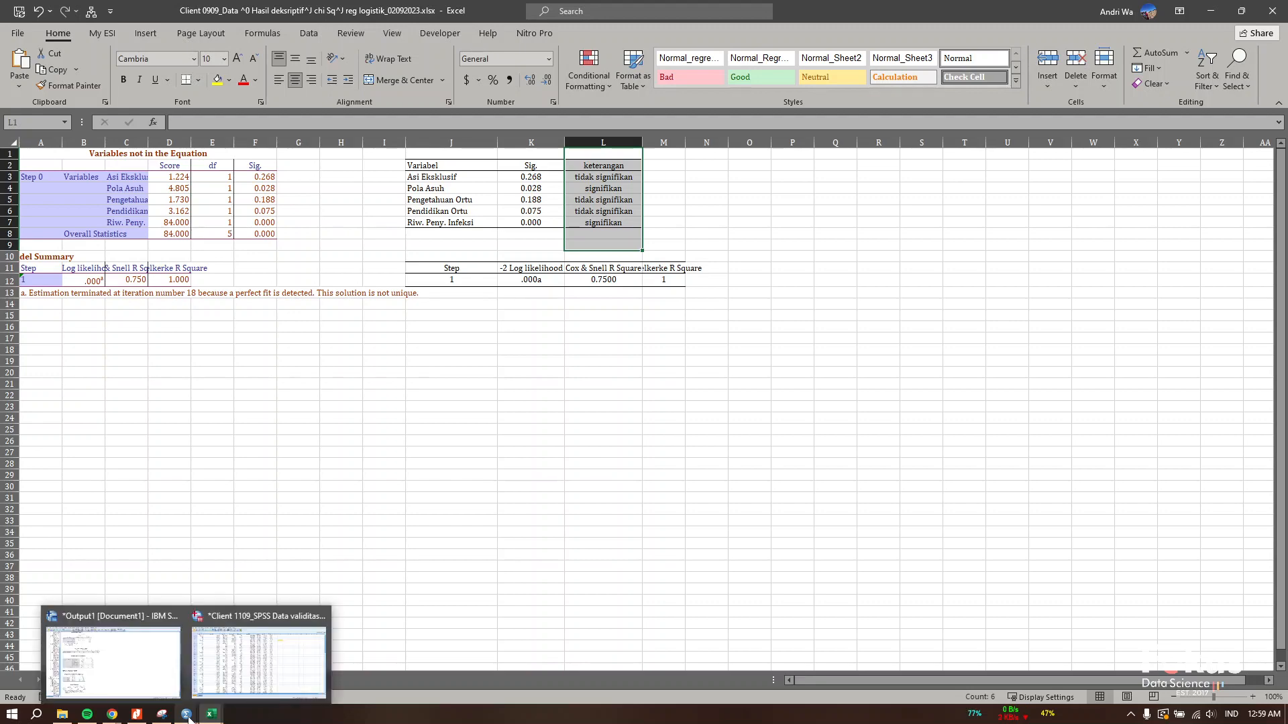
click(221, 698)
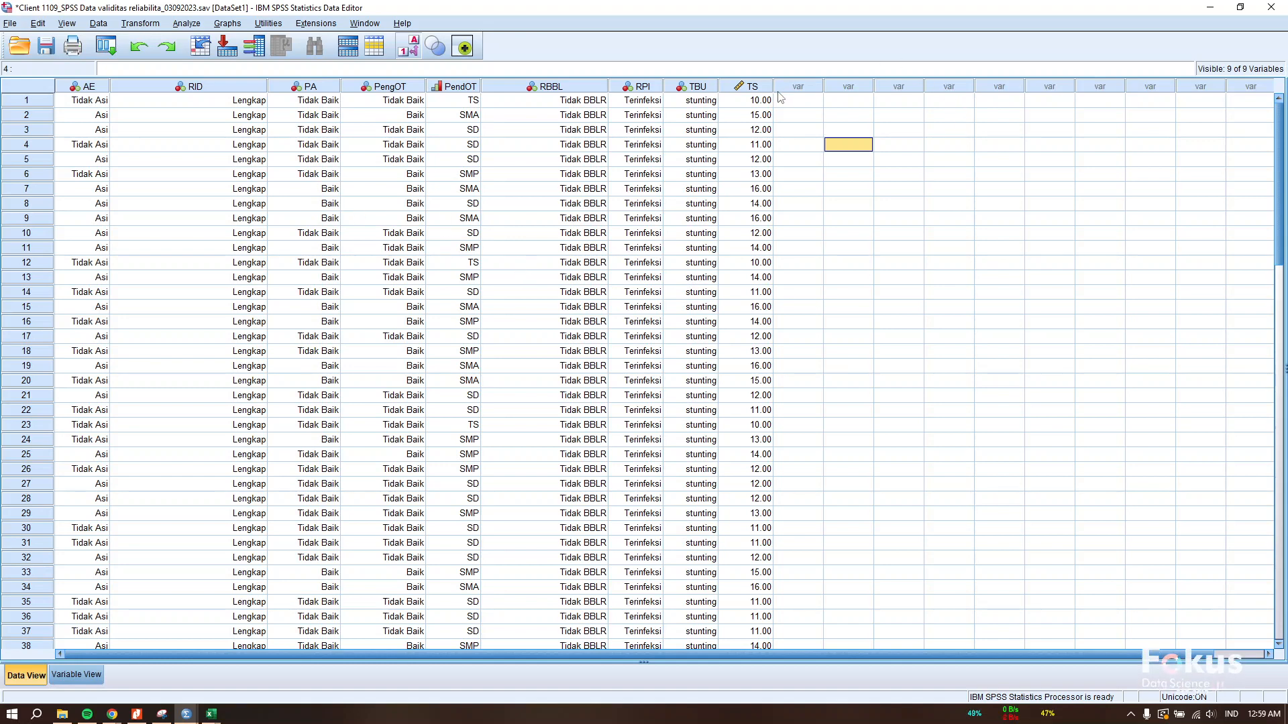
click(757, 88)
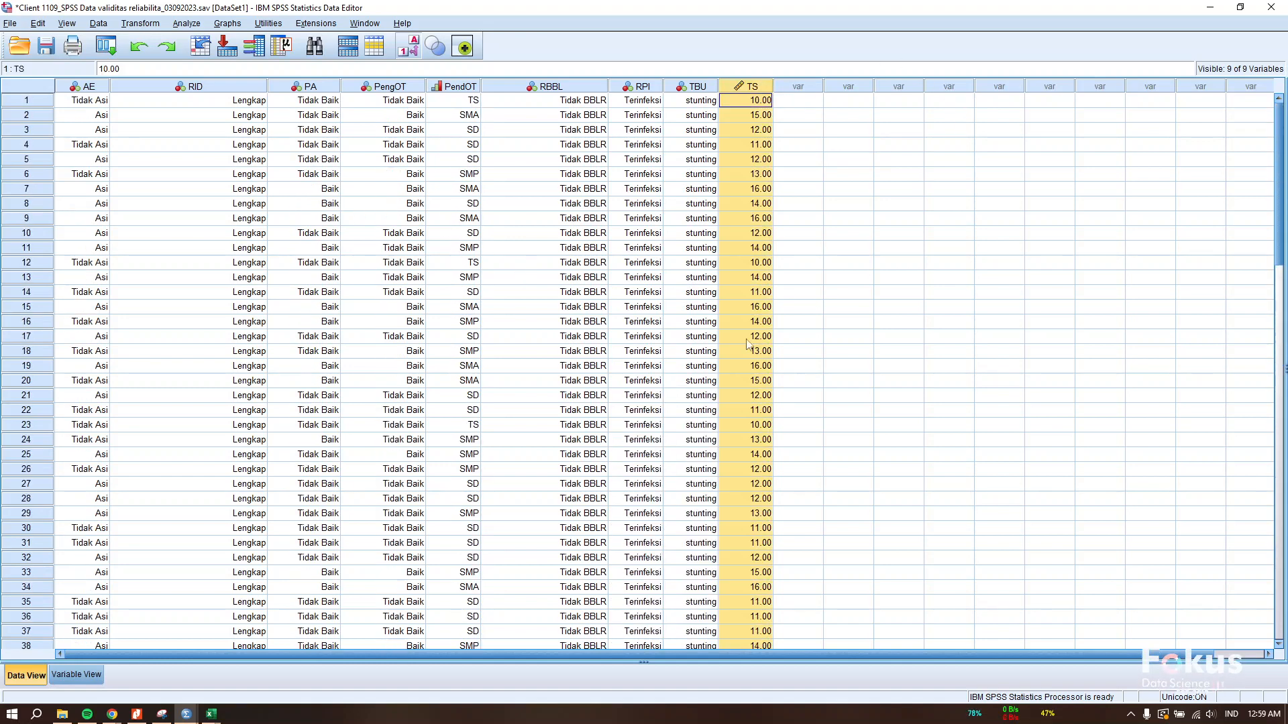
scroll(748, 344, down, 6)
scroll(748, 343, up, 6)
Run a two-tailed Pearson bivariate correlation on all nine variables from Asi Eksklusif through Total Skor
click(192, 25)
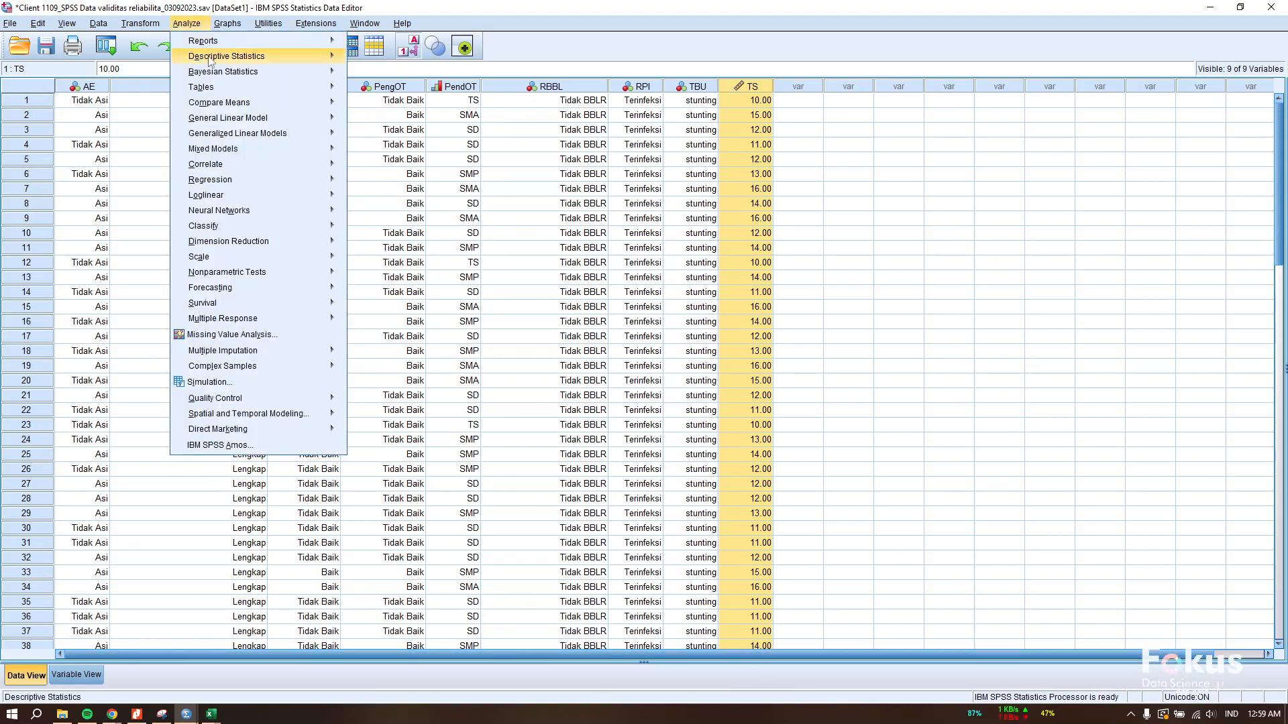
mouse_move(212, 62)
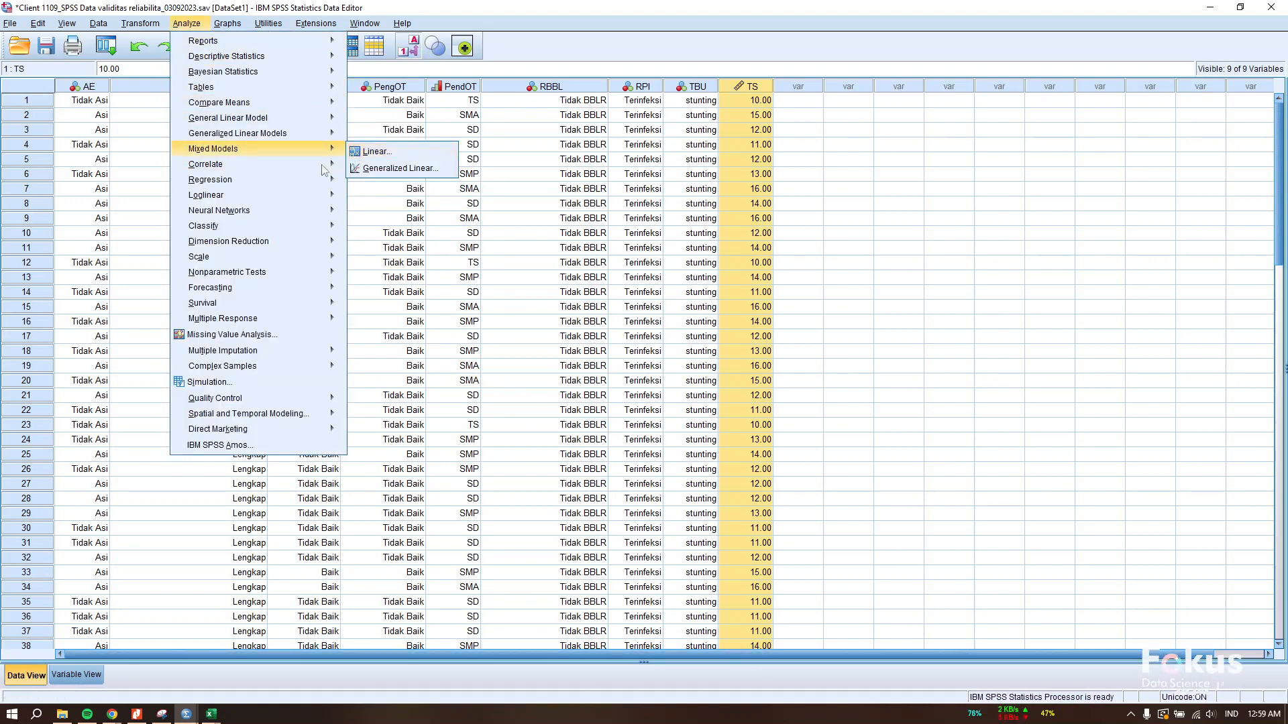
mouse_move(282, 164)
click(391, 167)
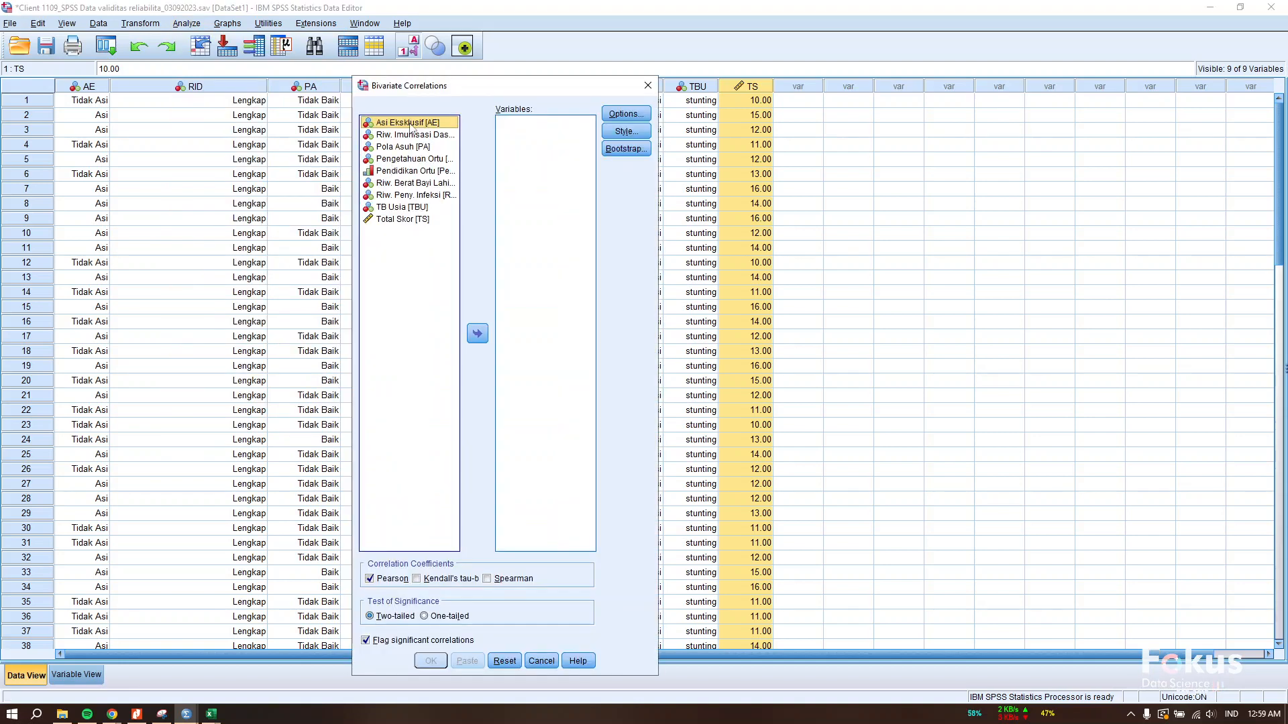
shift+click(413, 221)
click(477, 331)
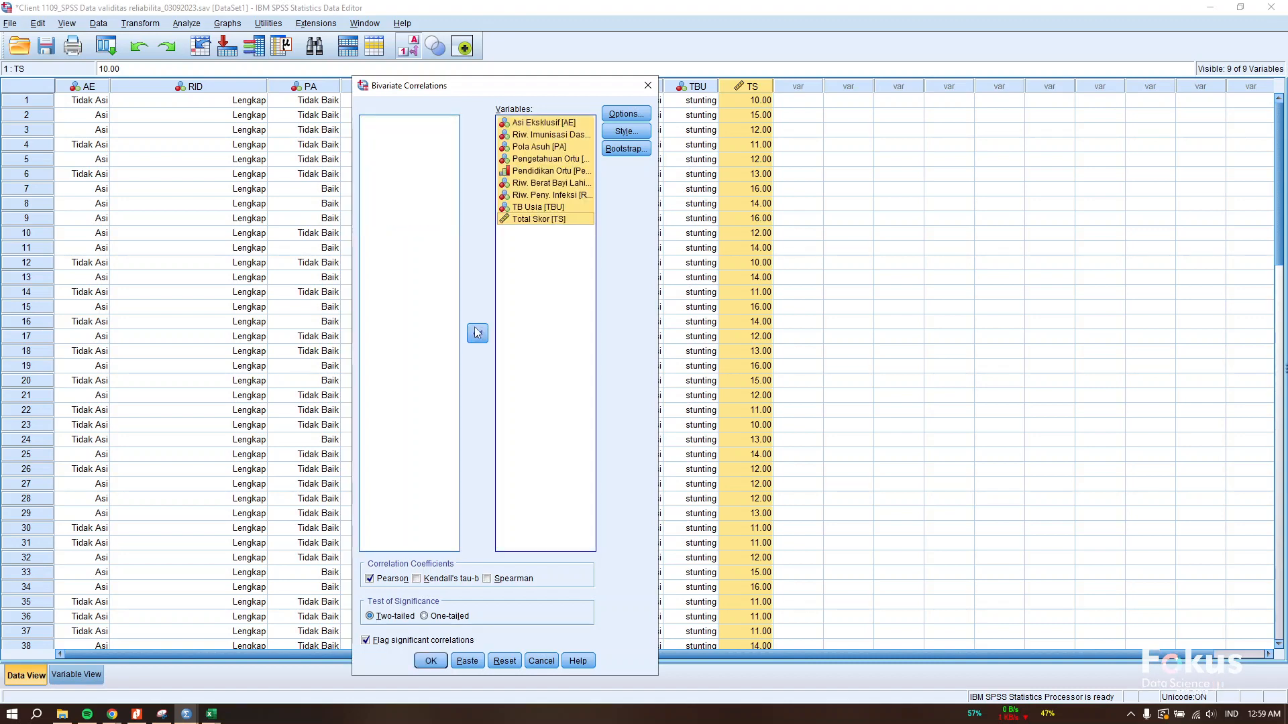
click(431, 663)
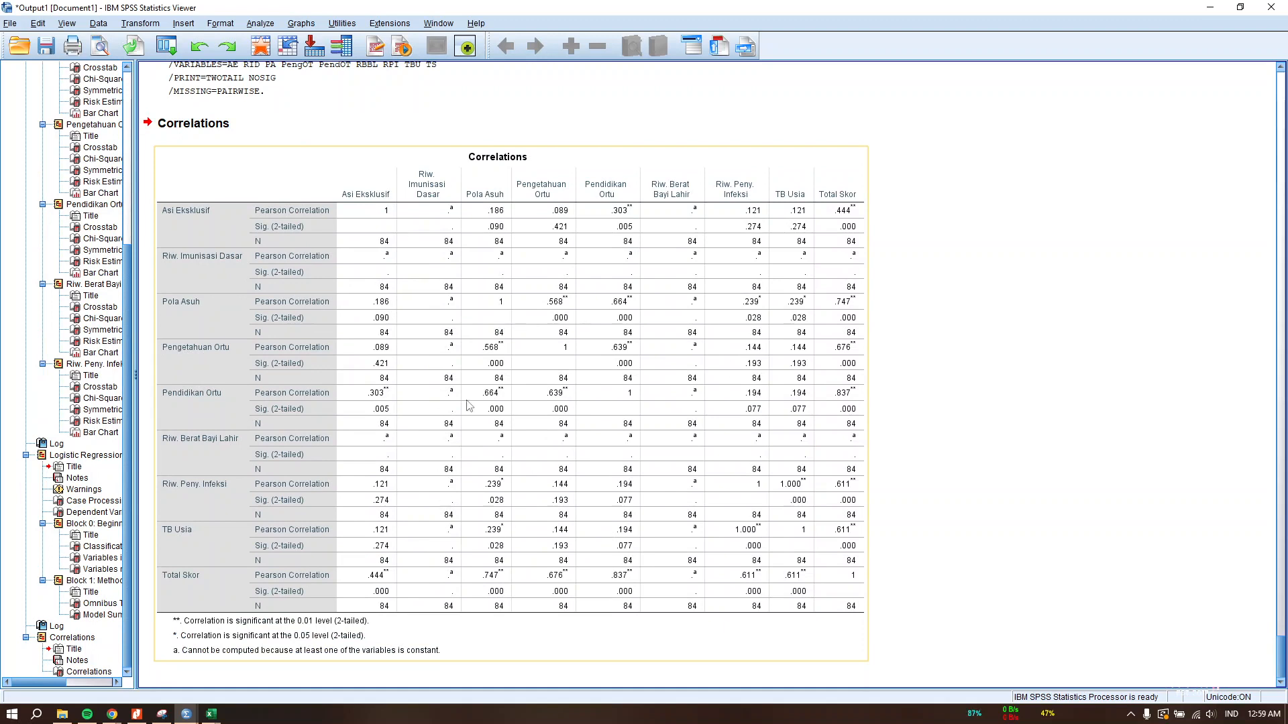
Examine the Correlations output, and view the valisitas relibilitas sheet of the Client 1109 workbook in Excel
click(469, 402)
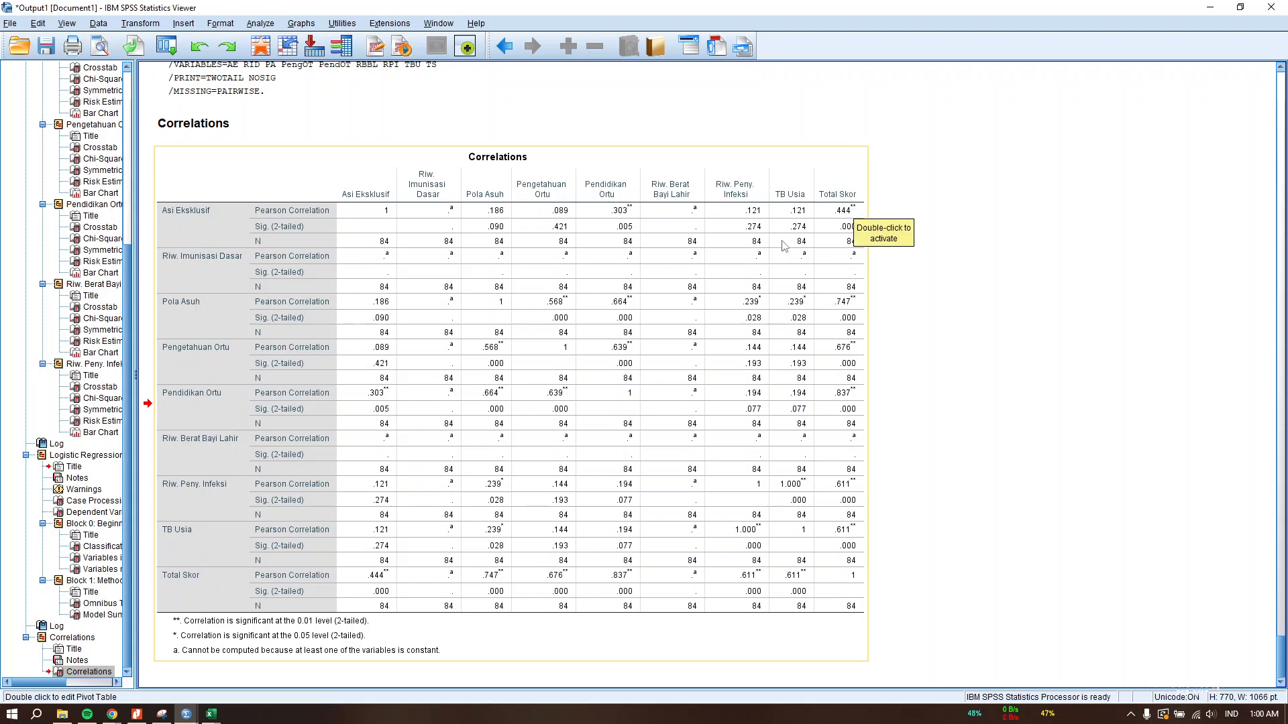
click(1055, 330)
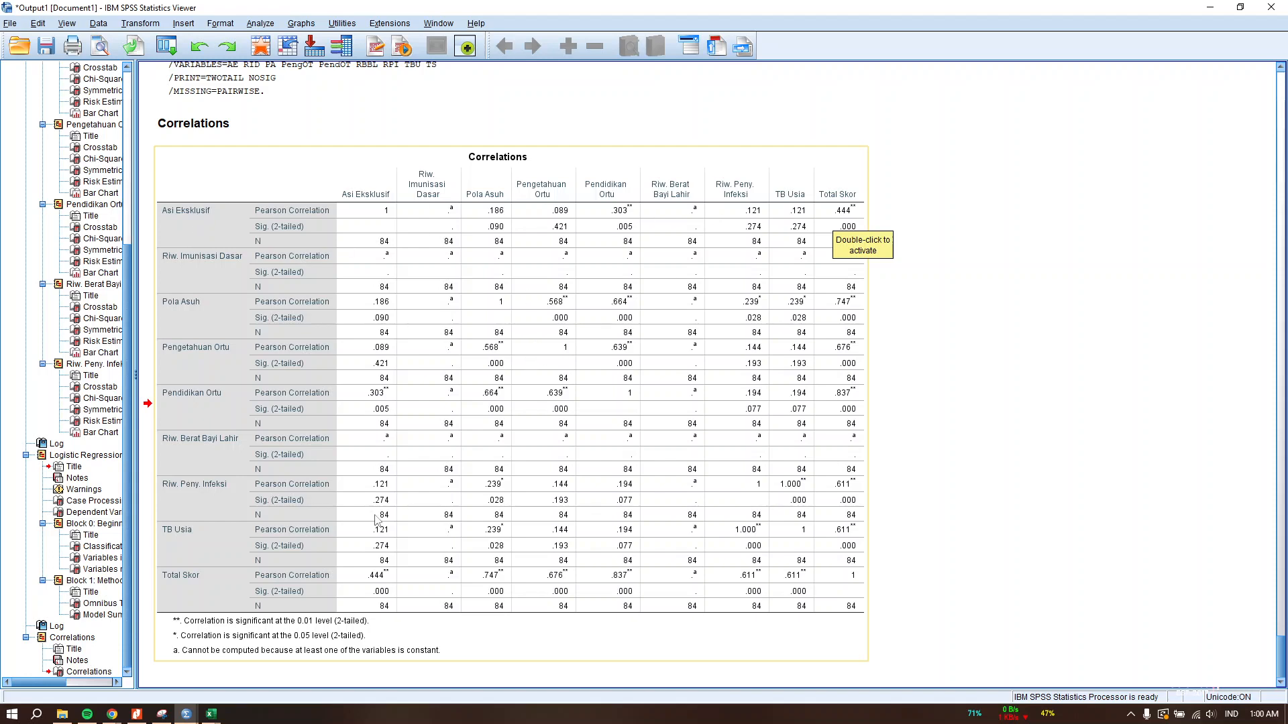
mouse_move(211, 714)
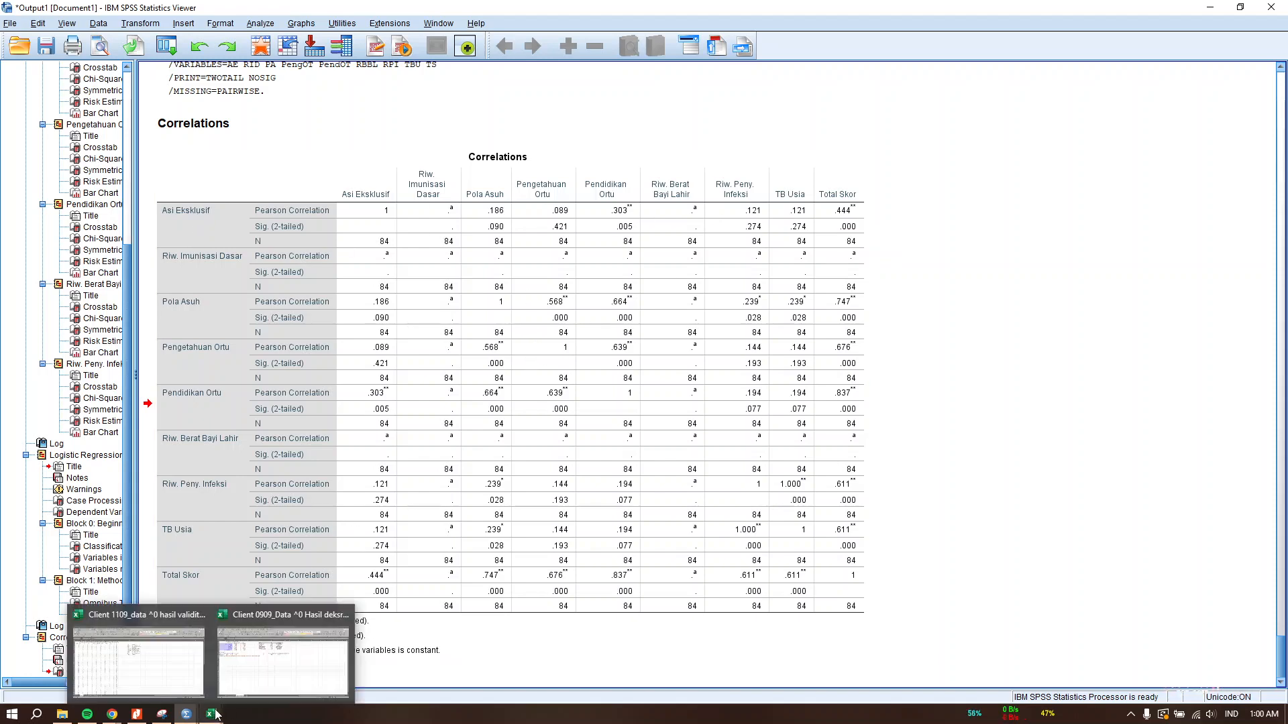
click(181, 678)
click(147, 679)
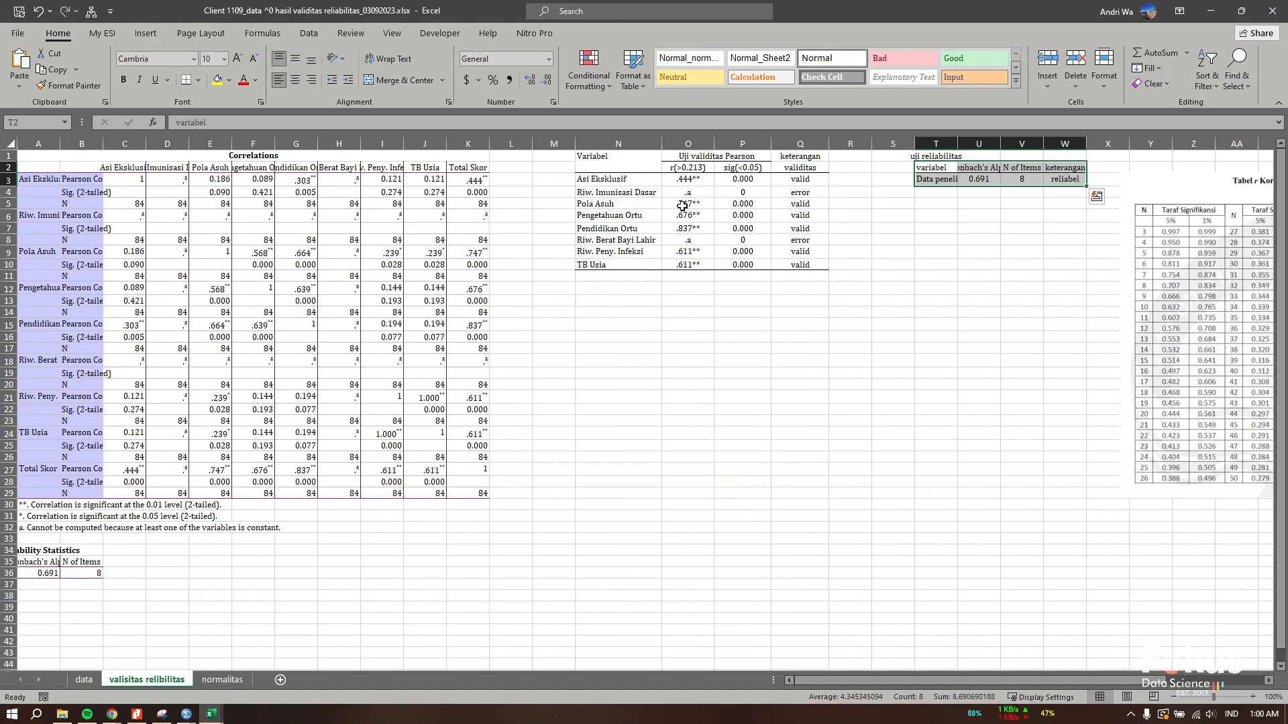
Widen columns N and O of the validity table and compare its r(>0.213) criterion with the Pearson Correlation rows
scroll(632, 287, down, 10)
scroll(630, 282, up, 10)
click(11, 715)
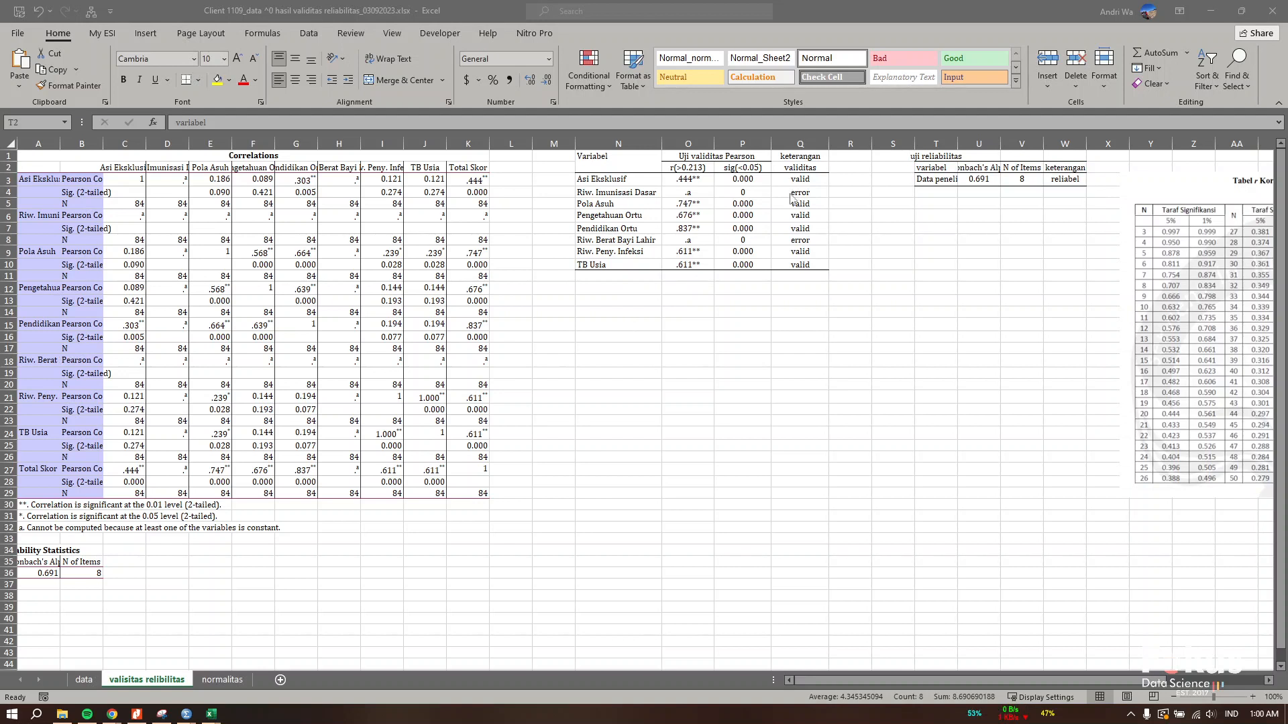
click(832, 225)
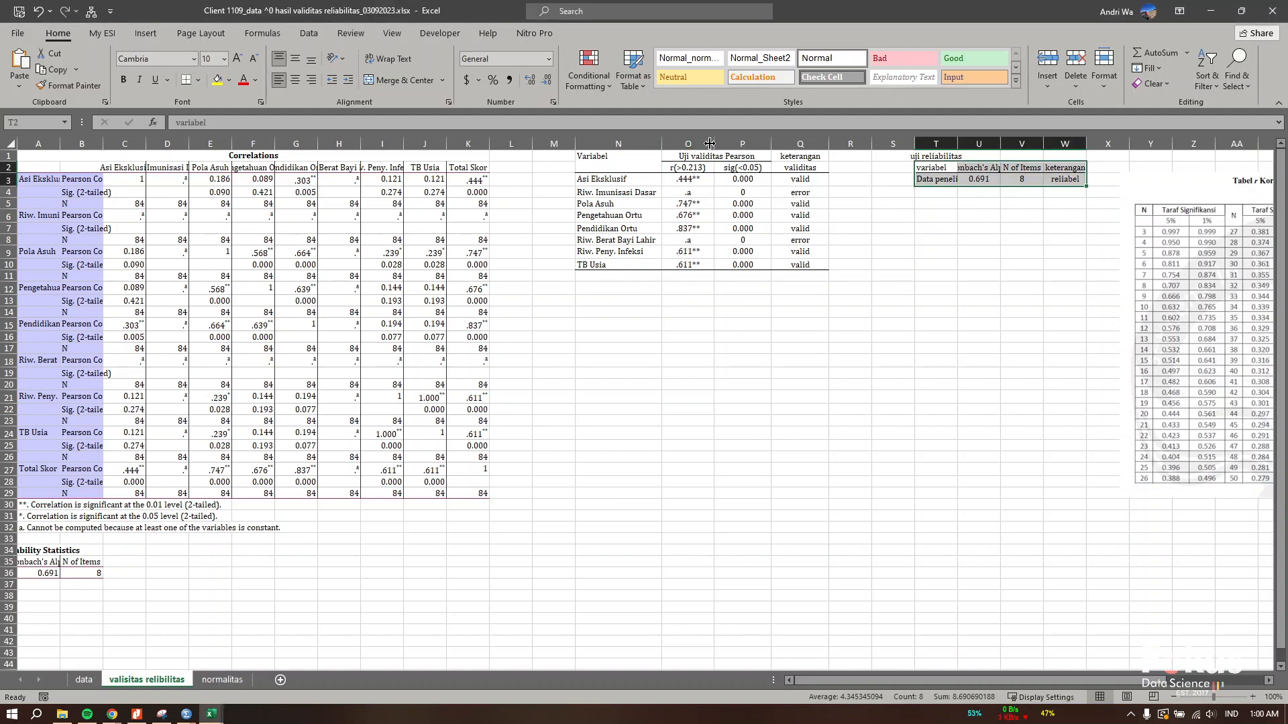
drag(715, 144, 668, 137)
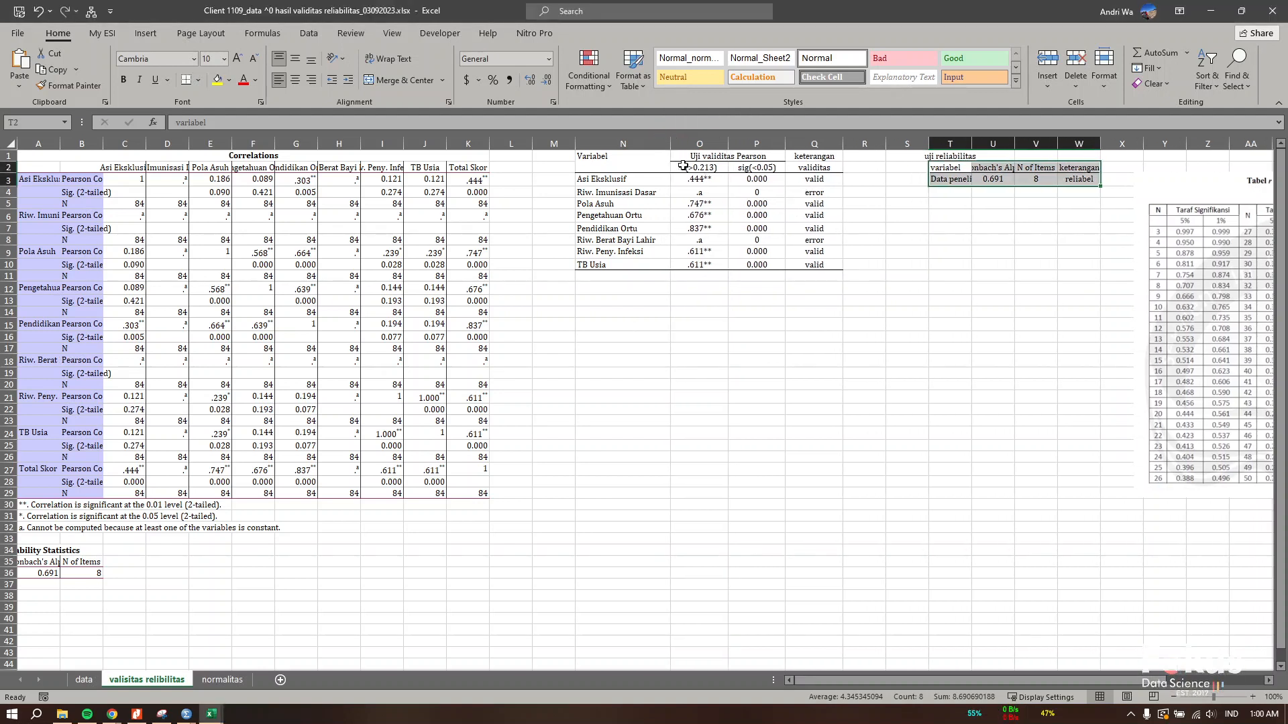
click(700, 167)
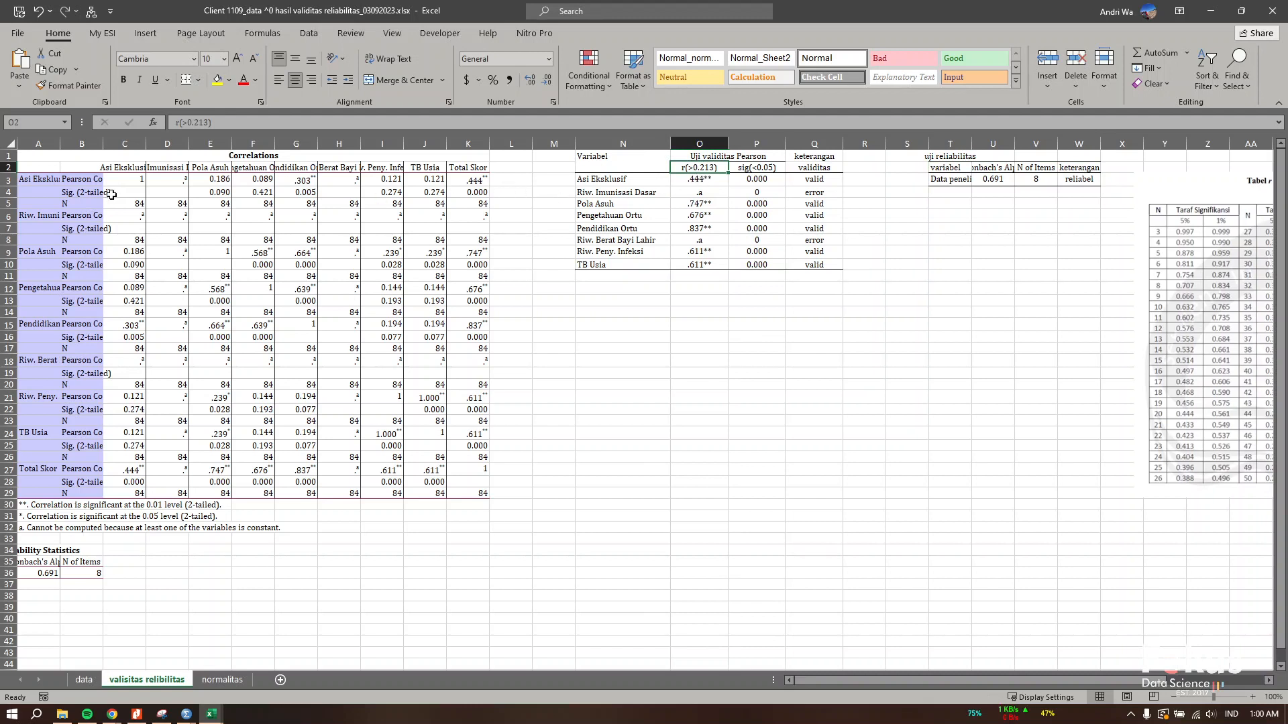
click(75, 182)
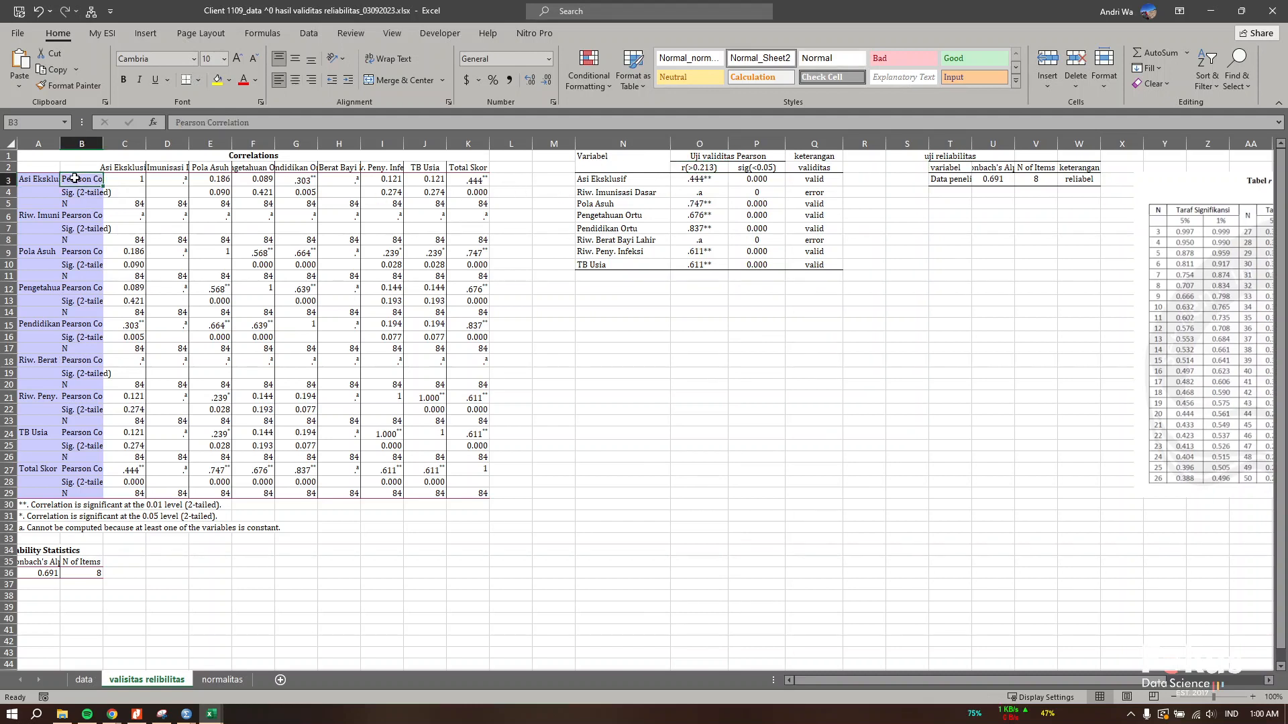
Compare the r(>0.213) and sig(<0.05) columns of the validity table with the Tabel r Korelasi Pearson and the Total Skor correlations
click(714, 169)
drag(718, 173, 765, 183)
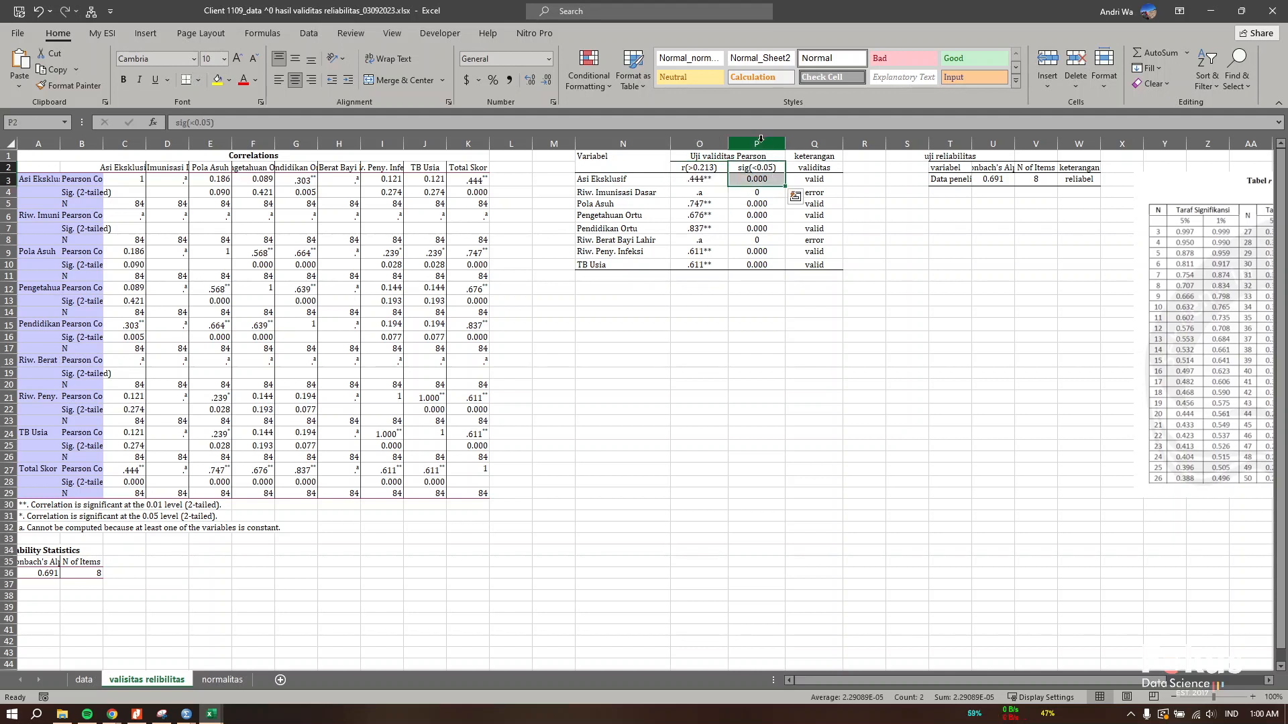
key(ctrl+space)
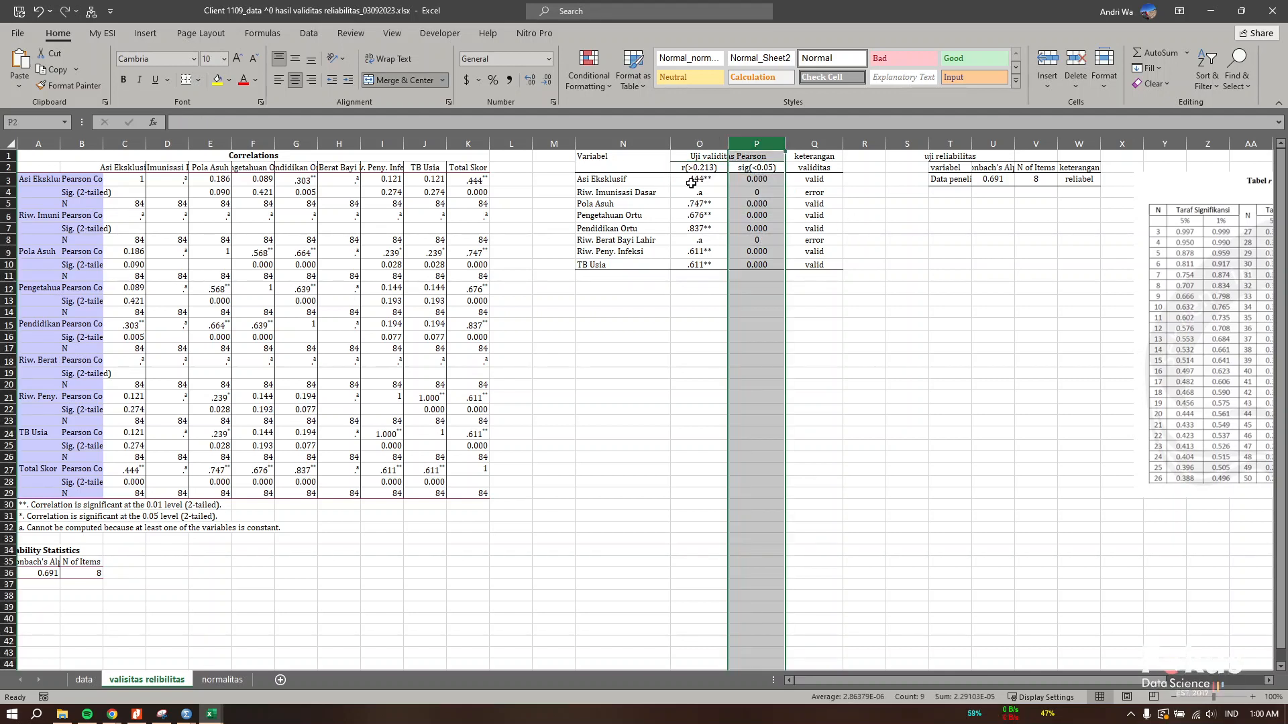
click(696, 144)
click(693, 169)
scroll(694, 169, right, 3)
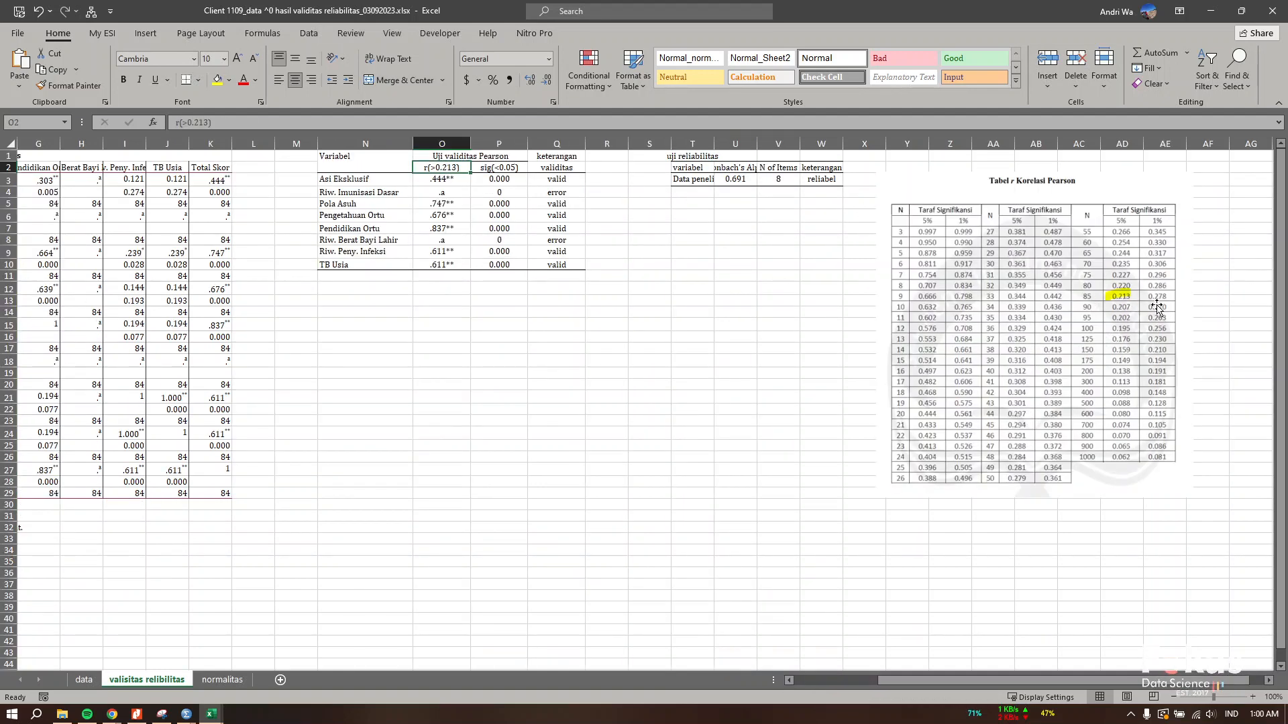
drag(455, 182, 452, 264)
click(219, 181)
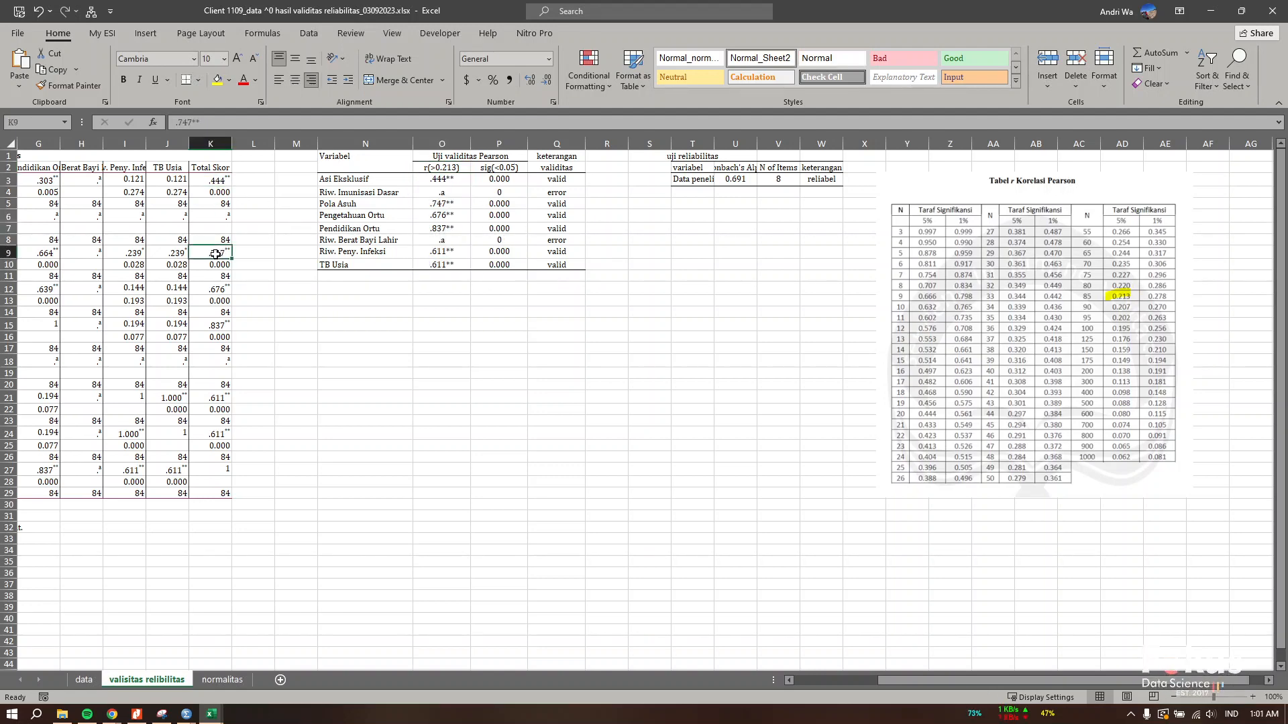
click(415, 289)
scroll(514, 303, left, 3)
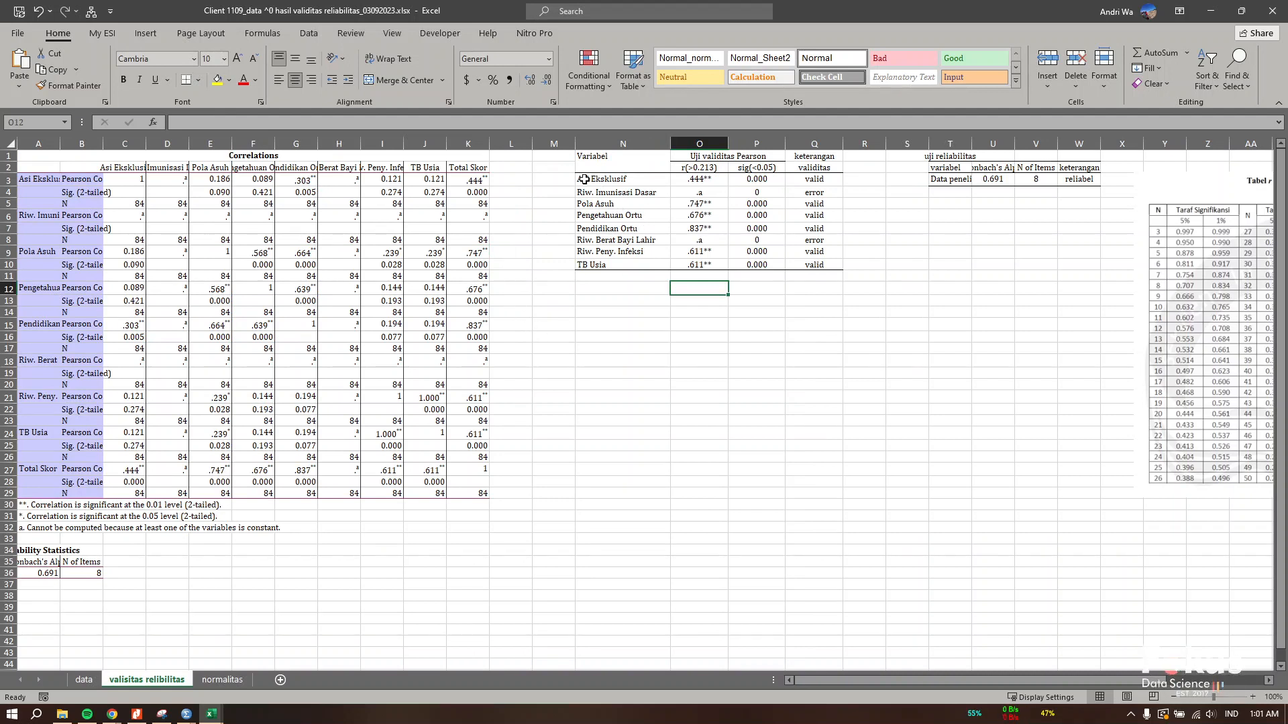
Inspect the Riw. Imunisasi Dasar and Riw. Berat Bayi Lahir rows of the validity table
drag(588, 189, 819, 189)
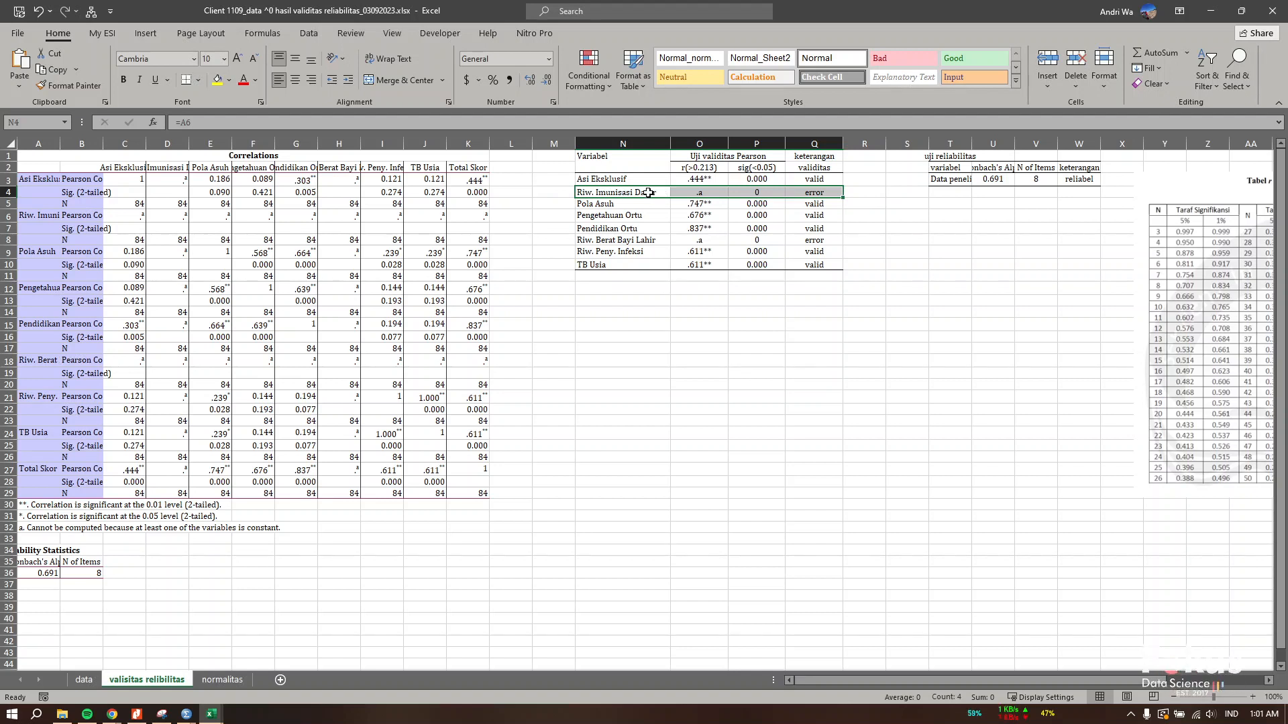
drag(647, 193, 814, 191)
drag(592, 241, 792, 241)
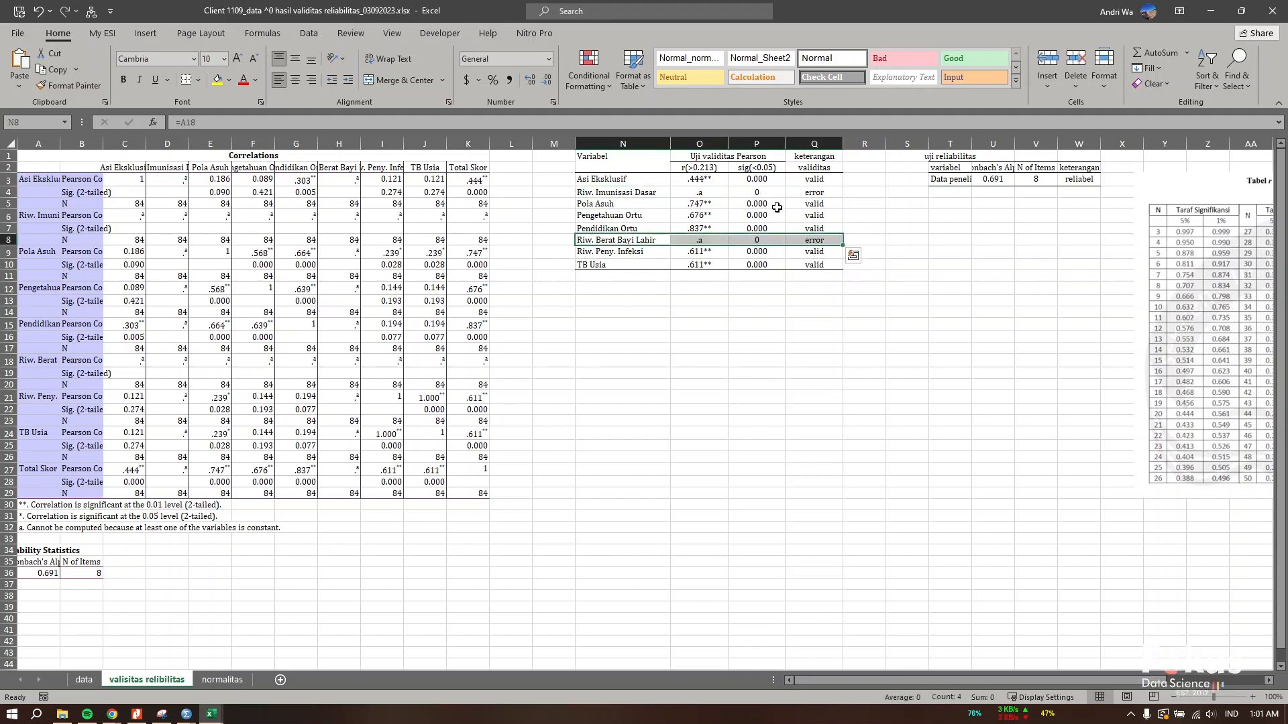
click(854, 179)
Check the sig(<0.05) values of the remaining variables in the validity table one by one
click(744, 178)
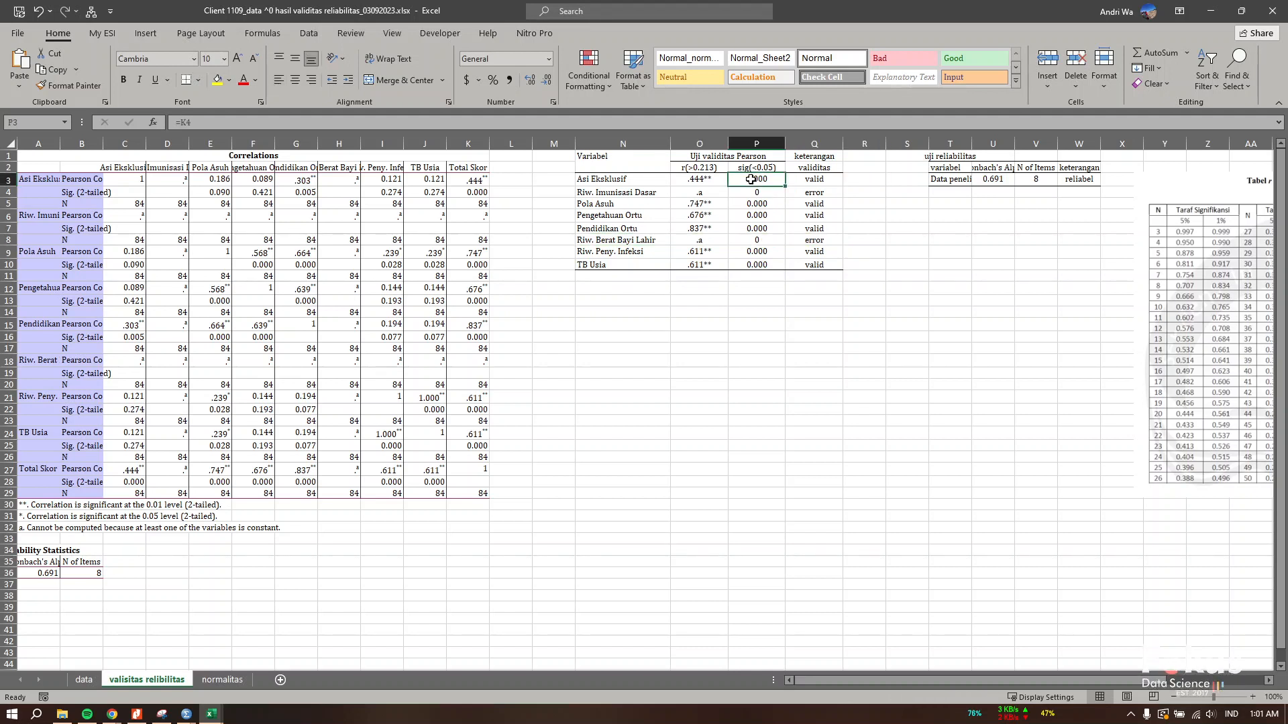
click(762, 204)
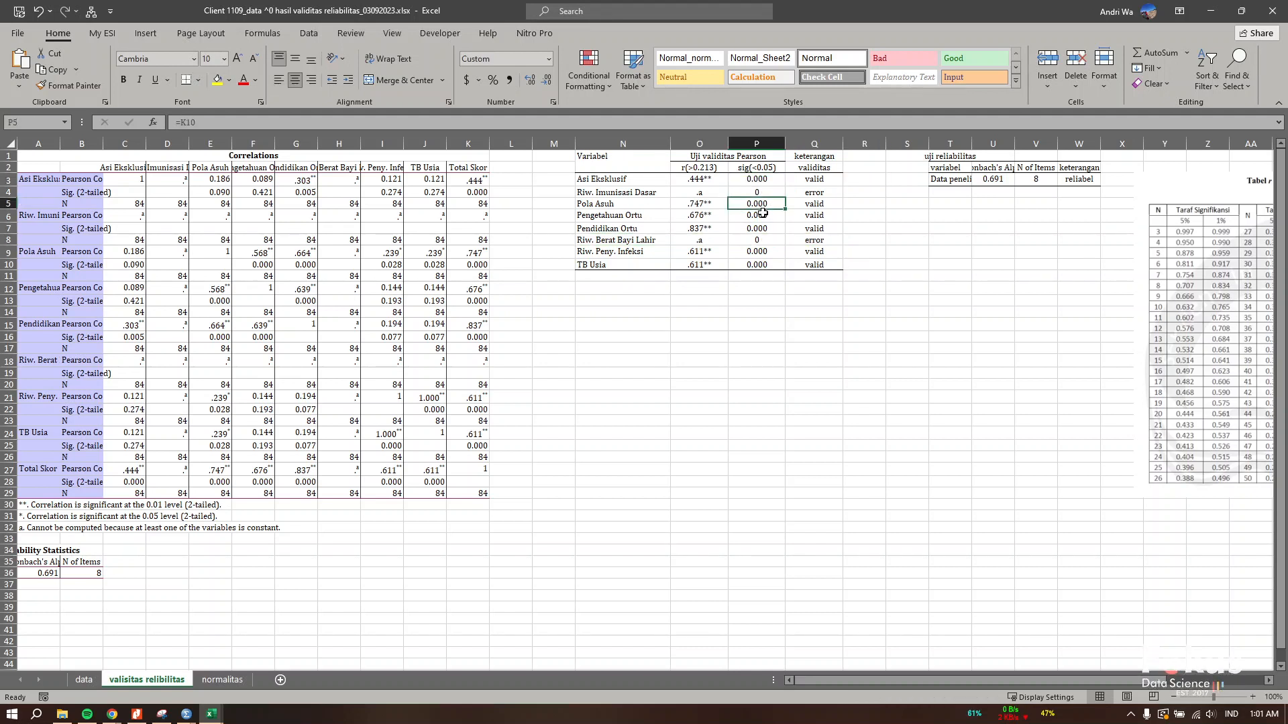
click(765, 216)
click(766, 228)
click(769, 252)
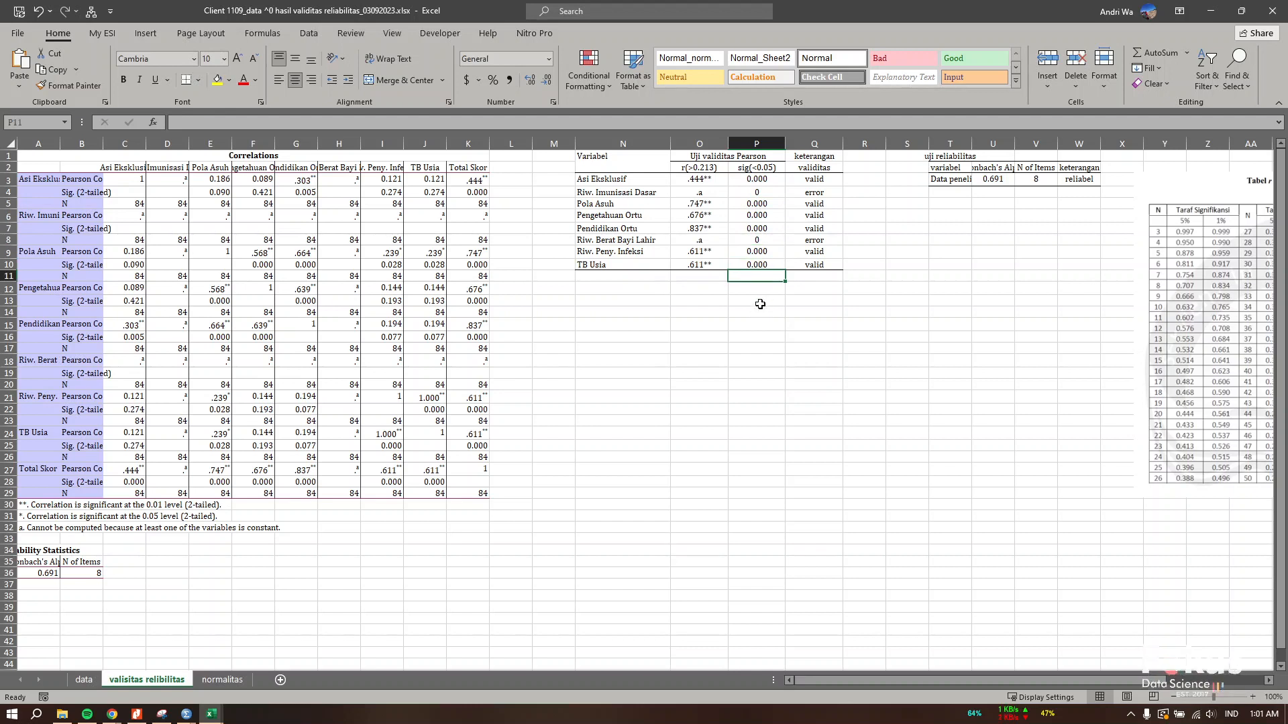
click(756, 144)
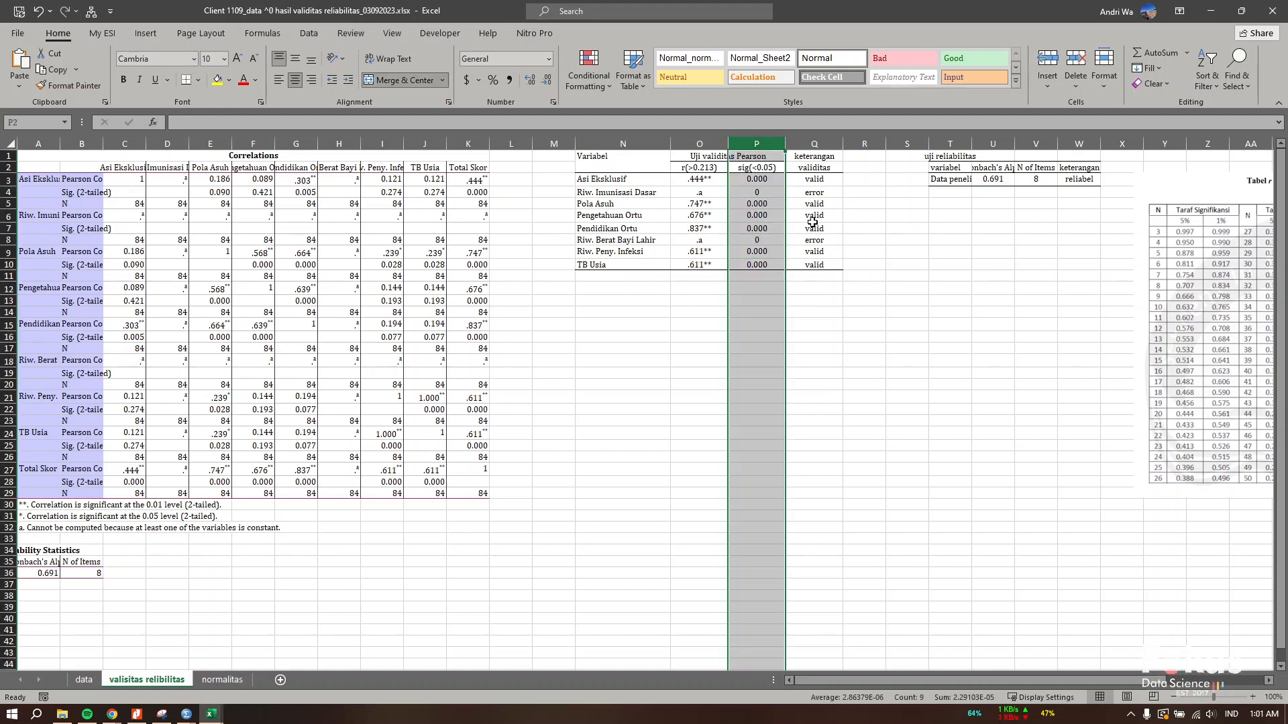
Review the keterangan validitas entries down to TB Usia, and widen column T of the reliability table to fit its text
click(814, 143)
click(816, 179)
click(829, 203)
click(831, 234)
click(832, 264)
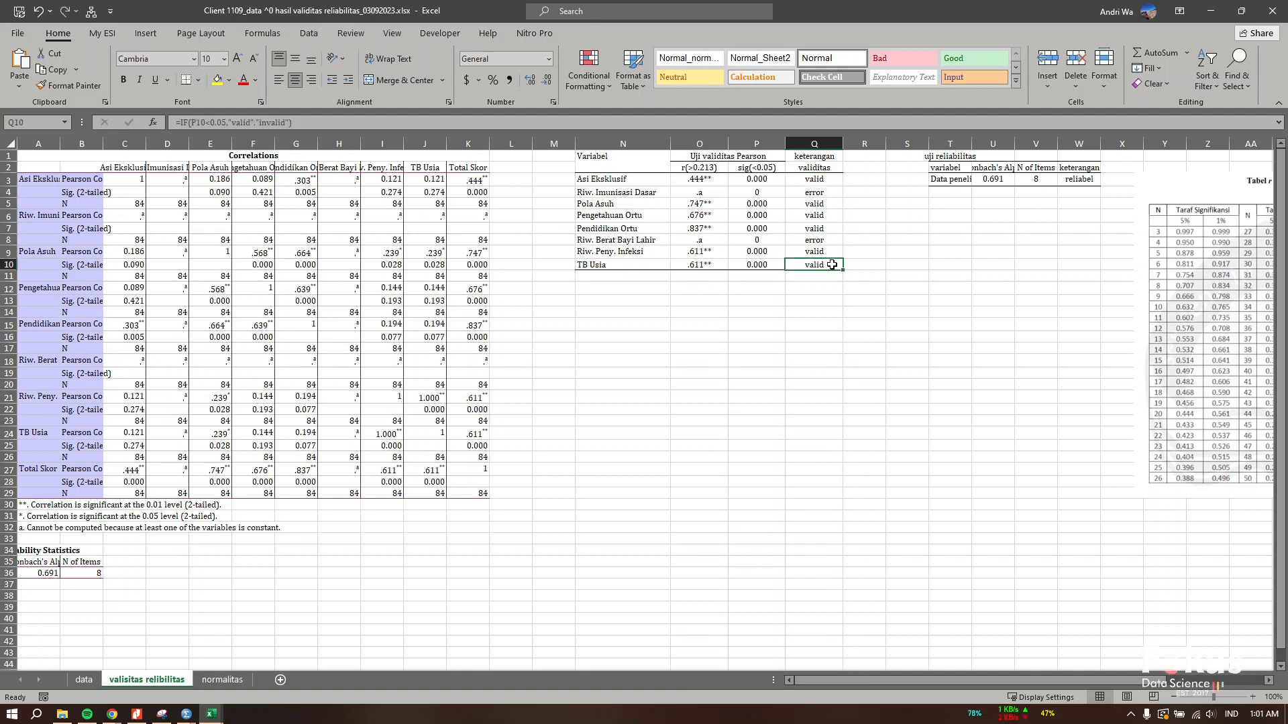
drag(971, 143, 988, 143)
Switch to the SPSS Data Editor and run a Reliability Analysis with the Alpha model on the eight items Asi Eksklusif through TB Usia
mouse_move(186, 713)
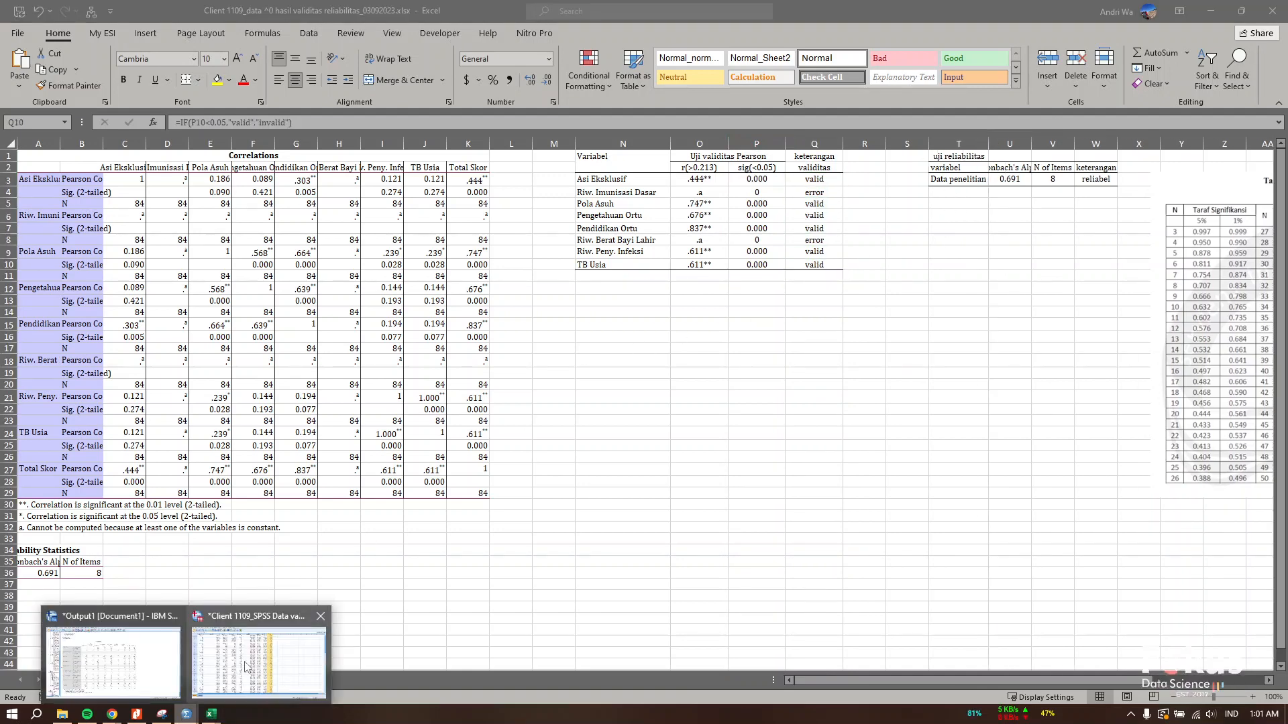
click(259, 654)
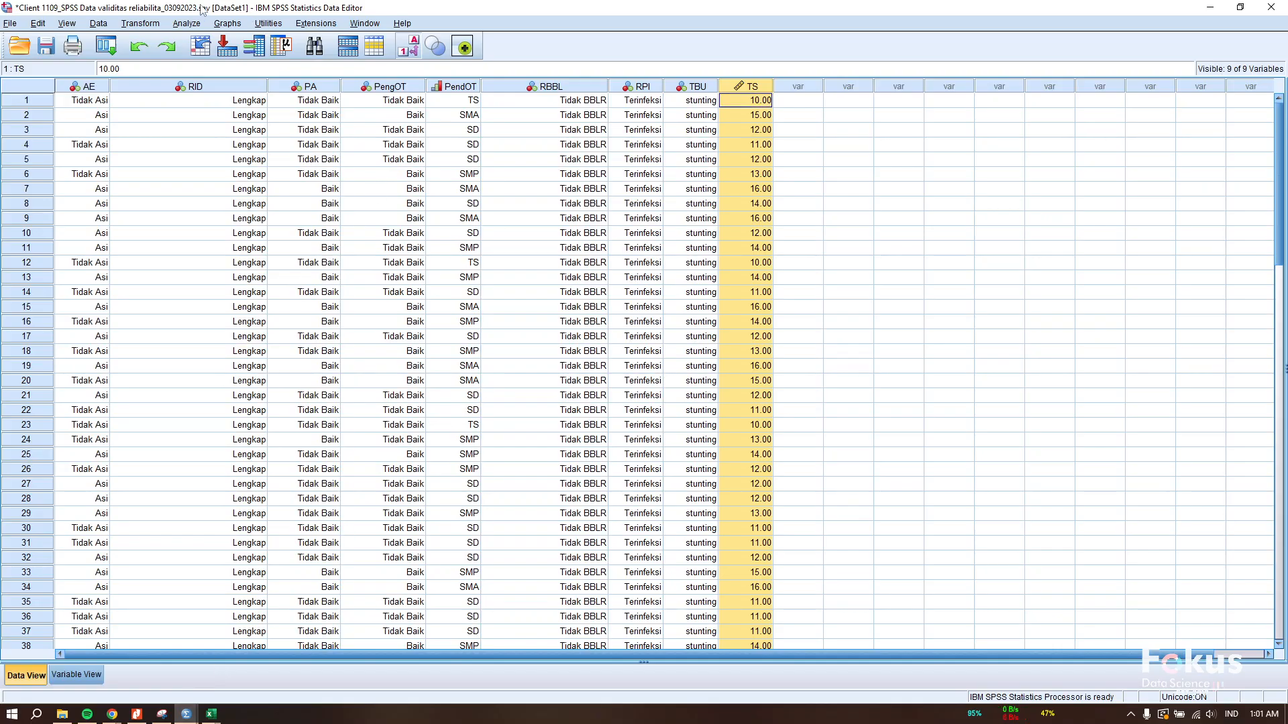
click(187, 23)
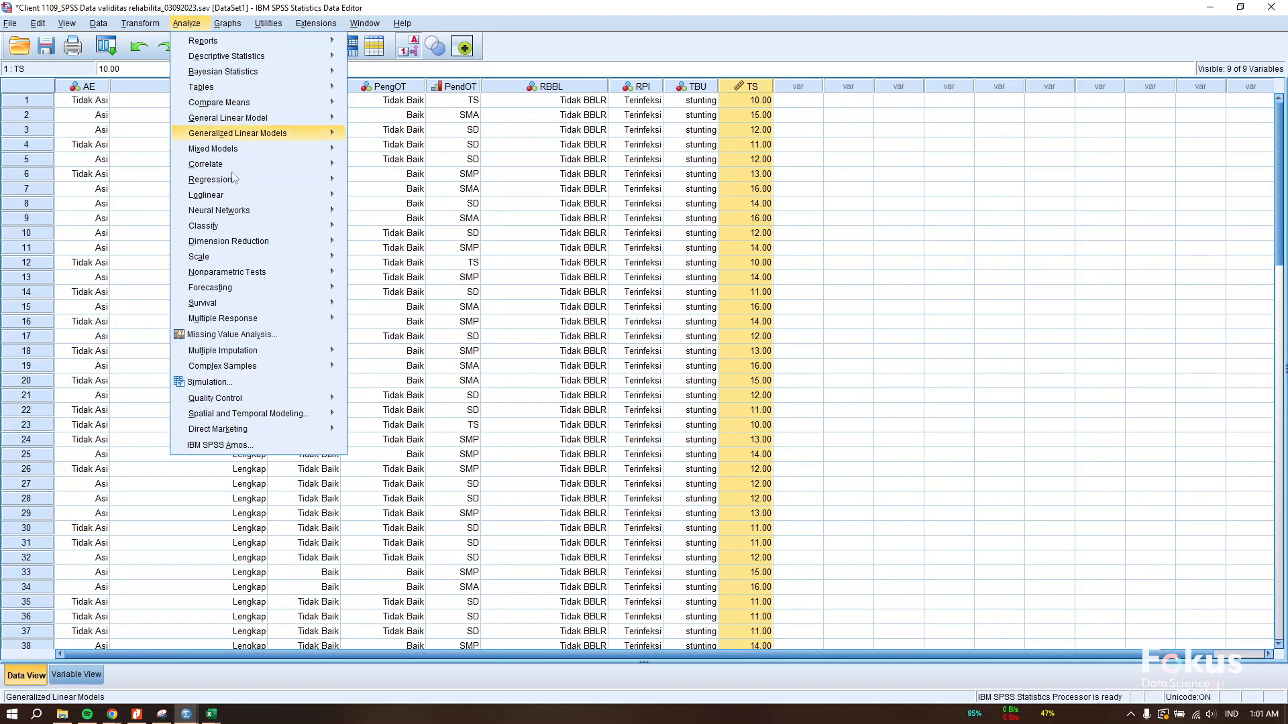
mouse_move(255, 256)
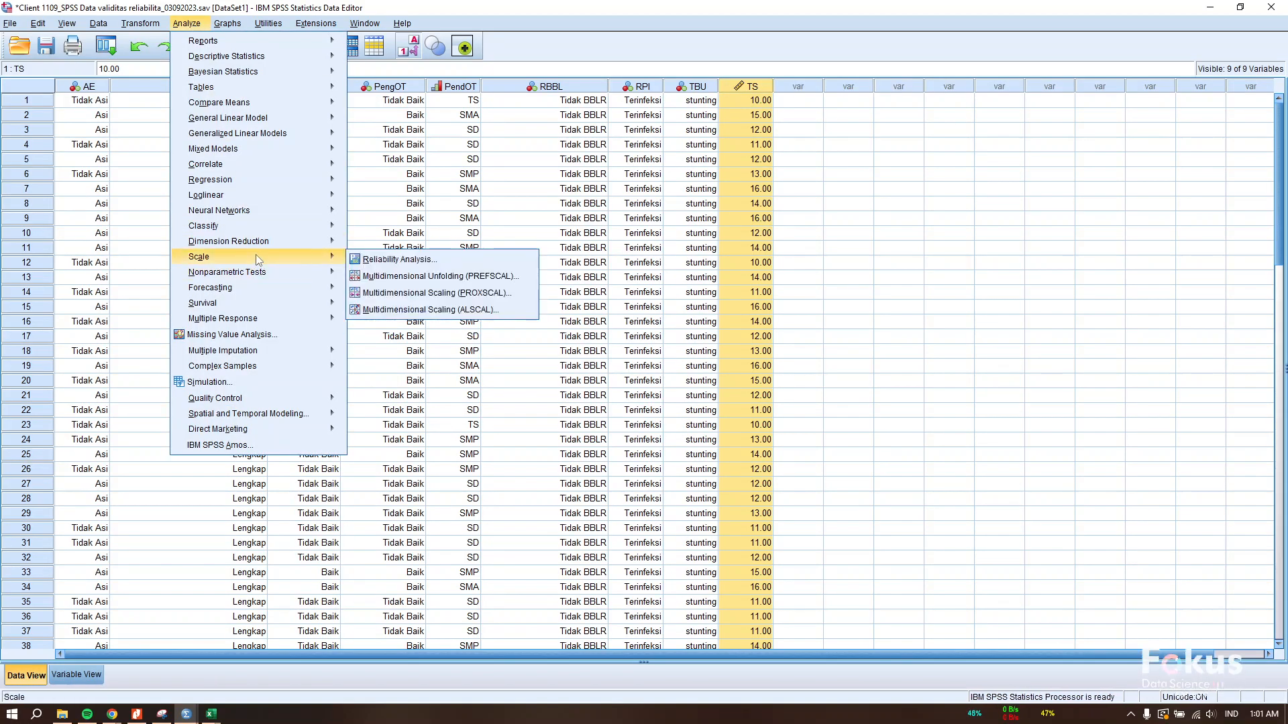
click(399, 261)
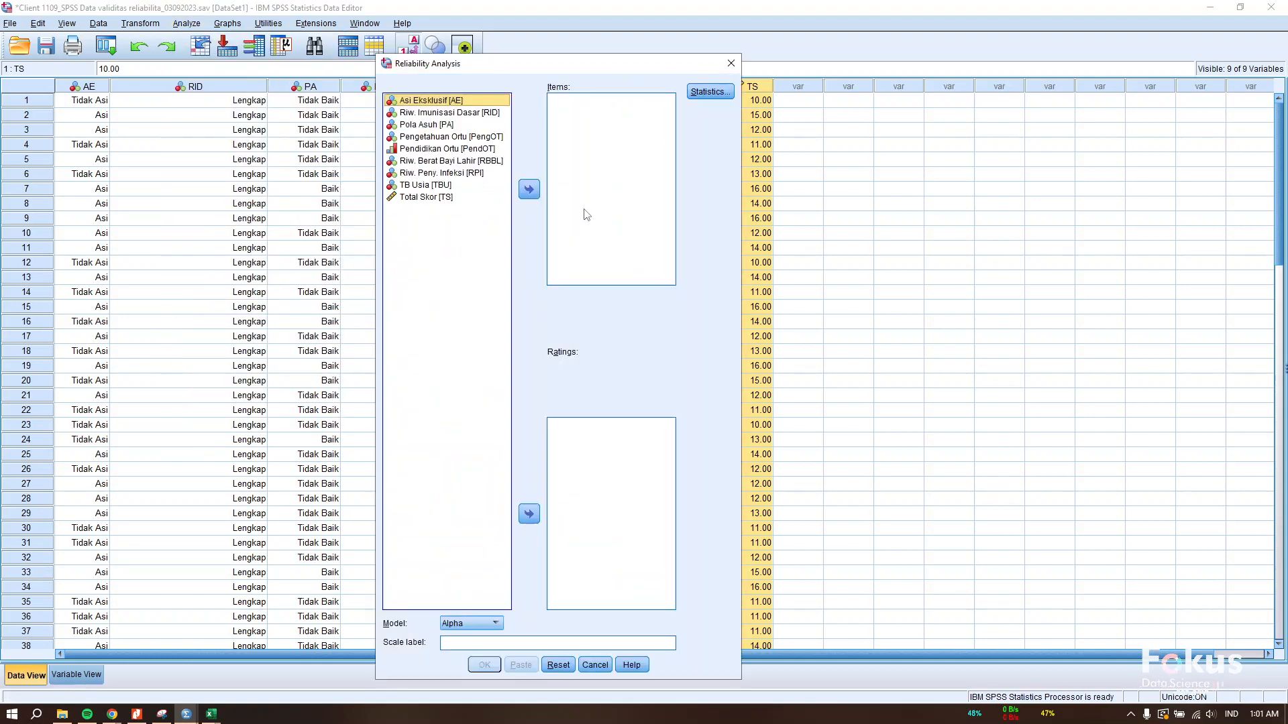
shift+click(446, 185)
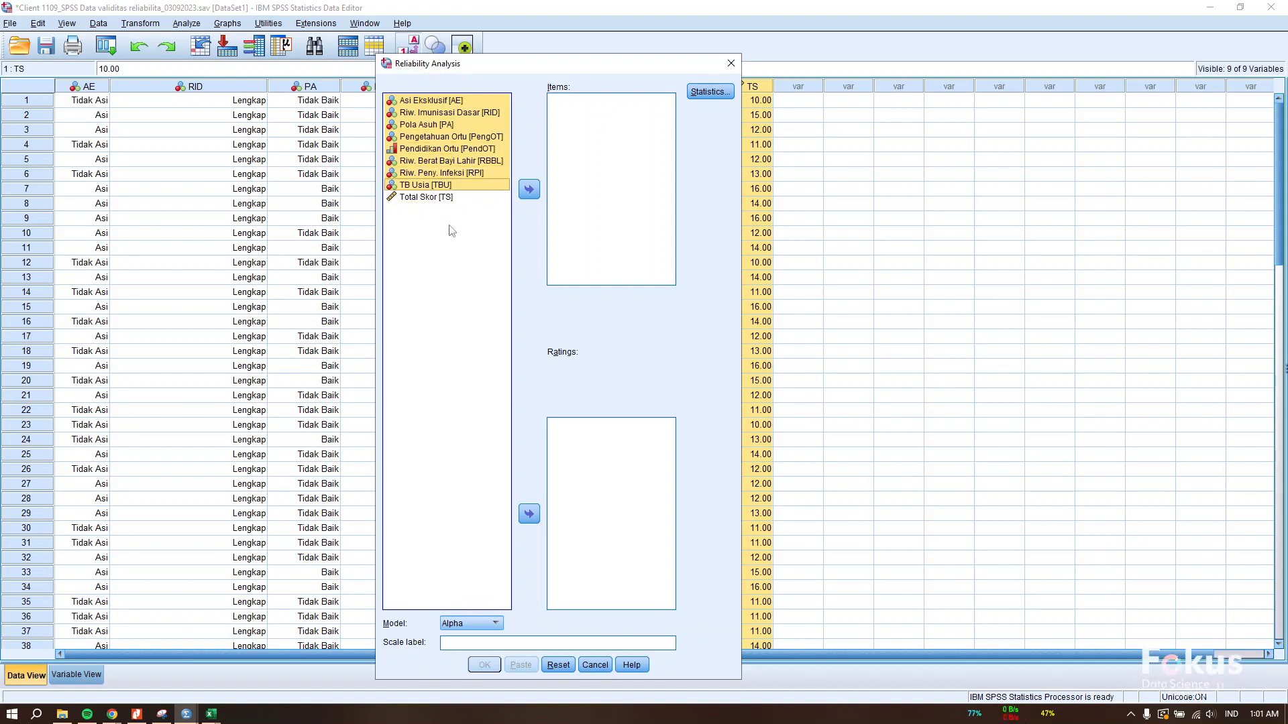
click(531, 191)
click(484, 664)
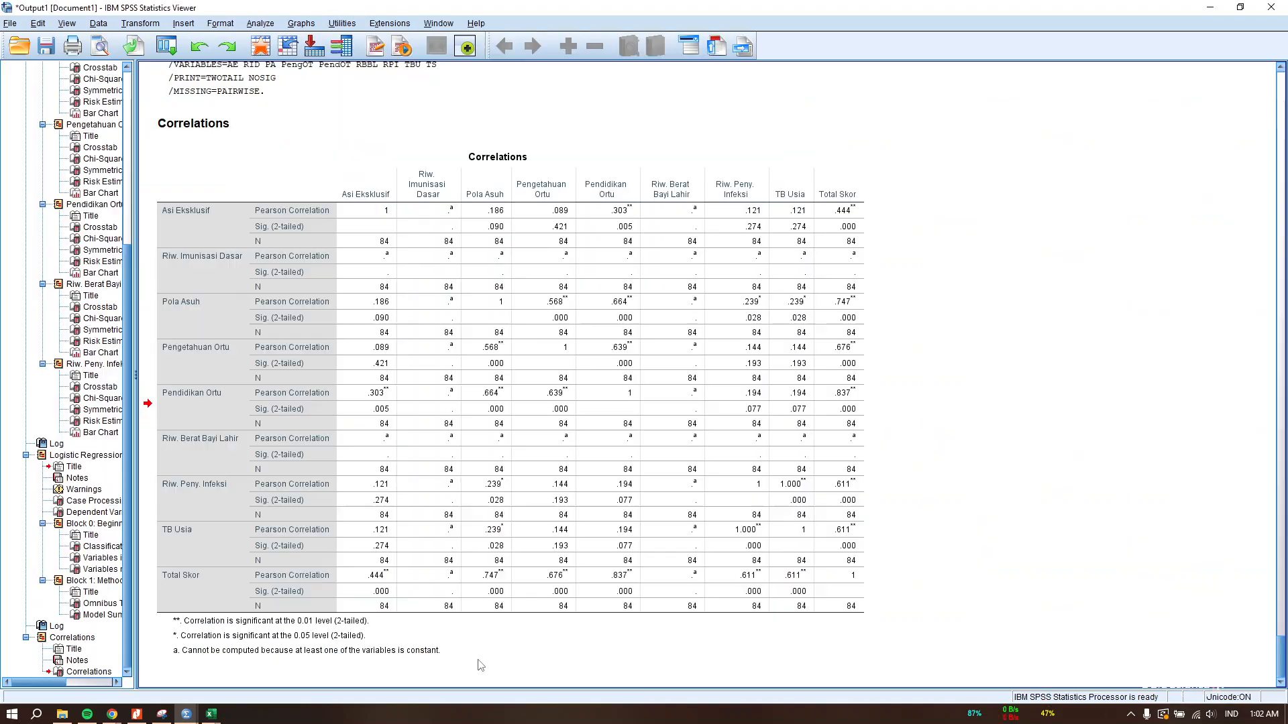
Examine the Reliability Statistics output table, and return to the uji reliabilitas table in the Client 1109 Excel workbook
click(228, 645)
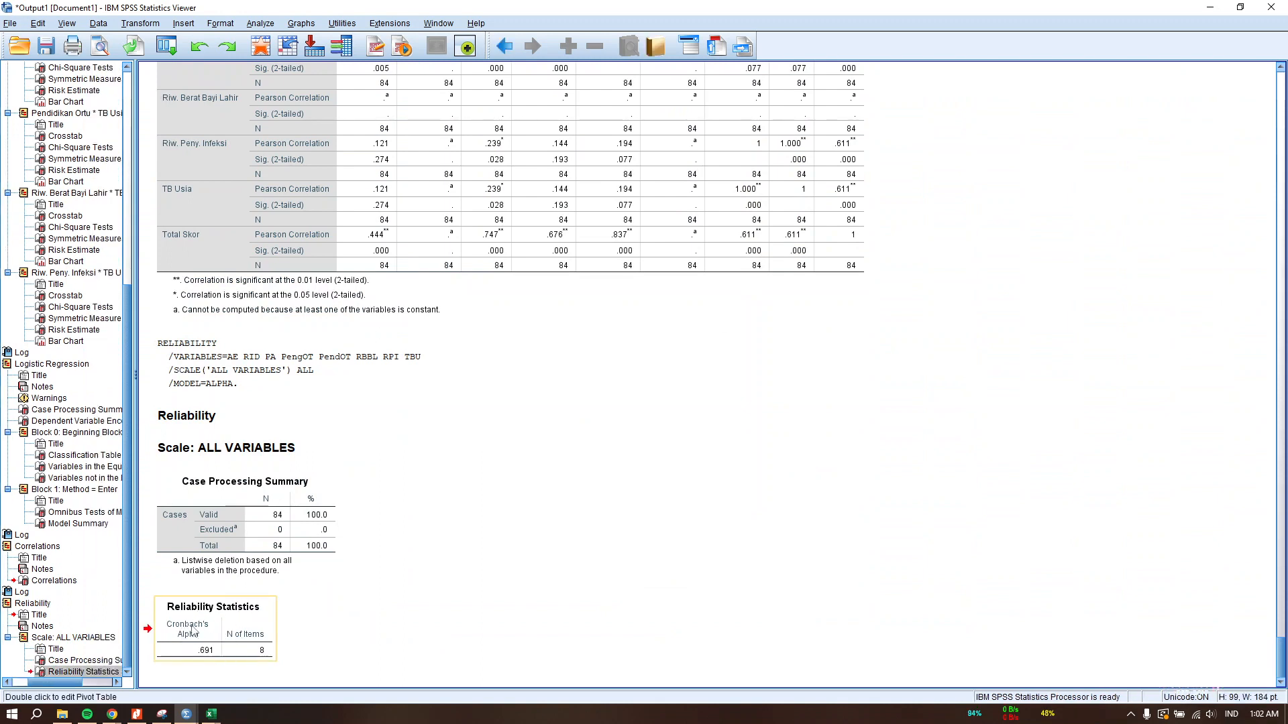
click(211, 713)
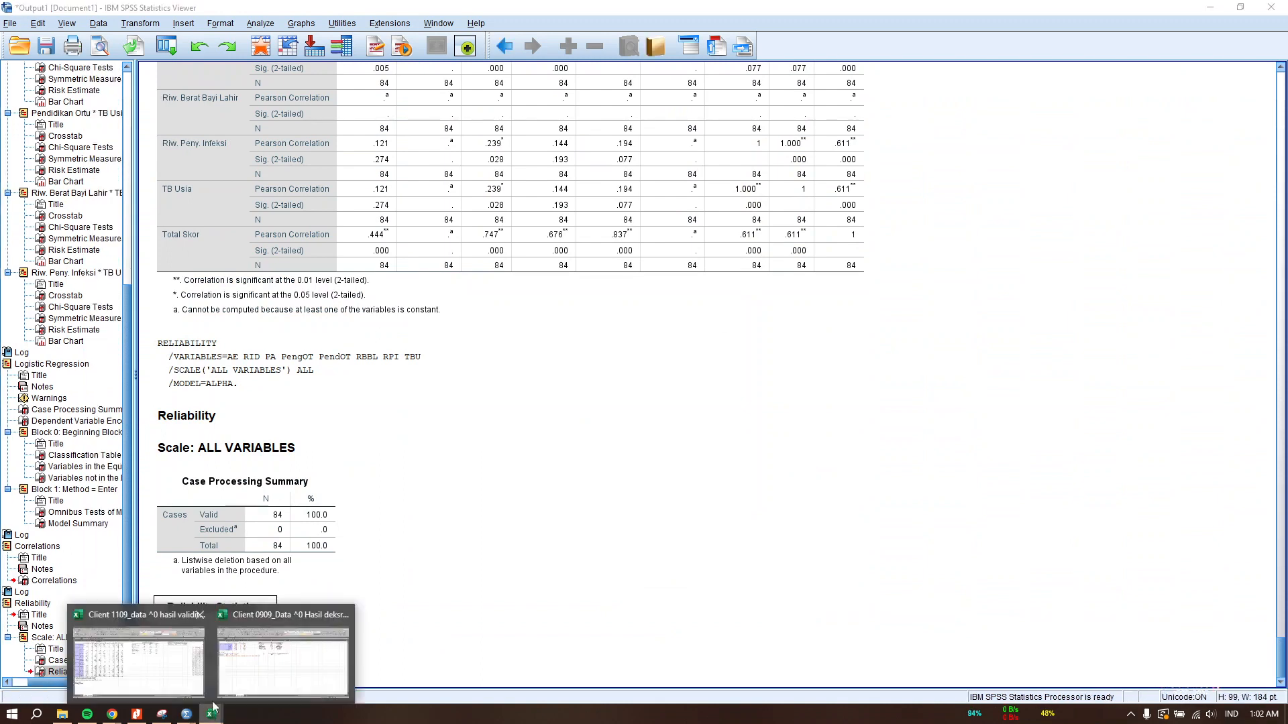
click(186, 668)
click(1006, 215)
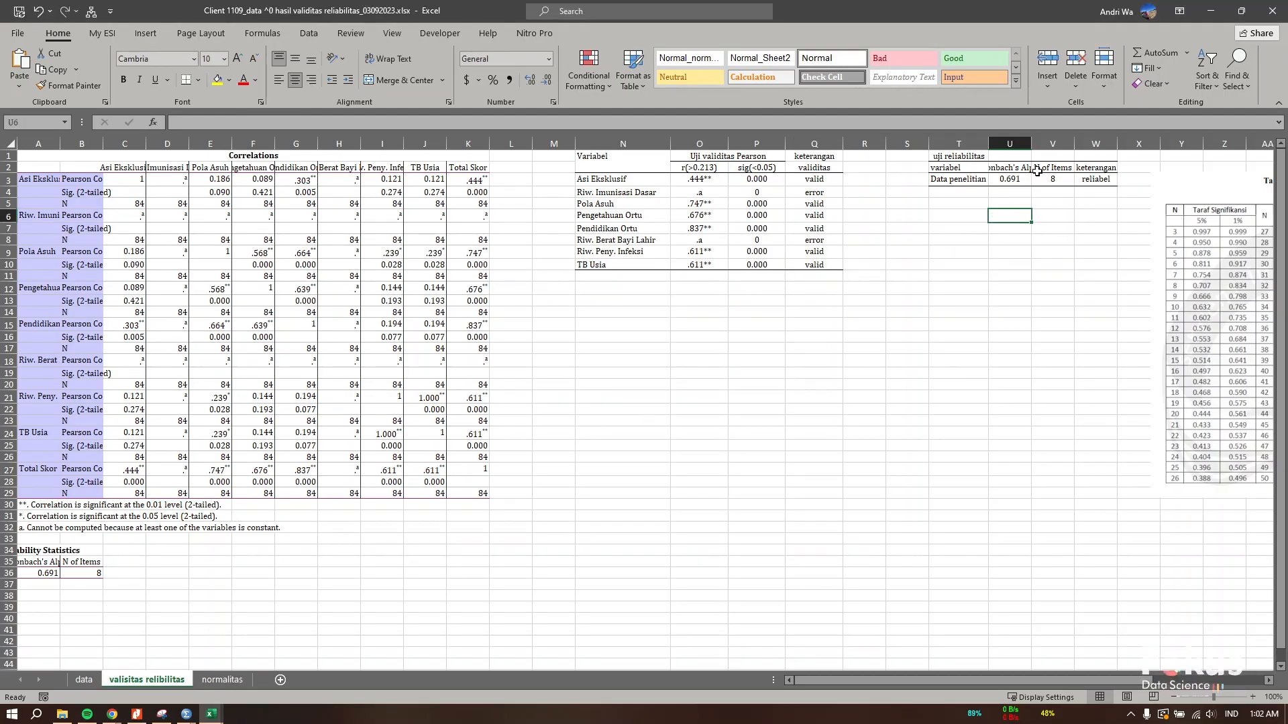
Widen column U of the reliability table and review the Cronbach's Alpha value for Data penelitian
drag(1031, 144, 1002, 141)
click(1028, 169)
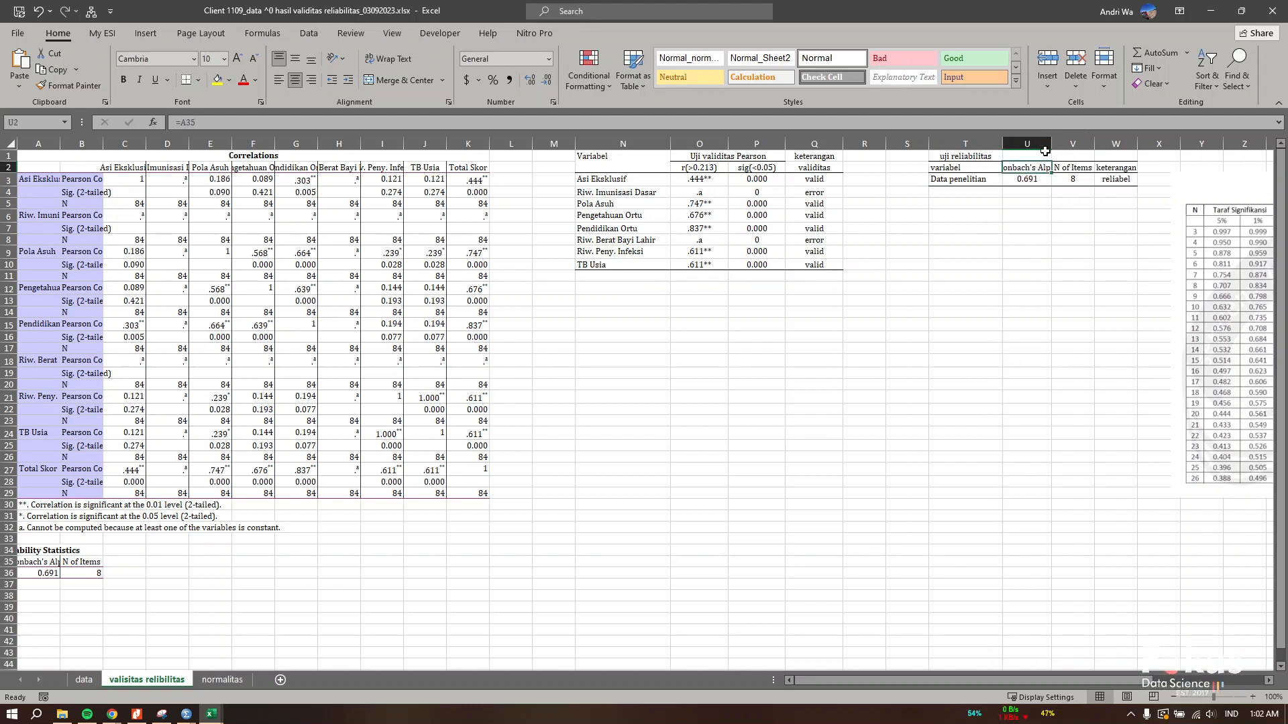
click(970, 181)
click(1042, 177)
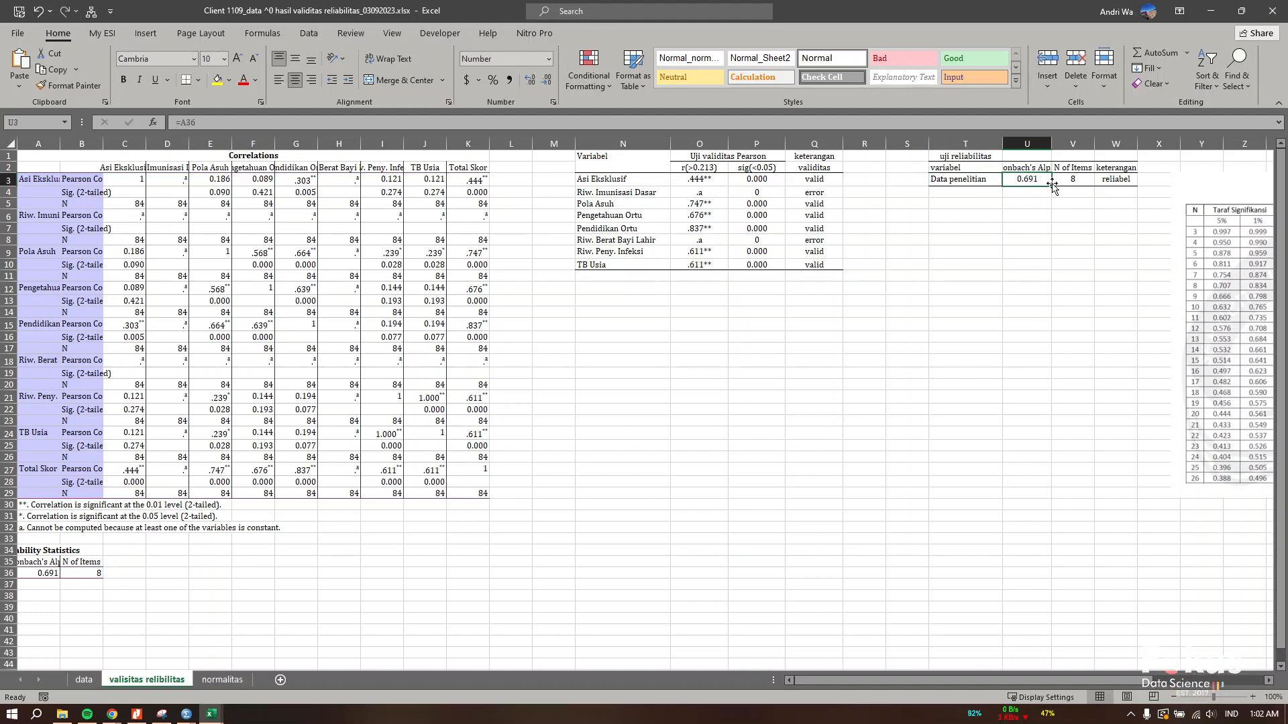
click(1039, 144)
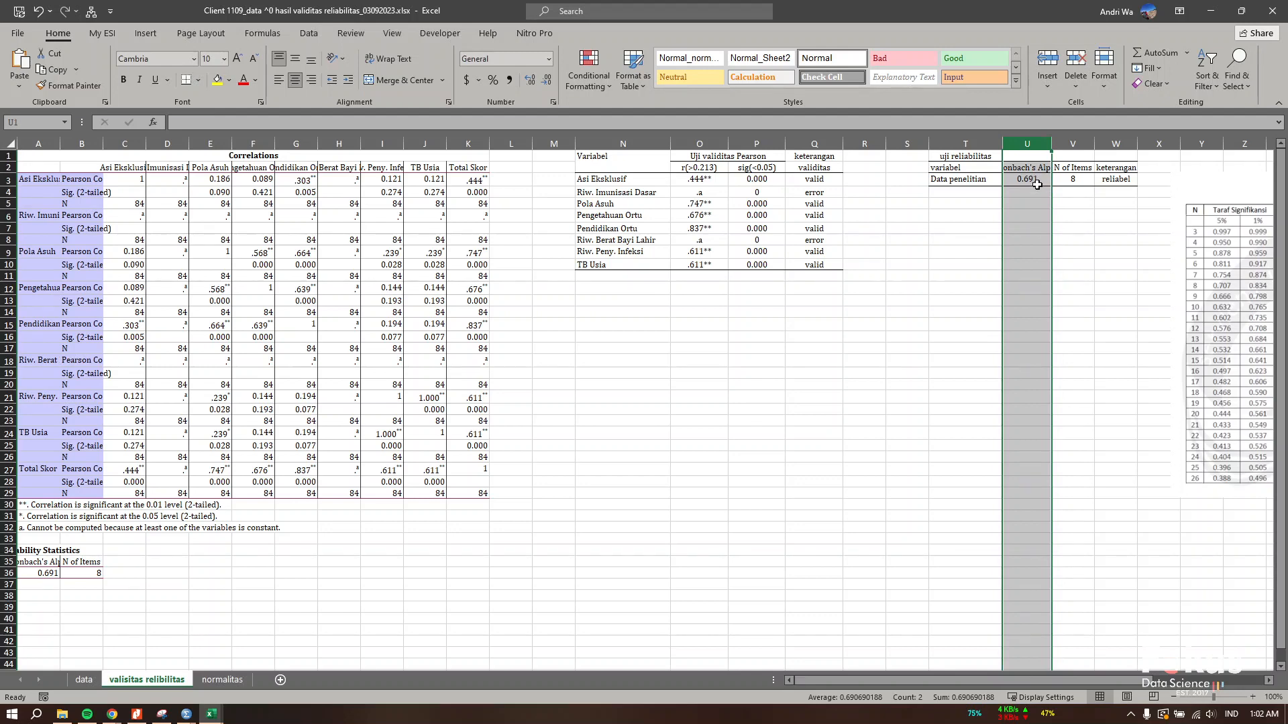
click(1113, 215)
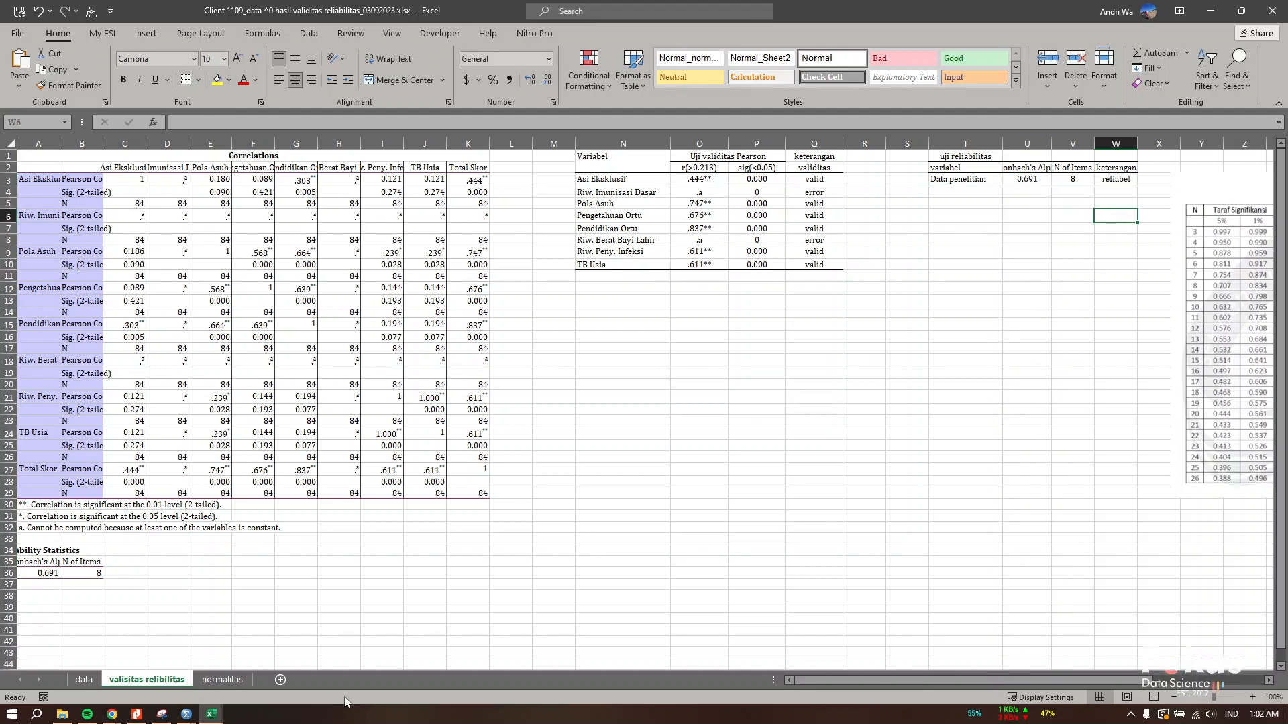
View the normalitas sheet, and open the legacy One-Sample Kolmogorov-Smirnov test from the SPSS Data Editor
click(222, 680)
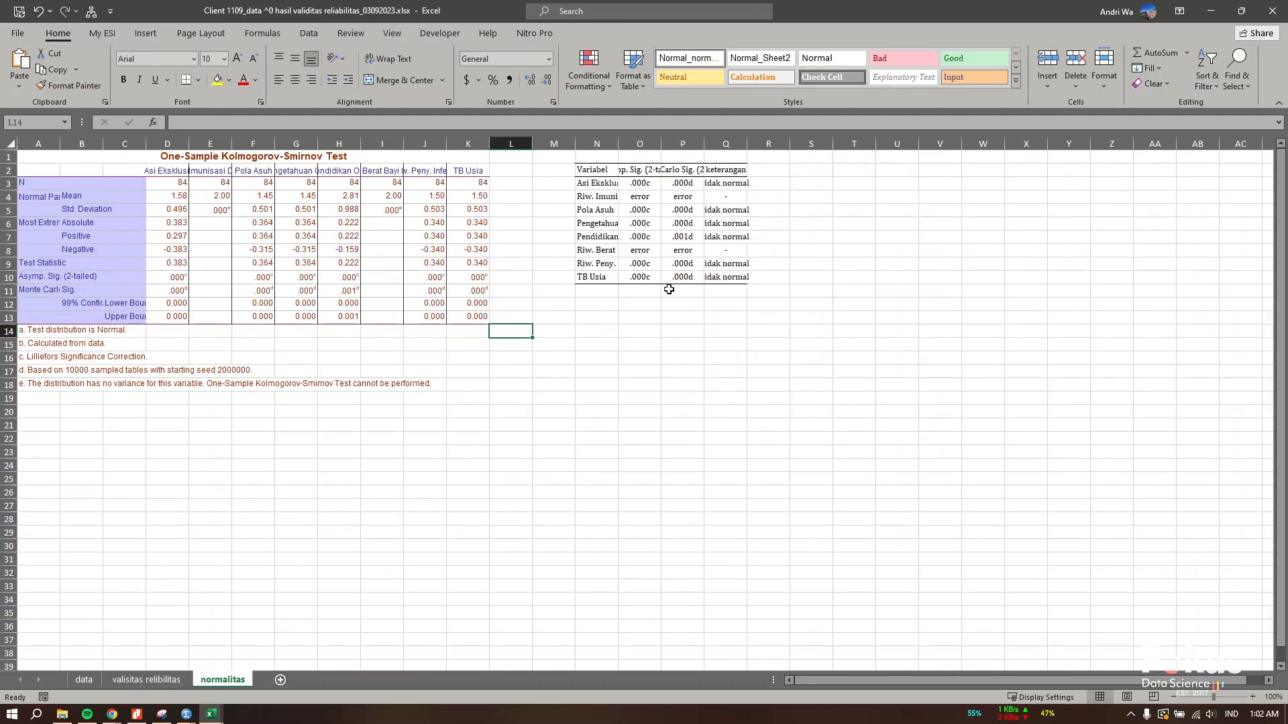
click(186, 714)
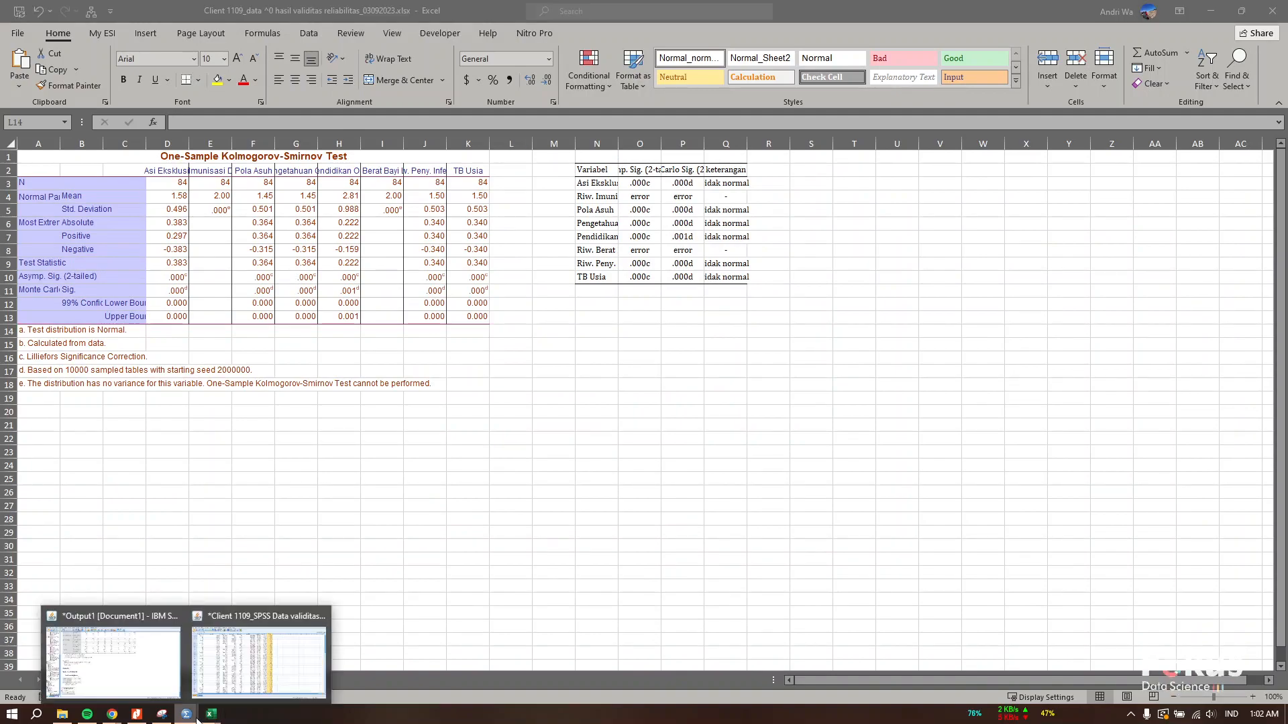
click(254, 669)
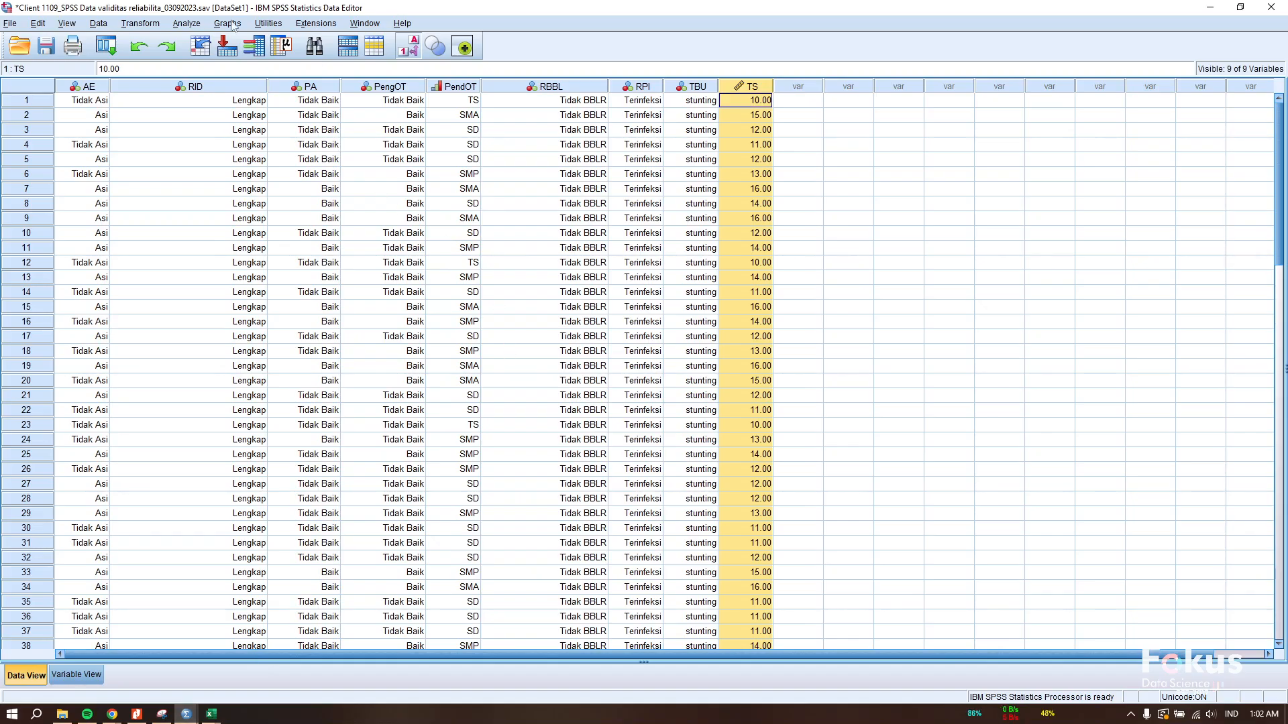
click(186, 24)
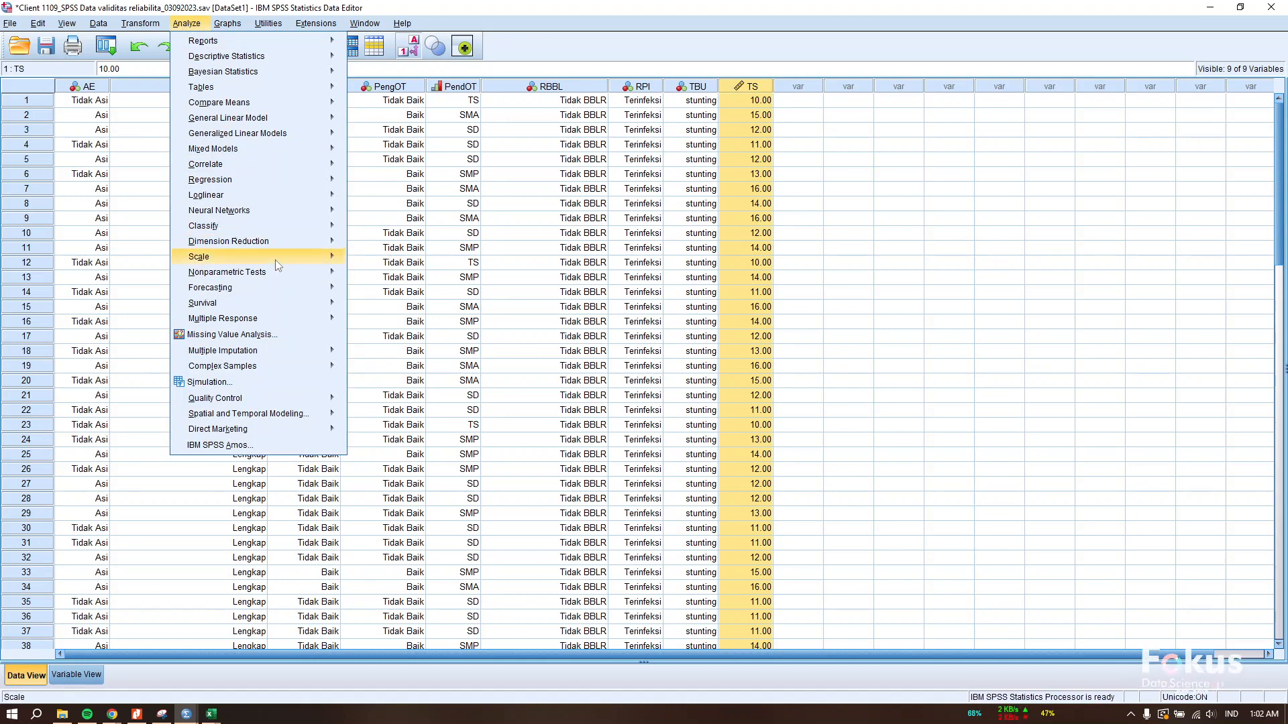
mouse_move(281, 273)
mouse_move(416, 324)
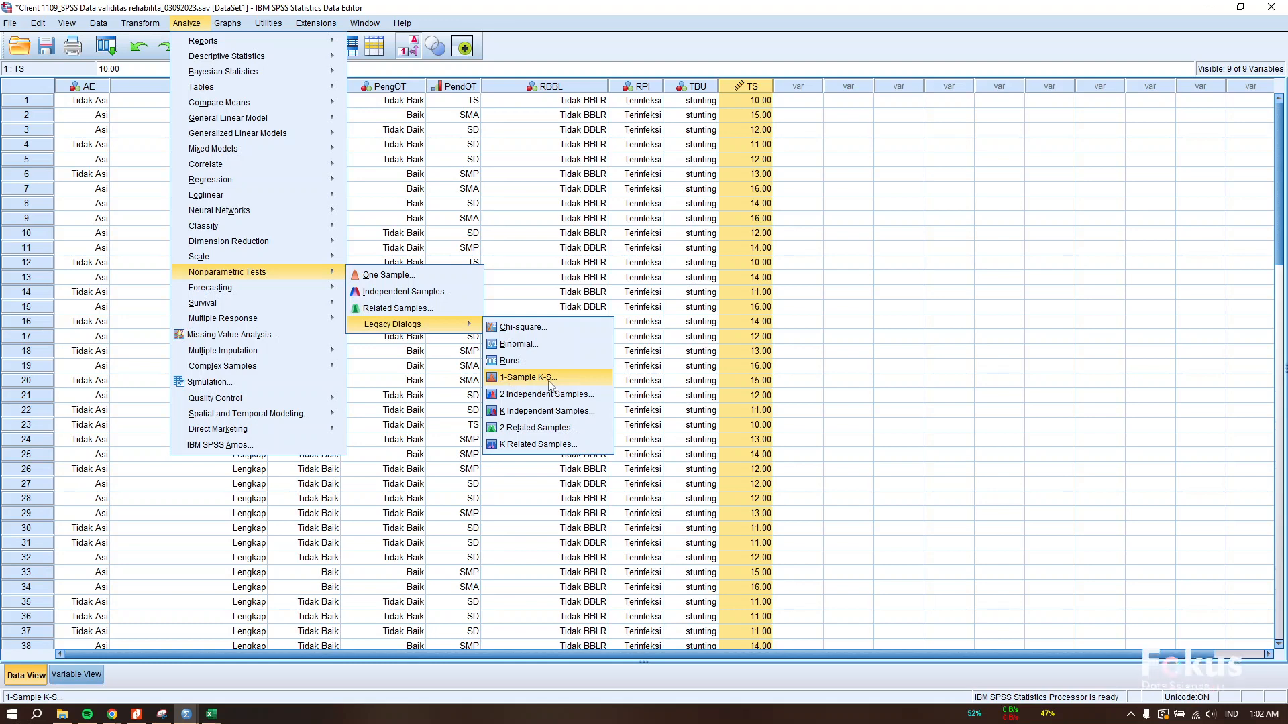
click(527, 378)
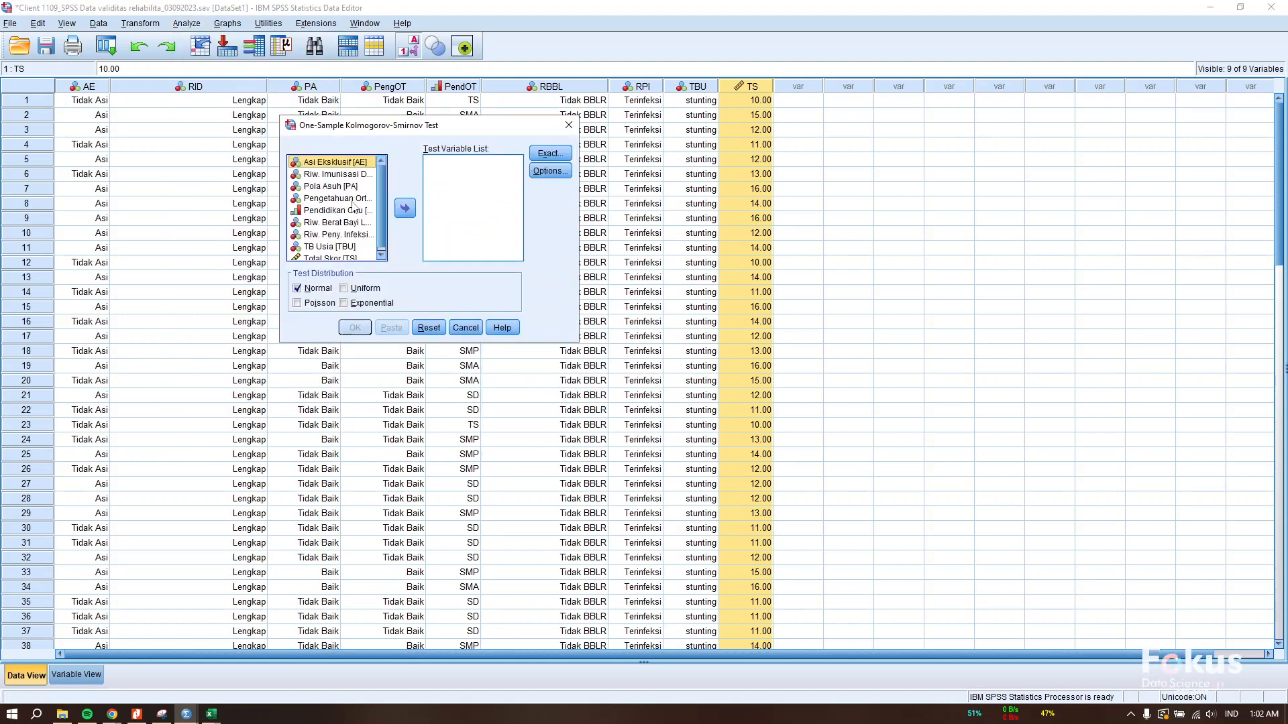
Run the One-Sample Kolmogorov-Smirnov test on Asi Eksklusif through TB Usia, using the Normal distribution and the Monte Carlo method
shift+click(349, 250)
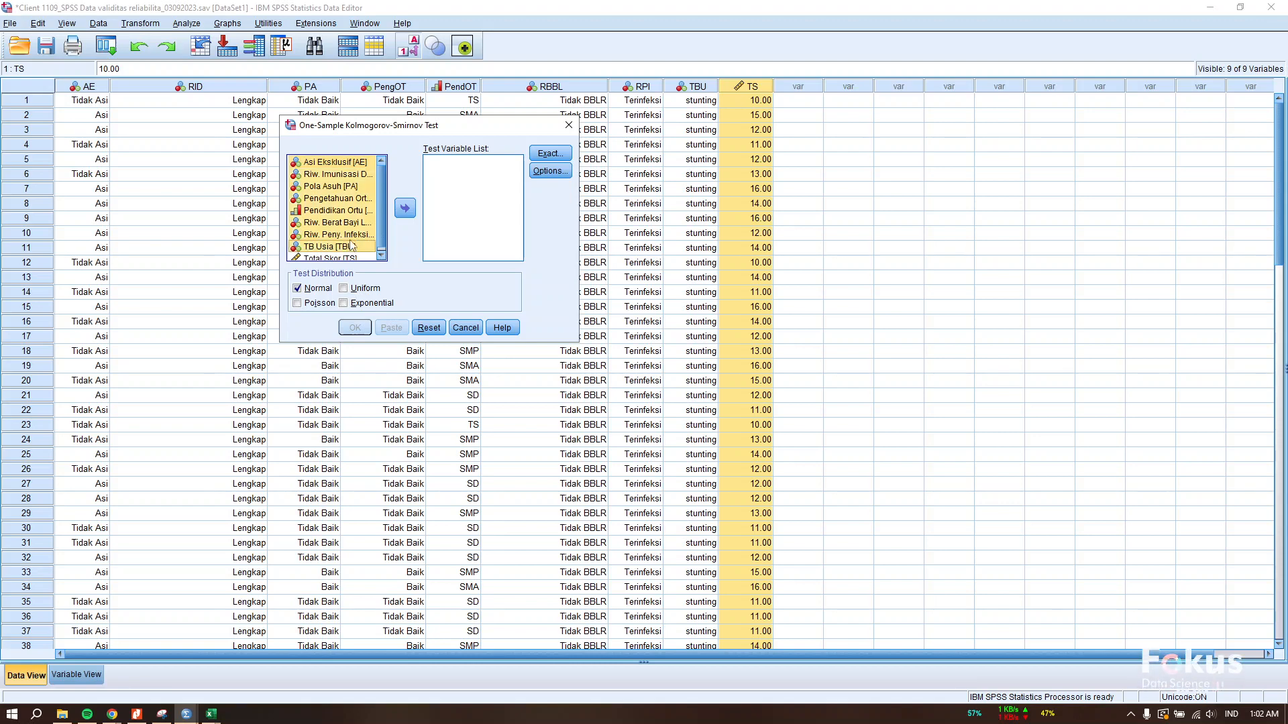
click(405, 209)
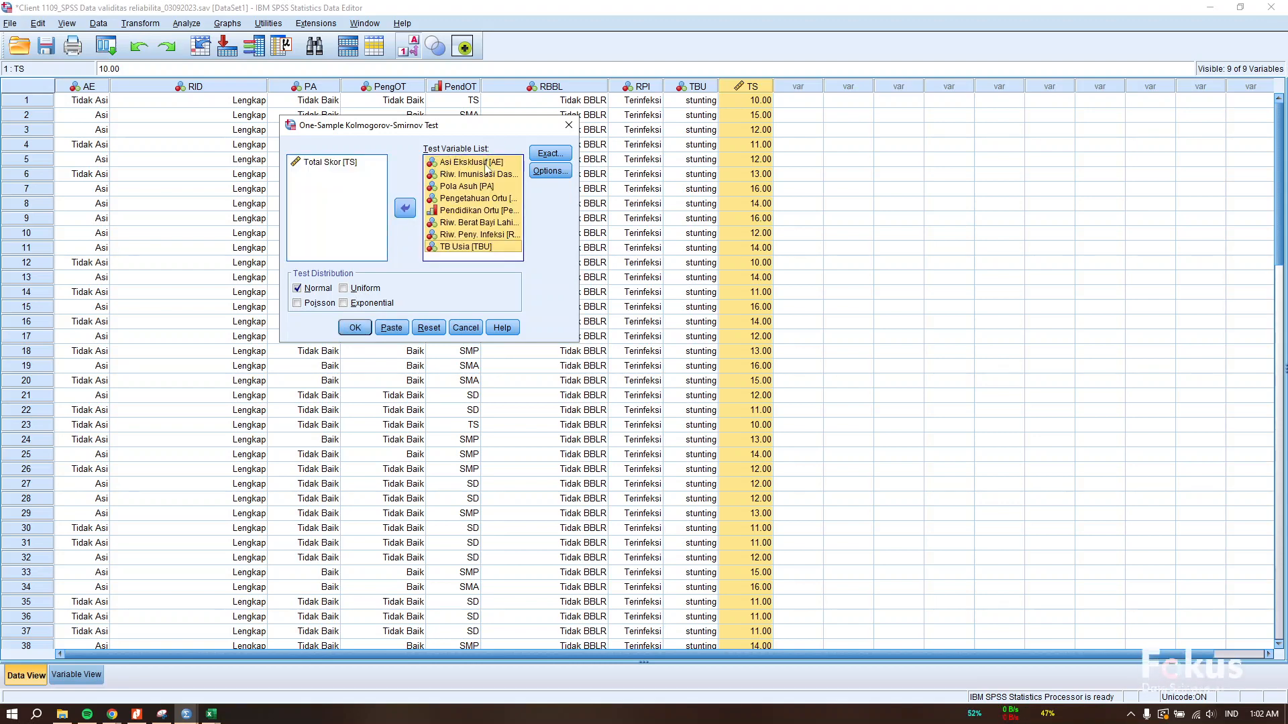
click(549, 153)
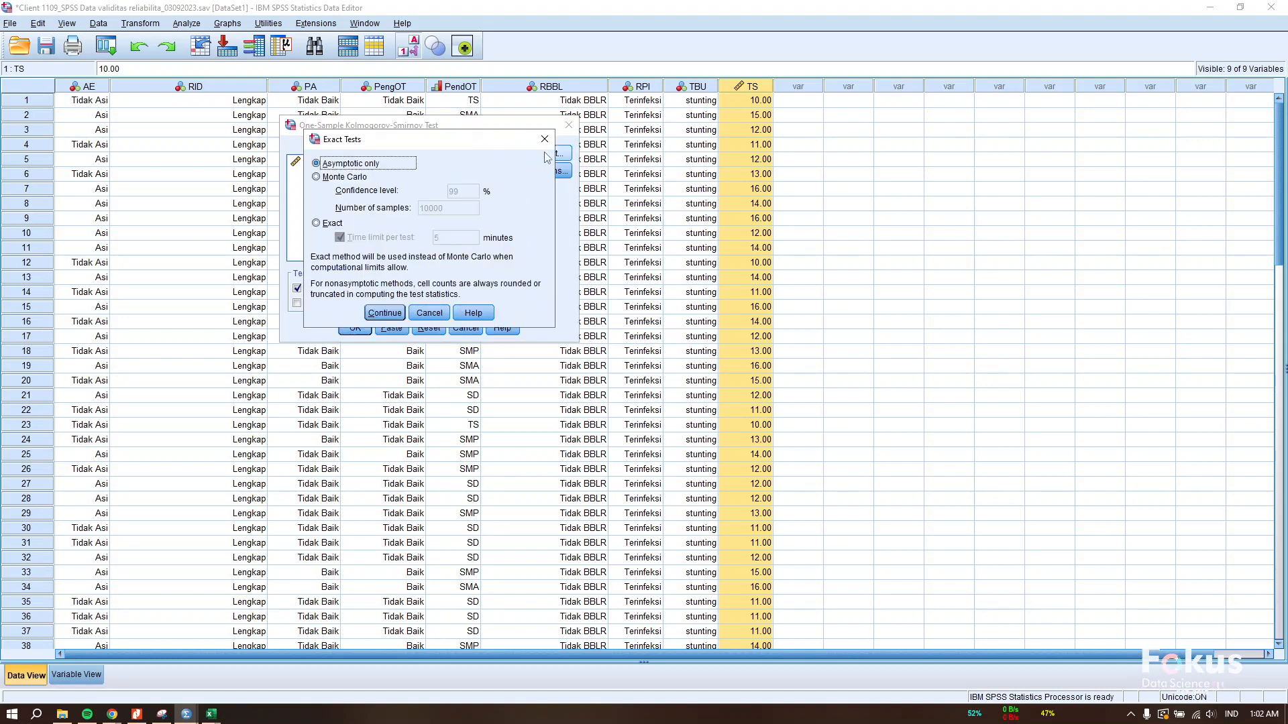
click(354, 178)
click(395, 314)
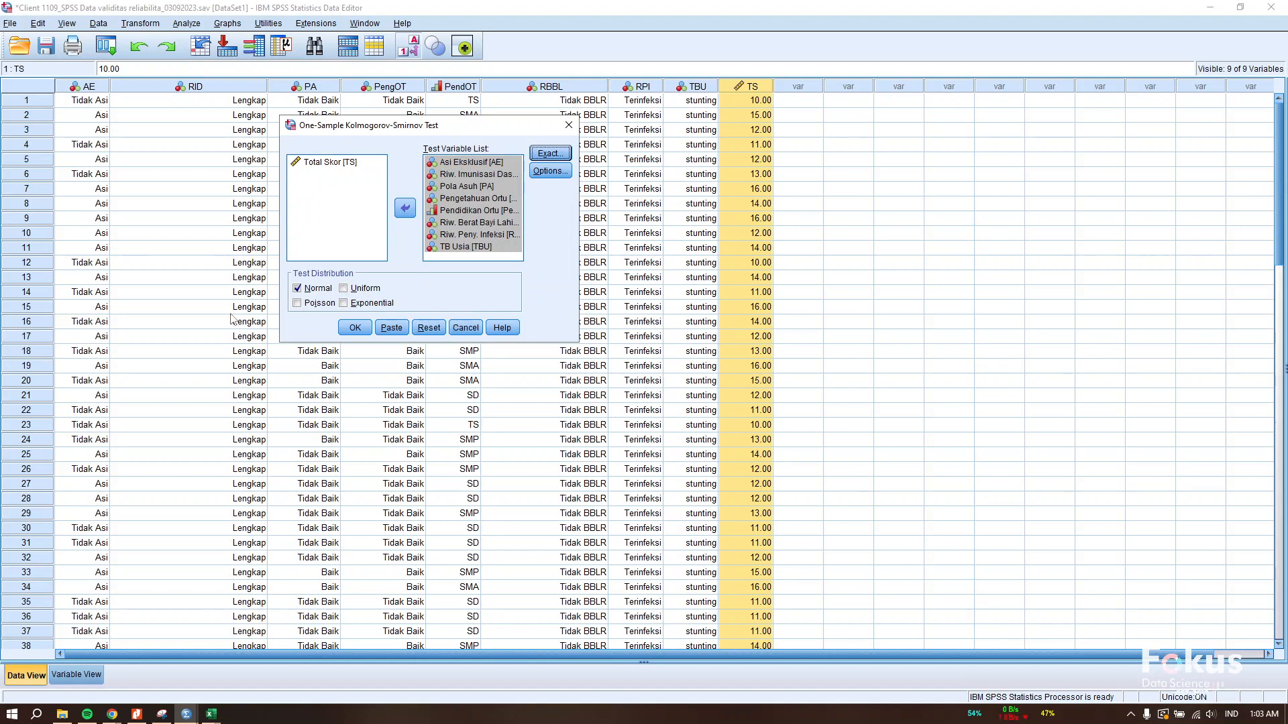
click(355, 327)
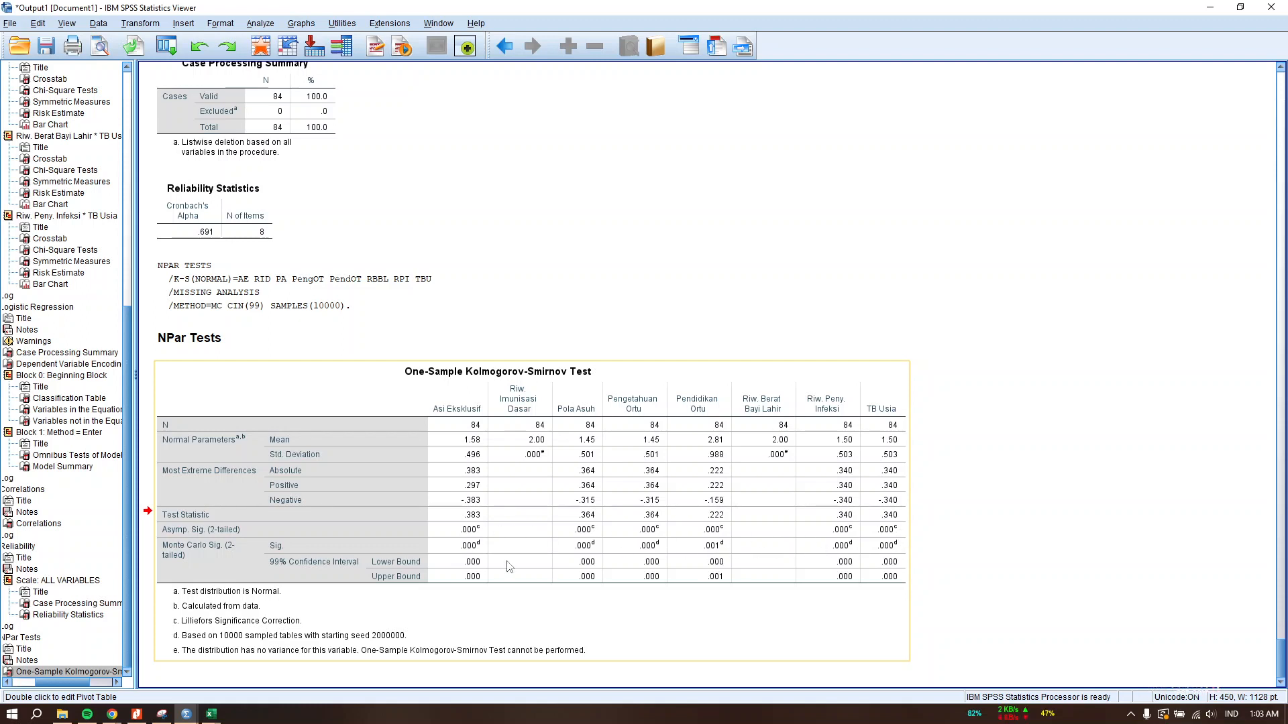
Switch to the Client 1109 Excel workbook's normalitas sheet and widen columns N and O of the normality summary table
mouse_move(211, 713)
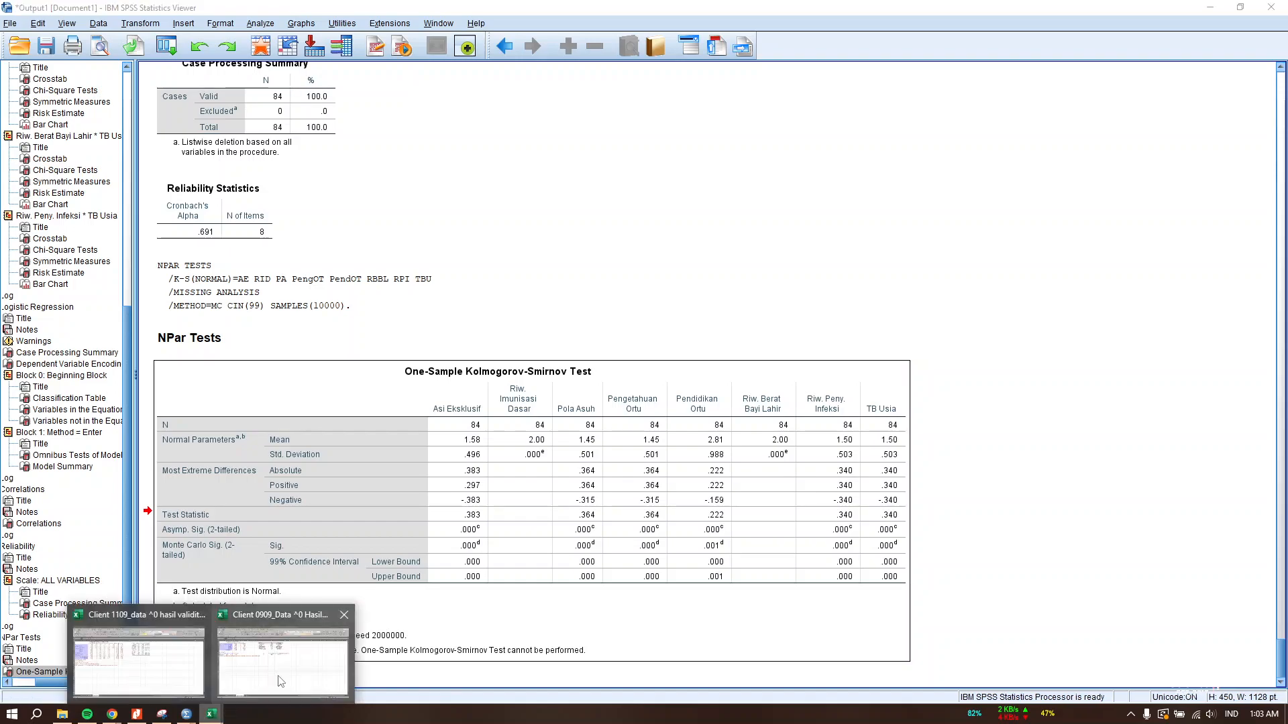
click(266, 679)
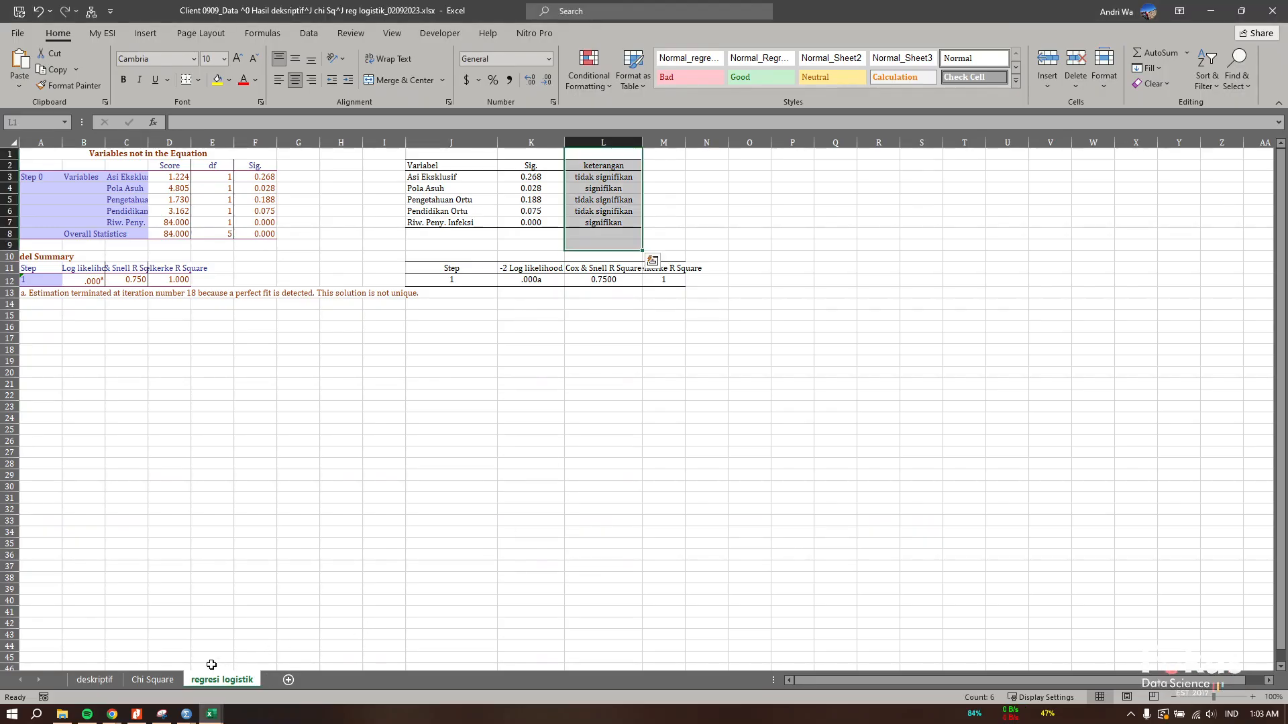
mouse_move(201, 714)
click(278, 645)
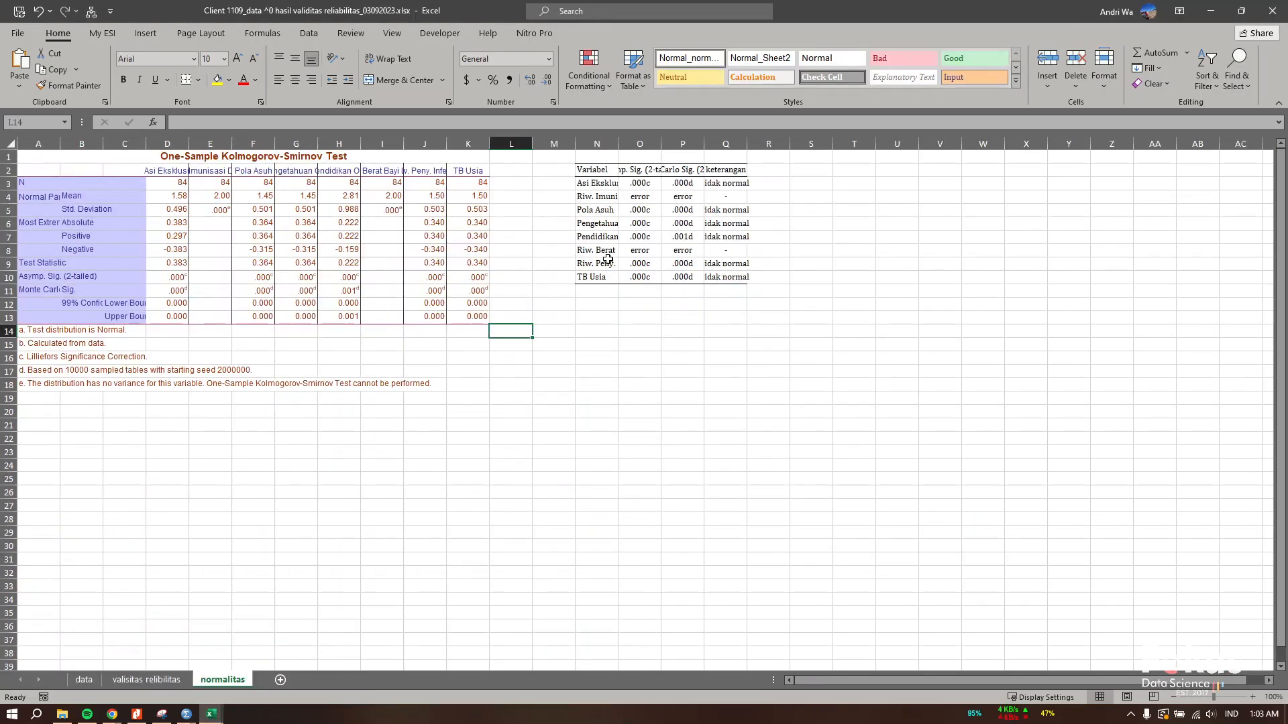
double_click(661, 142)
drag(618, 143, 697, 167)
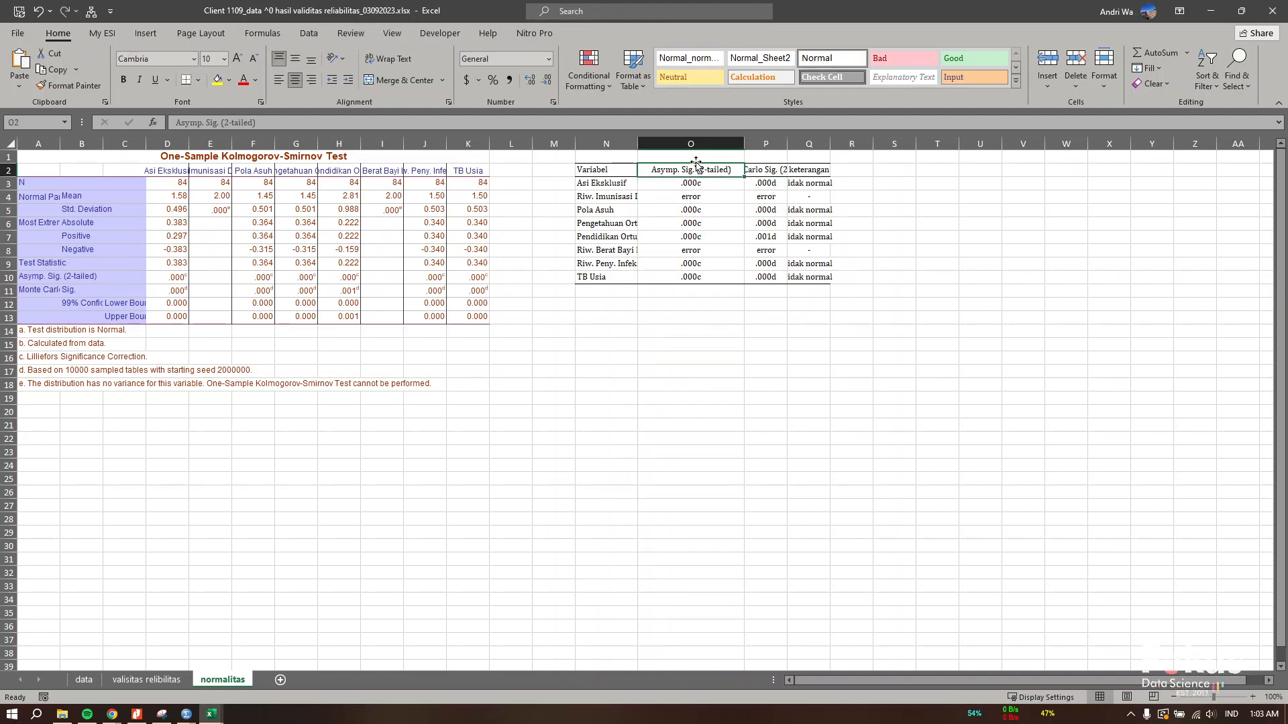
Review the significance values and keterangan for each variable in the normality summary, including the Riw. Imunisasi Dasar and Riw. Berat Bayi Lahir rows
click(710, 182)
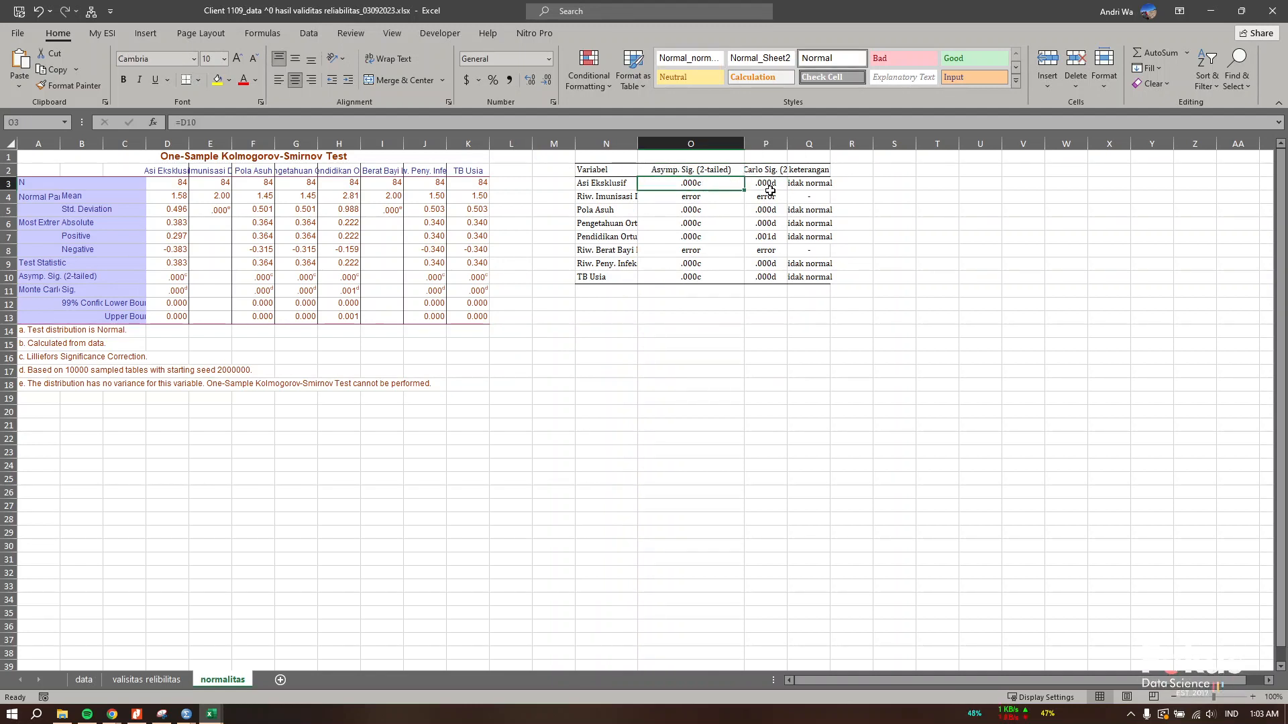
click(767, 187)
click(765, 225)
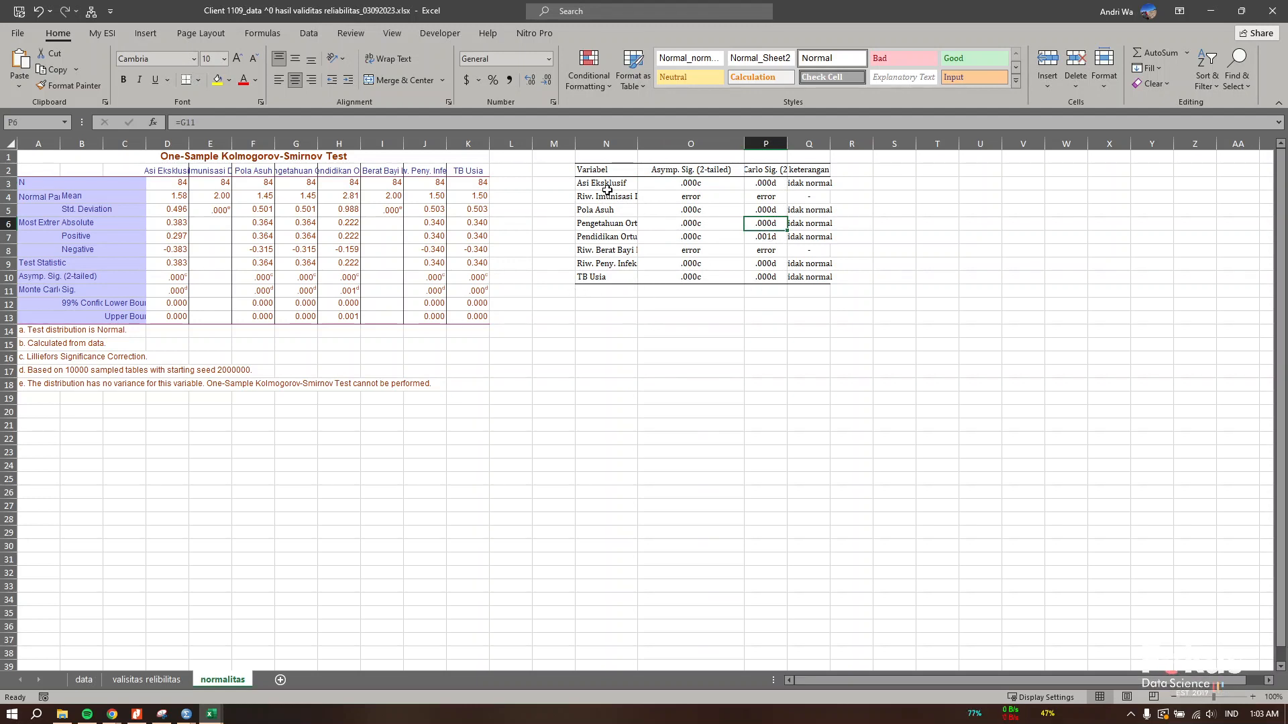
drag(608, 182, 814, 262)
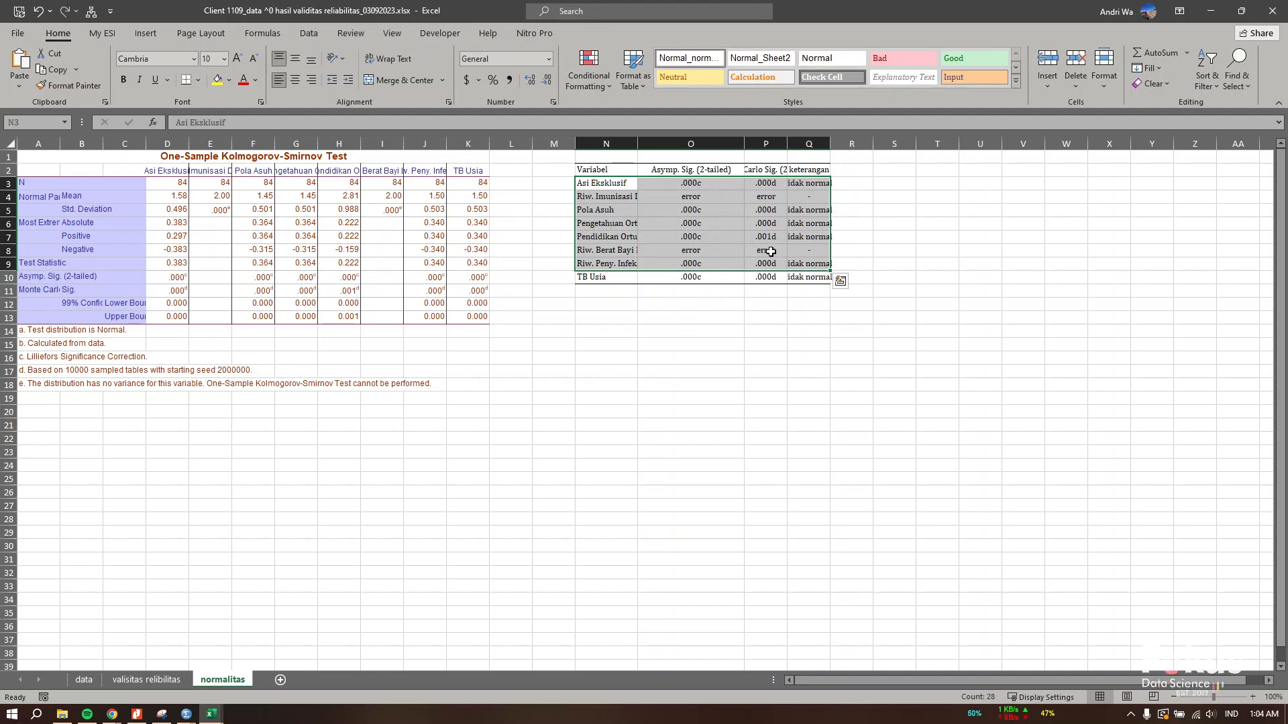
drag(626, 196, 764, 197)
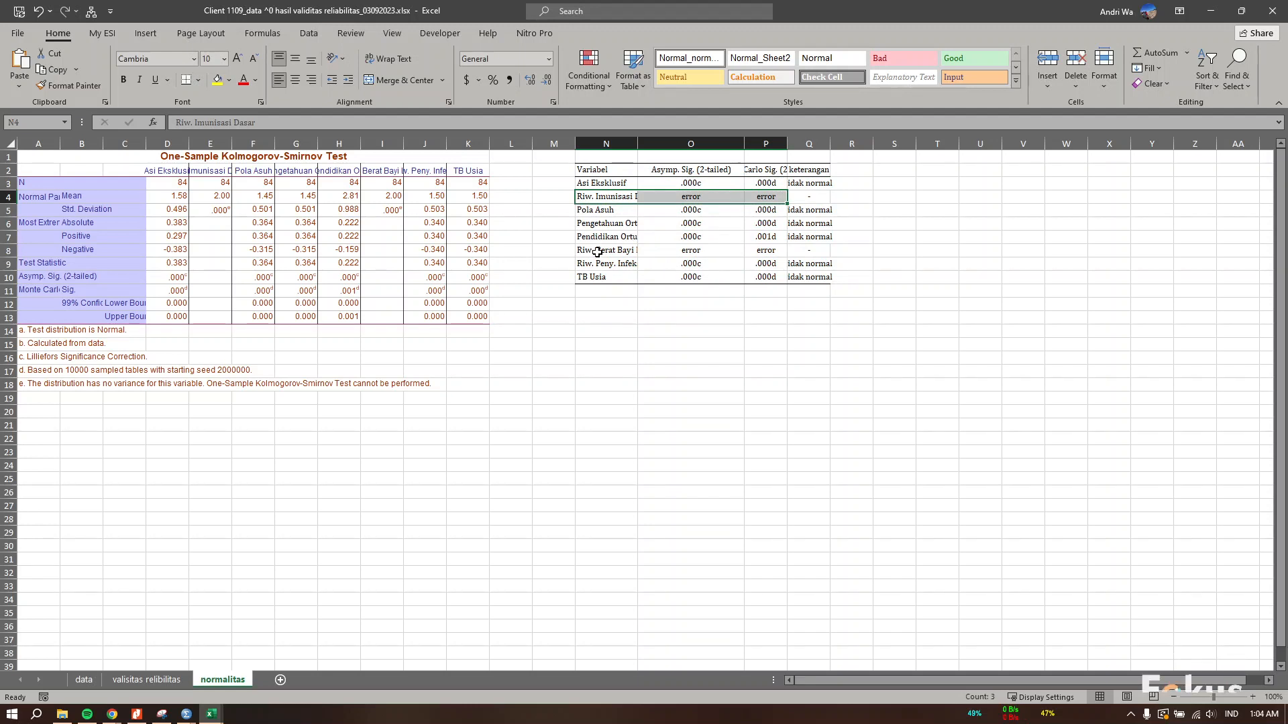
drag(598, 252, 813, 253)
drag(613, 198, 812, 196)
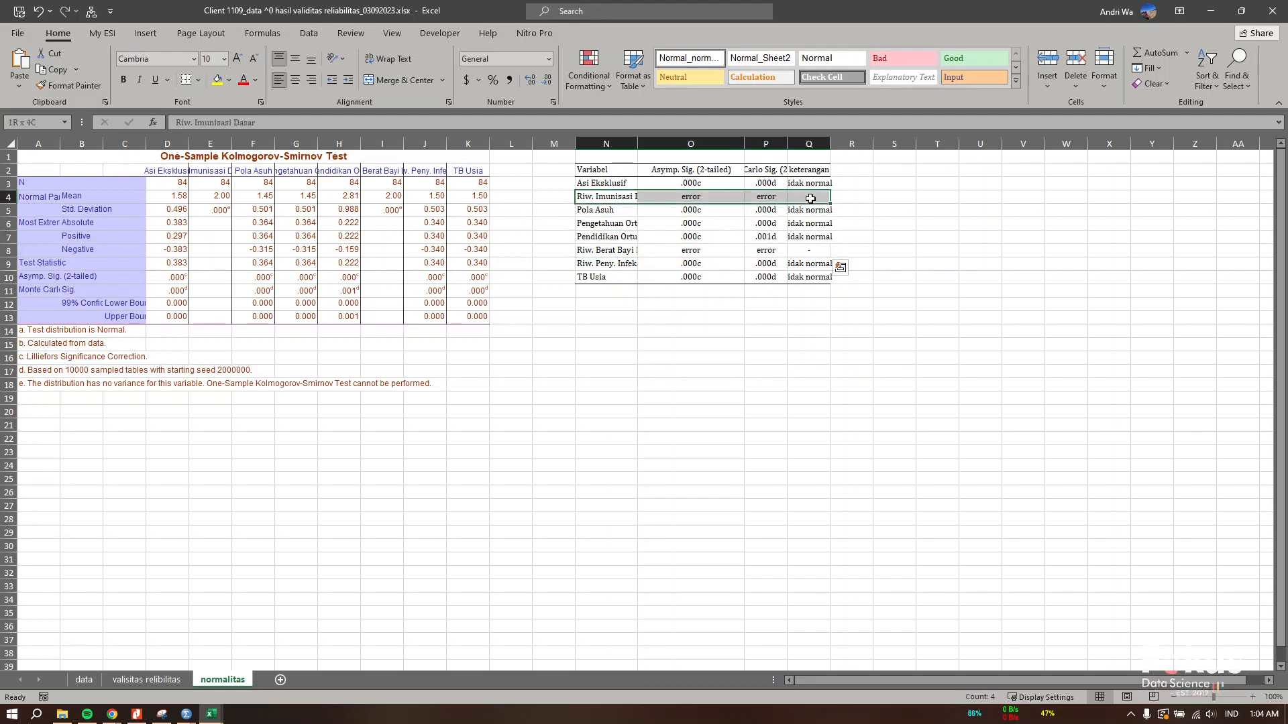
click(541, 344)
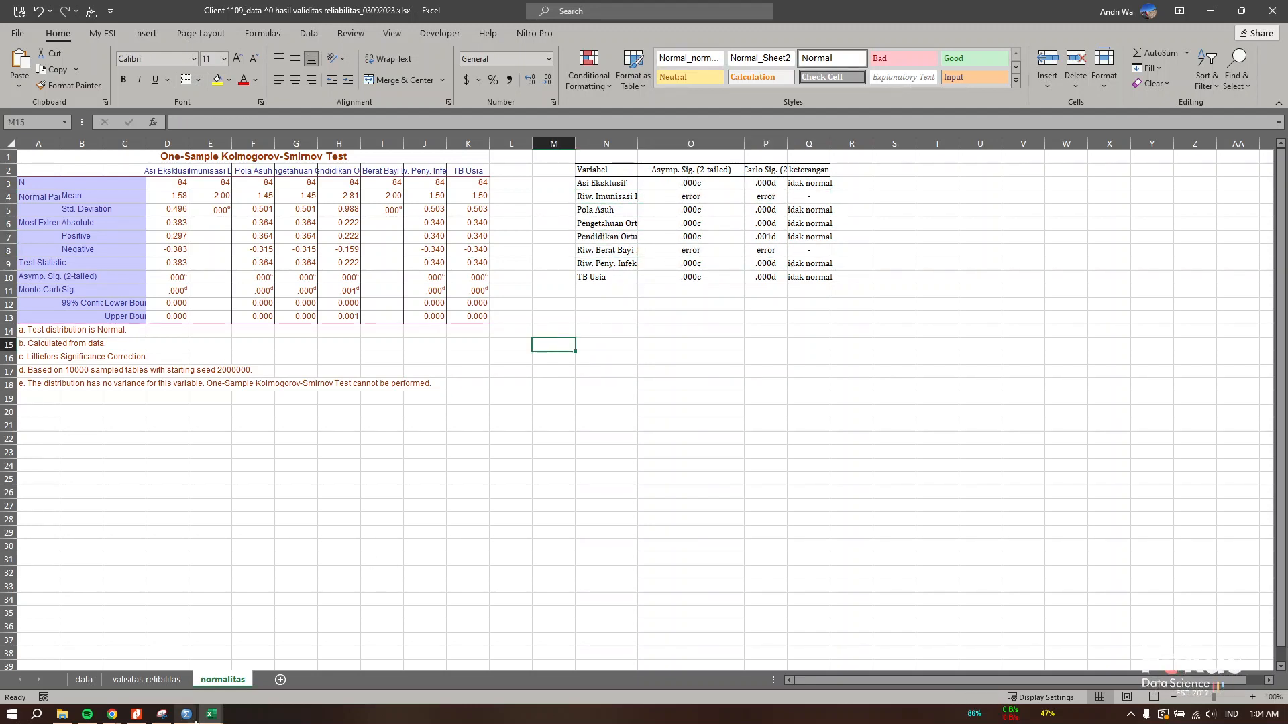
Switch to the SPSS output and copy the Crosstab, Chi-Square Tests and Symmetric Measures tables for Asi Eksklusif * TB Usia
mouse_move(186, 714)
click(115, 667)
scroll(526, 429, up, 15)
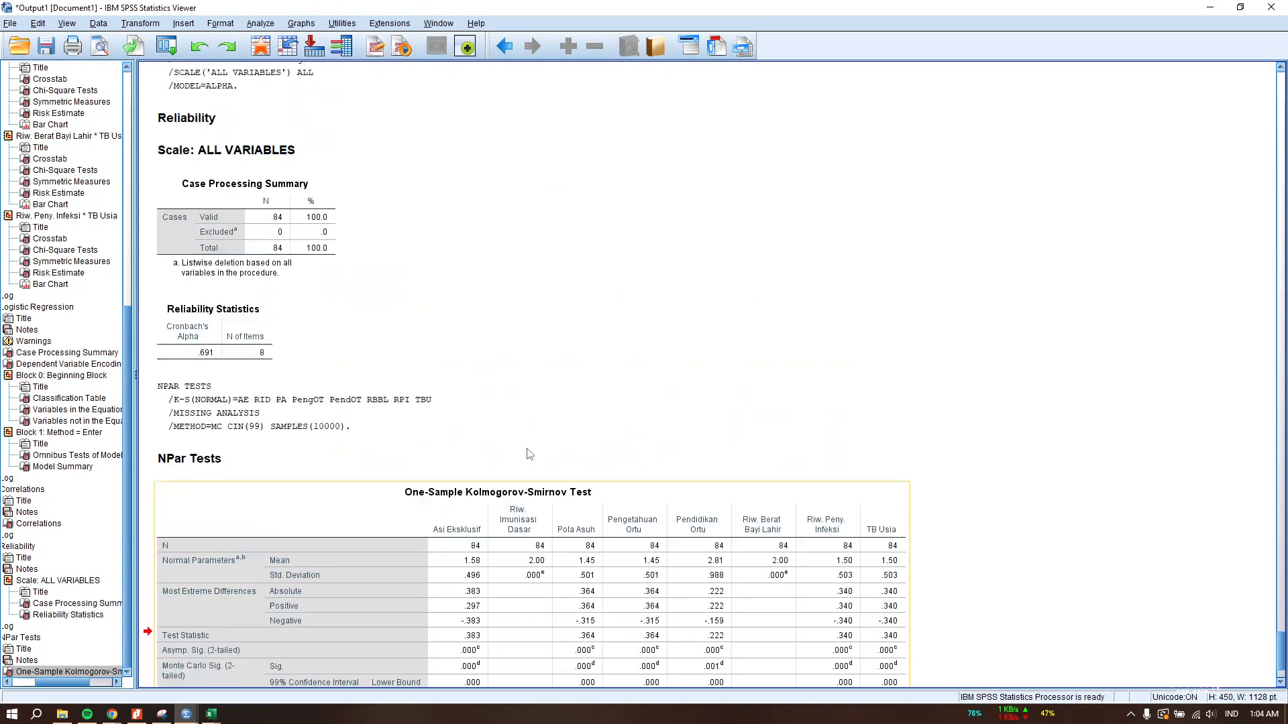
scroll(526, 429, up, 20)
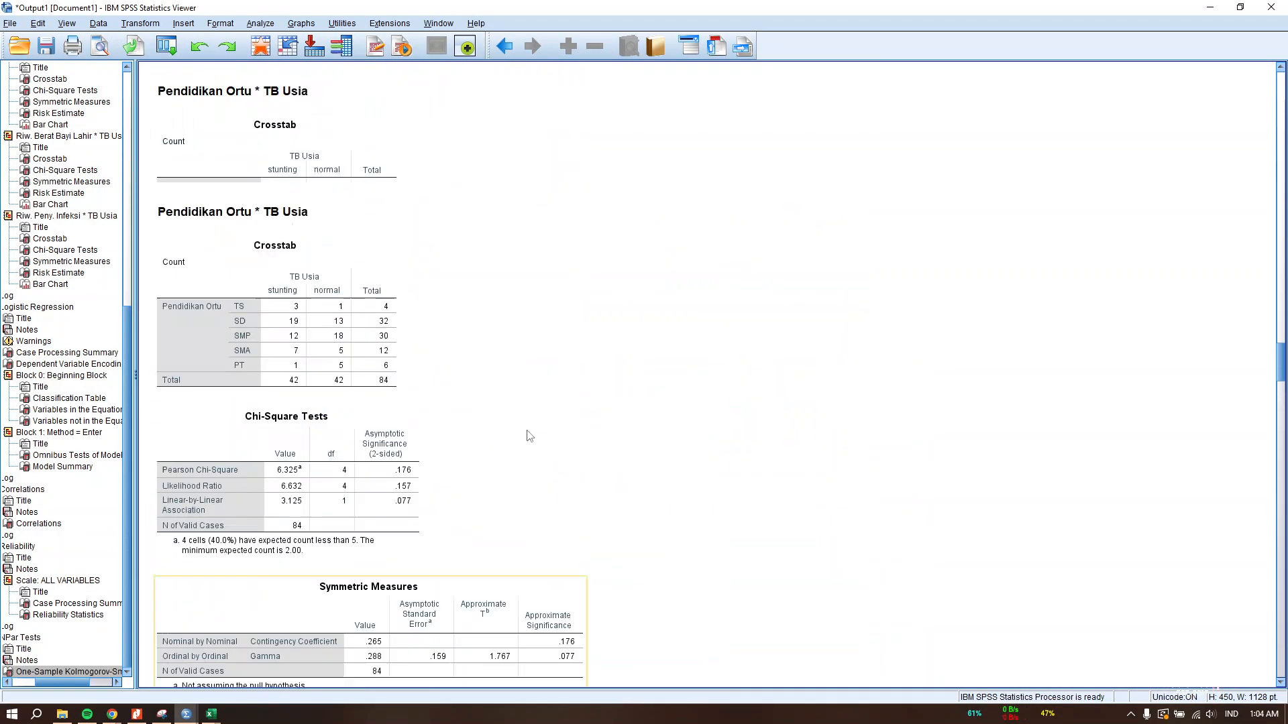
scroll(450, 436, up, 20)
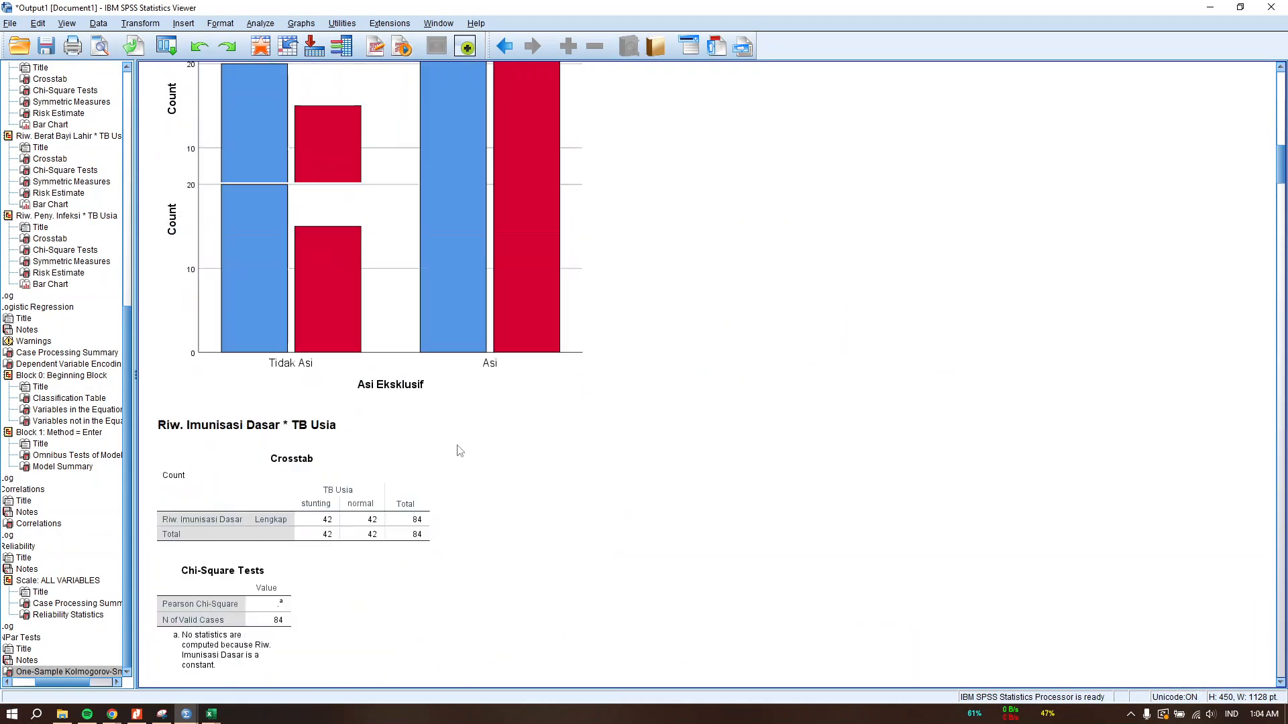
scroll(477, 458, up, 5)
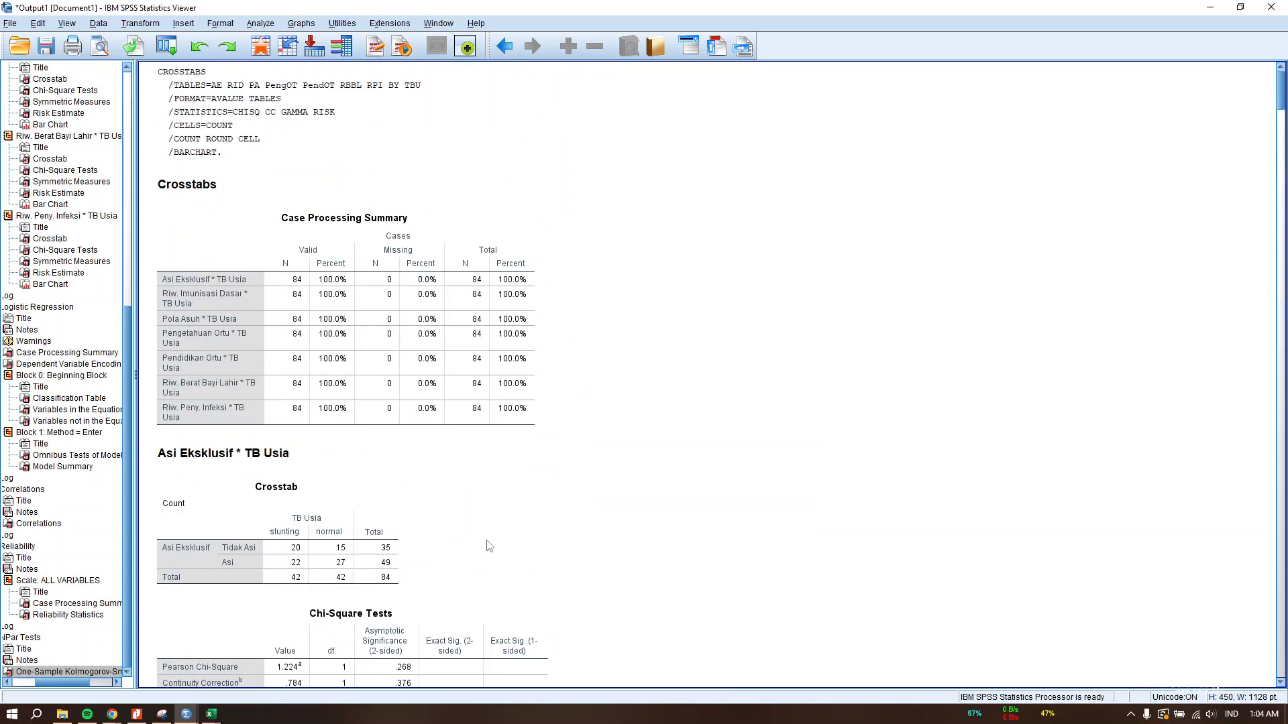
scroll(509, 517, down, 2)
click(409, 537)
scroll(409, 537, down, 4)
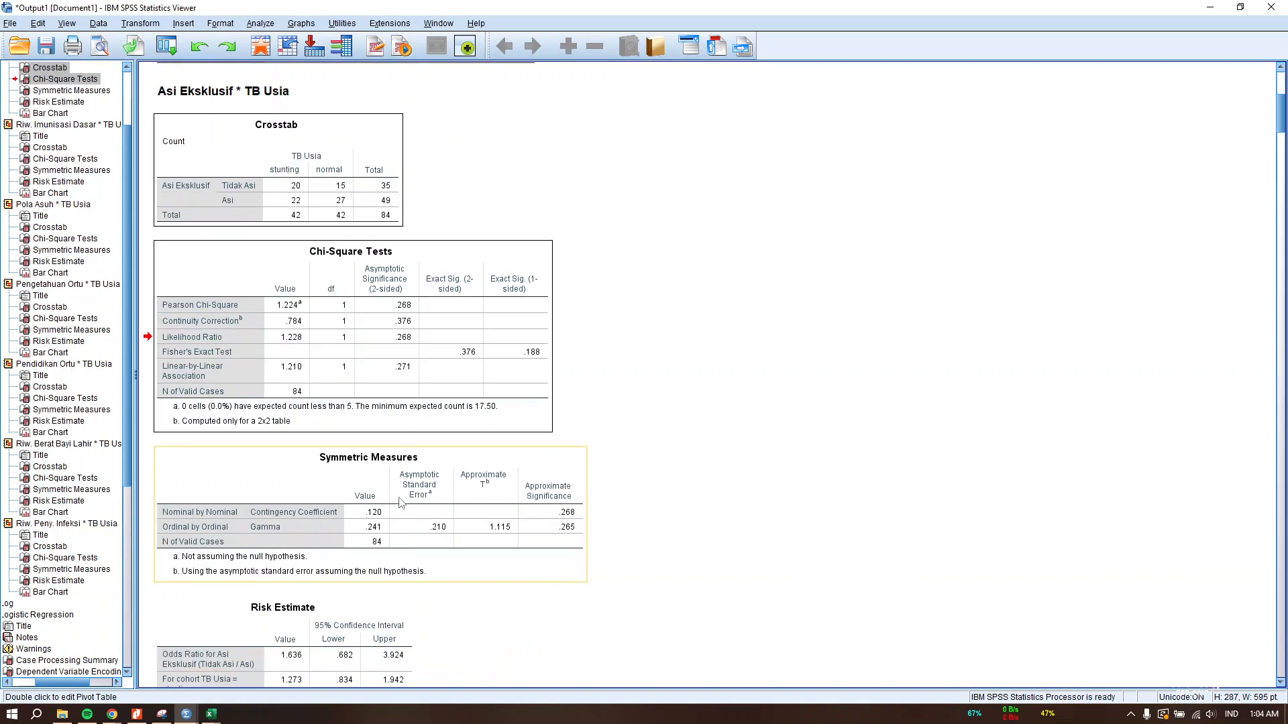
click(398, 459)
right_click(384, 503)
click(432, 528)
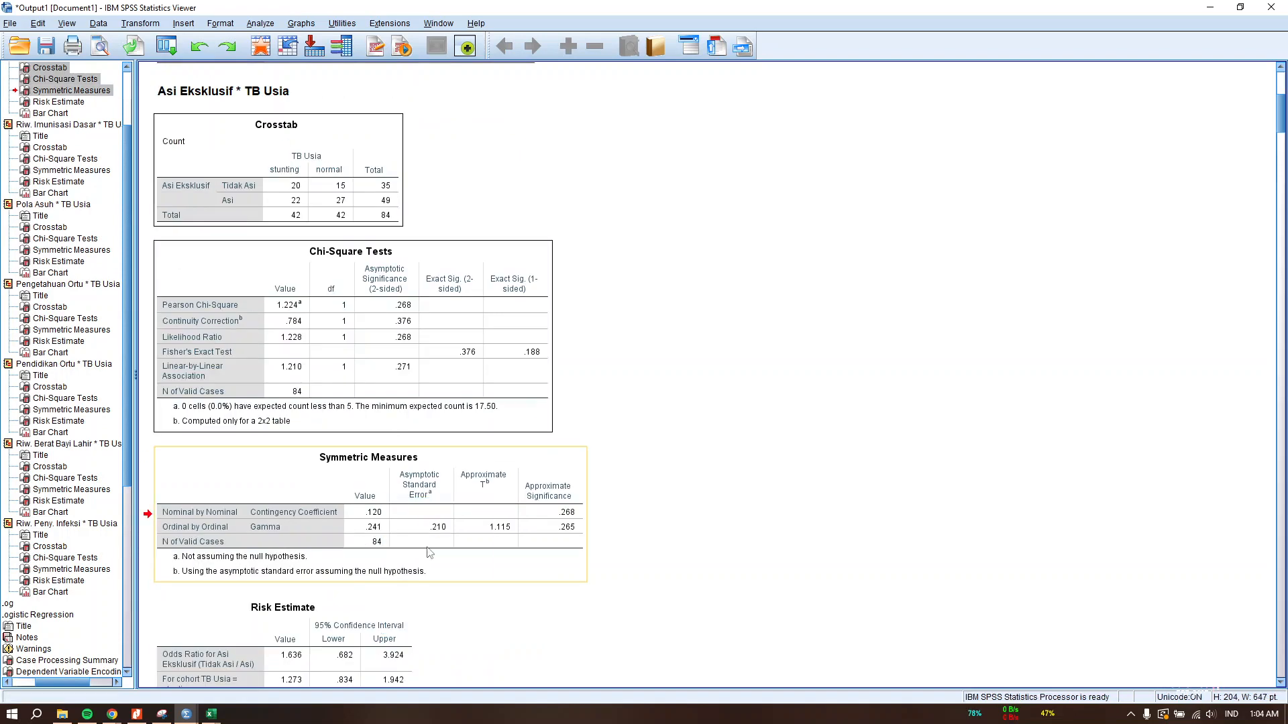
Paste the copied SPSS tables at A1 of a new sheet in the Client 0909 Excel workbook and turn off text wrapping
click(210, 714)
click(288, 688)
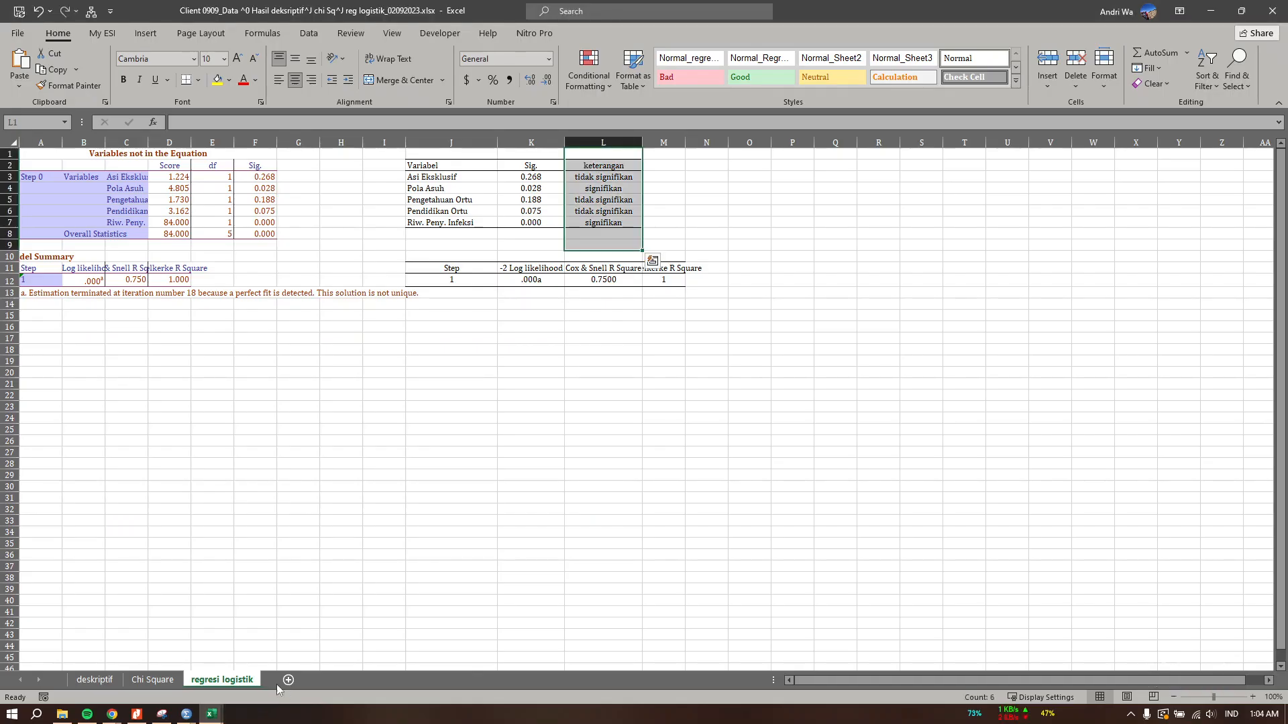
click(278, 679)
right_click(54, 161)
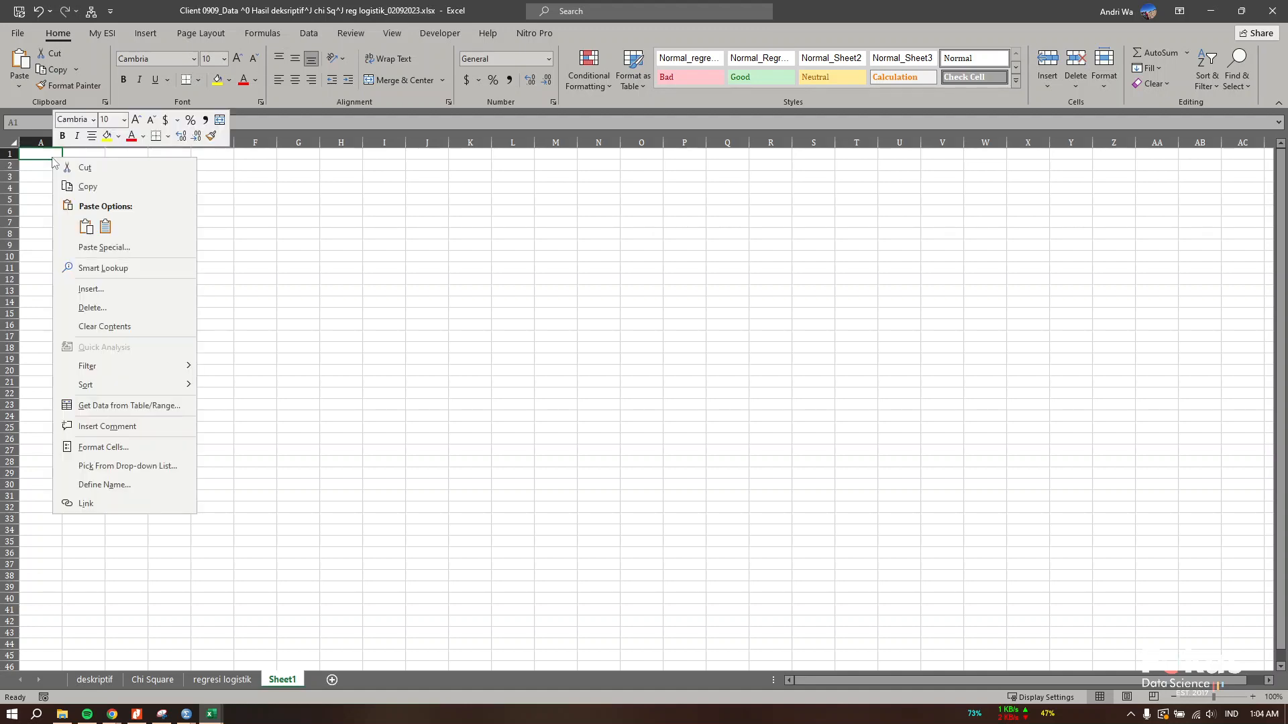
click(85, 226)
click(379, 61)
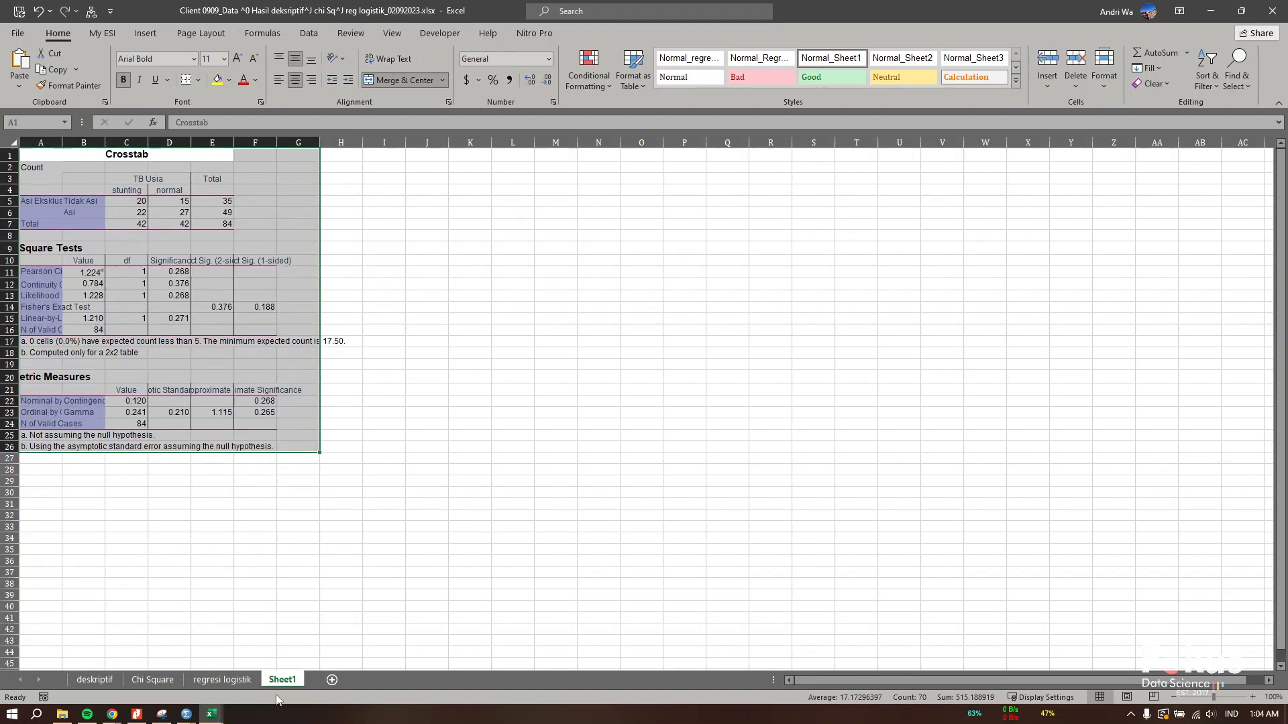
View the regresi logistik and Chi Square sheets, and return to the normalitas sheet of the Client 1109 workbook
click(222, 679)
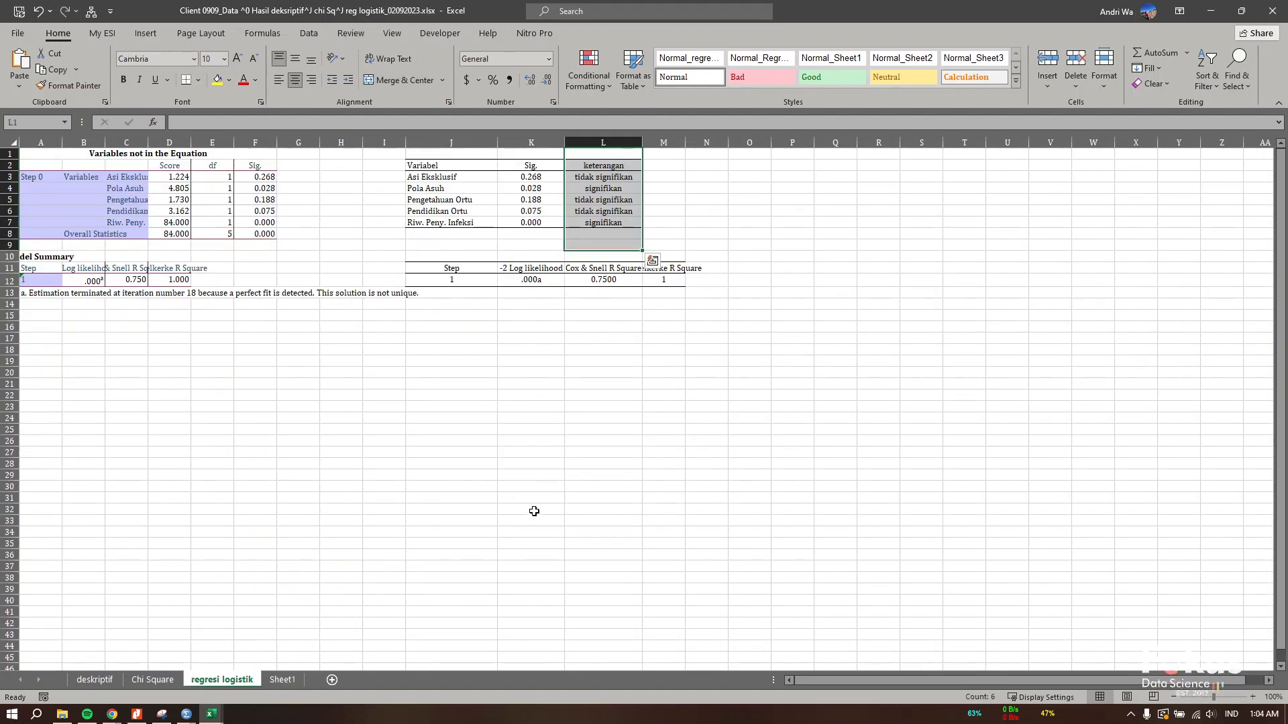
click(153, 680)
click(211, 714)
click(156, 683)
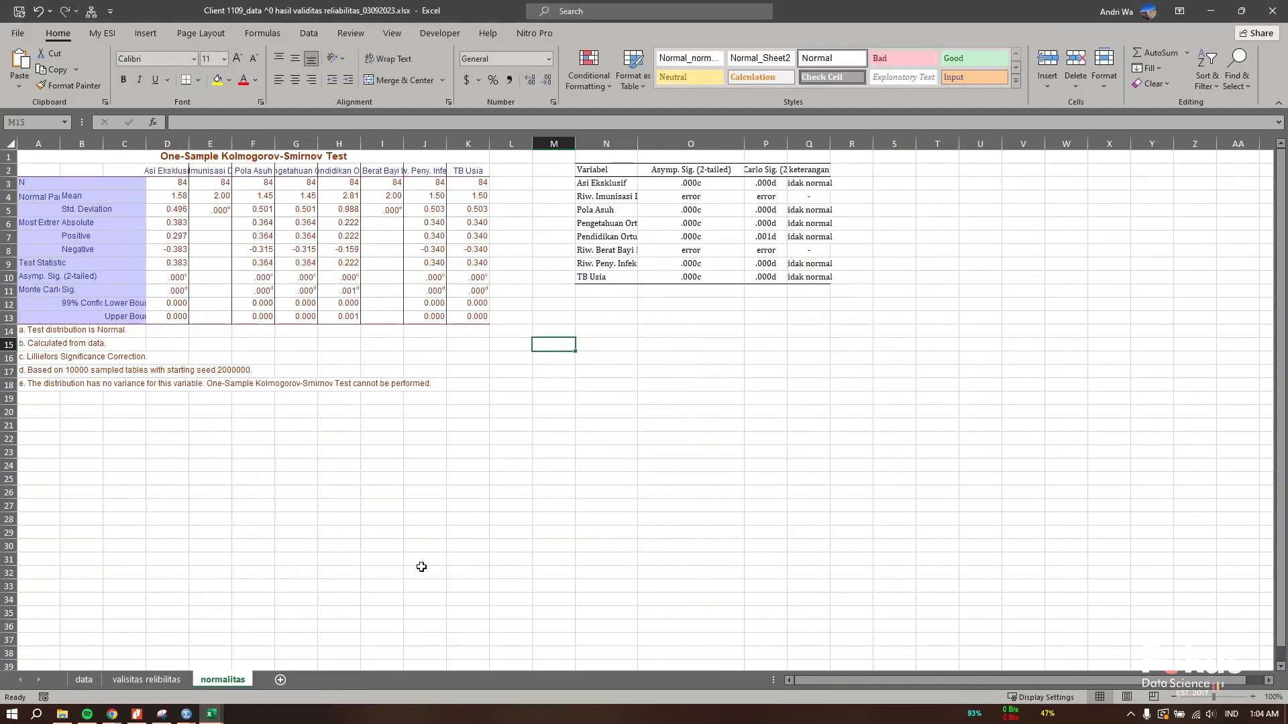